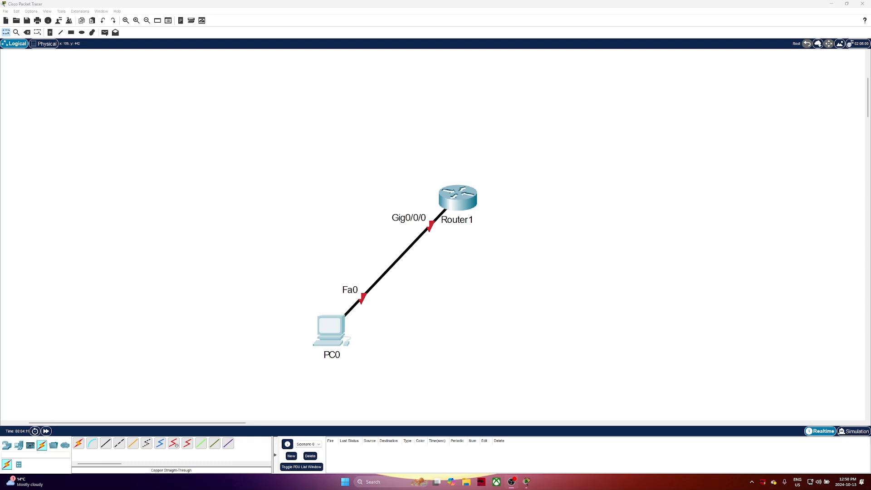
# Open Router1's command line and enter global configuration mode with en and conf t
pyautogui.click(457, 197)
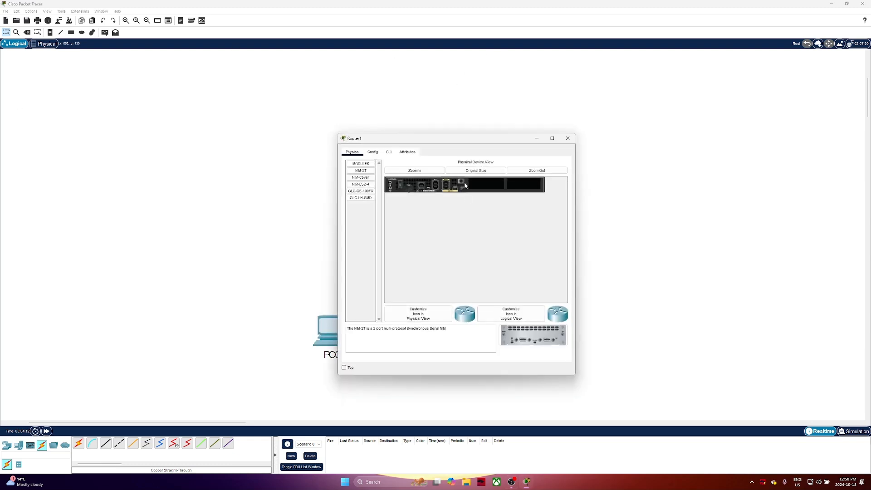
pyautogui.click(371, 151)
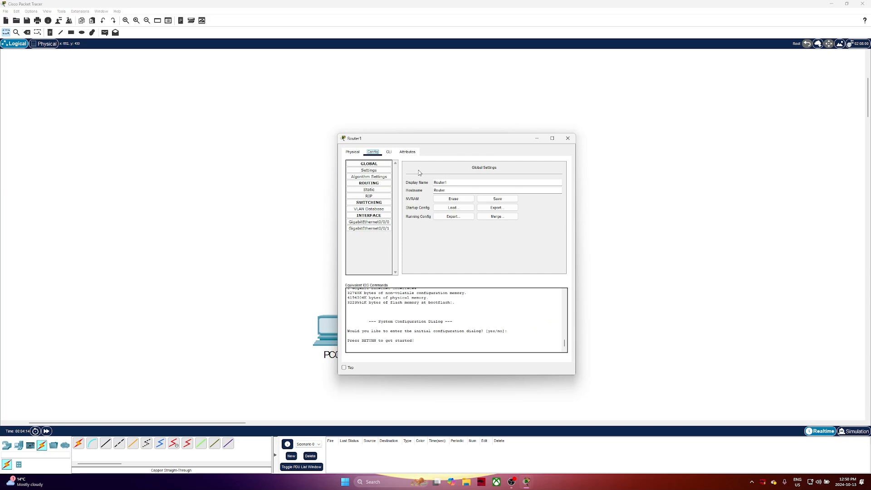
pyautogui.click(389, 151)
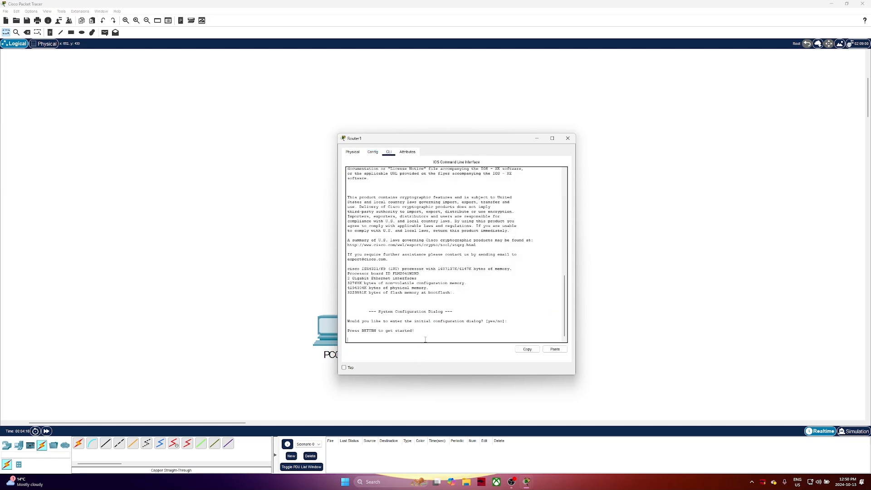
pyautogui.press('Return')
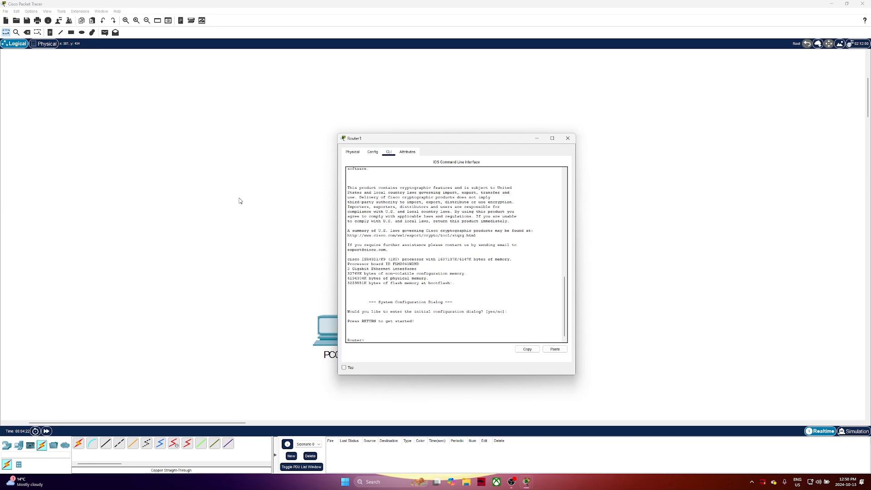
pyautogui.write('en')
pyautogui.press('Return')
pyautogui.write('conf t')
pyautogui.press('Return')
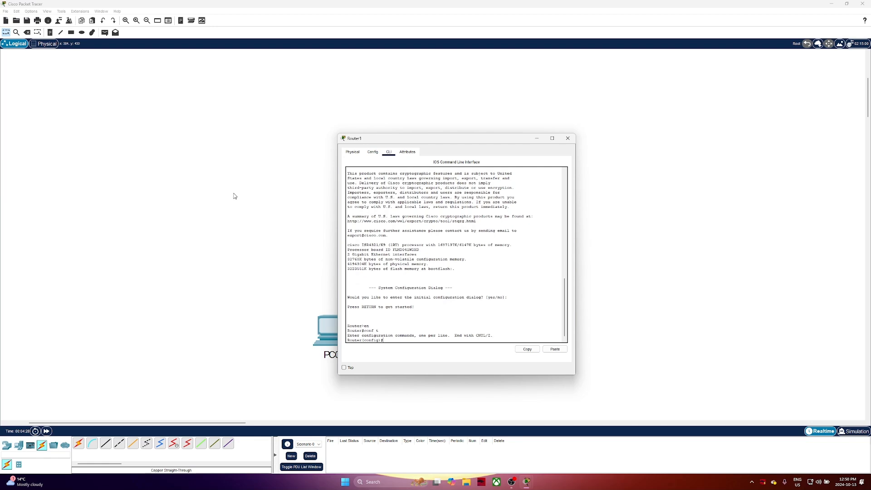
# Enlarge the Router1 command-line window and place it beside the network workspace, ready for configuration commands
pyautogui.moveTo(430, 140); pyautogui.dragTo(369, 129)
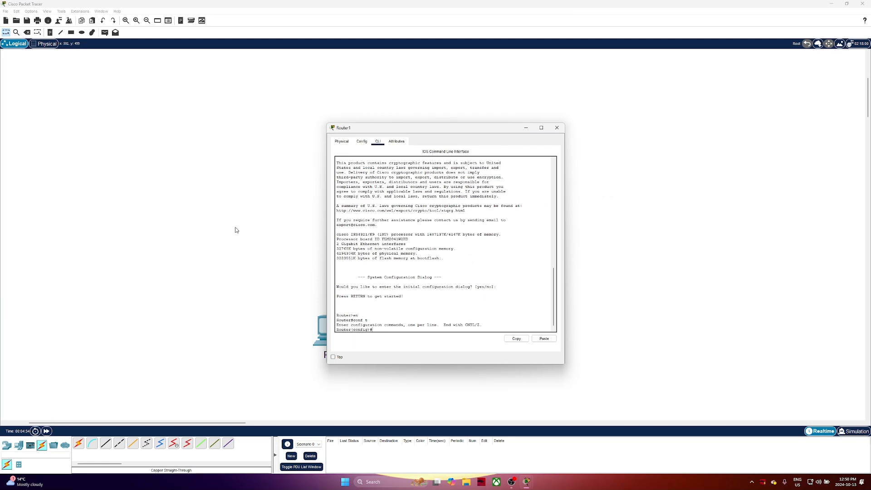
pyautogui.moveTo(375, 365); pyautogui.dragTo(376, 413)
pyautogui.moveTo(368, 132); pyautogui.dragTo(356, 115)
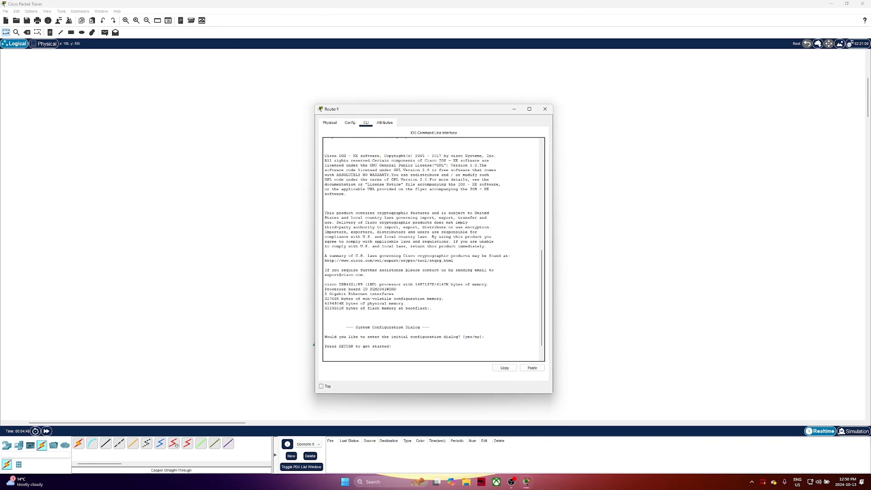
pyautogui.press('super+Left')
pyautogui.click(107, 450)
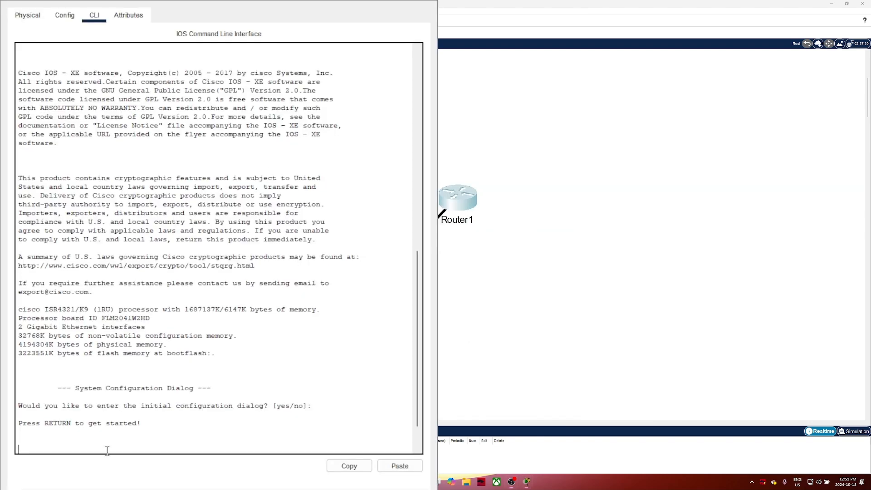
pyautogui.write('en conf t')
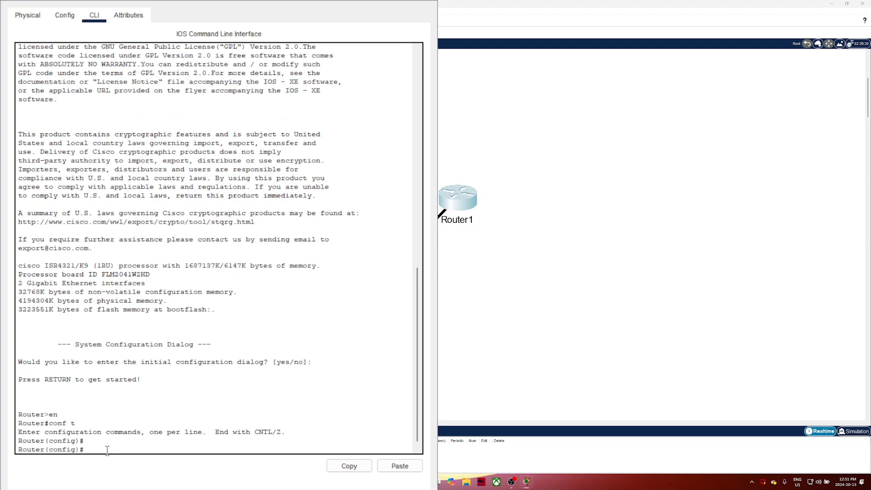
# Assign 192.168.0.1 with mask 255.255.255.0 to interface g0/0/0 and enable it with no shut, keeping the topology clear of the command-line window
pyautogui.write('int')
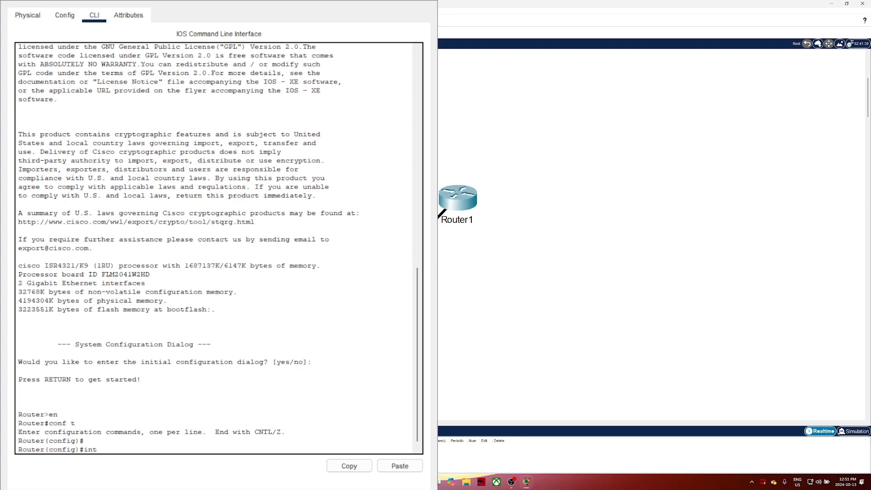
pyautogui.moveTo(456, 205); pyautogui.dragTo(619, 196)
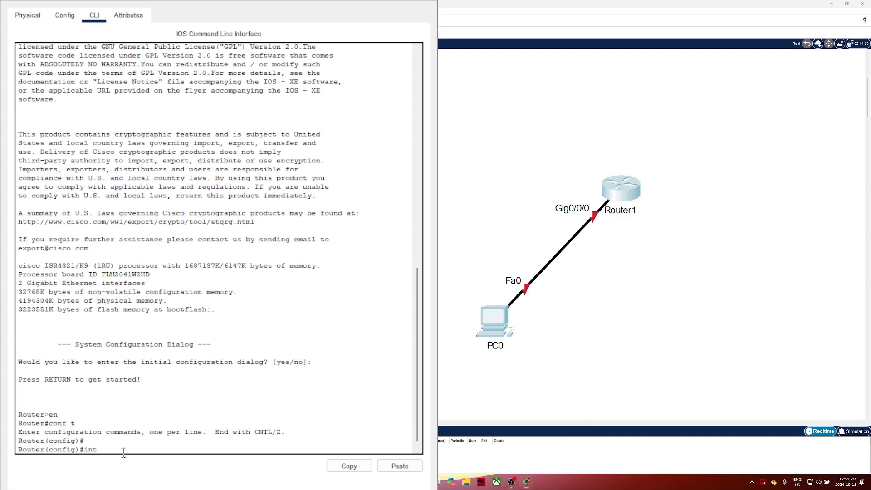
pyautogui.write('g0/0/0')
pyautogui.press('Return')
pyautogui.write('ip addr 192.')
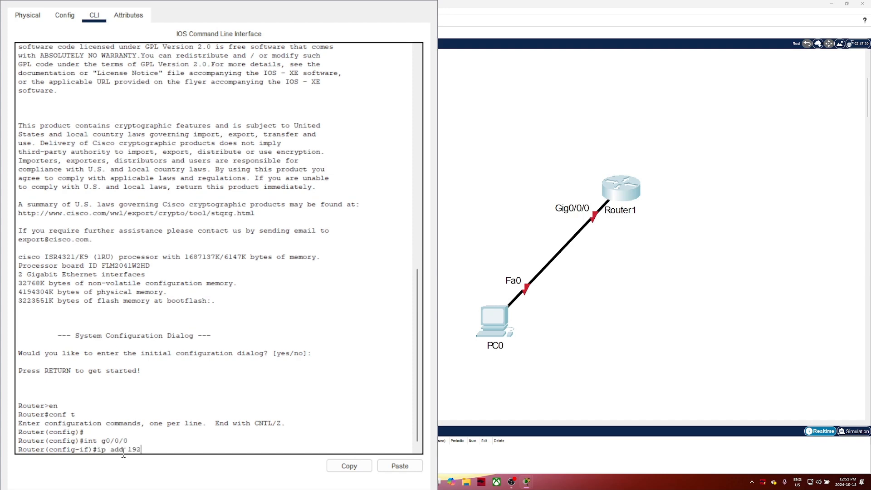
pyautogui.write('168.0.11255.255.255.0')
pyautogui.press('Return')
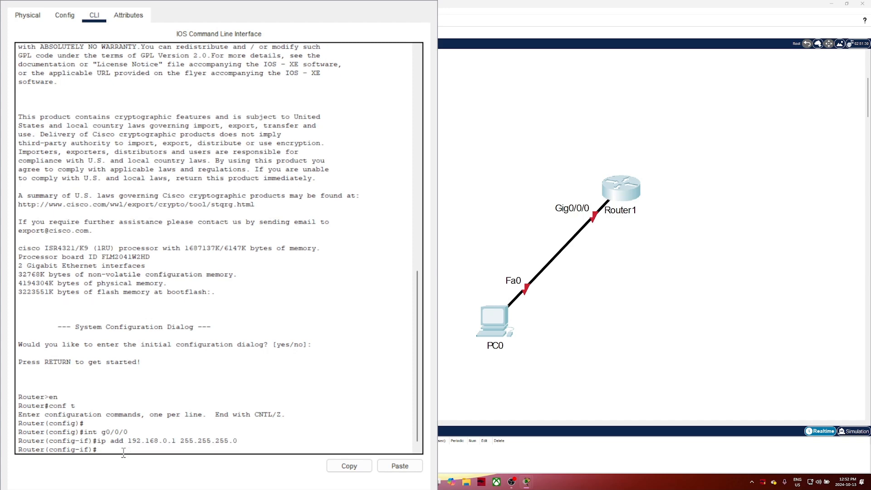
pyautogui.write('no shut')
pyautogui.press('Return')
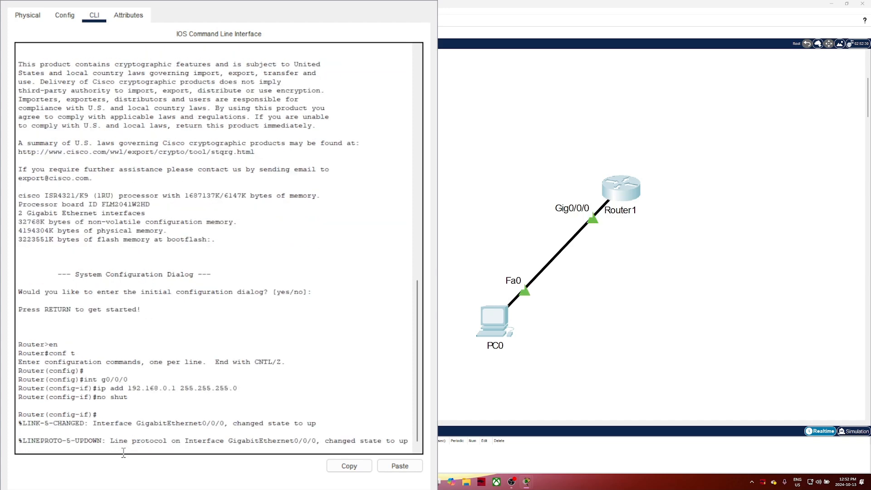
pyautogui.press('Return')
pyautogui.press('Return')
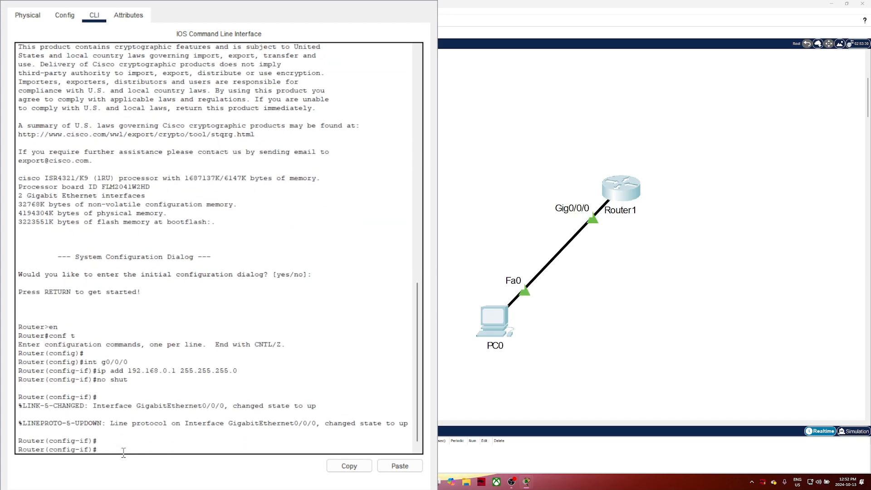
pyautogui.write('ip dhcp ex')
pyautogui.press('Tab')
pyautogui.write('c')
pyautogui.press('Tab')
pyautogui.press('BackSpace')
pyautogui.press('BackSpace')
pyautogui.press('BackSpace')
pyautogui.press('BackSpace')
pyautogui.press('BackSpace')
pyautogui.press('BackSpace')
pyautogui.press('BackSpace')
pyautogui.press('BackSpace')
pyautogui.press('BackSpace')
pyautogui.press('BackSpace')
pyautogui.press('BackSpace')
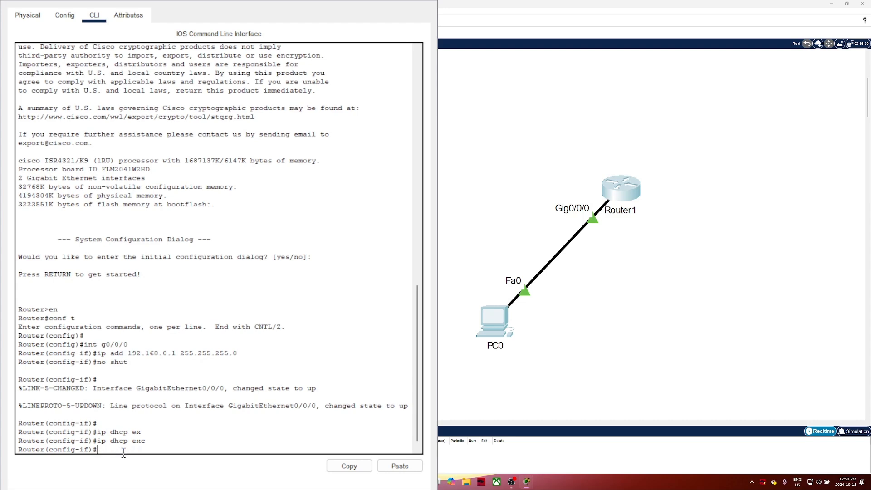
pyautogui.write('wz')
pyautogui.press('Return')
# Exit interface configuration and exclude addresses 192.168.0.100 to 192.168.0.150 from DHCP assignment
pyautogui.write('ex')
pyautogui.press('Return')
pyautogui.press('Return')
pyautogui.press('Return')
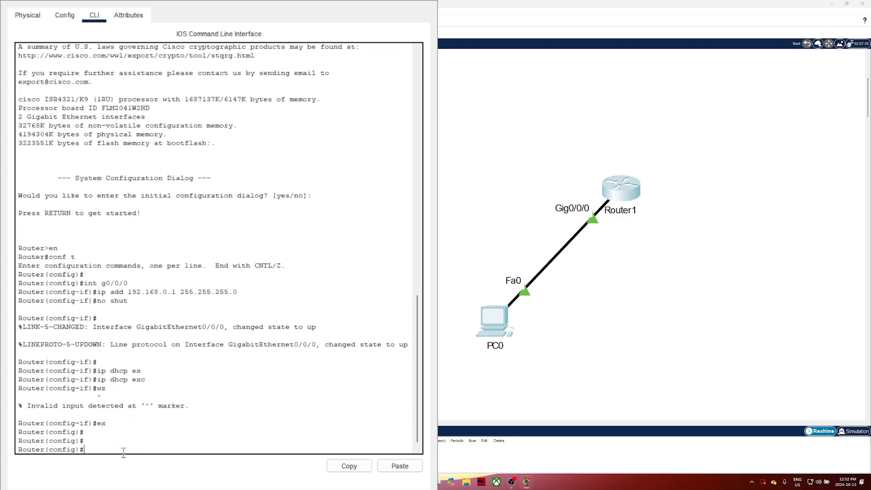
pyautogui.write('ip dhcp ex')
pyautogui.press('Tab')
pyautogui.write('192.168.0.100 192.168.0.')
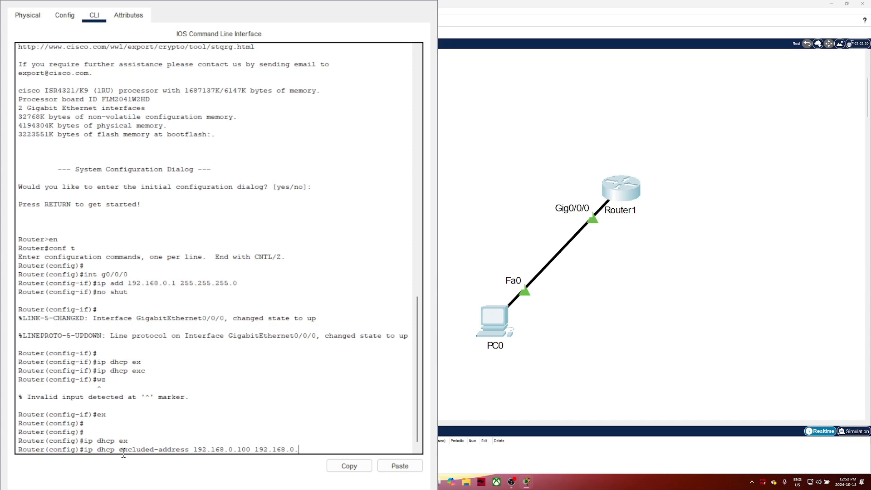
pyautogui.write('150')
pyautogui.press('Return')
# Create the DHCP pool Pool_1 with network 192.168.0.0 and mask 255.255.255.0
pyautogui.write('ip')
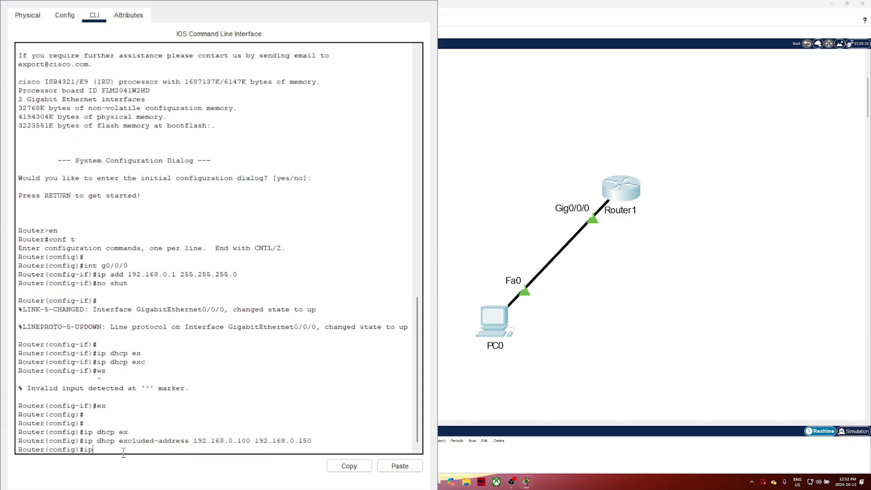
pyautogui.write(' dhpc')
pyautogui.press('BackSpace')
pyautogui.press('BackSpace')
pyautogui.write('cp pool Pool_1')
pyautogui.press('Return')
pyautogui.write('network')
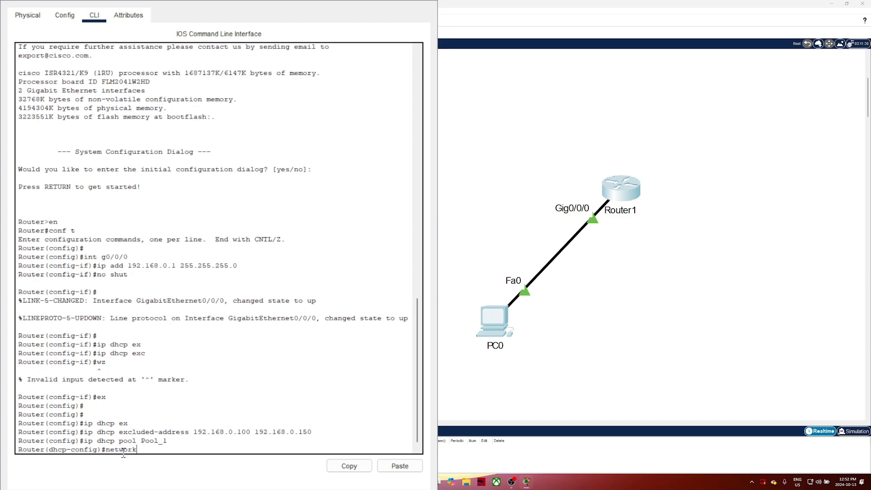
pyautogui.write(' 192.168.0.0 255.255.255.0')
pyautogui.press('Return')
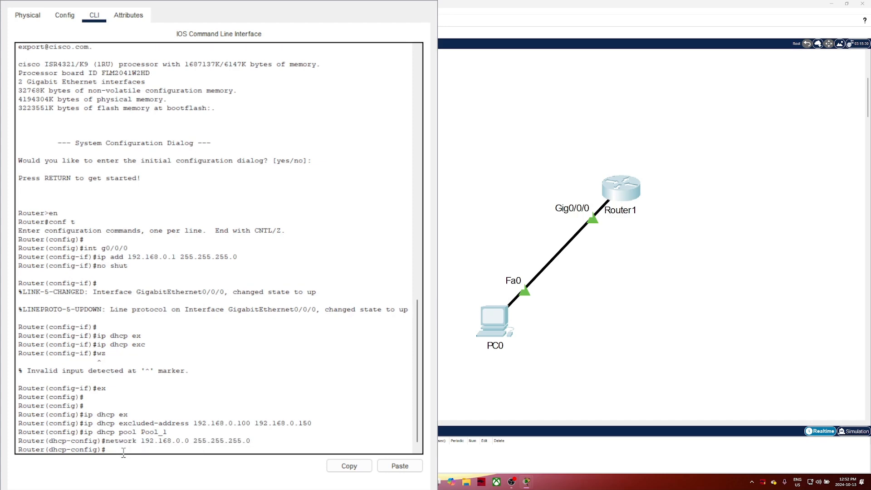
# Set the pool's default router to 192.168.0.1, list the available pool commands, and exit DHCP configuration
pyautogui.write('defa')
pyautogui.press('Tab')
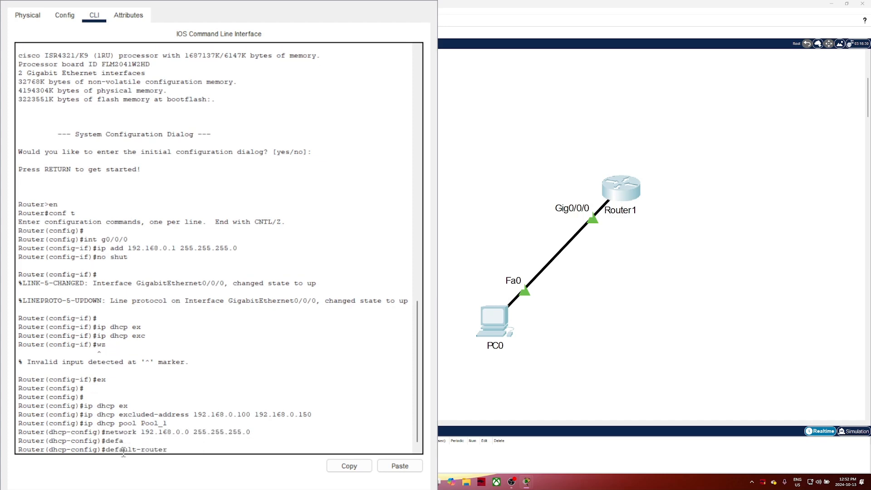
pyautogui.write('192.168.0.1')
pyautogui.press('Return')
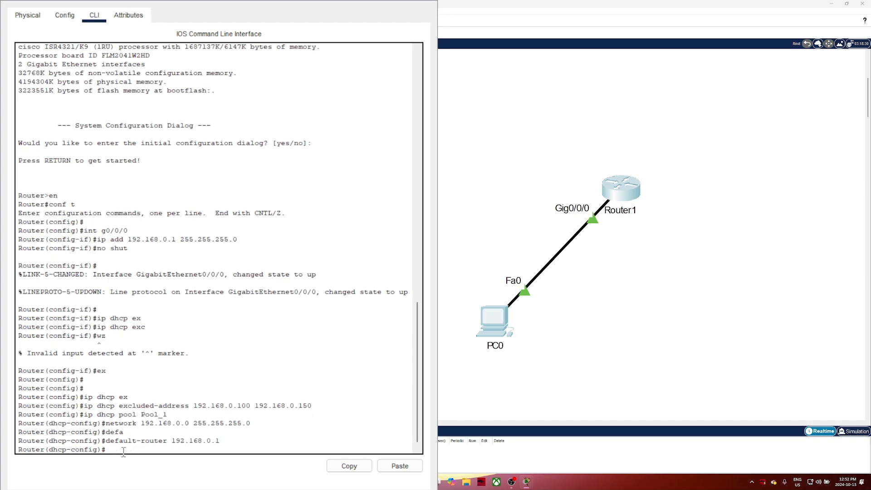
pyautogui.write('?')
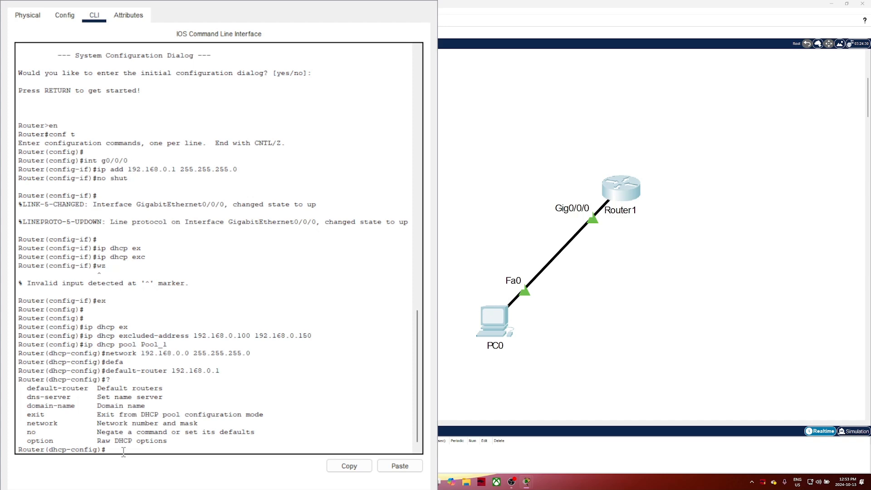
pyautogui.write('ex')
pyautogui.press('Return')
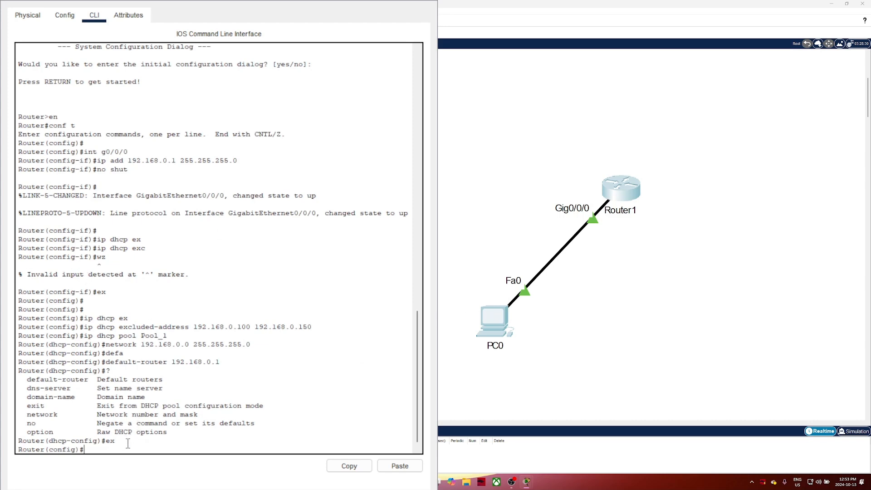
# Display the router's DHCP bindings with do sh ip dhcp bin
pyautogui.write('ip')
pyautogui.press('BackSpace')
pyautogui.press('BackSpace')
pyautogui.press('BackSpace')
pyautogui.write('do sh ip dhcp bin')
pyautogui.press('Return')
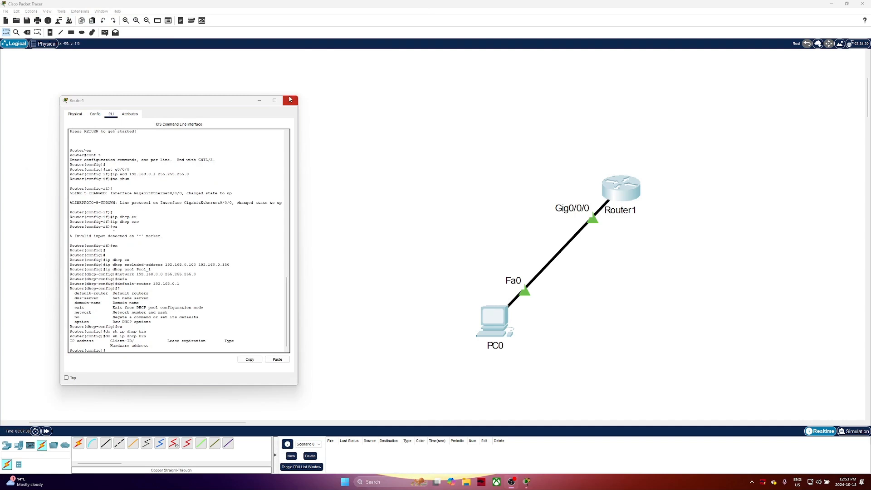
# Close the Router1 window and move the PC0 and Router1 topology back to the middle of the workspace
pyautogui.click(290, 99)
pyautogui.moveTo(336, 97); pyautogui.dragTo(653, 354)
pyautogui.moveTo(630, 196); pyautogui.dragTo(431, 197)
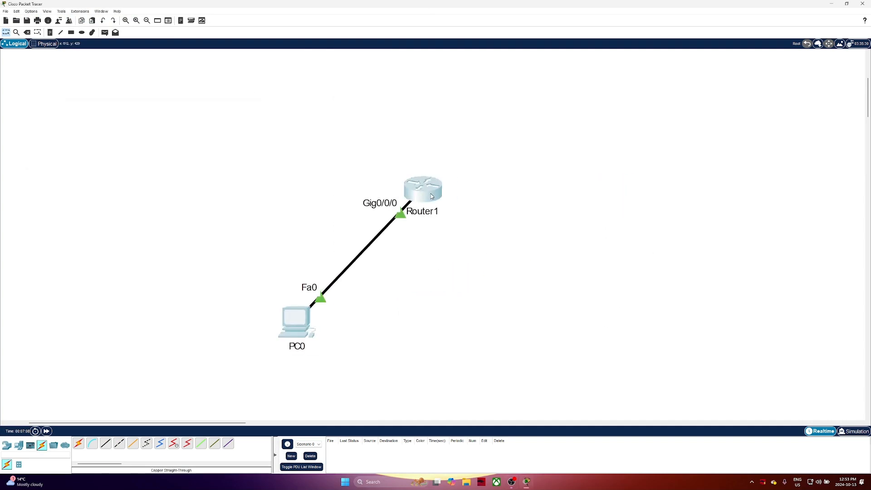
# Switch to Simulation mode and filter the visible events to DHCP only
pyautogui.click(854, 431)
pyautogui.click(837, 420)
pyautogui.click(811, 421)
pyautogui.click(453, 174)
pyautogui.click(486, 155)
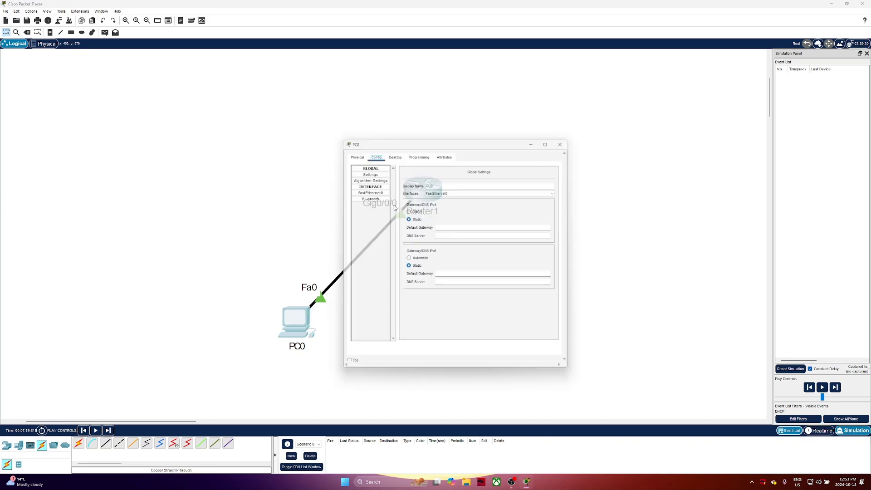
# Set PC0's IPv4 gateway and DNS configuration to DHCP and close its window
pyautogui.moveTo(418, 141); pyautogui.dragTo(177, 131)
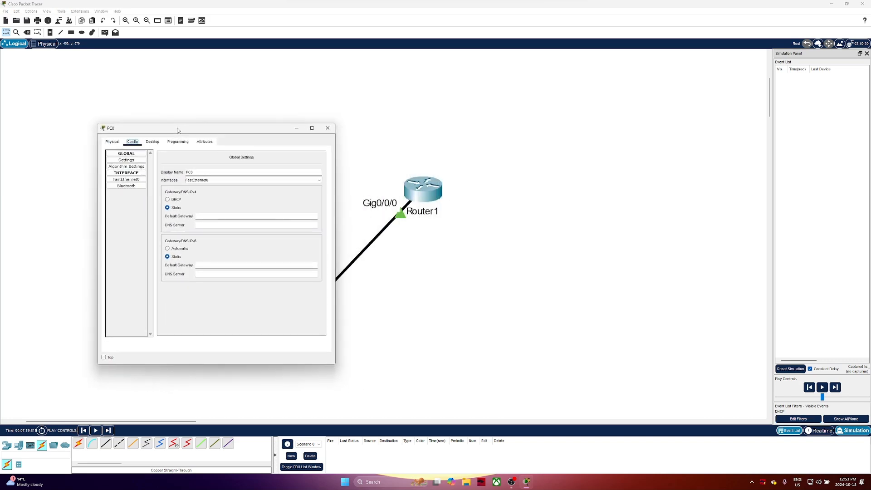
pyautogui.click(167, 200)
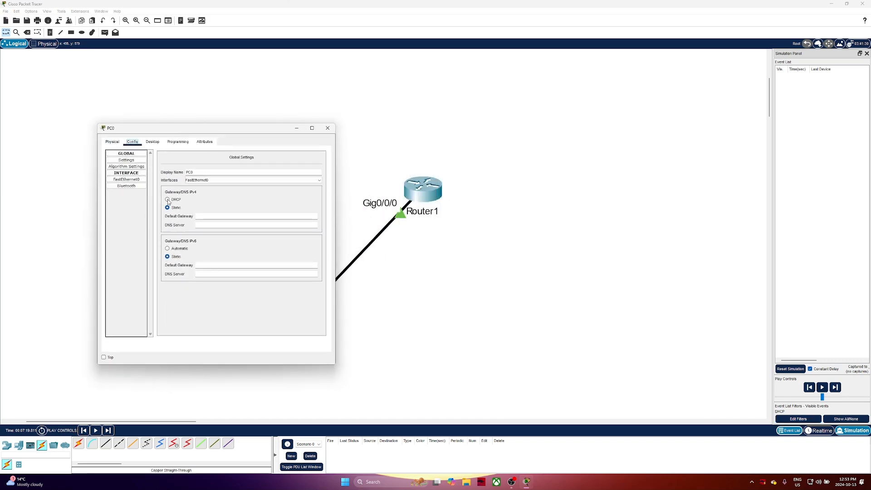
pyautogui.click(333, 130)
# Examine the PDU information of PC0's DHCP packet, reading the outbound Layer 7, Layer 4 and Layer 3 descriptions
pyautogui.moveTo(313, 333)
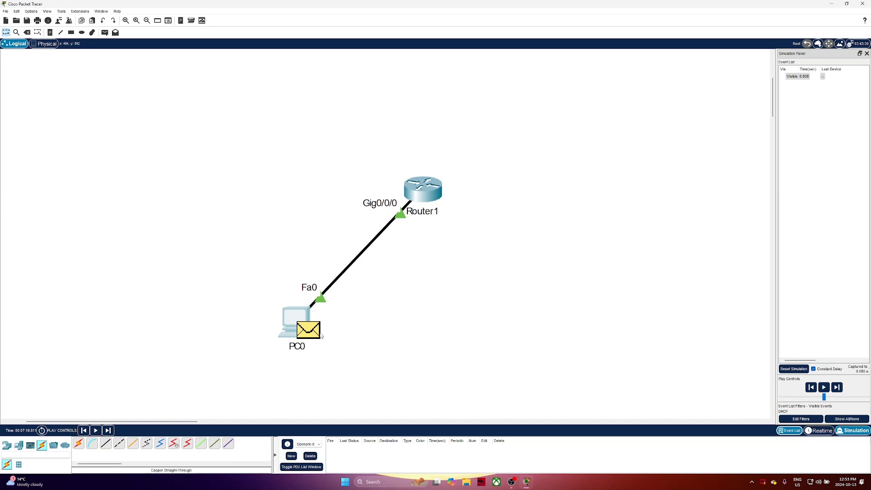
pyautogui.click(317, 332)
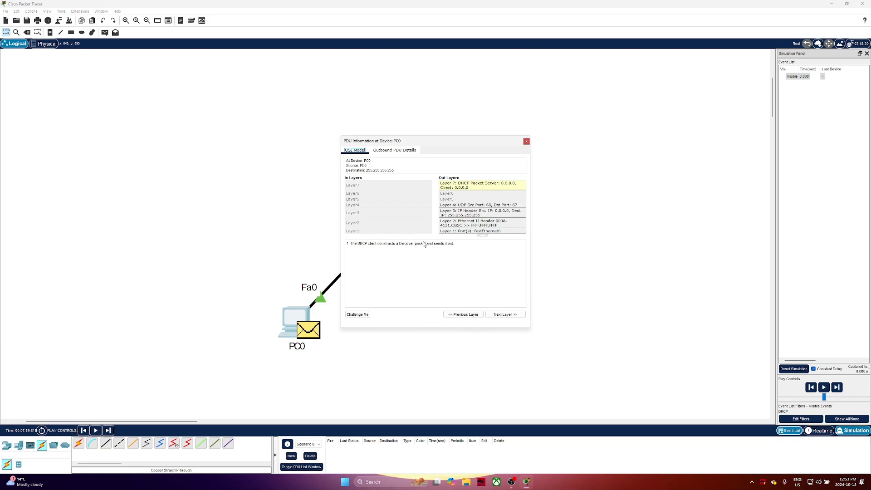
pyautogui.moveTo(426, 142); pyautogui.dragTo(241, 141)
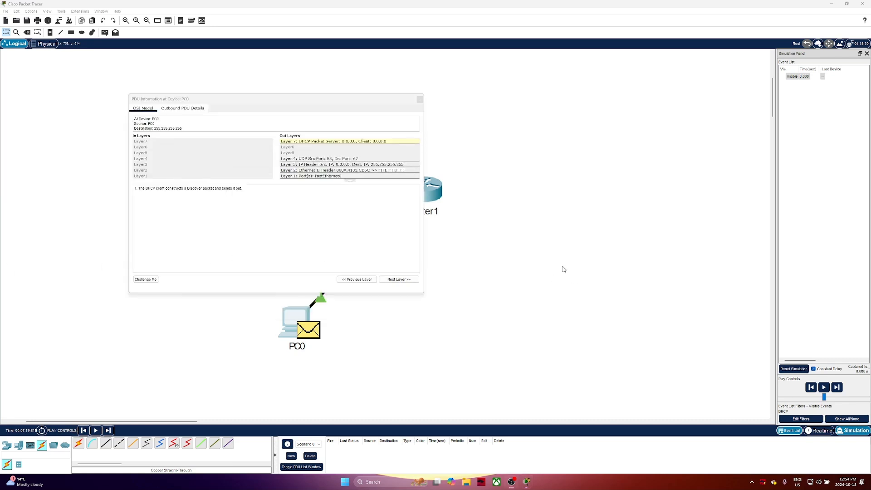
pyautogui.moveTo(303, 117); pyautogui.dragTo(626, 93)
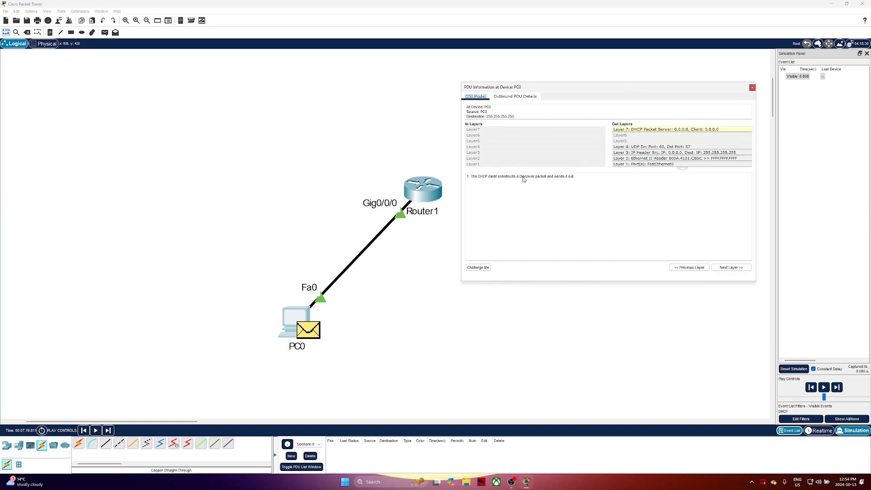
pyautogui.moveTo(526, 179); pyautogui.dragTo(545, 180)
pyautogui.click(520, 179)
pyautogui.moveTo(516, 178); pyautogui.dragTo(547, 181)
pyautogui.moveTo(547, 178); pyautogui.dragTo(546, 178)
pyautogui.moveTo(547, 180); pyautogui.dragTo(548, 180)
pyautogui.click(646, 147)
pyautogui.click(646, 154)
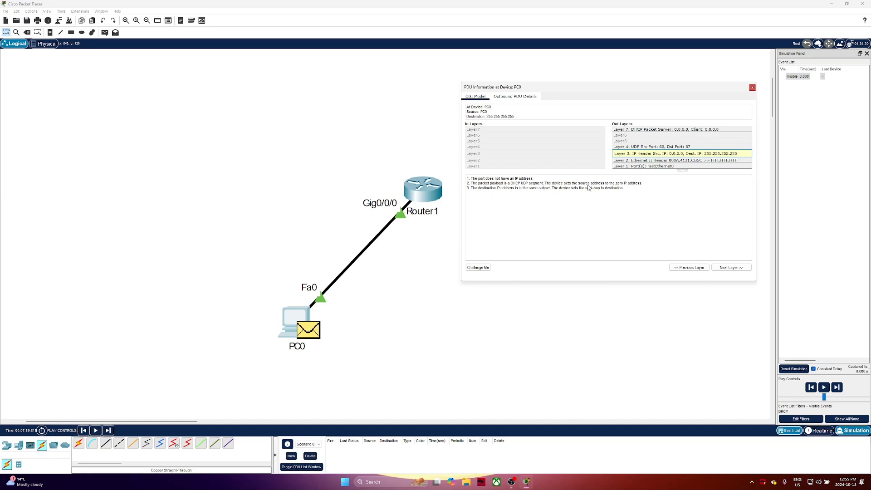
# Read the source-address note in the outbound Layer 3 description and the broadcast note under Layer 2 for PC0's DHCP packet
pyautogui.moveTo(616, 184); pyautogui.dragTo(645, 186)
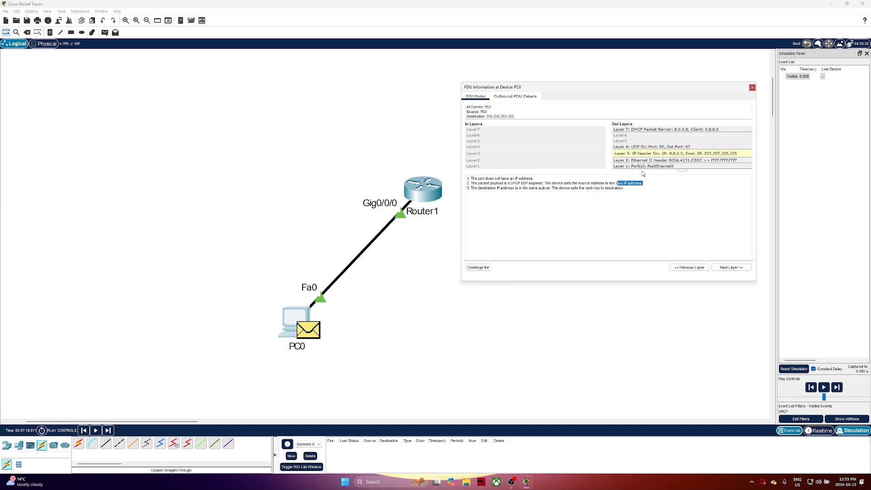
pyautogui.click(650, 162)
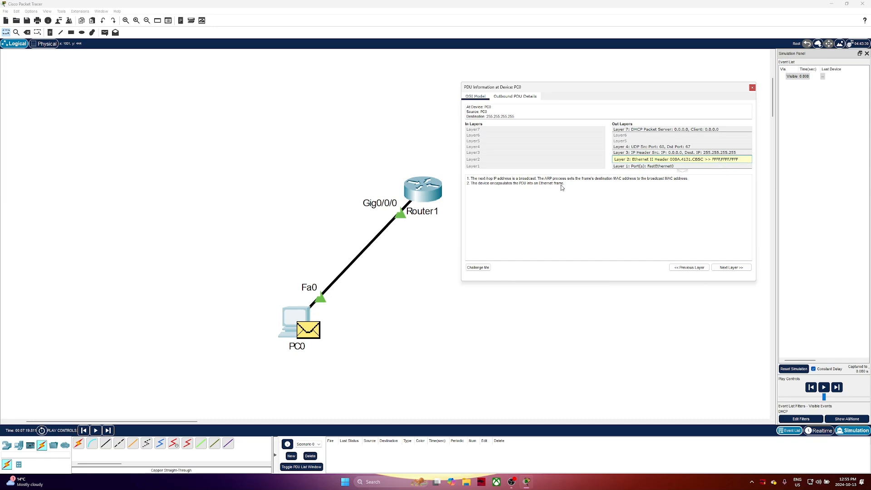
pyautogui.moveTo(519, 179); pyautogui.dragTo(537, 180)
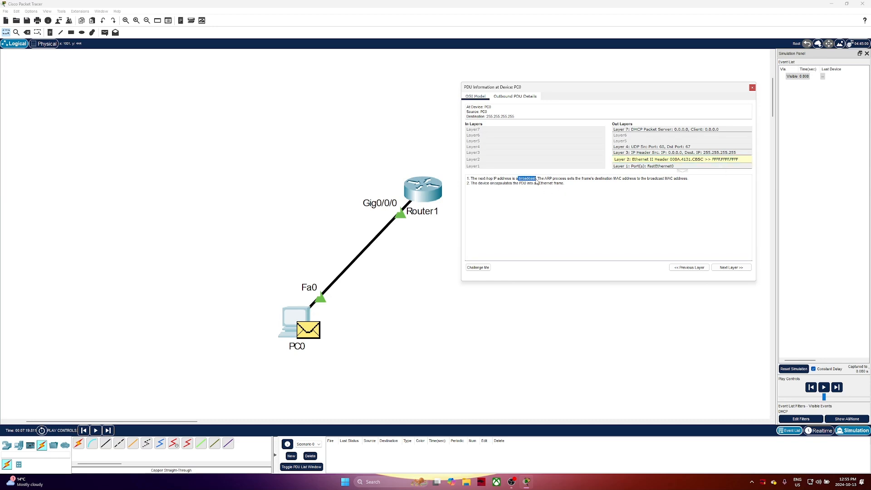
# Advance the simulation to carry the DHCP packet to Router1, open its PDU information there, and place and widen the window beside the topology
pyautogui.click(824, 390)
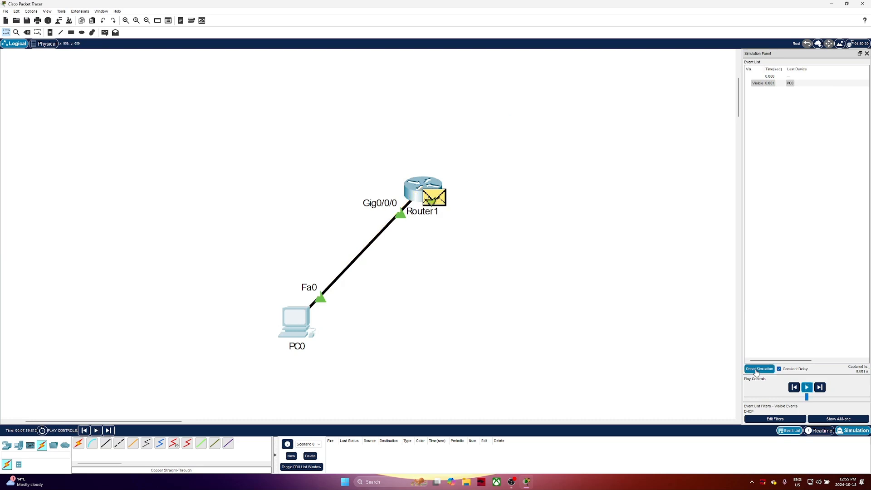
pyautogui.click(438, 198)
pyautogui.moveTo(392, 140); pyautogui.dragTo(537, 97)
pyautogui.moveTo(677, 185); pyautogui.dragTo(732, 185)
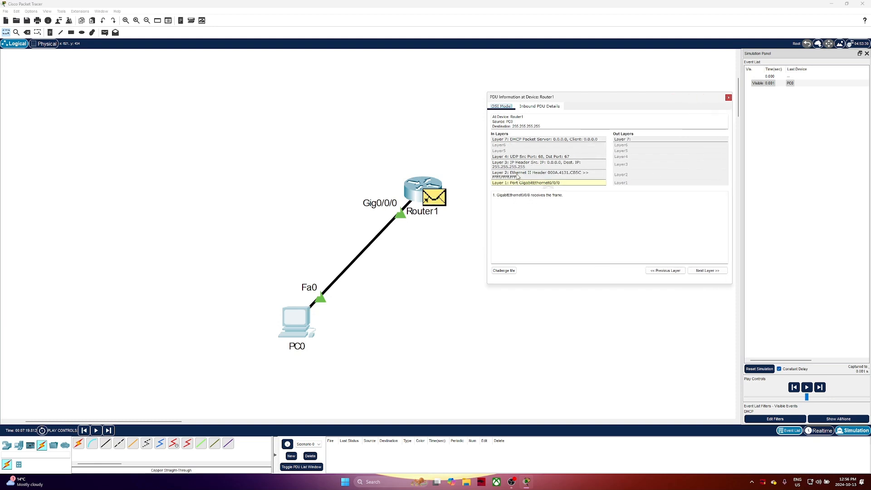
# Examine the inbound Layer 2, Layer 3 and Layer 7 descriptions of the packet at Router1, highlighting the DHCP message type
pyautogui.click(517, 177)
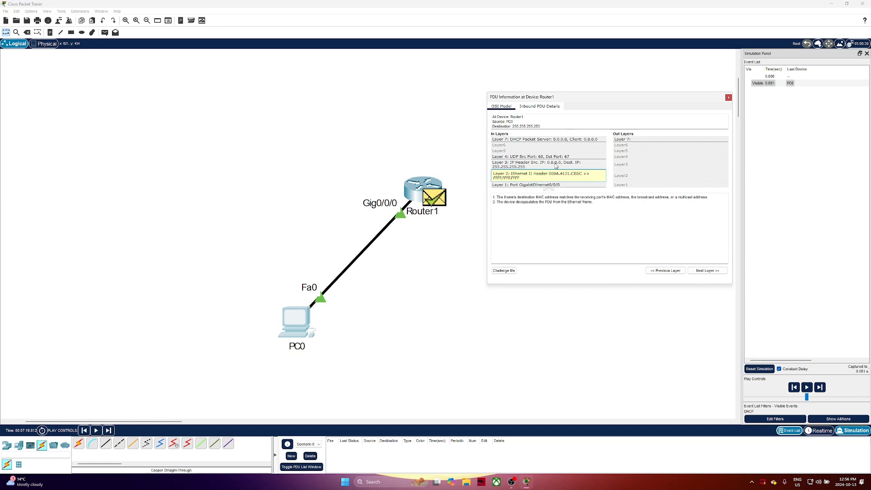
pyautogui.click(556, 166)
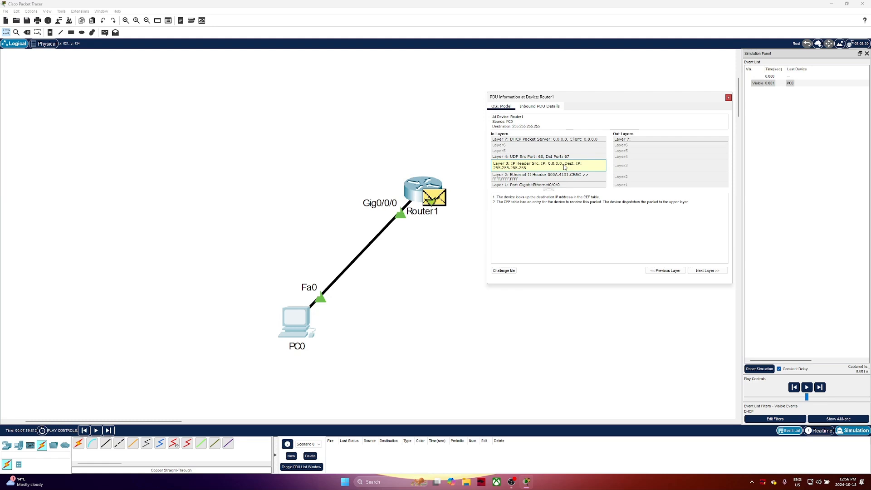
pyautogui.click(530, 141)
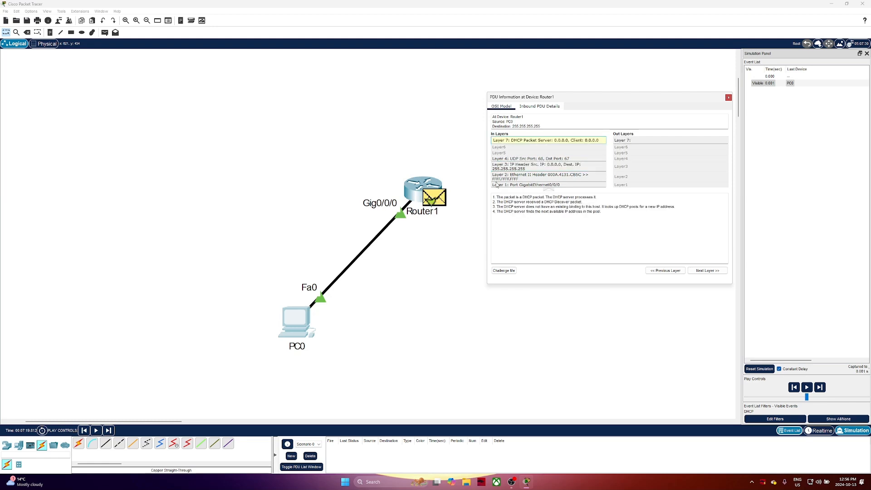
pyautogui.moveTo(499, 198); pyautogui.dragTo(546, 201)
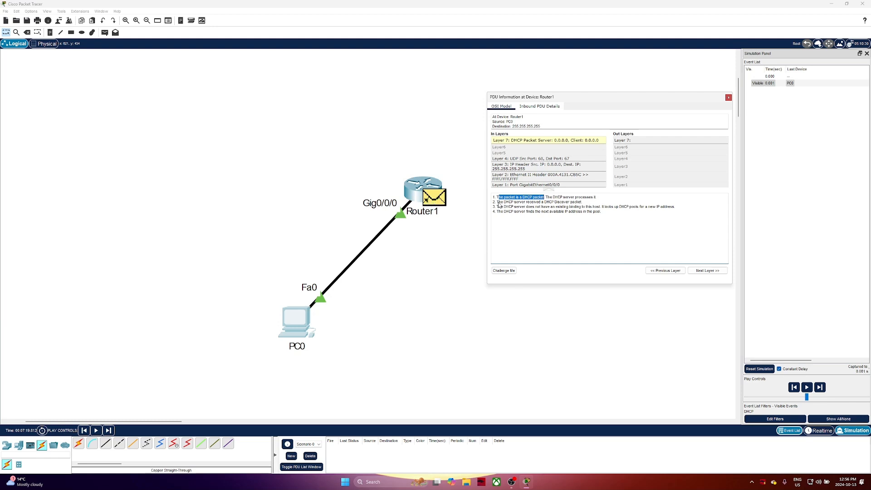
pyautogui.moveTo(504, 203); pyautogui.dragTo(587, 205)
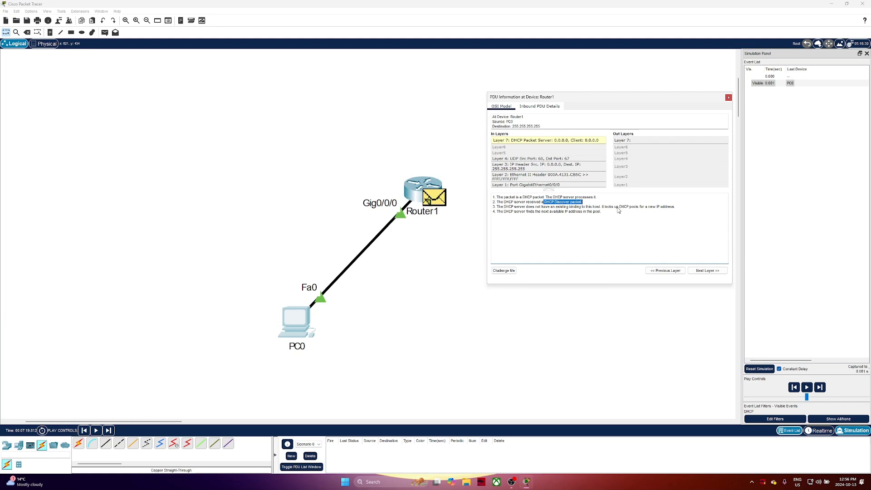
pyautogui.moveTo(619, 207); pyautogui.dragTo(637, 203)
pyautogui.click(636, 211)
# Compare Router1's inbound and outbound Layer 7 descriptions and highlight the type of packet the DHCP server constructs
pyautogui.click(668, 142)
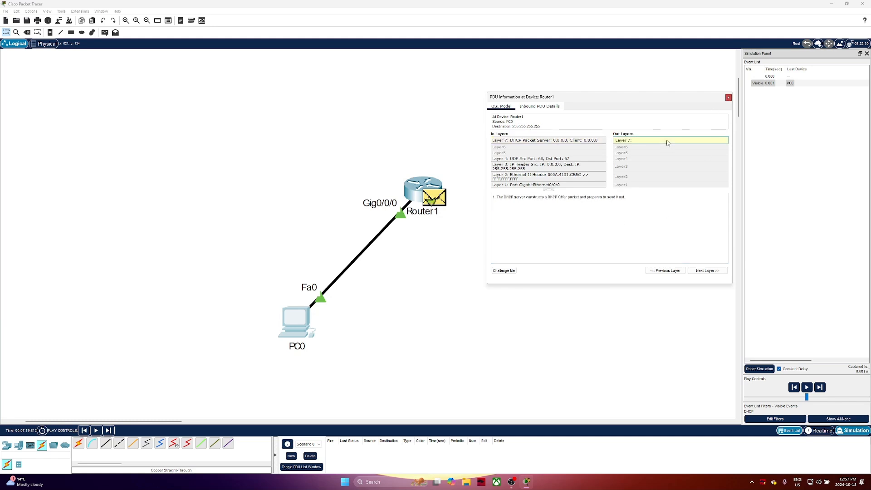
pyautogui.click(563, 143)
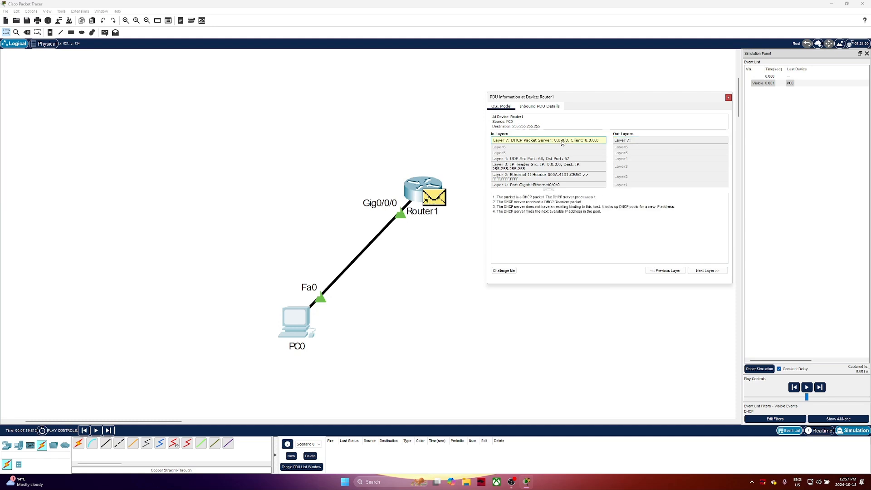
pyautogui.click(643, 142)
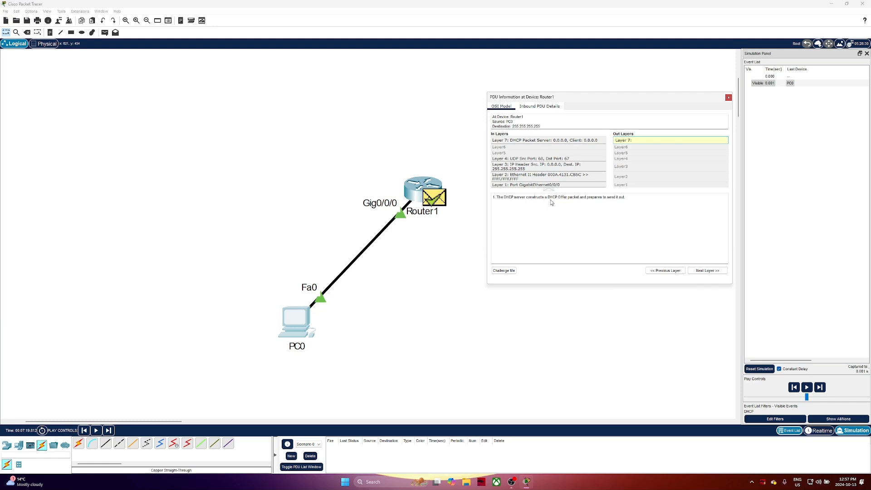
pyautogui.moveTo(548, 197); pyautogui.dragTo(580, 202)
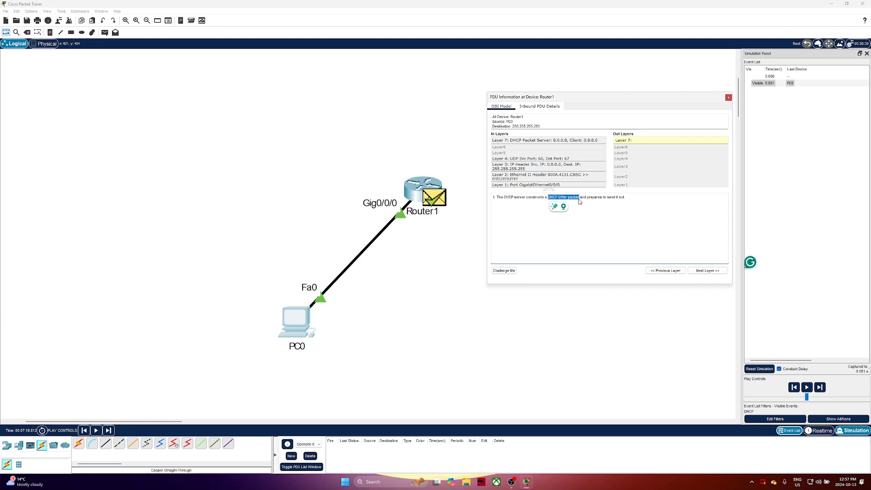
# Close Router1's PDU information, advance the simulation to PC0, and open the packet's PDU information beside the topology
pyautogui.click(729, 97)
pyautogui.click(807, 388)
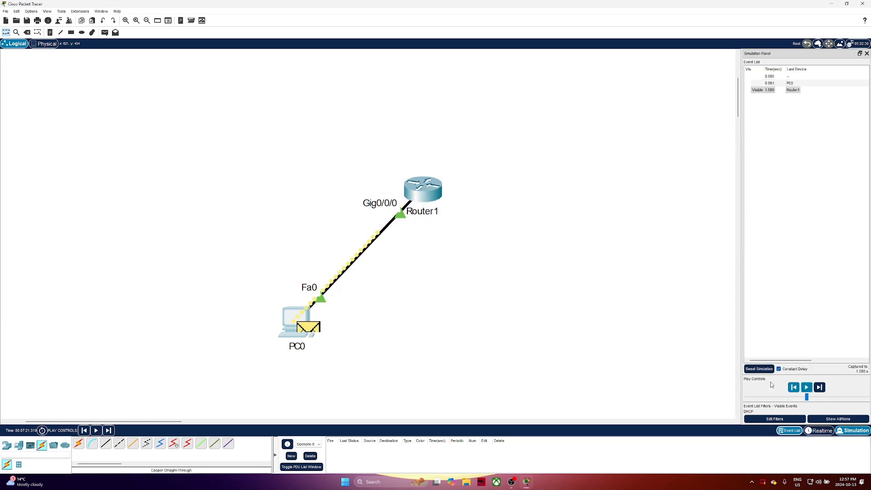
pyautogui.click(806, 388)
pyautogui.click(310, 330)
pyautogui.moveTo(436, 142); pyautogui.dragTo(590, 100)
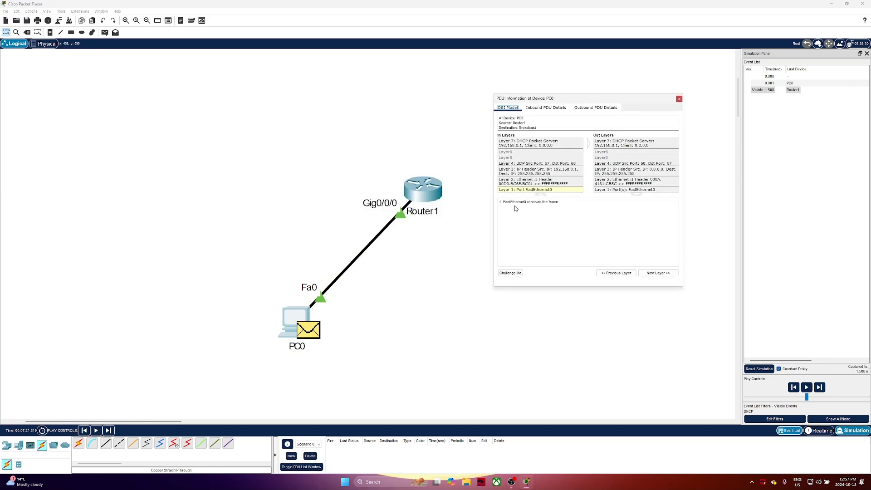
# Examine the inbound Layer 1, Layer 2, Layer 3 and Layer 7 descriptions of Router1's reply at PC0
pyautogui.moveTo(507, 205); pyautogui.dragTo(549, 204)
pyautogui.click(518, 182)
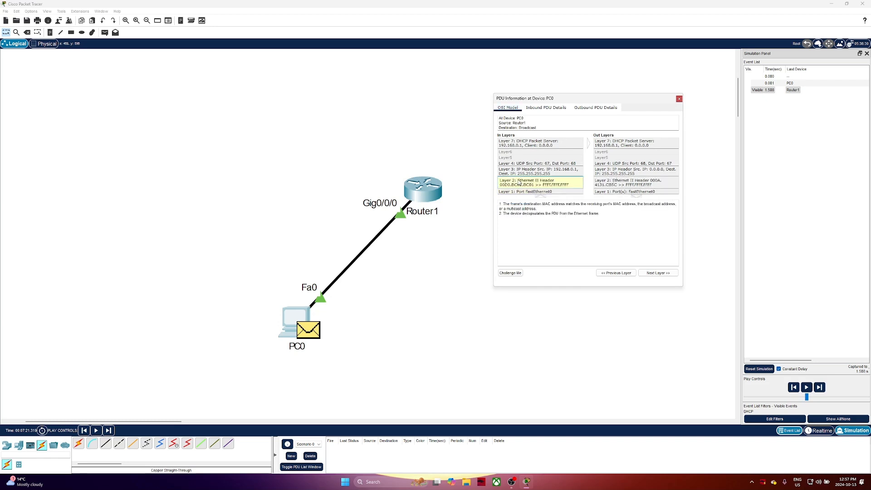
pyautogui.click(522, 174)
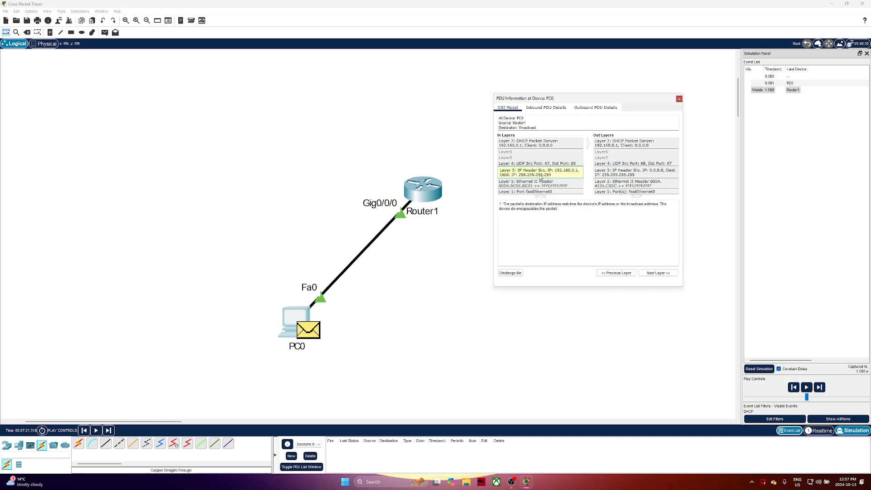
pyautogui.click(536, 146)
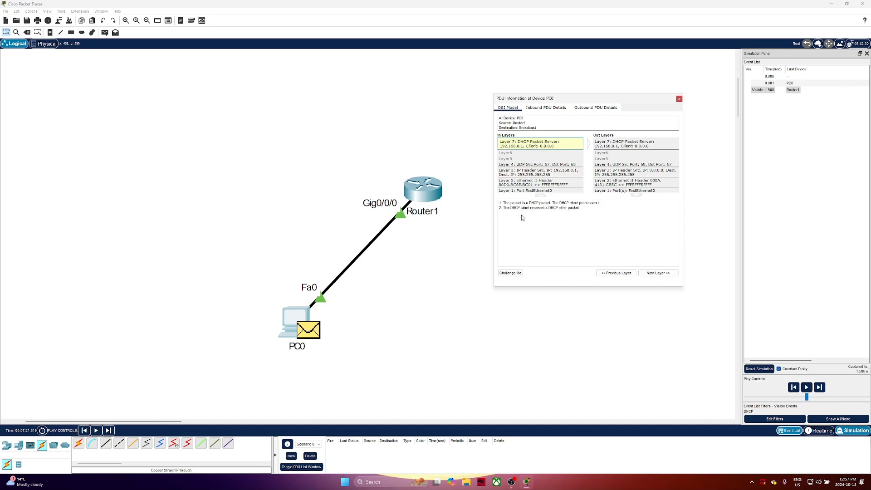
pyautogui.moveTo(560, 203); pyautogui.dragTo(602, 205)
pyautogui.moveTo(530, 209); pyautogui.dragTo(582, 208)
pyautogui.click(526, 209)
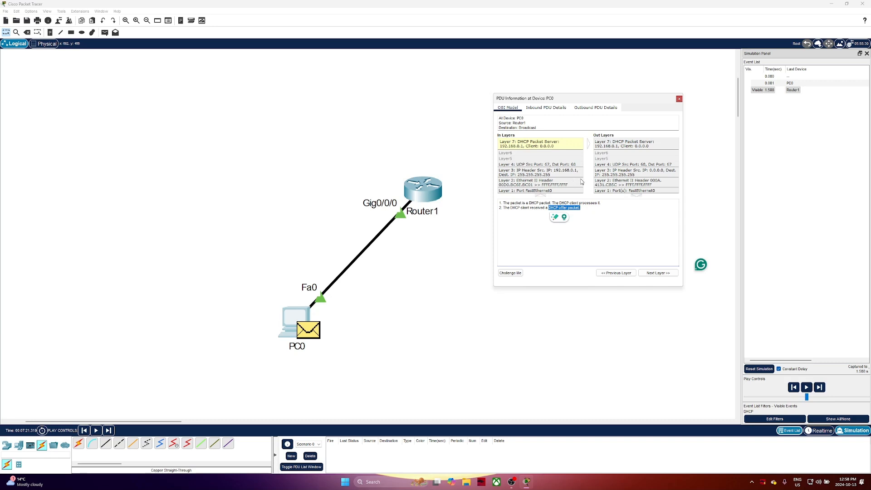
# Read PC0's outbound Layer 7 description, highlight the packet type it sends, and recheck the inbound Layer 3 and Layer 7 descriptions
pyautogui.click(632, 147)
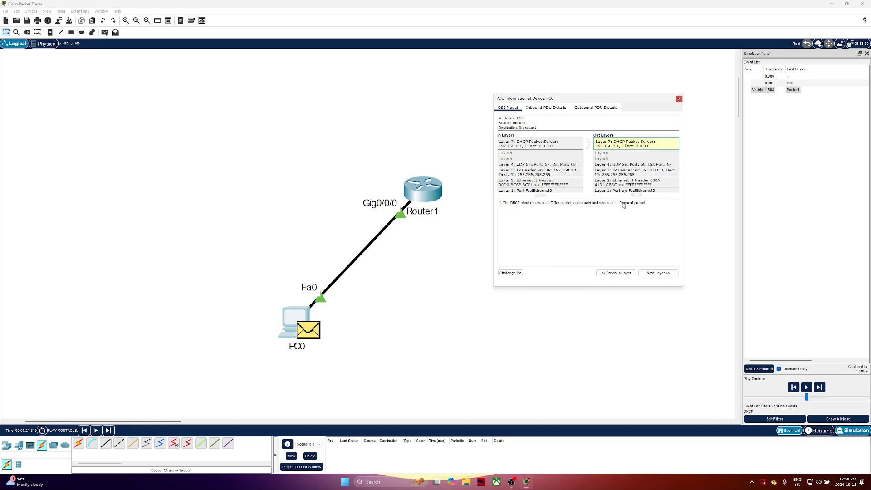
pyautogui.moveTo(620, 204); pyautogui.dragTo(647, 205)
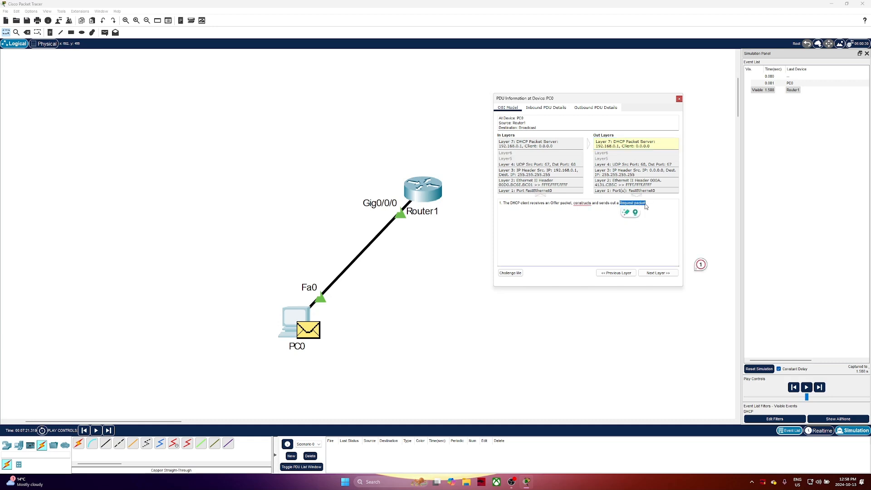
pyautogui.click(545, 171)
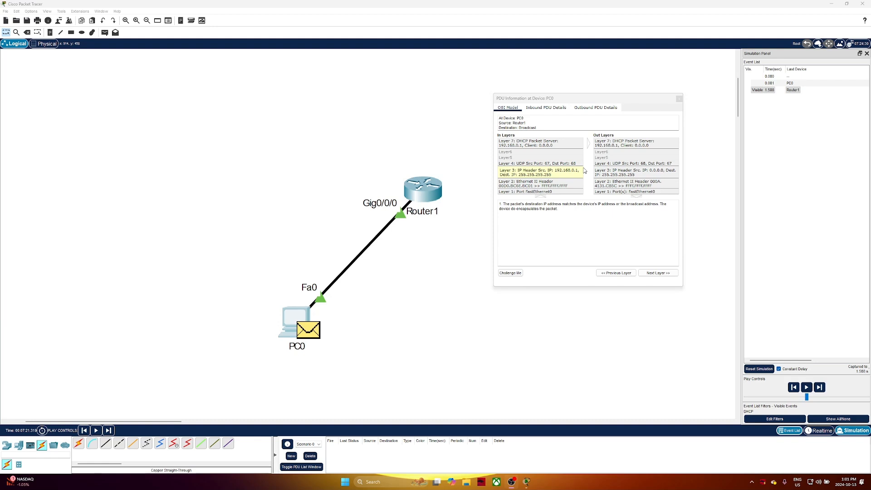
pyautogui.click(540, 142)
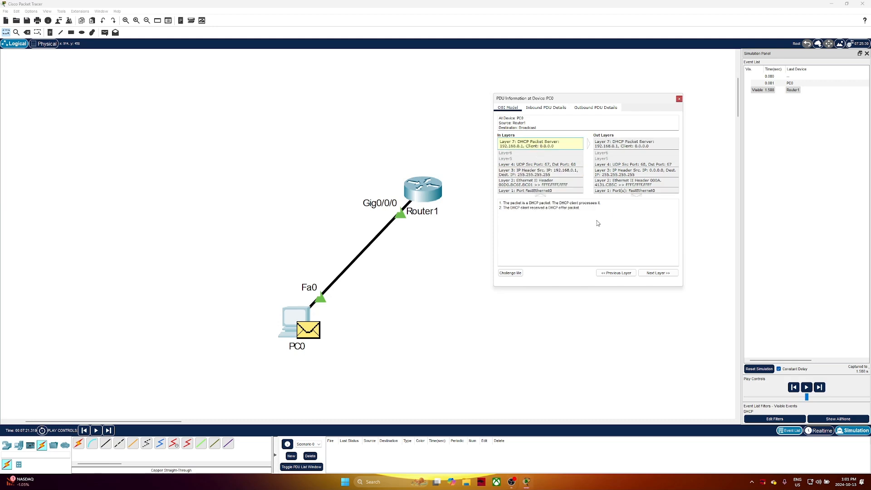
# Examine PC0's outbound Layer 7, Layer 3 and Layer 2 descriptions, highlighting the received and sent packet types under Layer 7
pyautogui.click(614, 147)
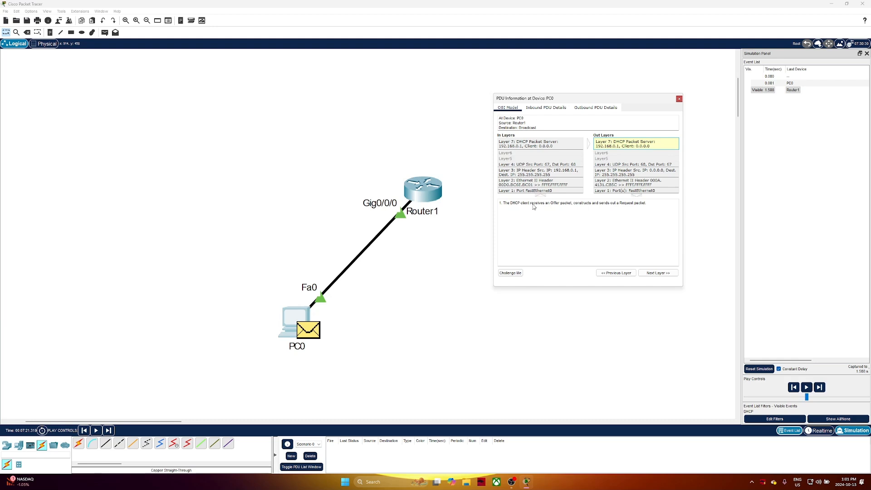
pyautogui.click(618, 205)
pyautogui.moveTo(552, 204); pyautogui.dragTo(571, 205)
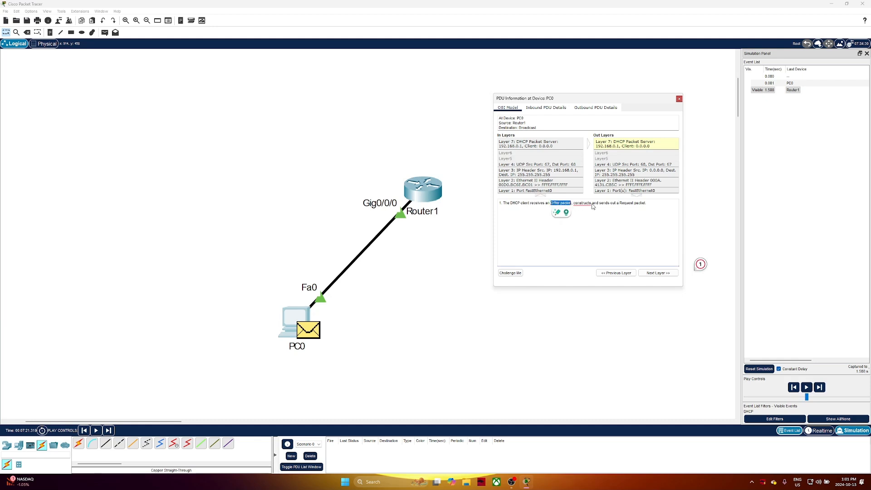
pyautogui.moveTo(620, 205); pyautogui.dragTo(634, 206)
pyautogui.click(628, 178)
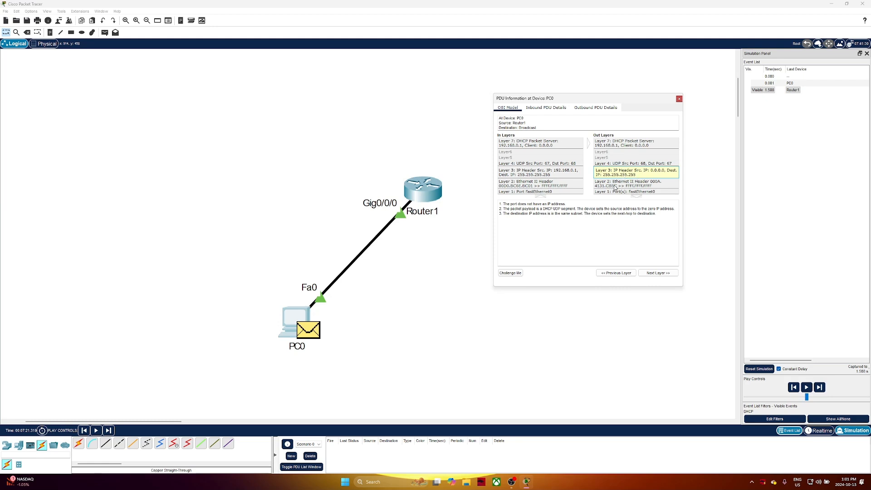
pyautogui.click(616, 187)
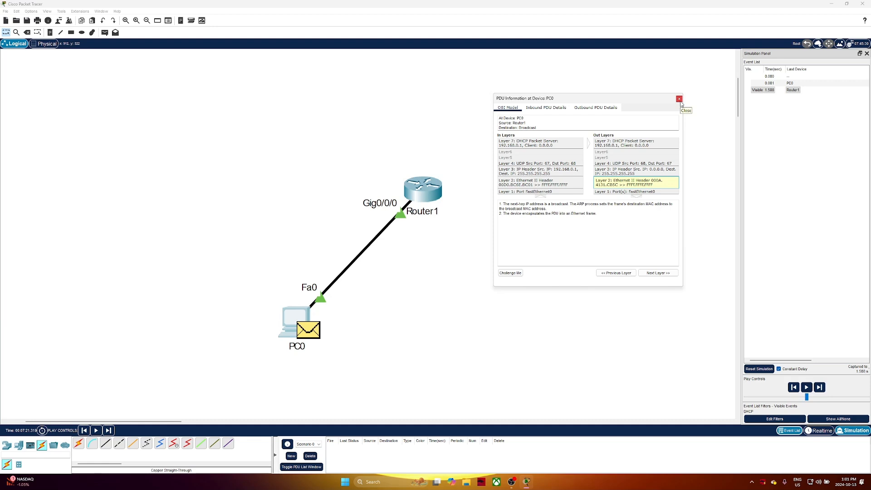
# Close PC0's PDU information, advance the simulation to Router1, and open the arriving packet's PDU information beside the topology
pyautogui.click(679, 100)
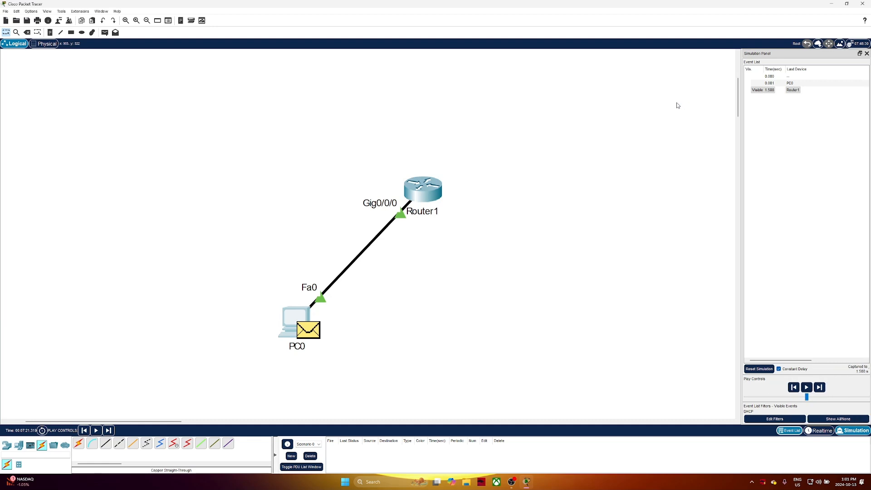
pyautogui.click(806, 387)
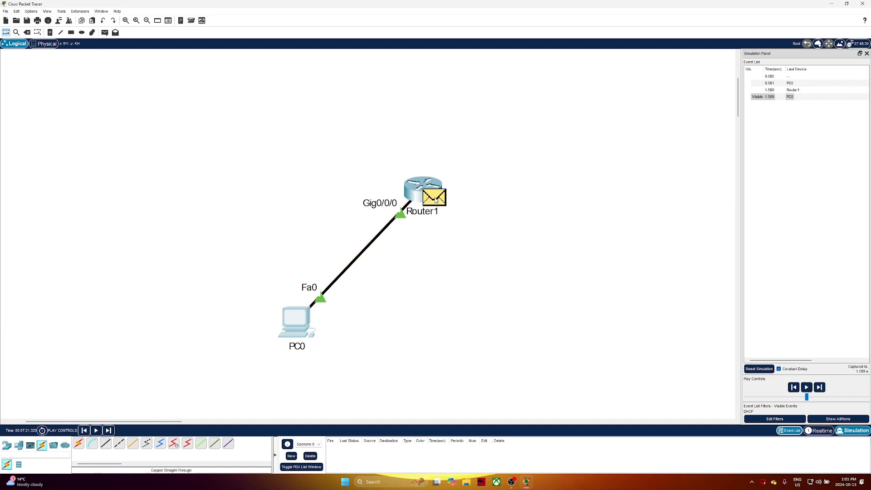
pyautogui.click(434, 200)
pyautogui.moveTo(406, 146); pyautogui.dragTo(602, 128)
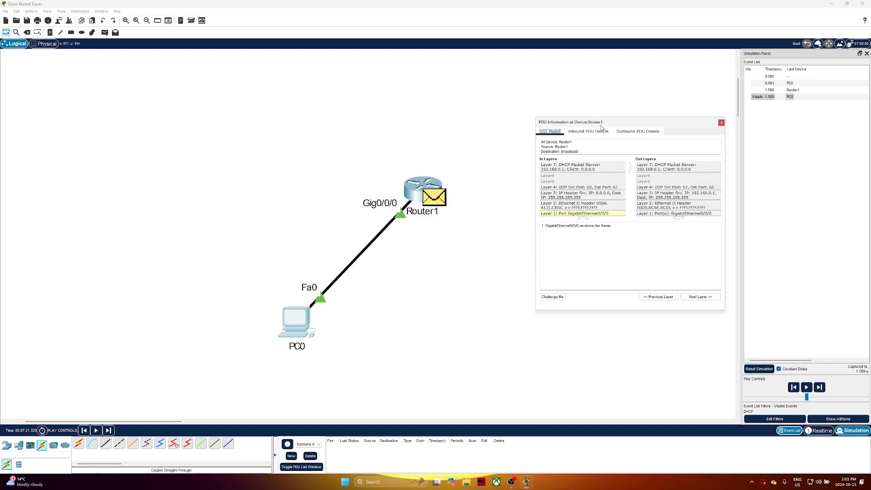
# Examine the inbound Layer 2, Layer 3 and Layer 7 descriptions of PC0's second packet at Router1, highlighting its DHCP message type
pyautogui.click(569, 209)
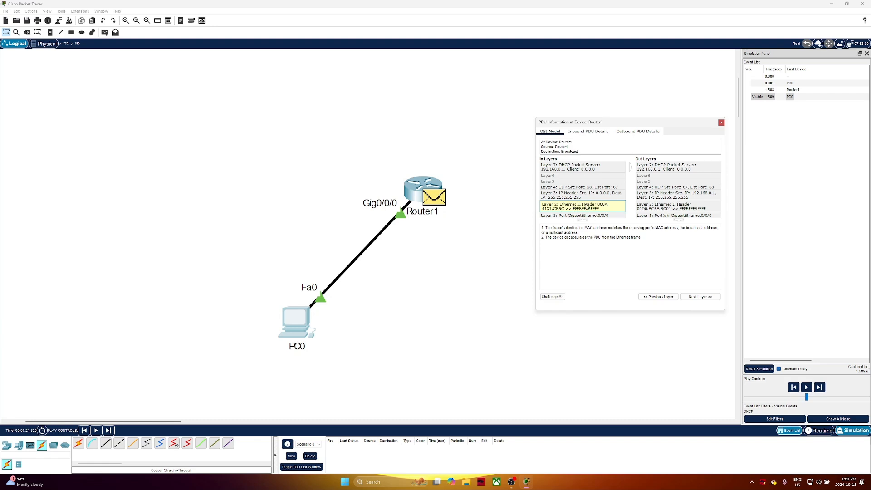
pyautogui.click(566, 198)
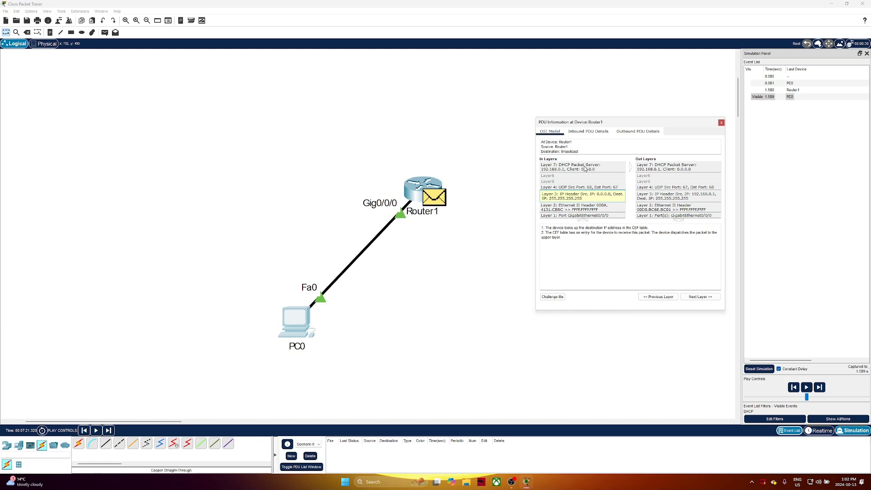
pyautogui.click(585, 169)
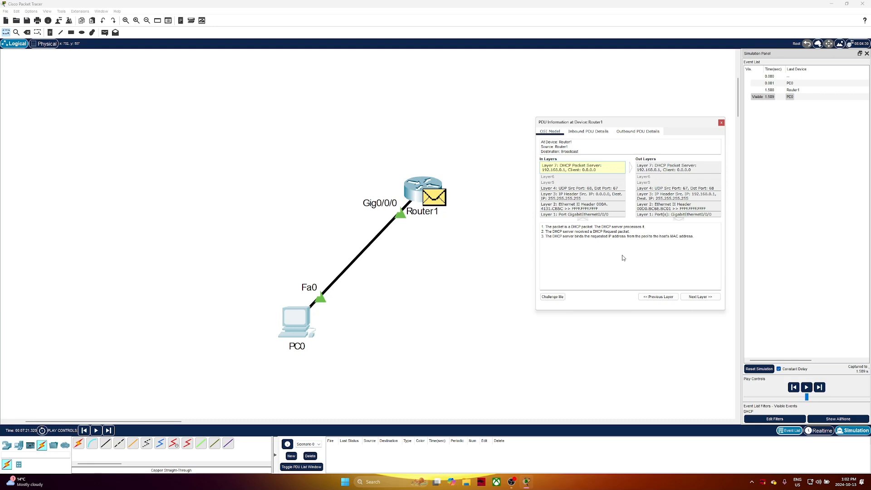
pyautogui.moveTo(594, 233); pyautogui.dragTo(619, 233)
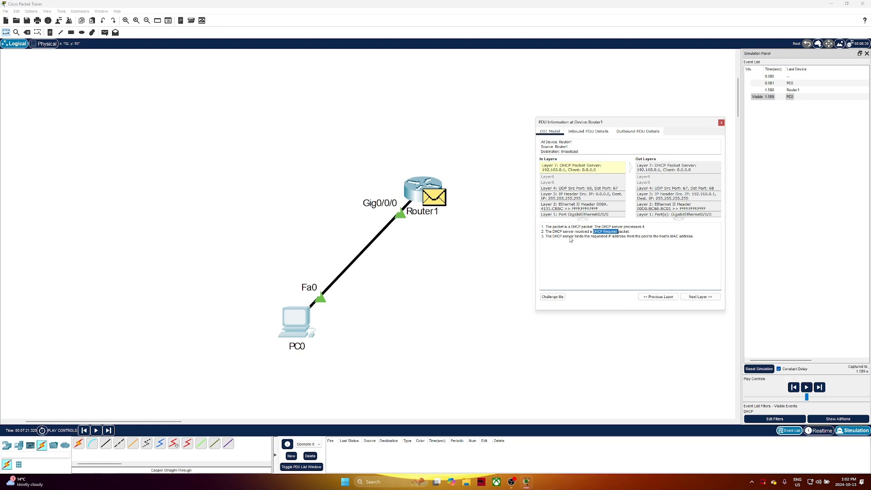
# Review the inbound Layer 1, 2, 3 and 7 descriptions at Router1, highlighting the received packet type and the address-binding line
pyautogui.moveTo(555, 237); pyautogui.dragTo(691, 239)
pyautogui.click(596, 217)
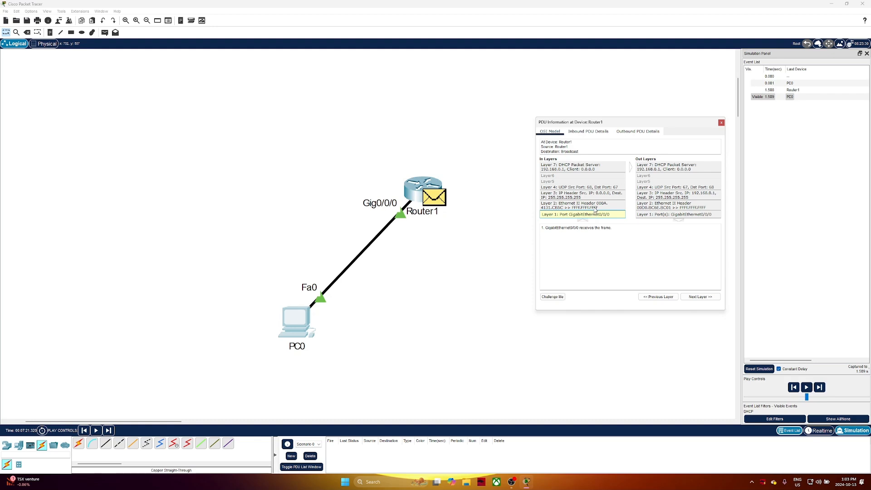
pyautogui.click(595, 208)
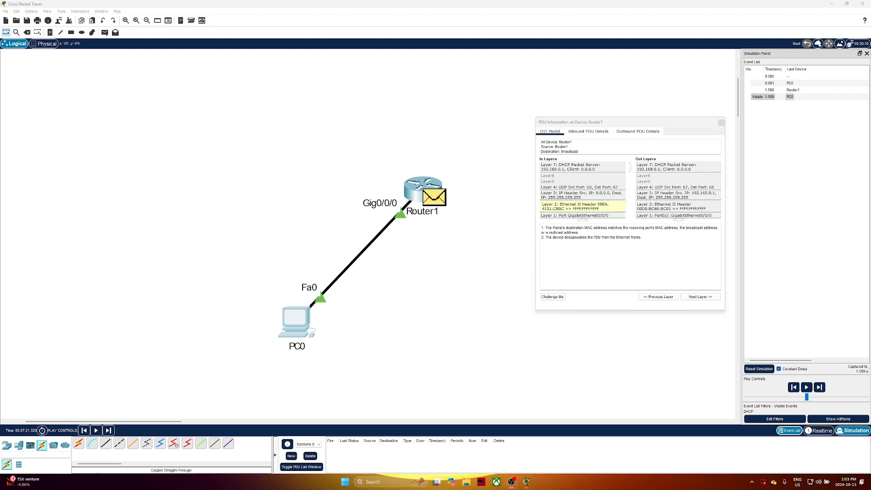
pyautogui.click(575, 196)
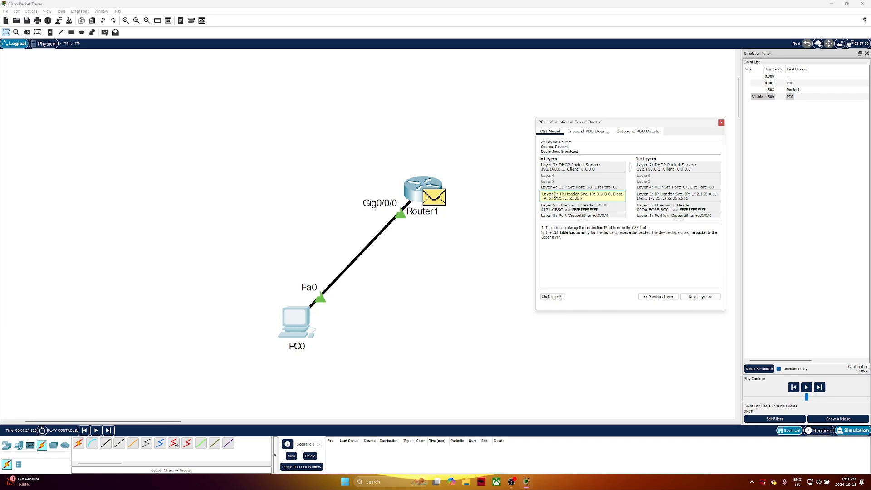
pyautogui.click(550, 170)
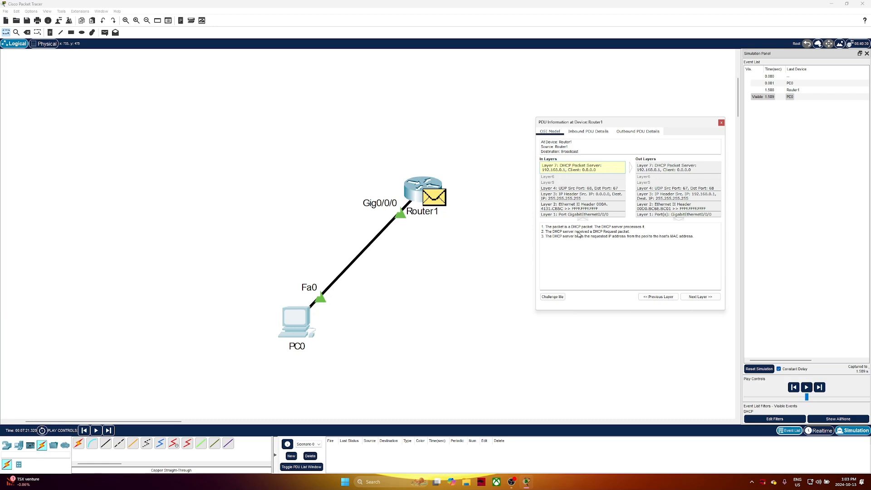
pyautogui.moveTo(553, 232); pyautogui.dragTo(633, 235)
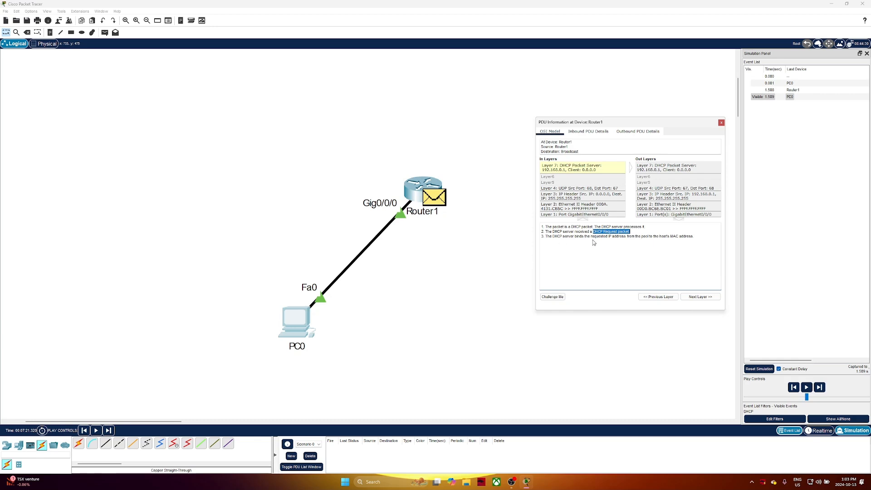
pyautogui.moveTo(574, 237); pyautogui.dragTo(692, 241)
pyautogui.click(688, 243)
# Examine Router1's outbound Layer 7, Layer 3 and Layer 2 descriptions, highlighting the packet type it sends under Layer 7
pyautogui.click(681, 171)
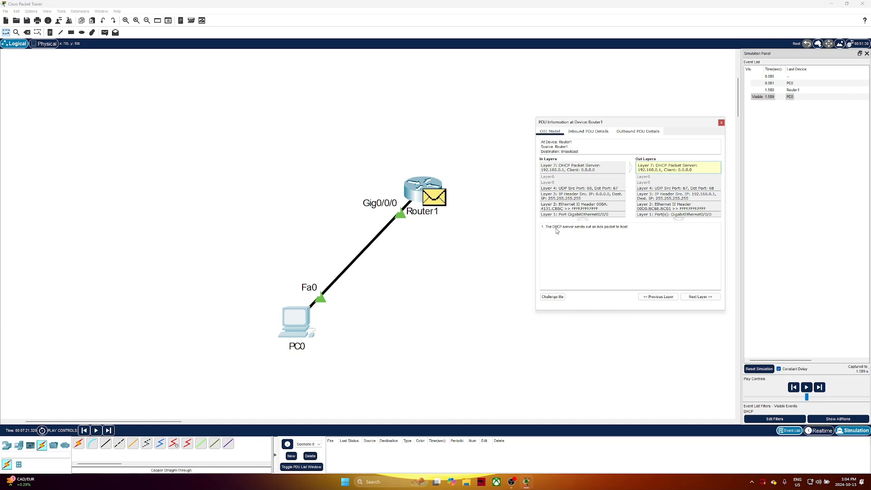
pyautogui.moveTo(597, 229); pyautogui.dragTo(616, 229)
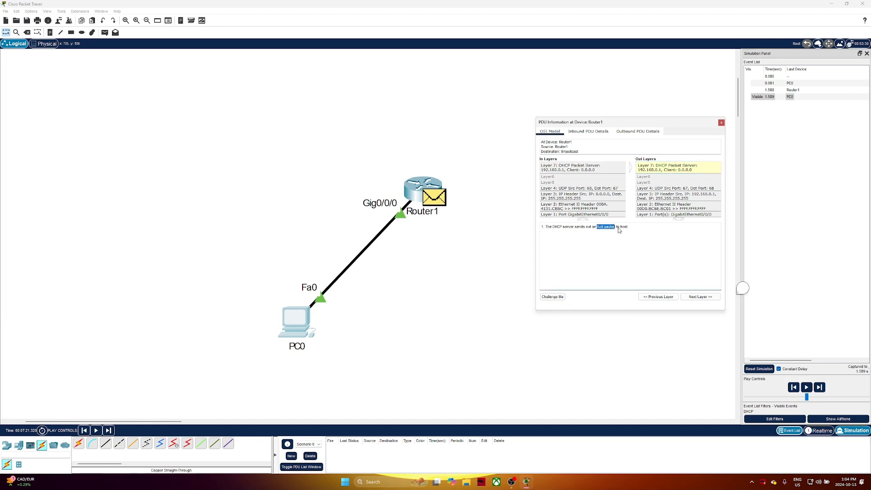
pyautogui.click(675, 196)
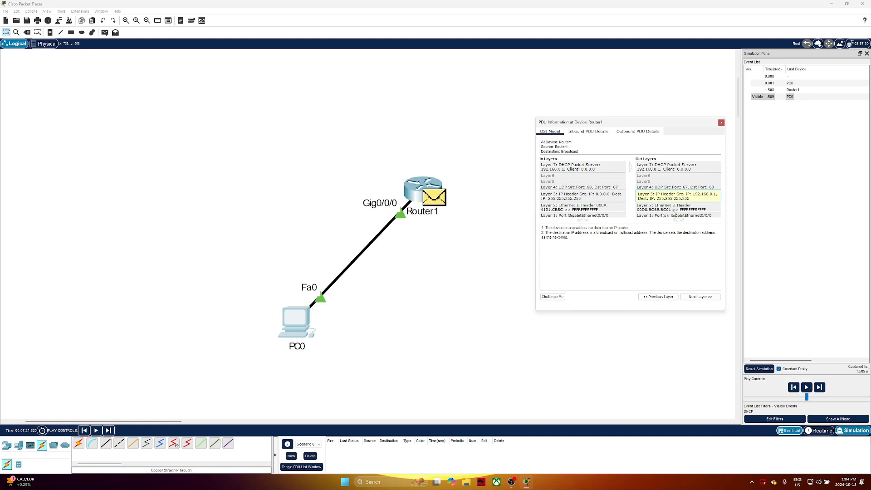
pyautogui.click(674, 208)
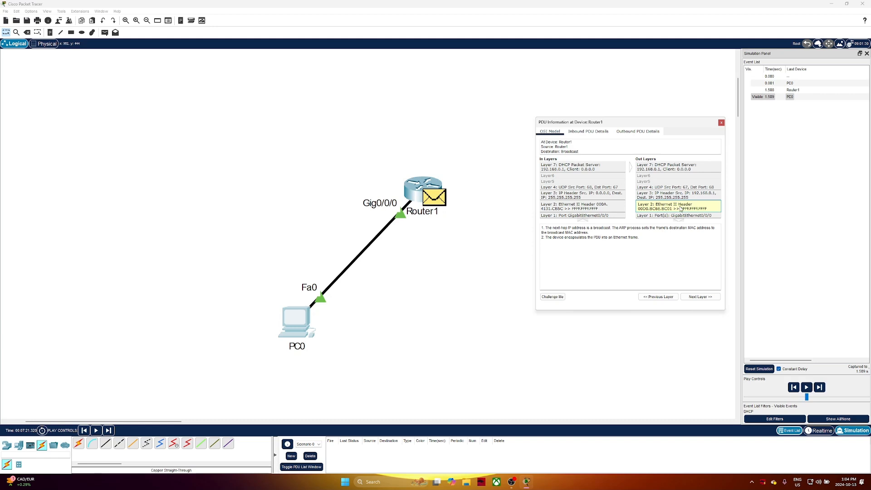
# Close Router1's PDU information, advance the simulation to PC0, and open the arriving packet's PDU information
pyautogui.click(721, 122)
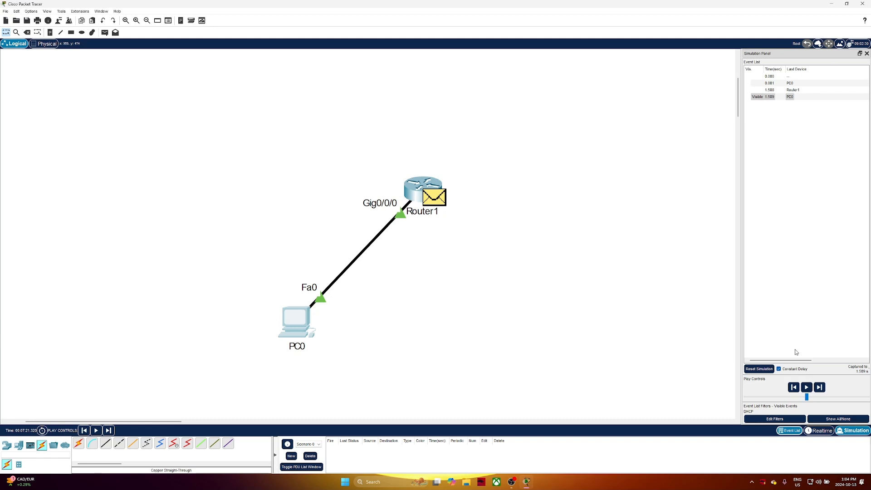
pyautogui.click(807, 388)
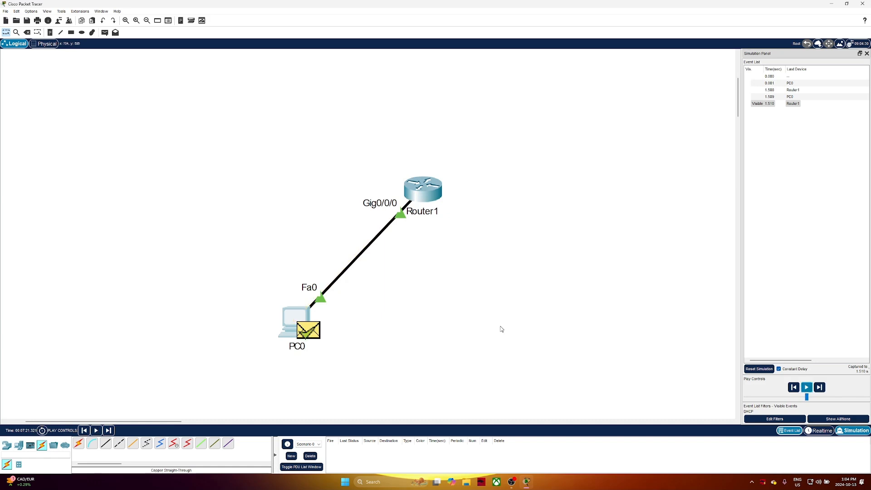
pyautogui.click(315, 330)
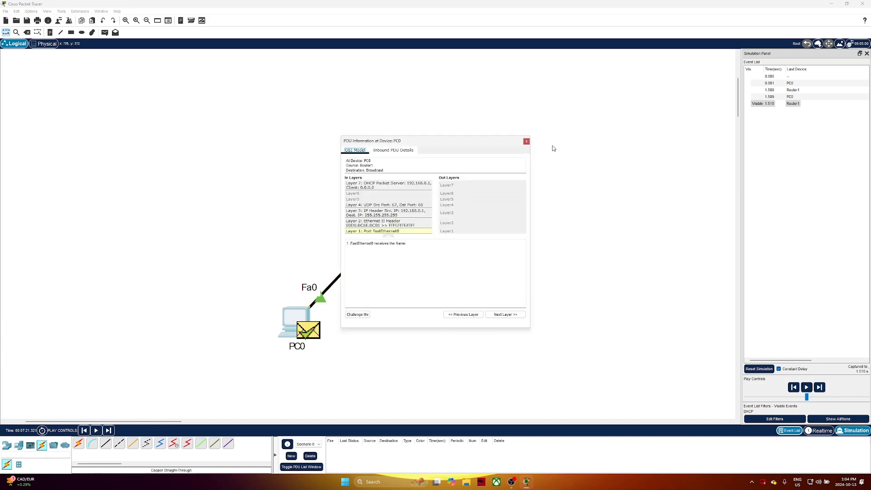
# Read PC0's inbound Layer 7 description, highlight the received packet type and address-configuration lines, and close the PDU information
pyautogui.click(381, 188)
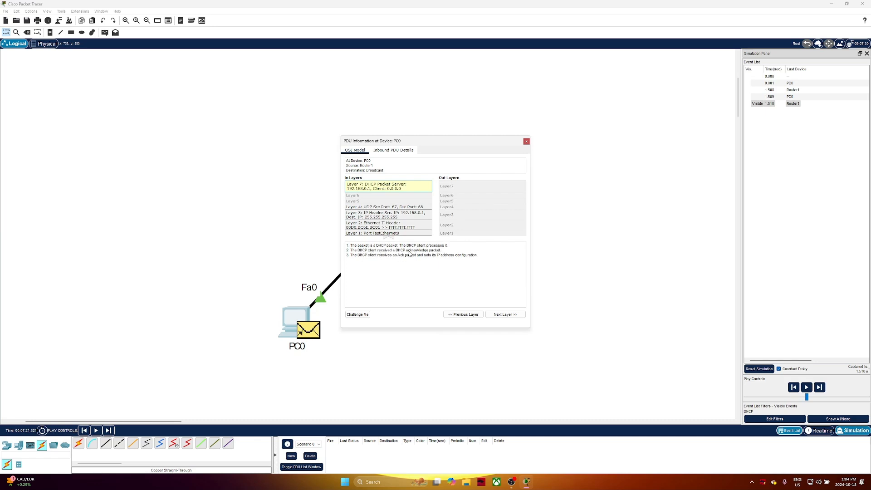
pyautogui.moveTo(398, 255); pyautogui.dragTo(447, 256)
pyautogui.moveTo(385, 257); pyautogui.dragTo(480, 259)
pyautogui.click(527, 141)
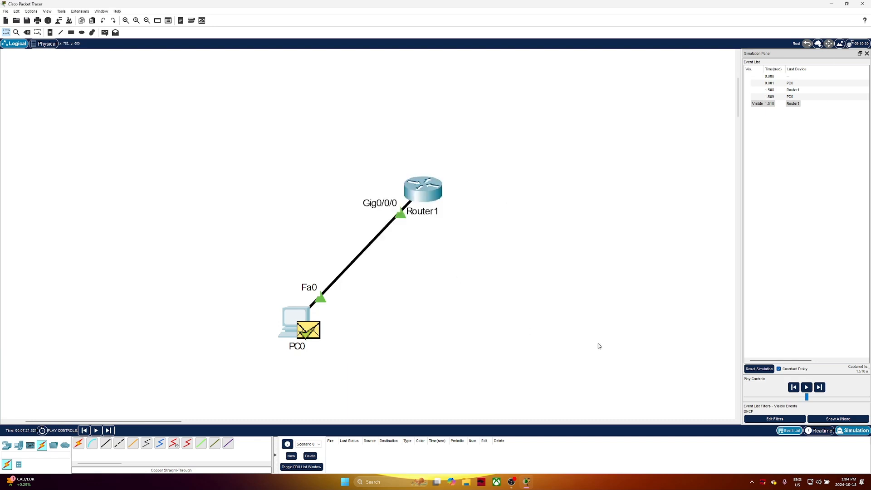
# Play out the simulation, return to Realtime mode, and check PC0's assigned addresses in its IP Configuration
pyautogui.click(807, 387)
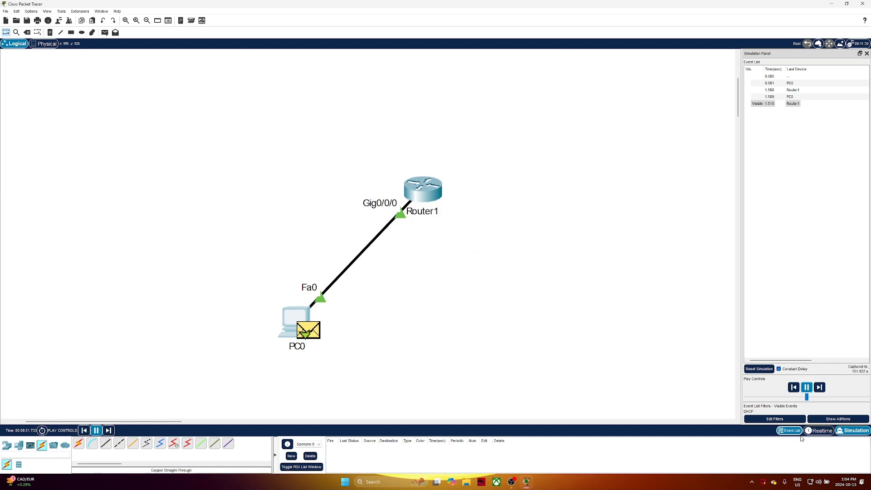
pyautogui.click(819, 431)
pyautogui.click(323, 320)
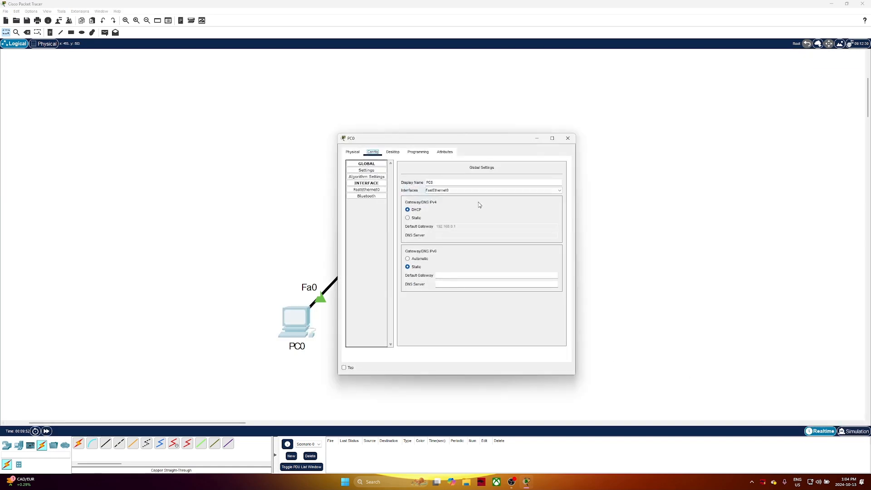
pyautogui.click(393, 152)
pyautogui.click(370, 181)
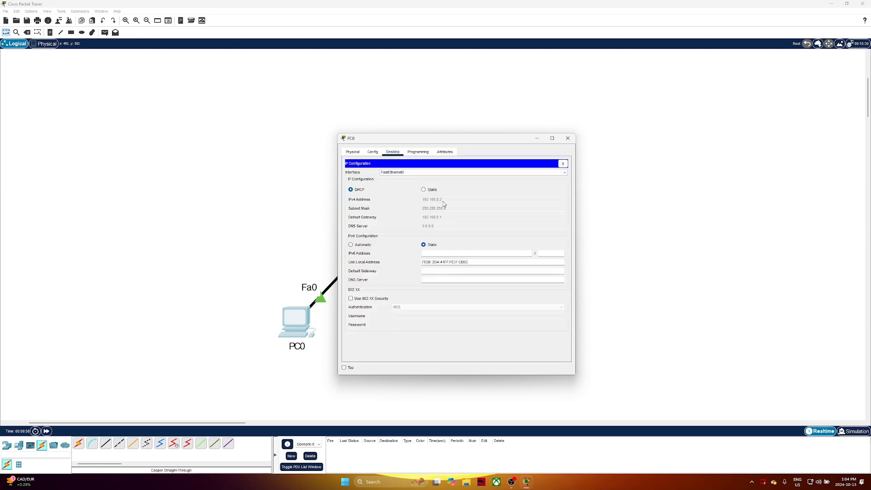
pyautogui.click(424, 153)
pyautogui.click(393, 152)
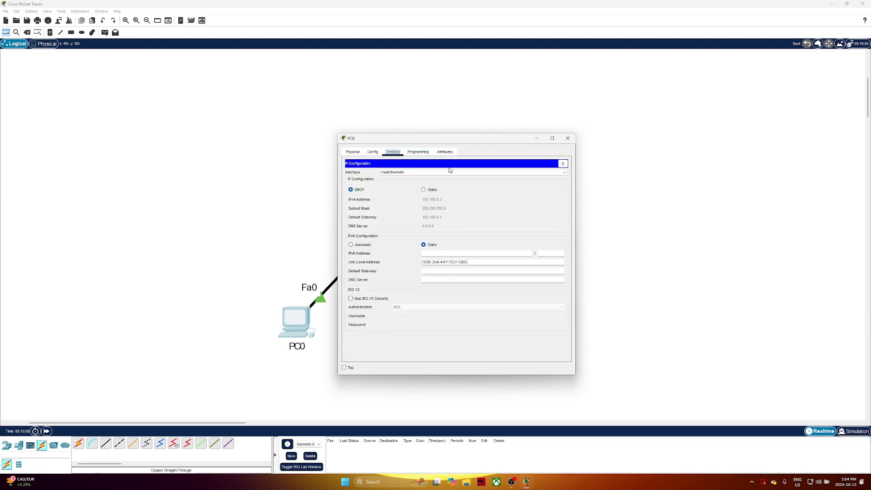
# Close the IP Configuration, ping 192.168.0.1 from PC0's Command Prompt, and close the PC0 window
pyautogui.click(563, 163)
pyautogui.click(498, 178)
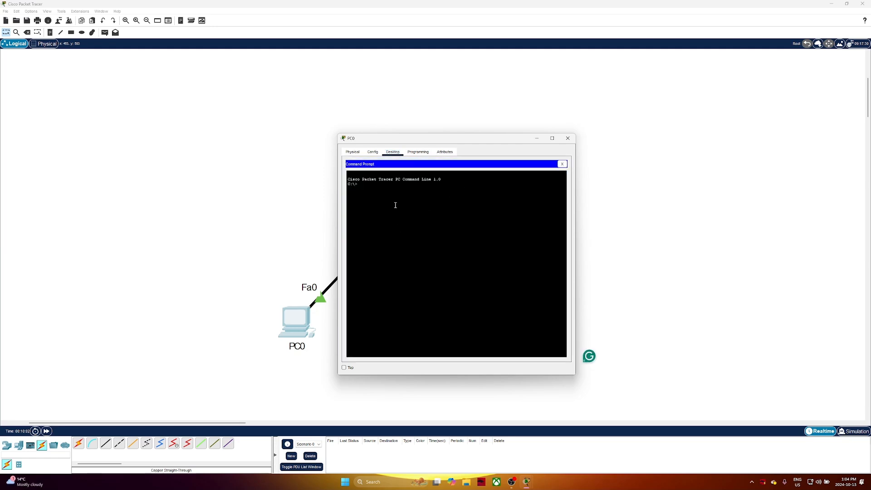
pyautogui.write('ping 192.168.0.1')
pyautogui.press('Return')
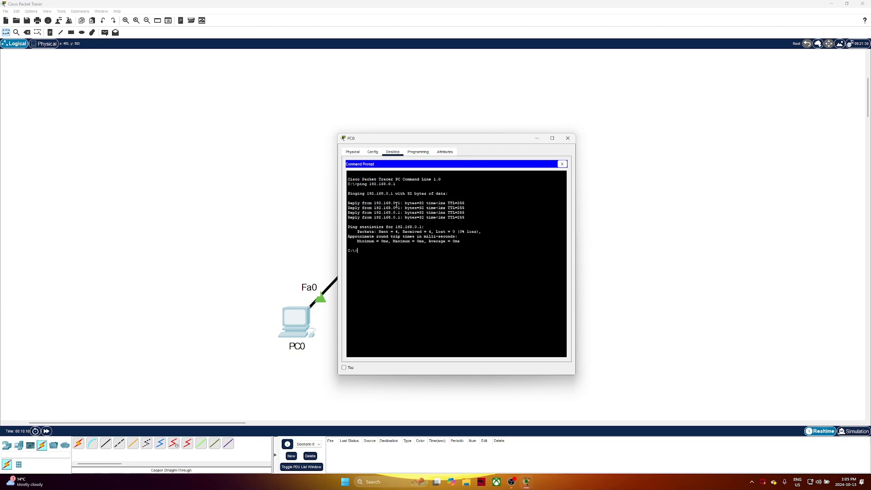
pyautogui.click(567, 138)
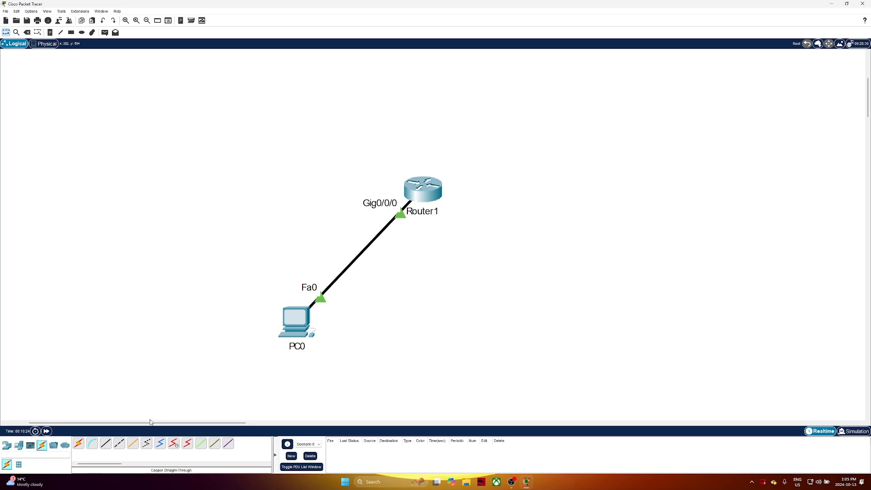
# Bring the second topology with PC0(1), Router0 and Router2 into view and slightly reposition PC0(1) and Router0
pyautogui.moveTo(184, 143); pyautogui.dragTo(482, 366)
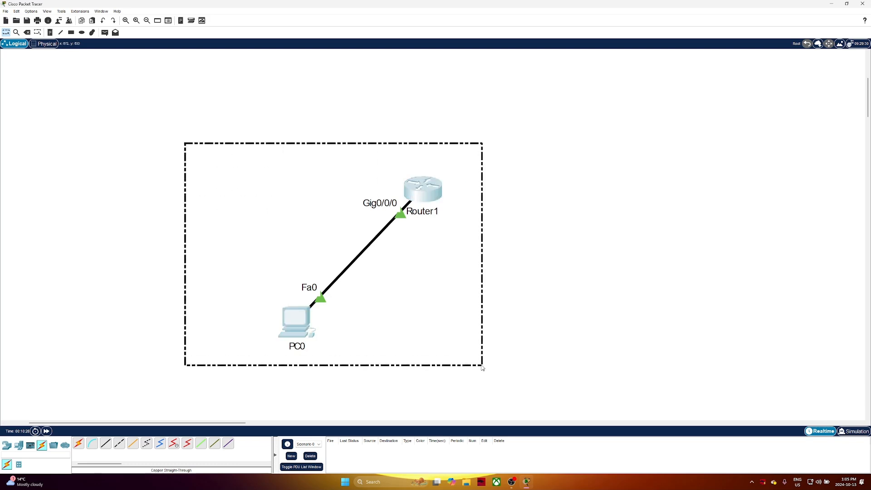
pyautogui.moveTo(238, 423); pyautogui.dragTo(469, 425)
pyautogui.moveTo(191, 347); pyautogui.dragTo(212, 346)
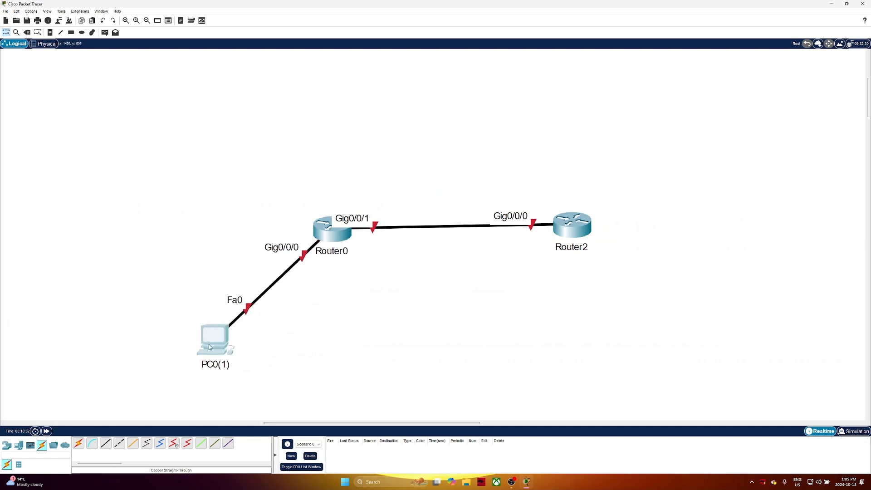
pyautogui.moveTo(327, 232); pyautogui.dragTo(323, 229)
pyautogui.moveTo(531, 169); pyautogui.dragTo(651, 292)
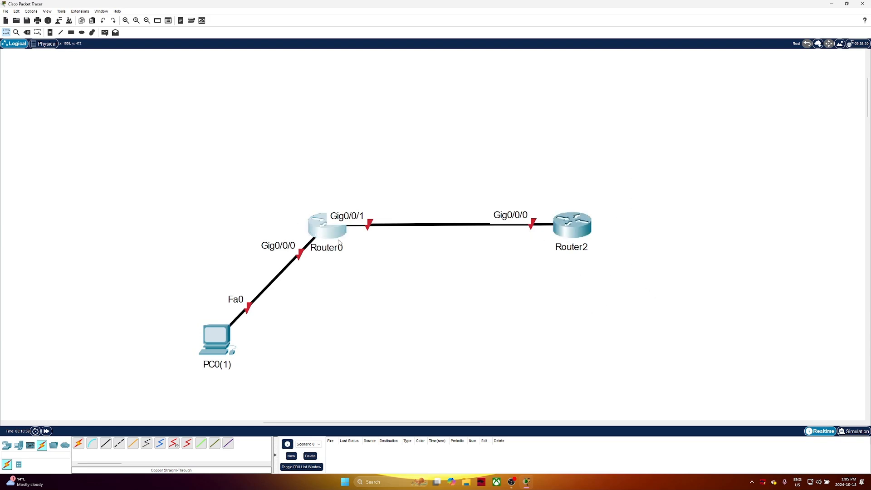
# Open Router0's command line, decline the initial configuration dialog, and enter global configuration mode
pyautogui.click(313, 231)
pyautogui.click(388, 151)
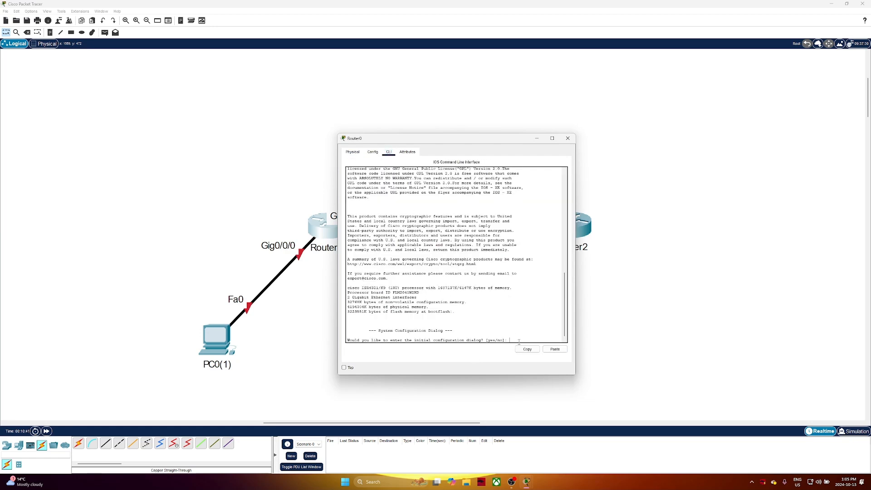
pyautogui.press('Return')
pyautogui.write('en')
pyautogui.press('Return')
pyautogui.write('conf t')
pyautogui.press('Return')
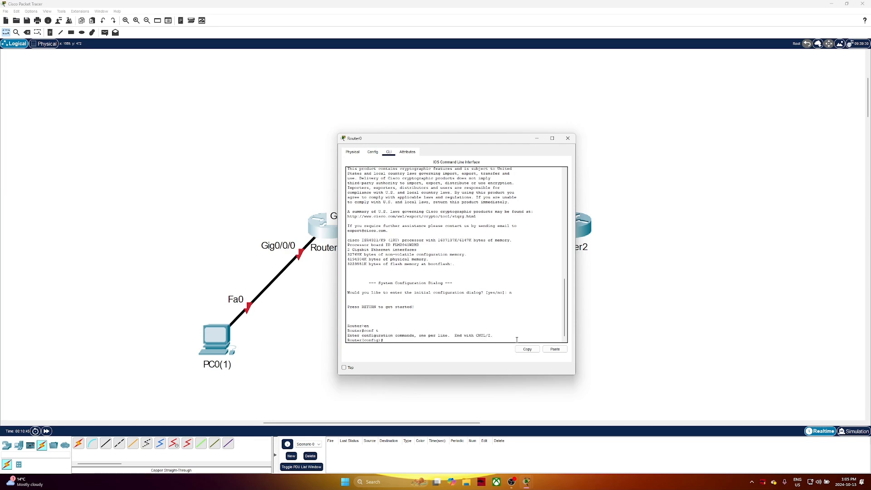
# Assign 192.168.0.1 255.255.255.0 to Router0's g0/0/0 interface and enable the interface
pyautogui.write('int g0/0/0')
pyautogui.press('Return')
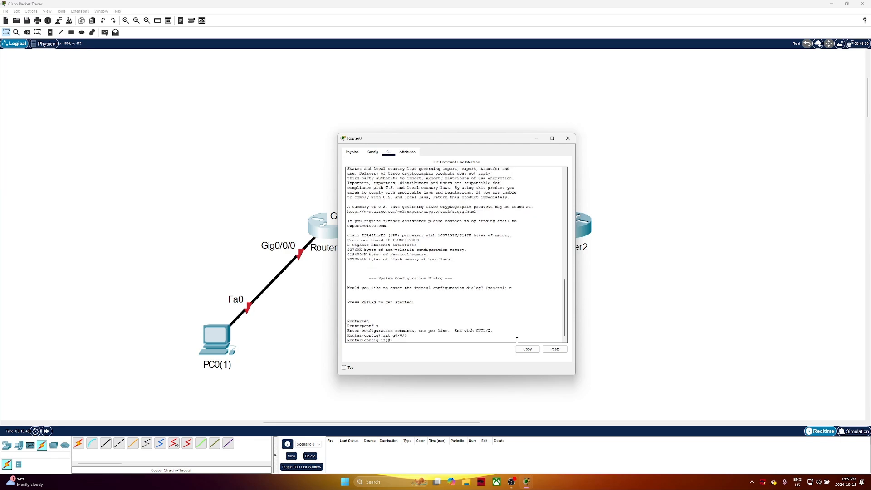
pyautogui.write('ip add 192.168.0.1 255.255.255.0')
pyautogui.press('Return')
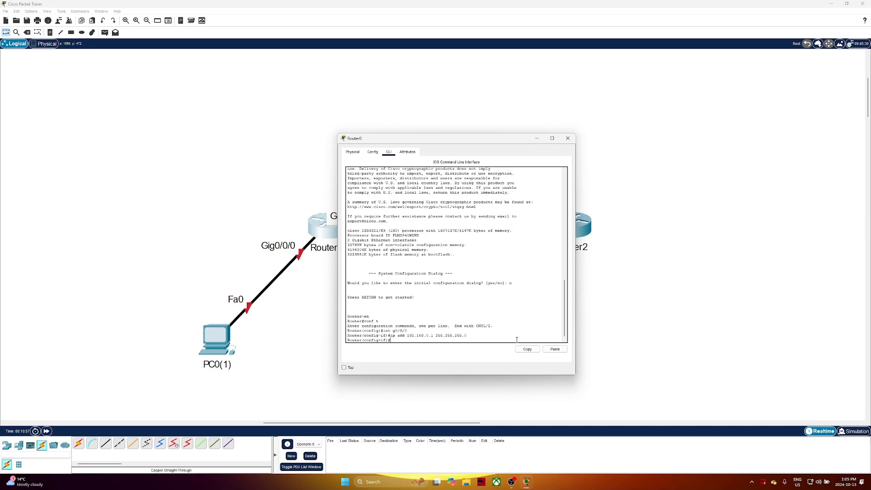
pyautogui.write('no shut')
pyautogui.press('Return')
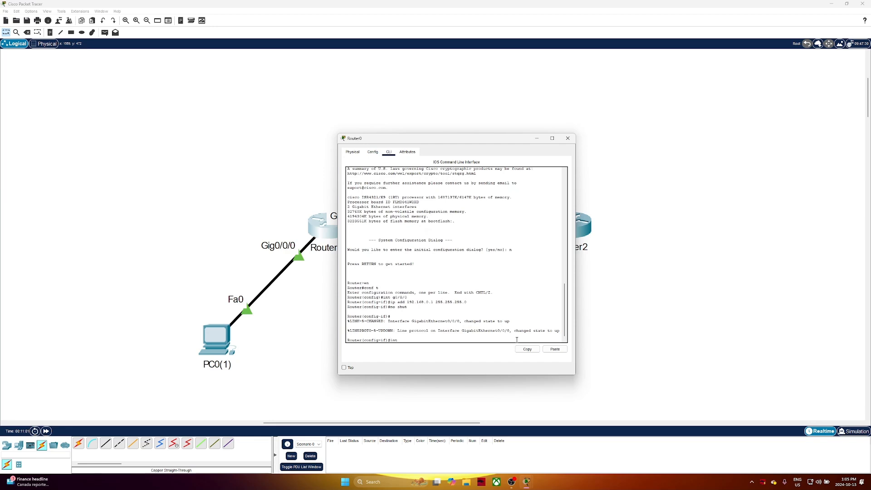
# Assign 192.168.2.1 255.255.255.0 to Router0's g0/0/1 interface, enable the interface, and close the Router0 window
pyautogui.press('Return')
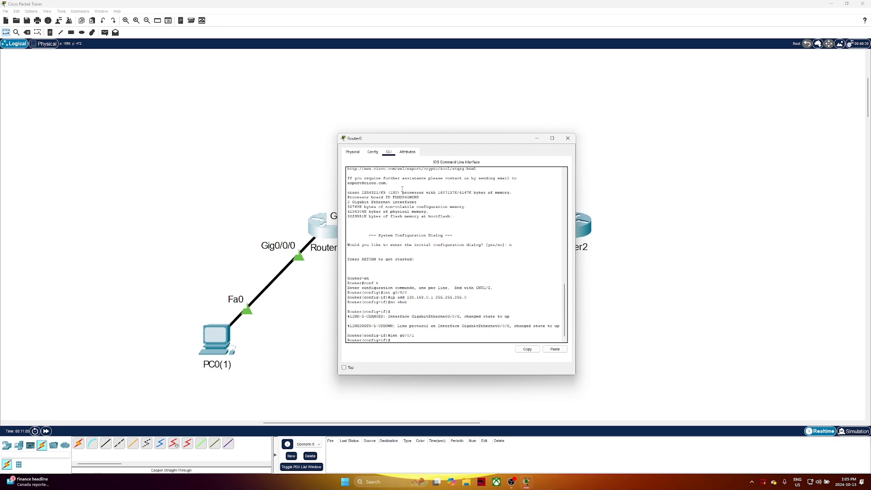
pyautogui.moveTo(401, 141); pyautogui.dragTo(639, 120)
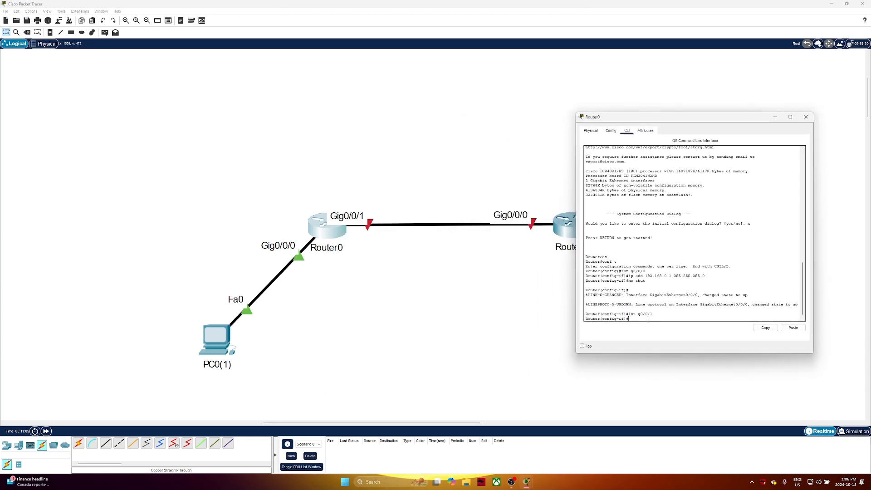
pyautogui.write('ip add')
pyautogui.press('BackSpace')
pyautogui.press('BackSpace')
pyautogui.write('192.168.2.1 255.255.255.0')
pyautogui.press('Return')
pyautogui.write('no shut')
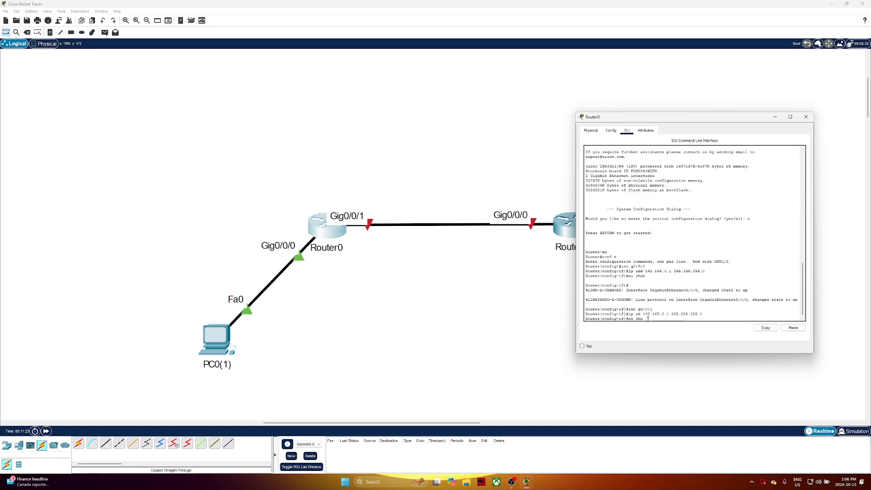
pyautogui.press('Return')
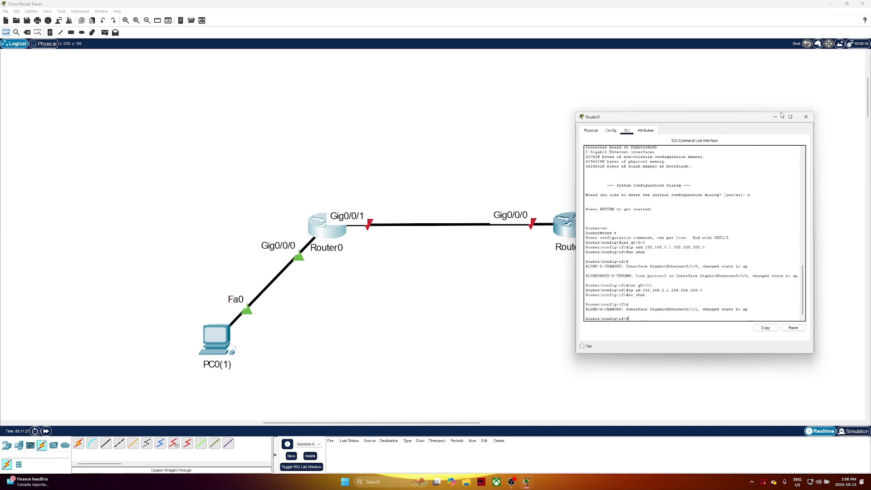
pyautogui.click(806, 117)
# Open Router2's command line, decline the initial configuration dialog, and enter global configuration mode
pyautogui.click(569, 223)
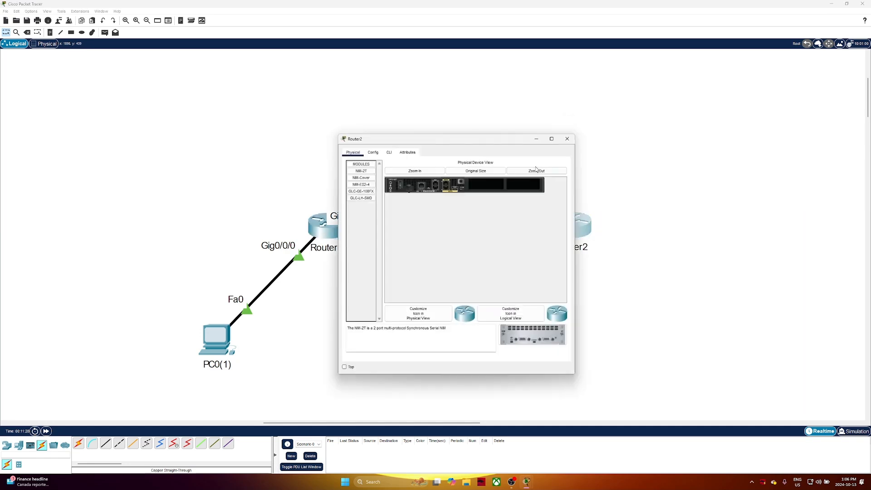
pyautogui.click(392, 148)
pyautogui.moveTo(445, 135); pyautogui.dragTo(677, 110)
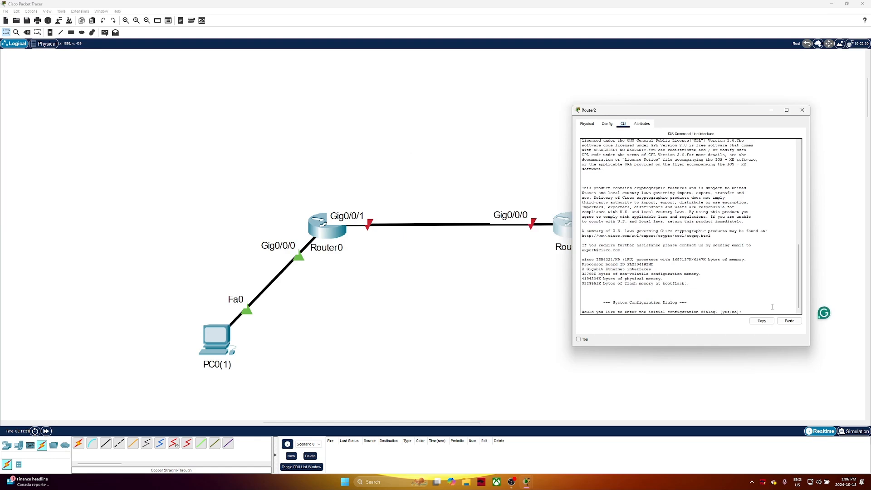
pyautogui.press('Return')
pyautogui.write('n')
pyautogui.press('Return')
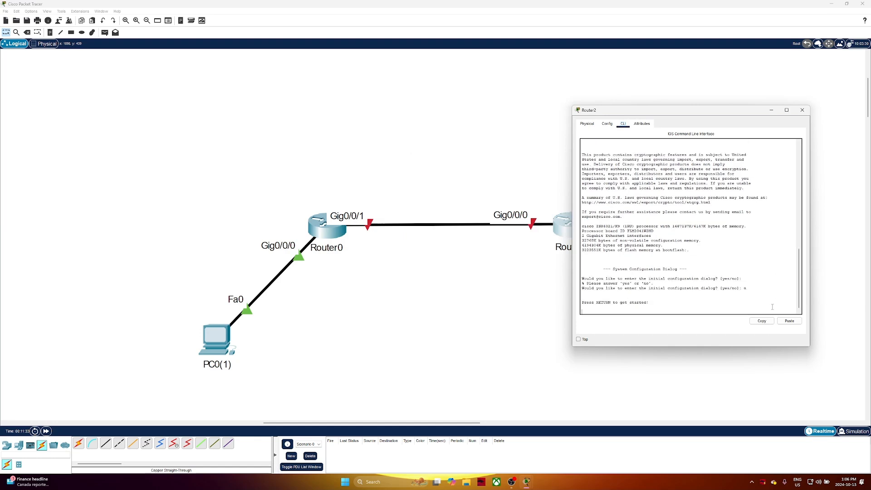
pyautogui.press('Return')
pyautogui.write('en')
pyautogui.press('Return')
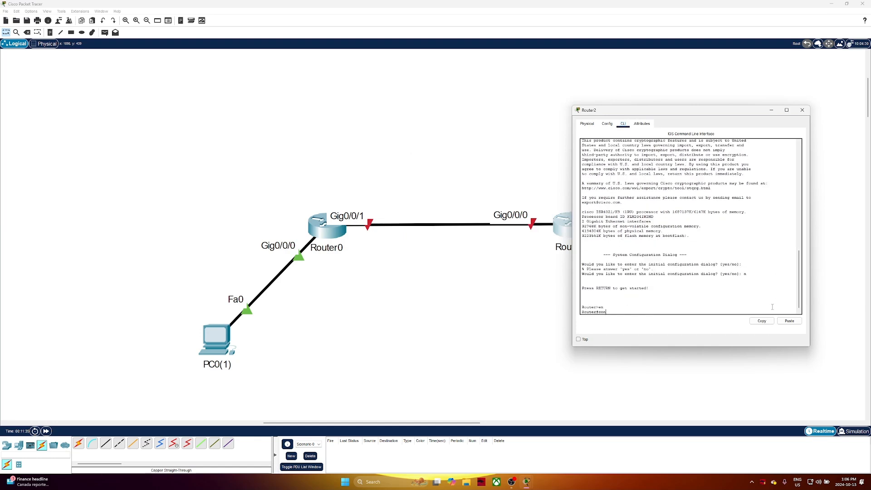
pyautogui.write('conf t')
pyautogui.press('Return')
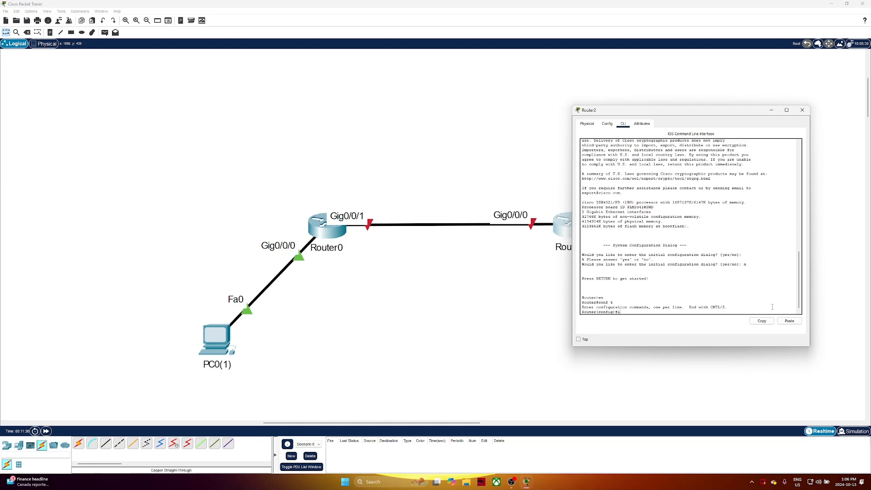
# Assign 192.168.2.2 255.255.255.0 to Router2's g0/0/0 interface and enable the interface
pyautogui.write('int g0/0/0')
pyautogui.press('Return')
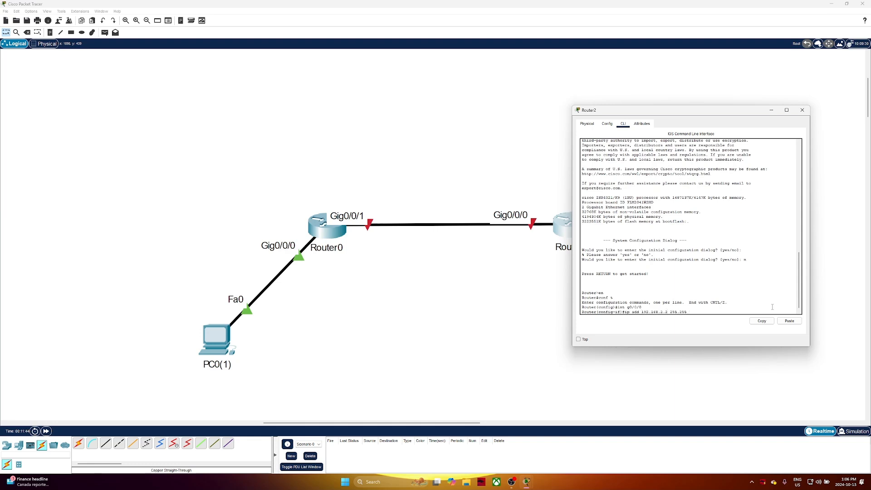
pyautogui.write('ip add 192.168.2.2 255.255.255.0')
pyautogui.press('Return')
pyautogui.write('no shut')
pyautogui.press('Return')
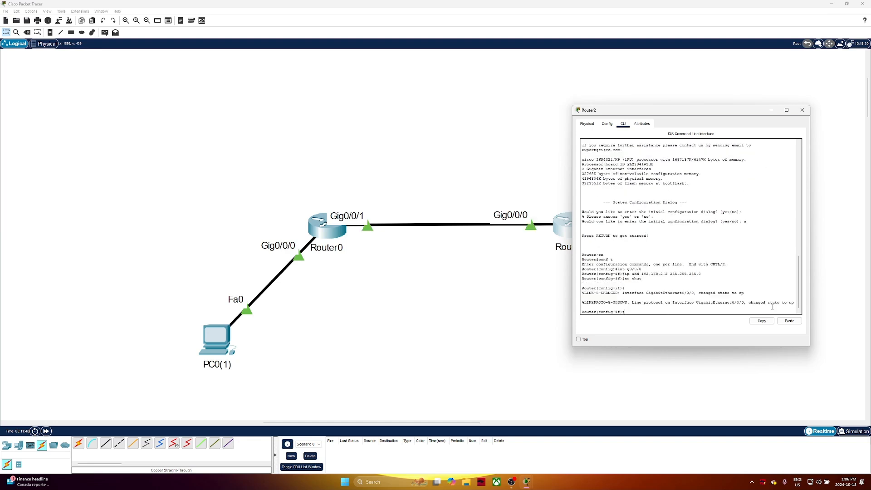
# Ping 192.168.2.1 from Router2 to test the link to Router0, and move PC0(1) slightly closer to Router0
pyautogui.write('do ping 192.168.2.1')
pyautogui.press('Return')
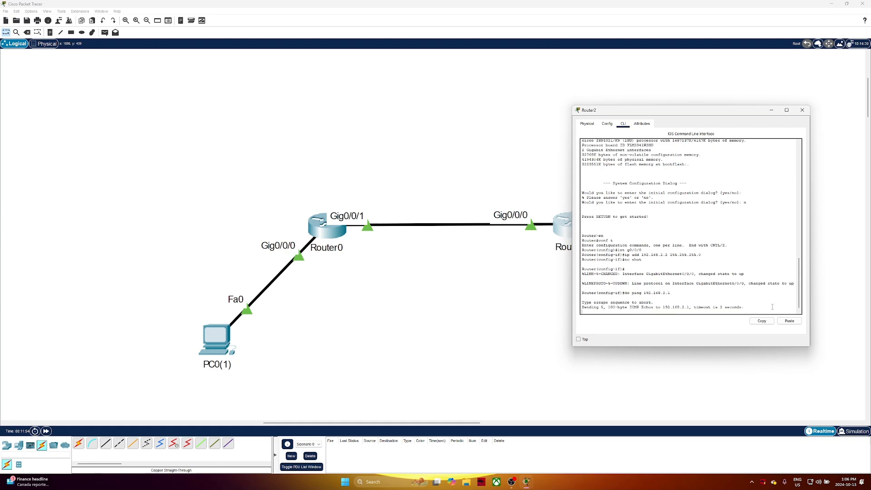
pyautogui.press('Return')
pyautogui.press('Return')
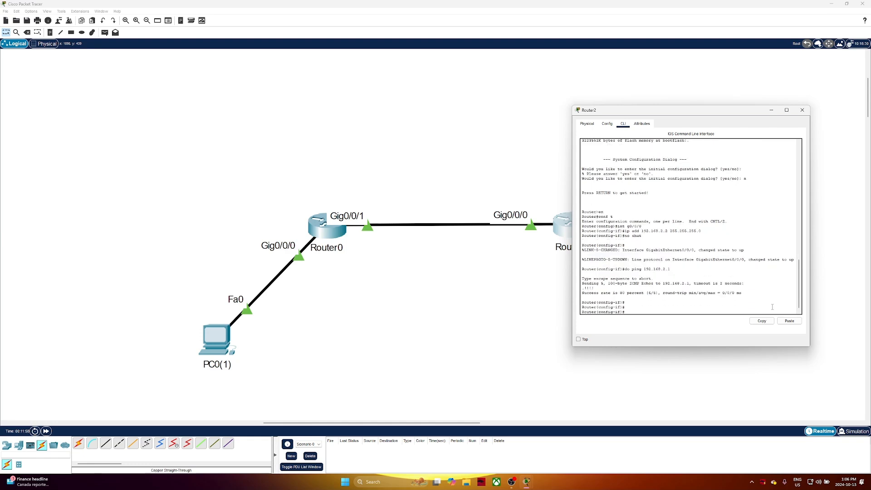
pyautogui.moveTo(210, 341); pyautogui.dragTo(261, 331)
pyautogui.click(572, 226)
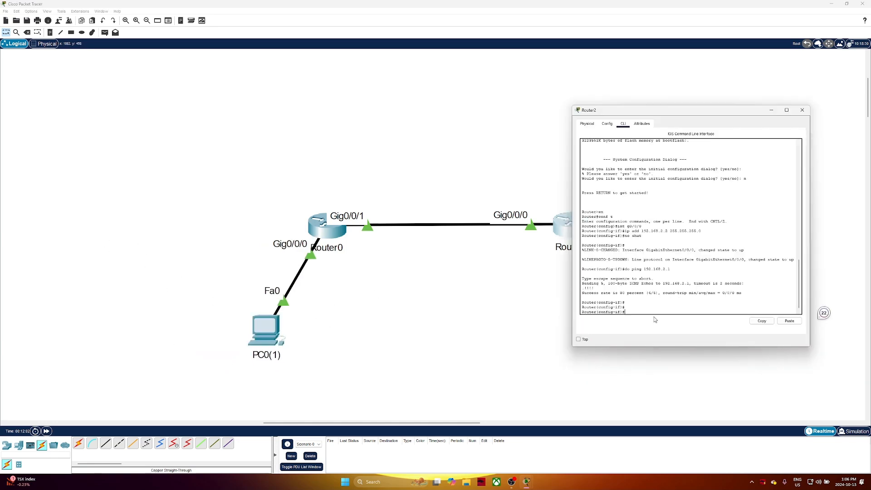
pyautogui.write('ip dhcp ex')
pyautogui.press('Tab')
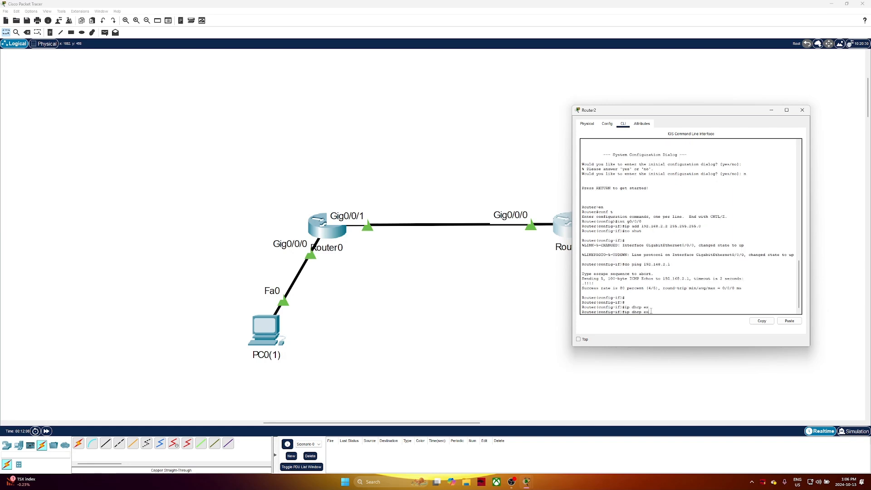
pyautogui.press('Tab')
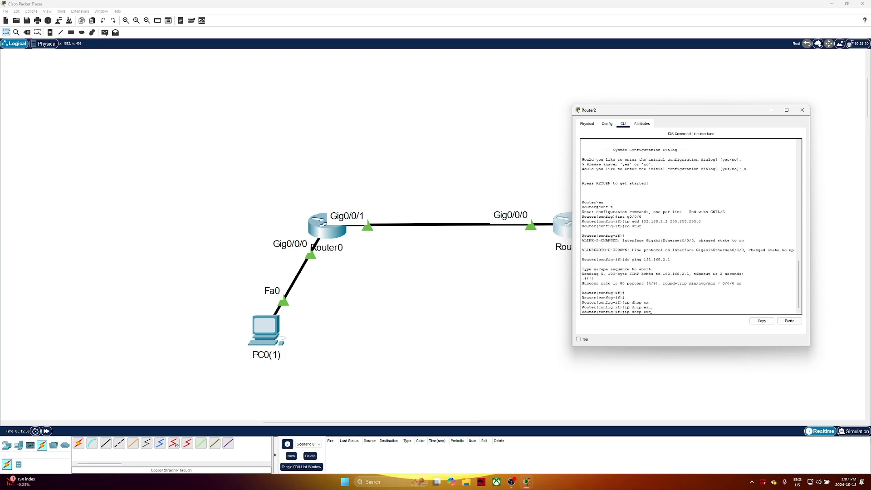
pyautogui.press('BackSpace')
pyautogui.press('BackSpace')
pyautogui.press('BackSpace')
pyautogui.press('BackSpace')
pyautogui.press('BackSpace')
pyautogui.press('BackSpace')
pyautogui.press('BackSpace')
pyautogui.press('BackSpace')
pyautogui.press('BackSpace')
pyautogui.press('BackSpace')
# Leave interface configuration on Router2 and return to global configuration mode
pyautogui.write('ex')
pyautogui.press('Return')
# Try to add a DHCP excluded-address entry on Router2 with 192.168.0.0 255.255.255.0
pyautogui.write('ip dhcp exp')
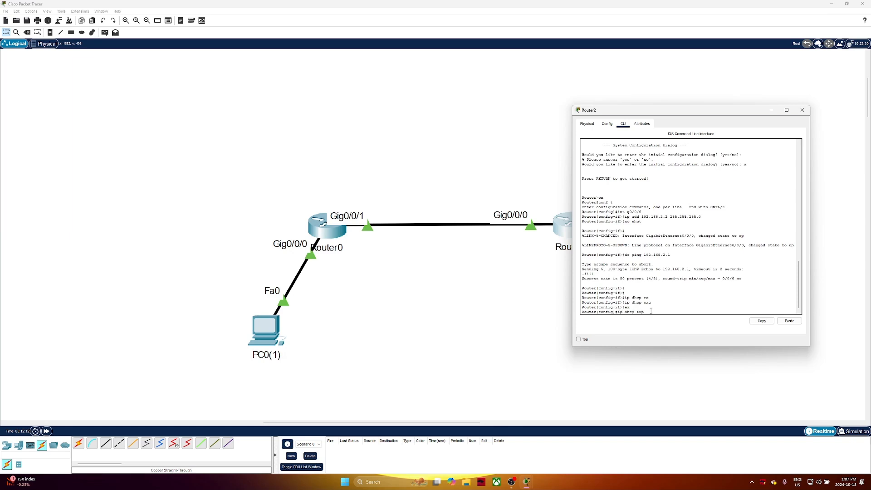
pyautogui.write('l')
pyautogui.press('Tab')
pyautogui.write('192.1')
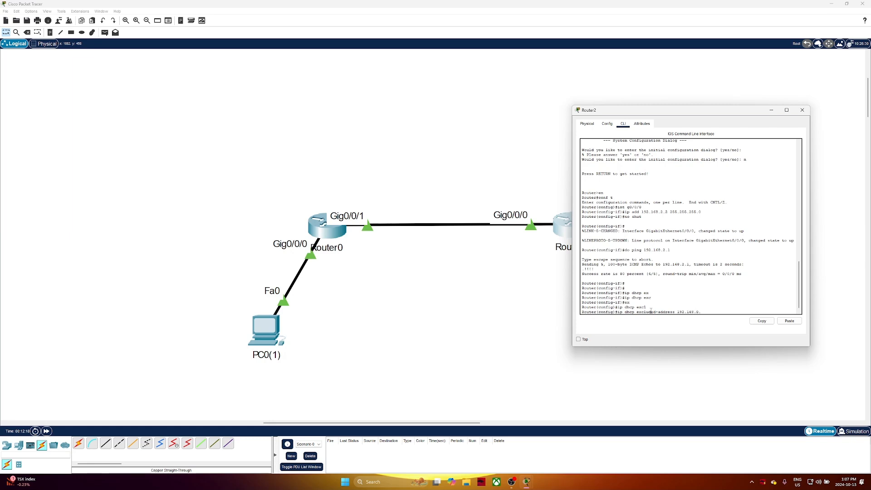
pyautogui.write('68.0.0 255.255.255.0')
pyautogui.press('Return')
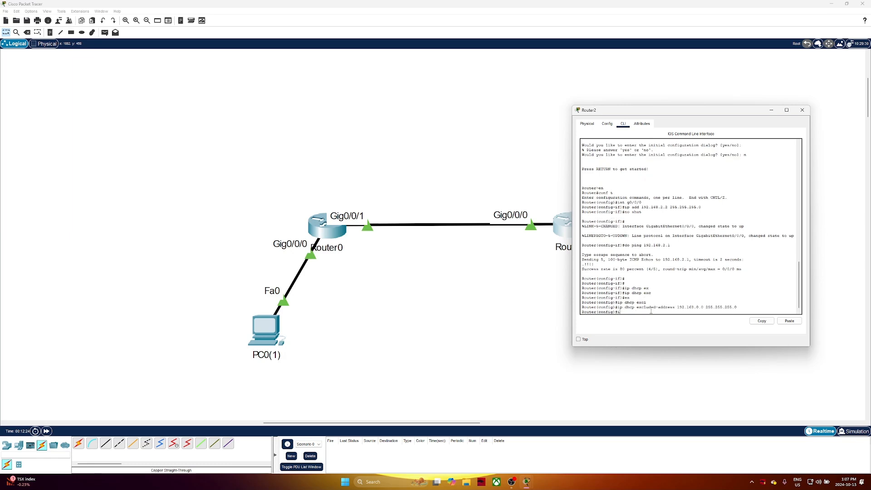
# Remove the 192.168.0.0 255.255.255.0 DHCP excluded-address entry from Router2
pyautogui.write('ex')
pyautogui.press('Up')
pyautogui.hotkey('ctrl', 'a')
pyautogui.write('no')
pyautogui.press('Return')
# Exclude the address range 192.168.0.100 to 192.168.0.150 from DHCP assignment on Router2
pyautogui.press('Up')
pyautogui.press('Up')
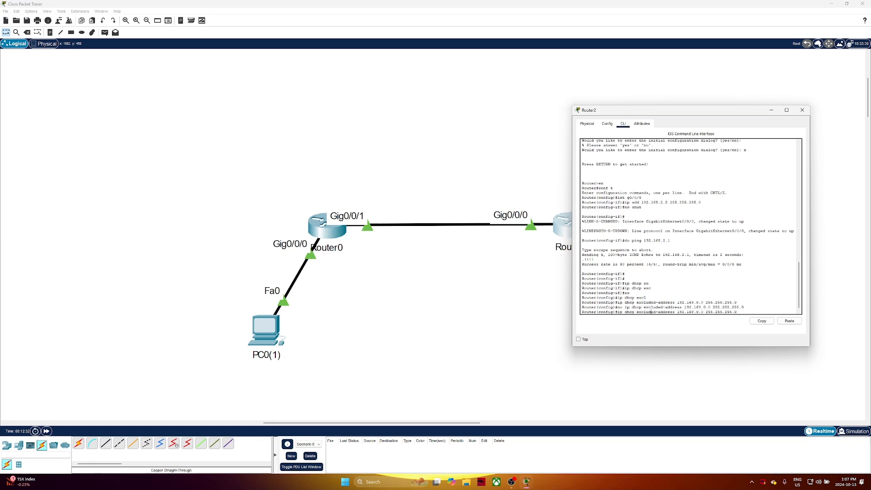
pyautogui.press('BackSpace')
pyautogui.press('BackSpace')
pyautogui.press('BackSpace')
pyautogui.press('BackSpace')
pyautogui.press('BackSpace')
pyautogui.press('BackSpace')
pyautogui.press('BackSpace')
pyautogui.press('BackSpace')
pyautogui.press('BackSpace')
pyautogui.press('BackSpace')
pyautogui.press('BackSpace')
pyautogui.write('192')
pyautogui.write('0')
pyautogui.press('Return')
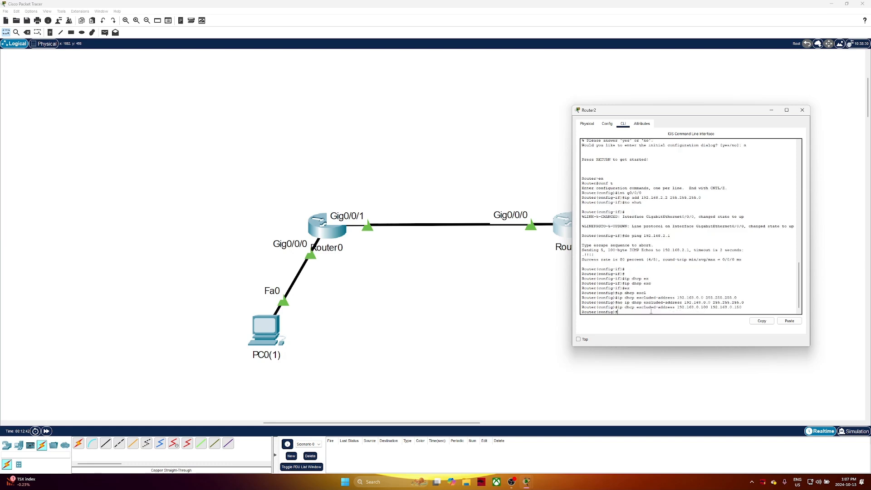
# Create the DHCP pool POOL-1 on Router2 with network 192.168.0.0 255.255.255.0
pyautogui.write('ip dhcp pool POOL-1')
pyautogui.press('Return')
pyautogui.write('network')
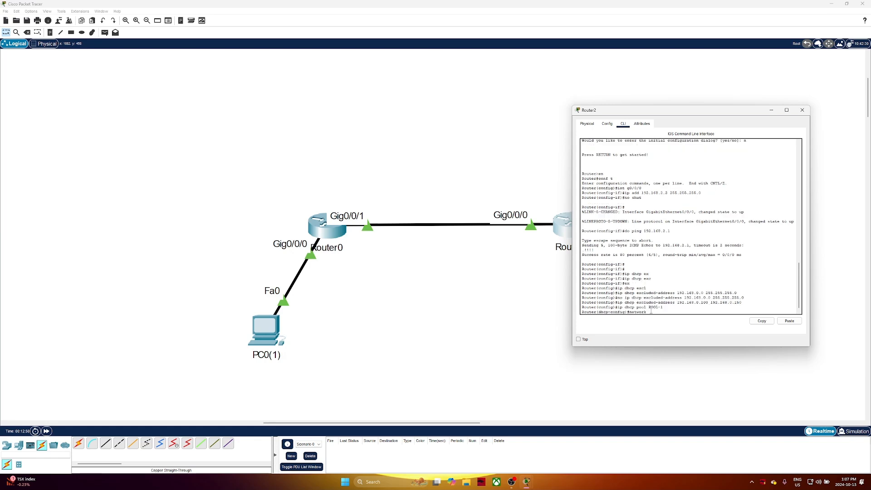
pyautogui.write(' 192.168')
pyautogui.press('BackSpace')
pyautogui.write('0.0 255.255.255.0')
pyautogui.press('Return')
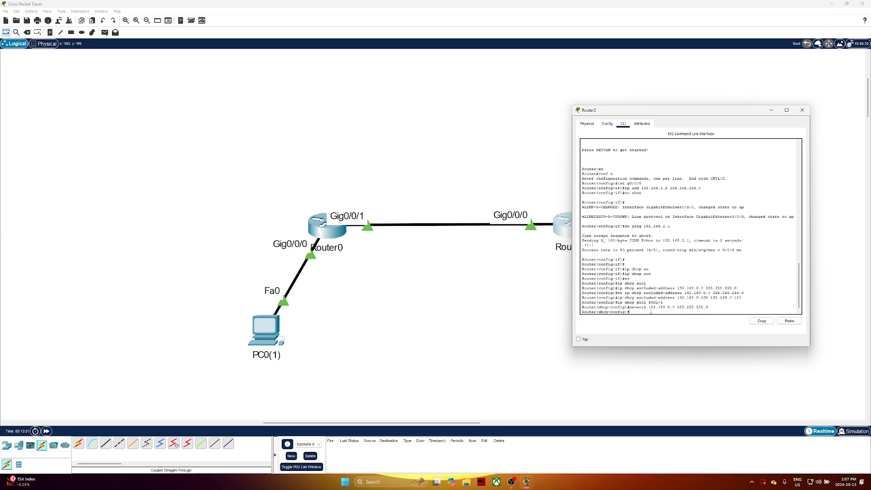
# Set POOL-1's default router to 192.168.0.1, leave the pool configuration, and close the Router2 window
pyautogui.write('defa')
pyautogui.press('Tab')
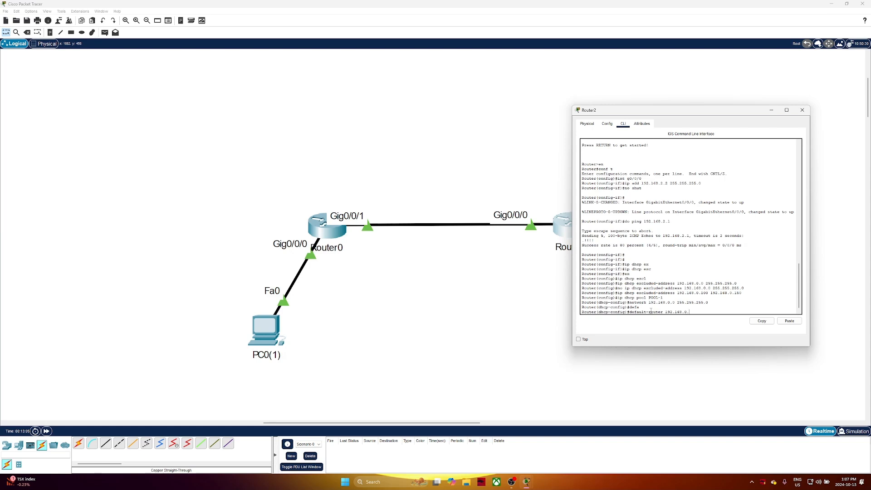
pyautogui.press('Return')
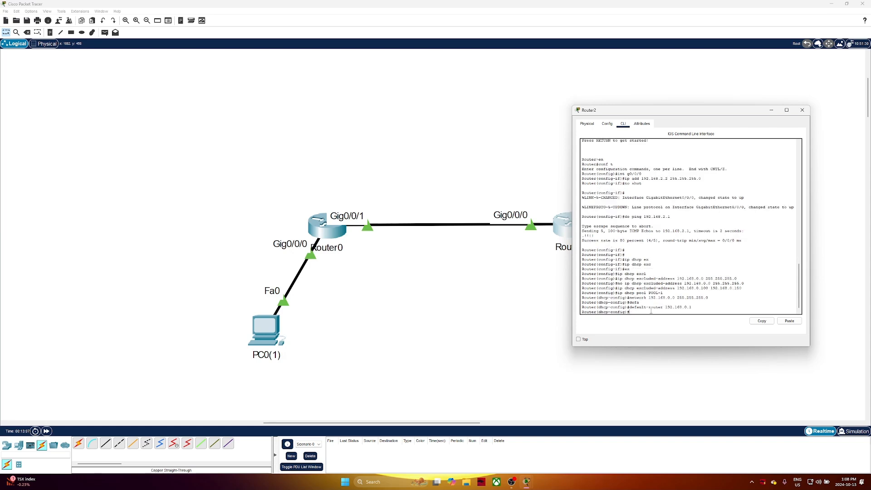
pyautogui.write('ex')
pyautogui.press('Return')
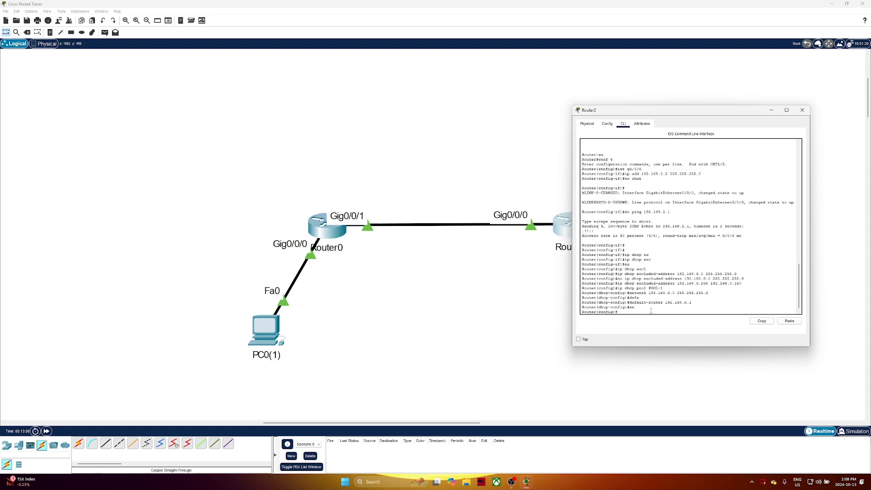
pyautogui.click(804, 110)
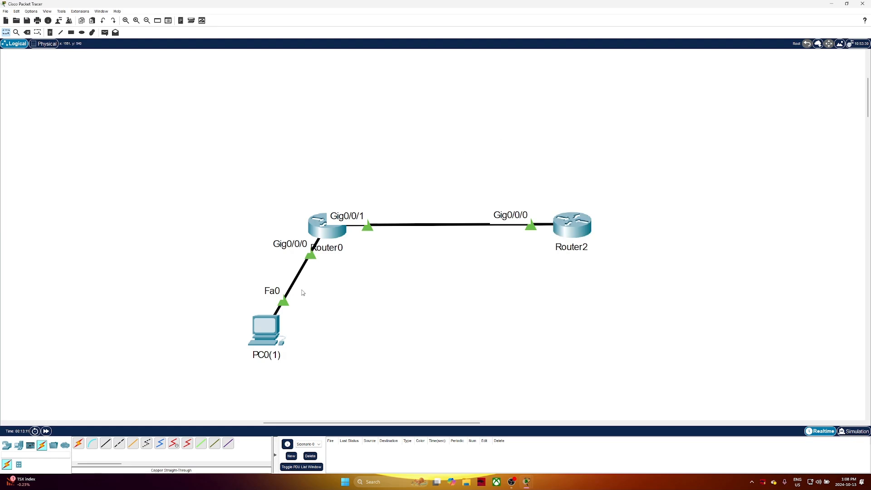
# Examine PC0(1)'s global IPv4 gateway and DNS settings, then close its window
pyautogui.click(265, 330)
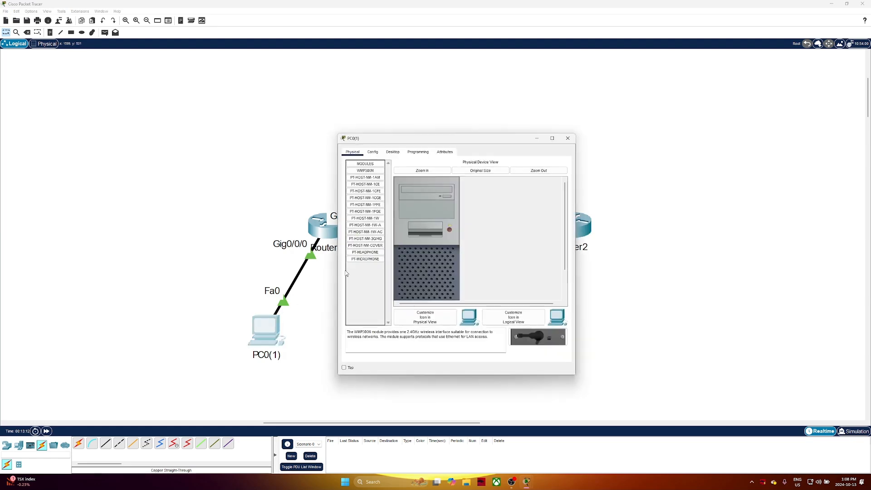
pyautogui.click(393, 153)
pyautogui.click(372, 152)
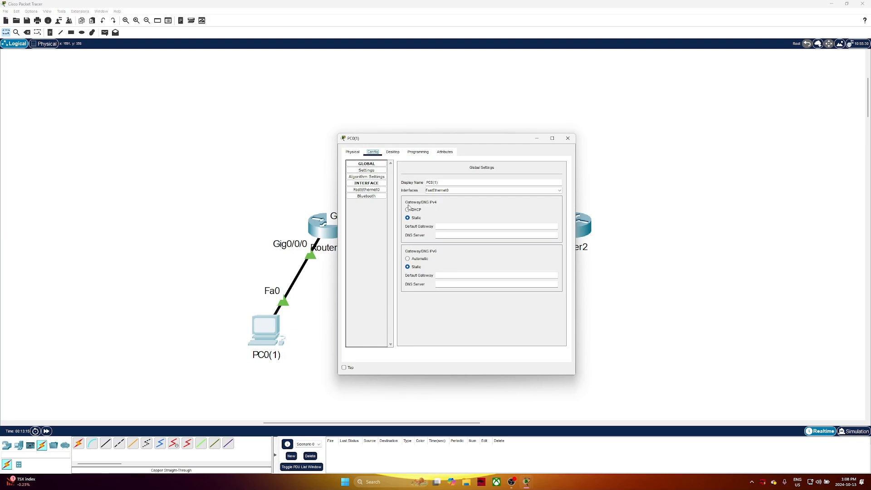
pyautogui.click(568, 138)
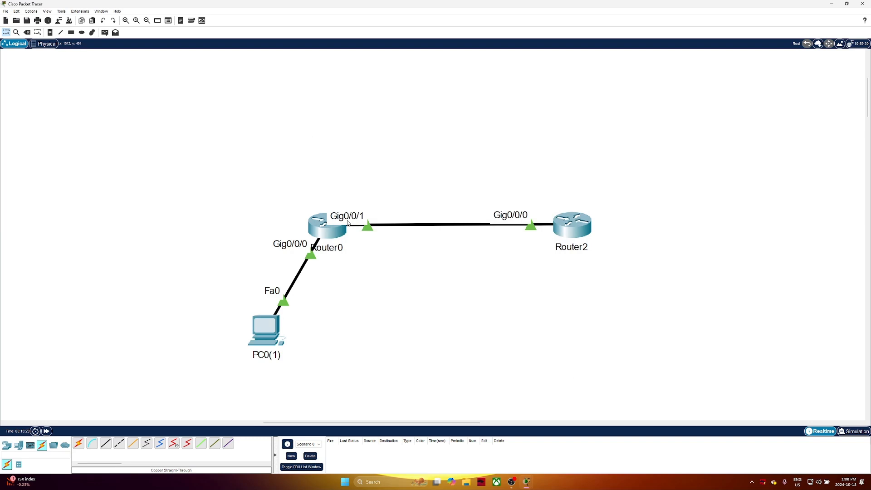
pyautogui.moveTo(285, 185); pyautogui.dragTo(376, 259)
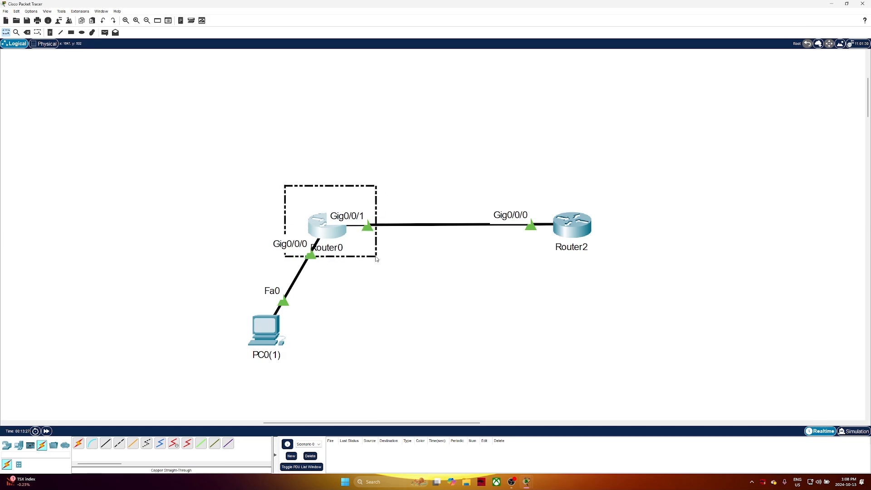
pyautogui.moveTo(376, 258); pyautogui.dragTo(377, 258)
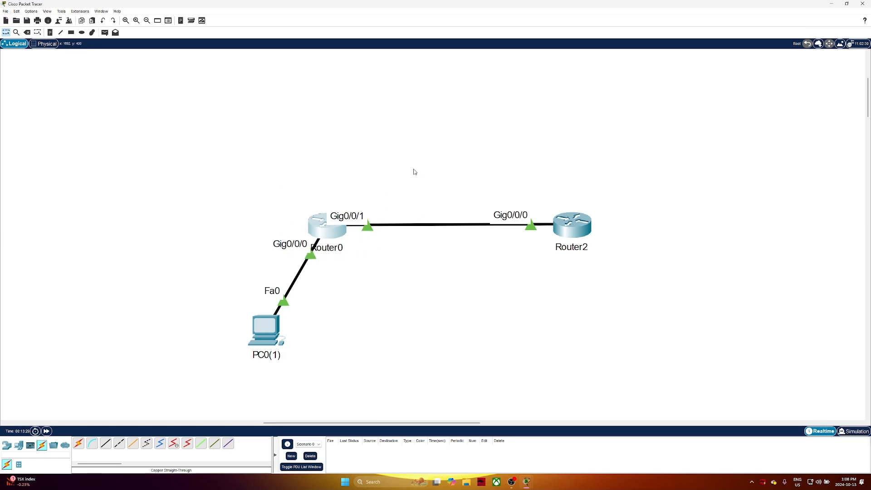
pyautogui.moveTo(185, 283); pyautogui.dragTo(370, 410)
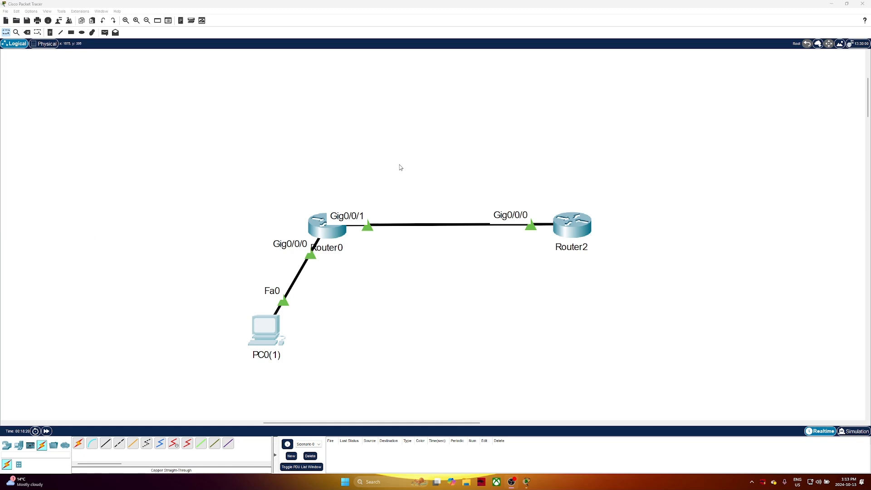
pyautogui.moveTo(251, 147); pyautogui.dragTo(390, 256)
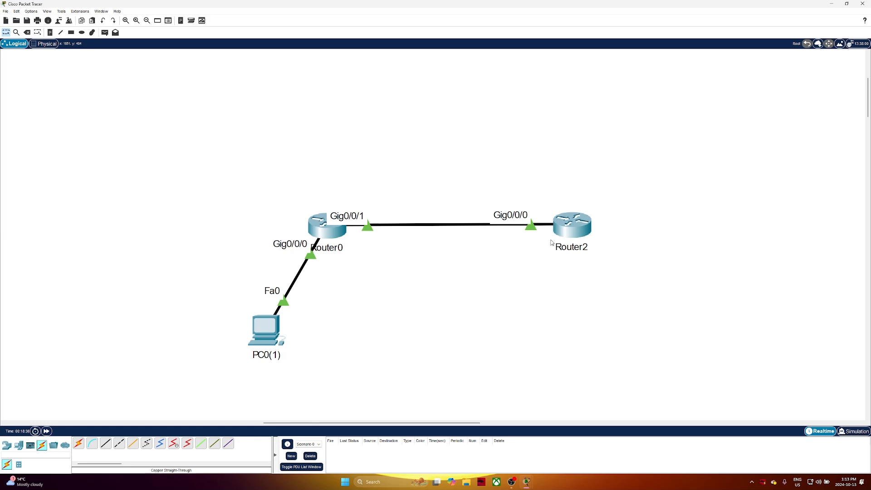
# Arrange the topology roughly vertically, with Router2 above Router0 and PC0(1) below it
pyautogui.moveTo(557, 239)
pyautogui.moveTo(577, 230); pyautogui.dragTo(384, 93)
pyautogui.click(494, 89)
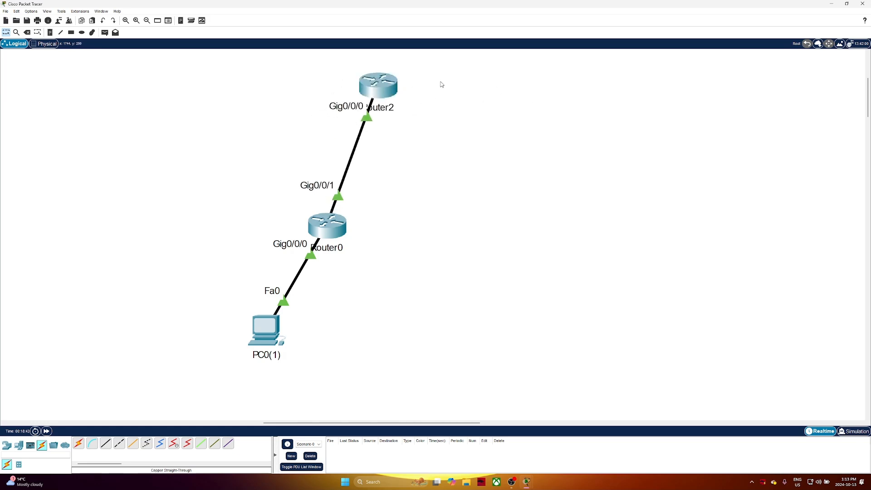
pyautogui.moveTo(319, 53); pyautogui.dragTo(476, 116)
pyautogui.moveTo(315, 229); pyautogui.dragTo(368, 236)
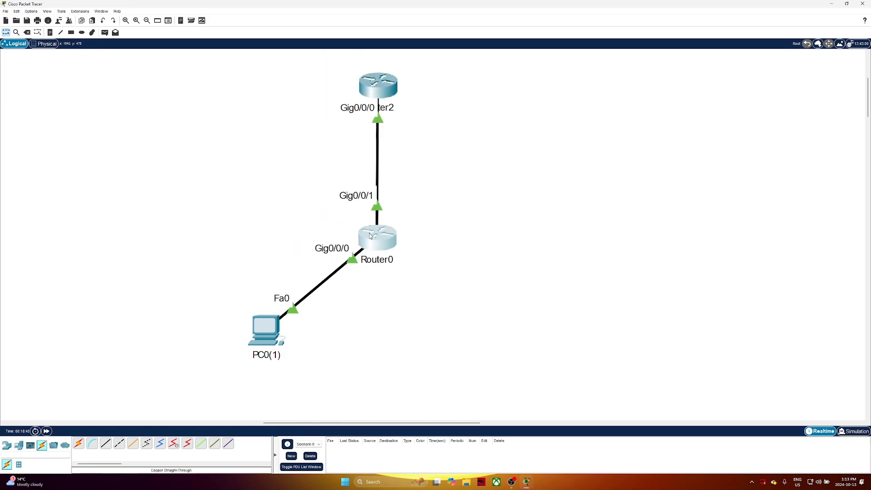
pyautogui.moveTo(269, 339); pyautogui.dragTo(366, 364)
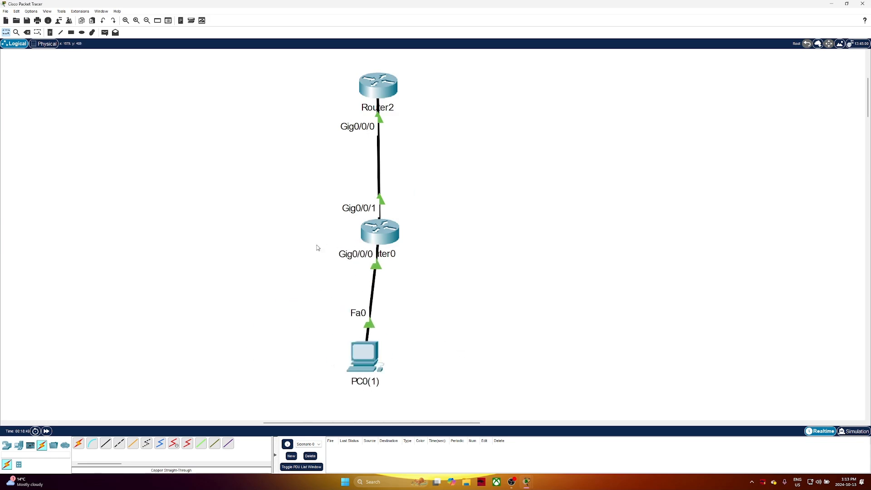
pyautogui.moveTo(308, 229); pyautogui.dragTo(472, 271)
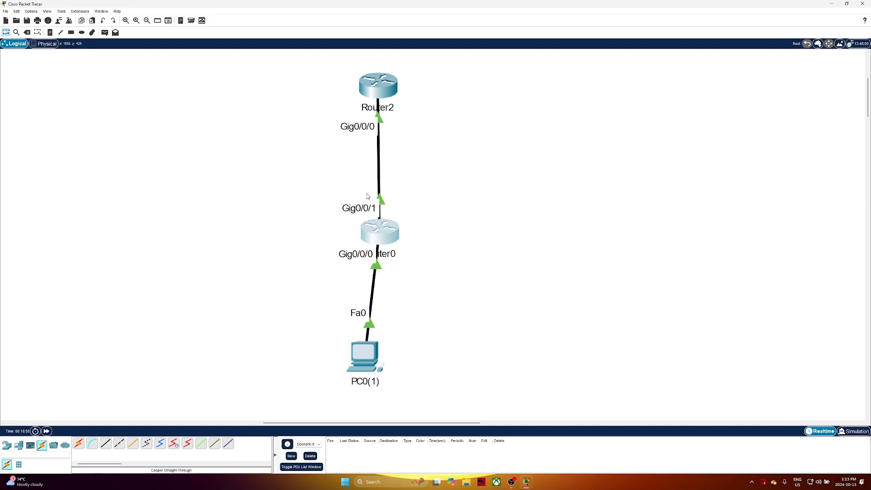
pyautogui.moveTo(298, 174); pyautogui.dragTo(473, 226)
pyautogui.moveTo(297, 236); pyautogui.dragTo(466, 281)
# Reposition Router2 to the right of Router0 and PC0(1) to its lower left, and reopen Router0's command line
pyautogui.moveTo(377, 92); pyautogui.dragTo(516, 225)
pyautogui.moveTo(365, 352); pyautogui.dragTo(338, 333)
pyautogui.click(390, 236)
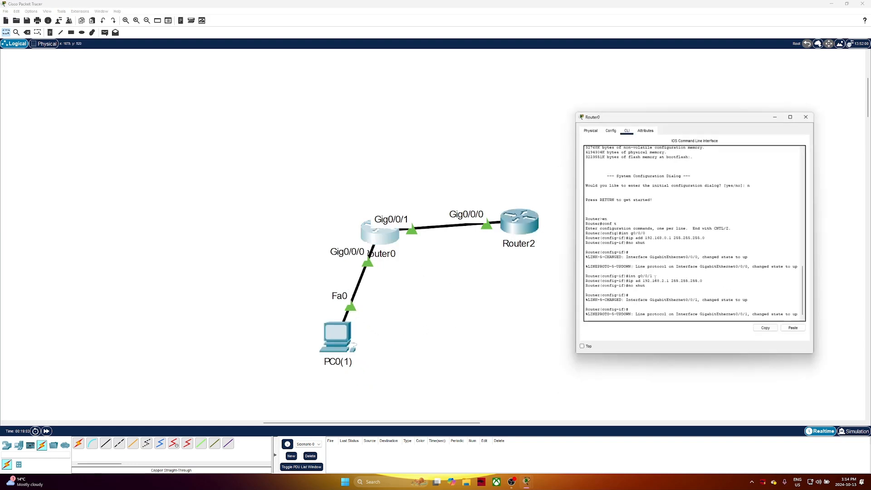
# Enter Router0's g0/0/0 interface configuration and look up the available ip subcommands for DHCP forwarding
pyautogui.press('Return')
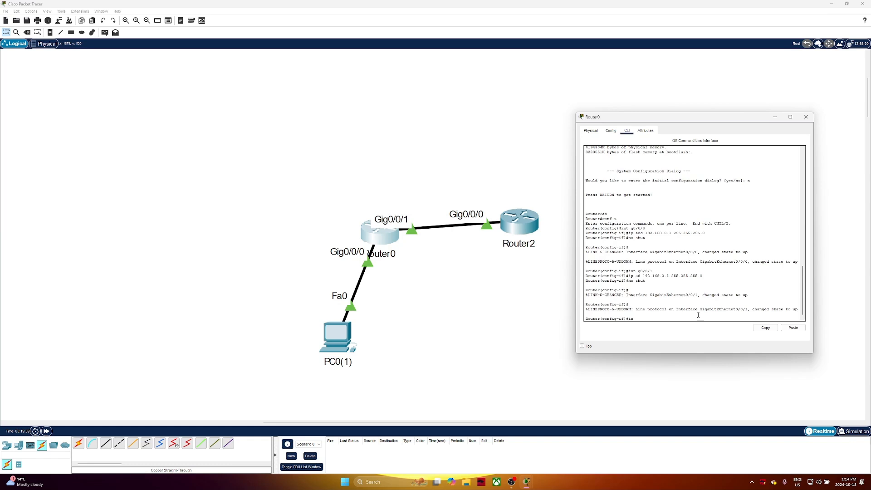
pyautogui.write('int g0/0/0')
pyautogui.press('Return')
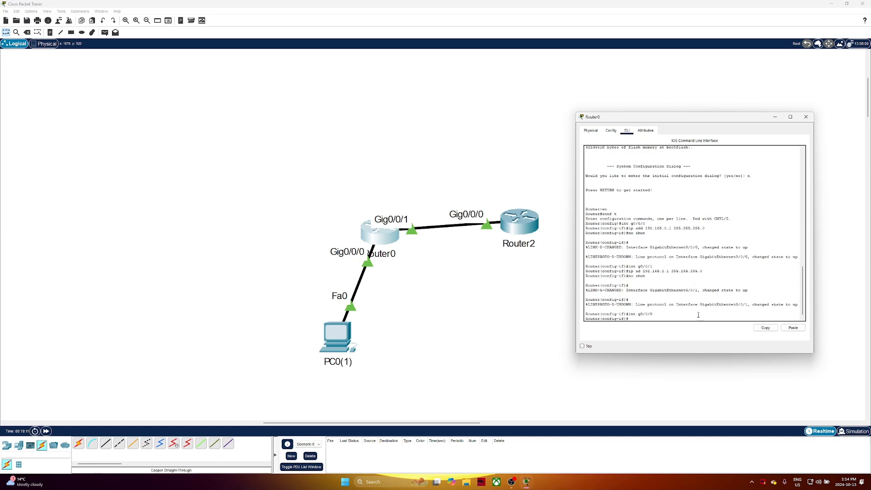
pyautogui.write('ip dhcp ?')
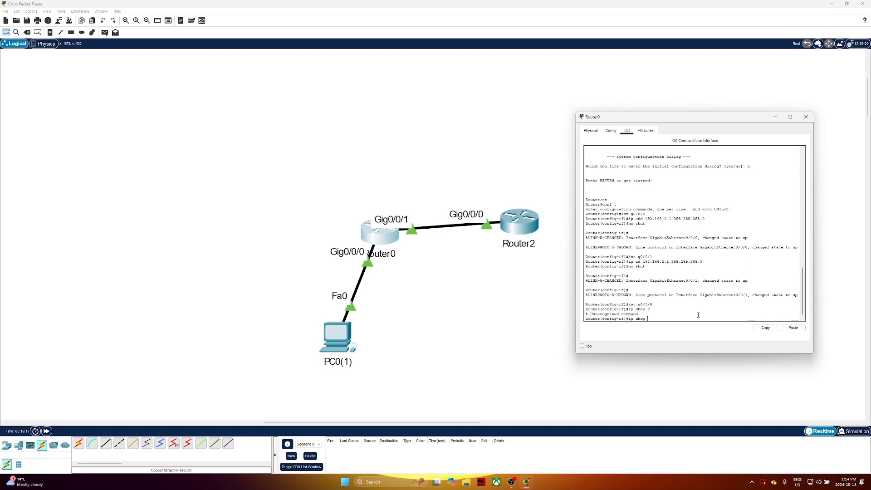
pyautogui.press('BackSpace')
pyautogui.press('BackSpace')
pyautogui.press('BackSpace')
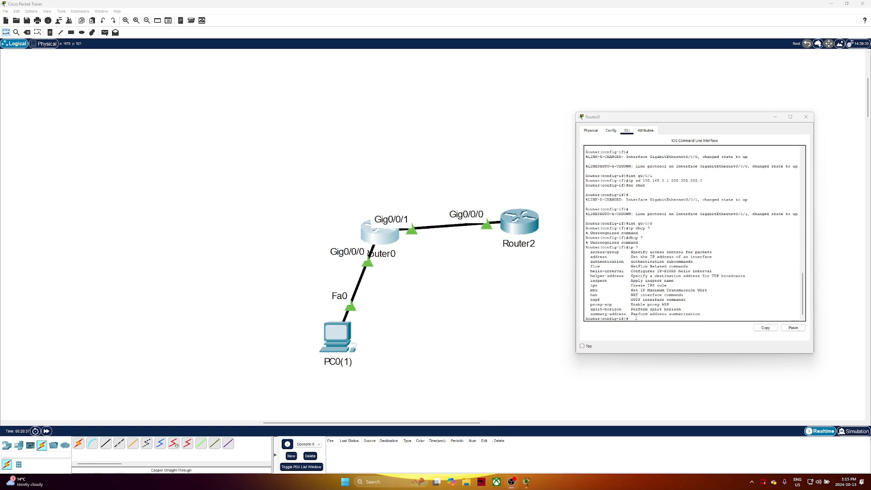
pyautogui.moveTo(589, 275); pyautogui.dragTo(729, 282)
pyautogui.click(638, 319)
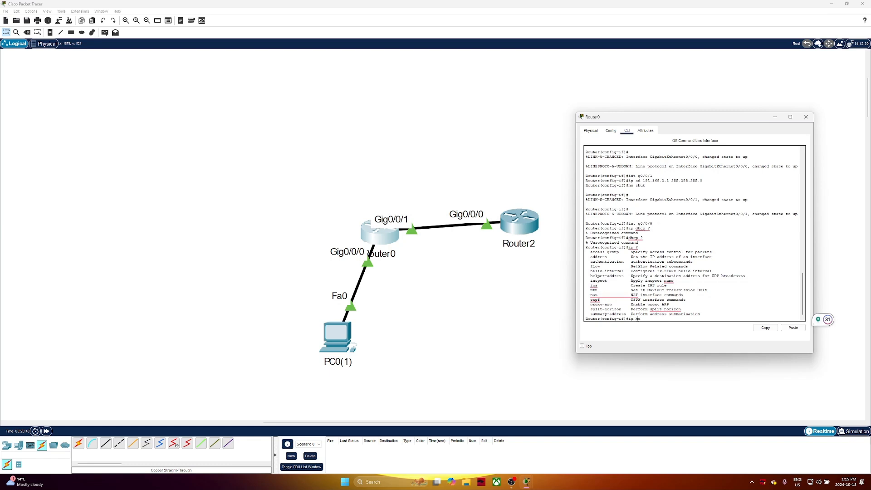
# Set the ip helper-address to 192.168.2.2 on Router0's g0/0/0, exit interface configuration, and close the router window
pyautogui.write('he')
pyautogui.press('Tab')
pyautogui.write('lper')
pyautogui.press('Tab')
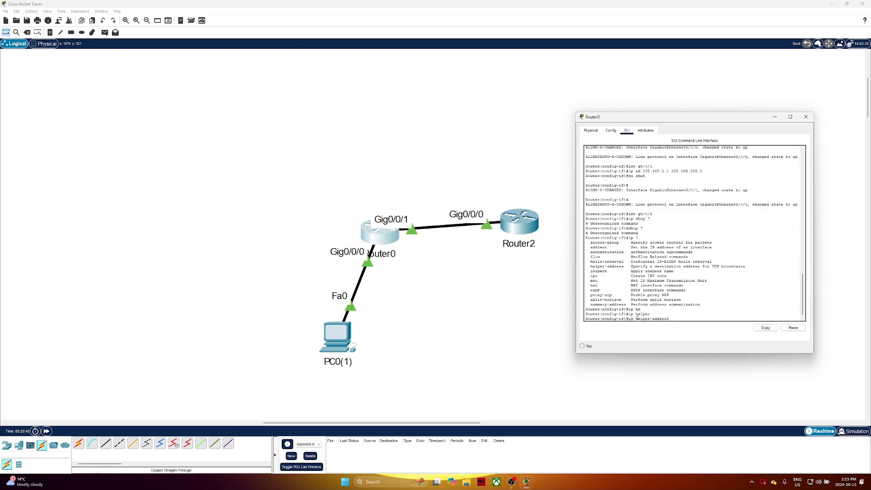
pyautogui.write('192.168.2.2')
pyautogui.press('Return')
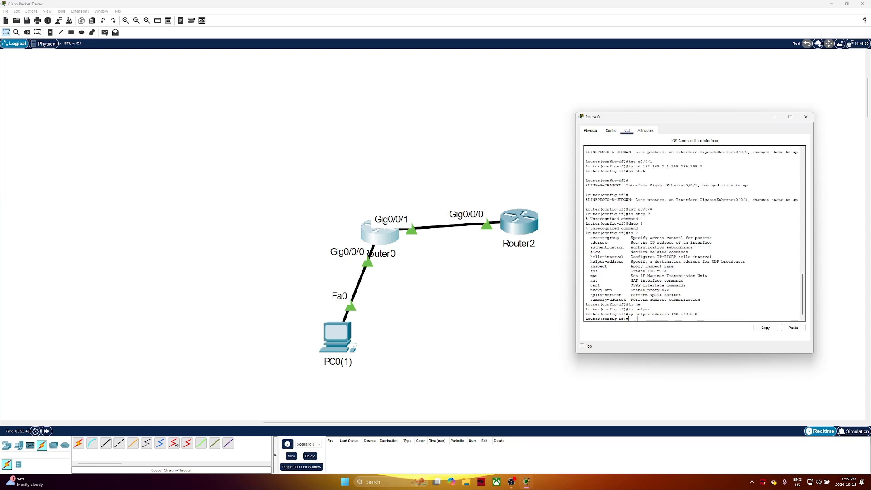
pyautogui.write('ex')
pyautogui.press('Return')
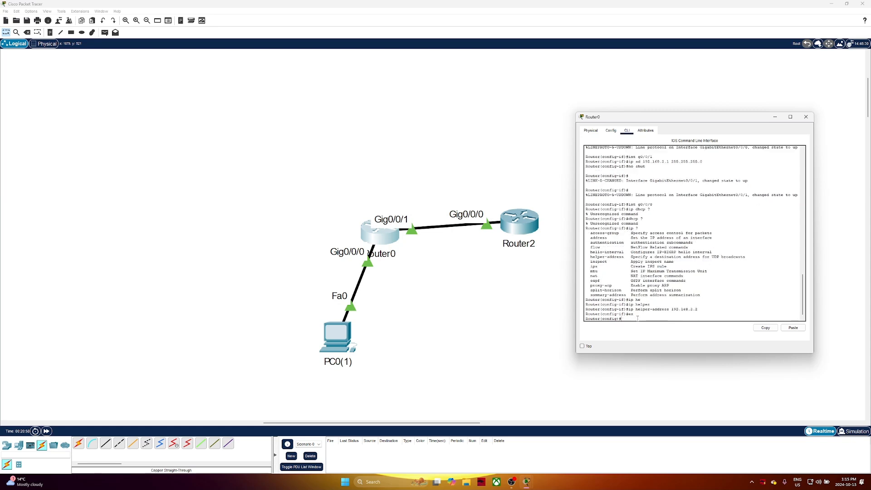
pyautogui.click(806, 117)
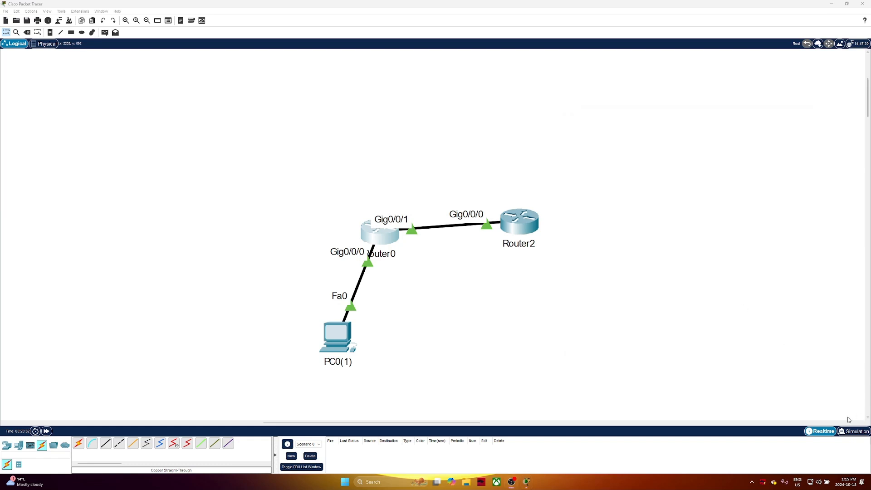
# Switch to Simulation mode and shift the selected topology toward the left side of the workspace
pyautogui.click(850, 431)
pyautogui.moveTo(311, 210); pyautogui.dragTo(547, 356)
pyautogui.moveTo(524, 234)
pyautogui.mouseDown()
pyautogui.moveTo(341, 218)
pyautogui.moveTo(354, 219)
pyautogui.mouseUp()
pyautogui.click(366, 321)
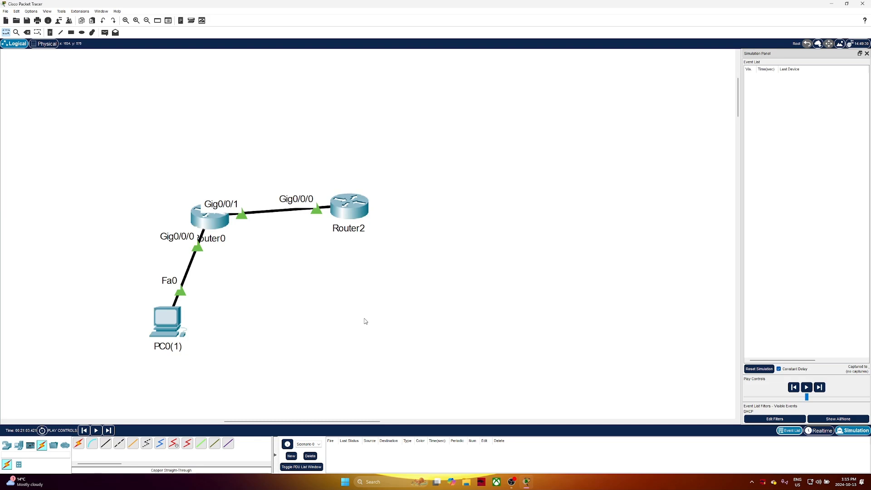
# Set PC0(1)'s IPv4 gateway/DNS mode to DHCP, close its window, and play the simulation
pyautogui.click(161, 319)
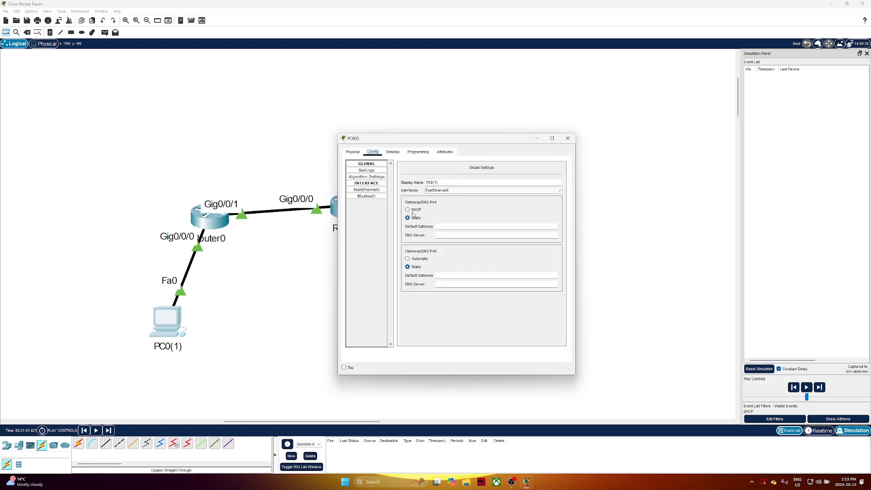
pyautogui.click(408, 209)
pyautogui.click(568, 138)
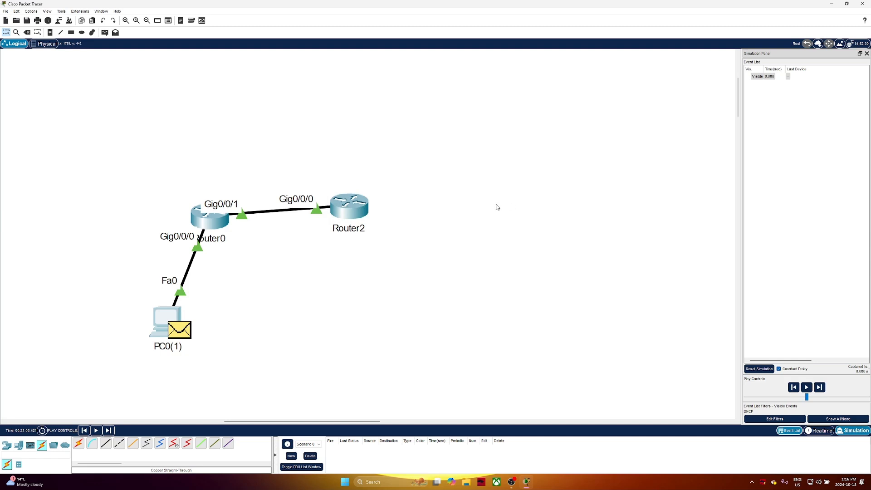
pyautogui.click(807, 387)
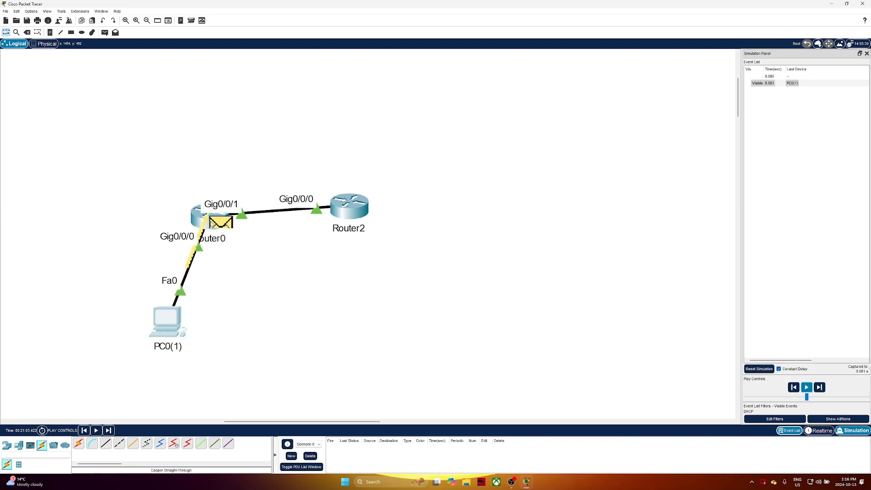
# Examine the DHCP packet at Router0, covering its inbound Layer 7 and outbound Layers 1, 2 and 3
pyautogui.click(221, 223)
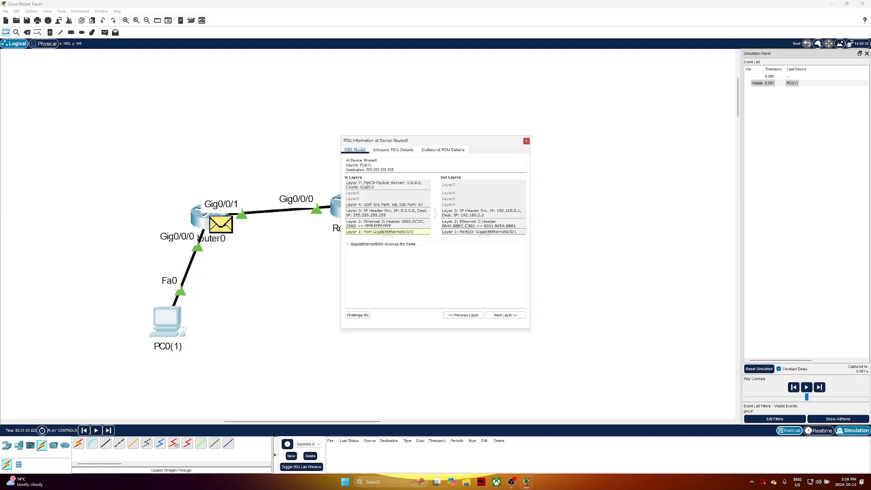
pyautogui.click(365, 185)
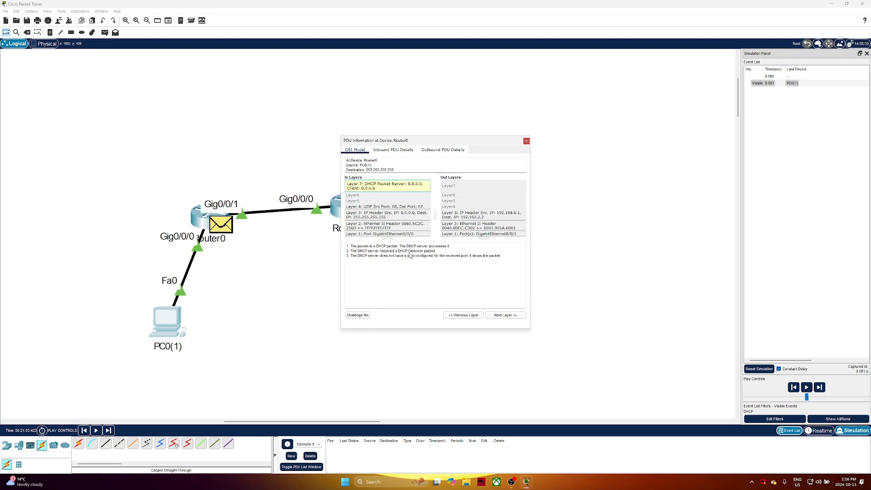
pyautogui.moveTo(408, 251); pyautogui.dragTo(442, 253)
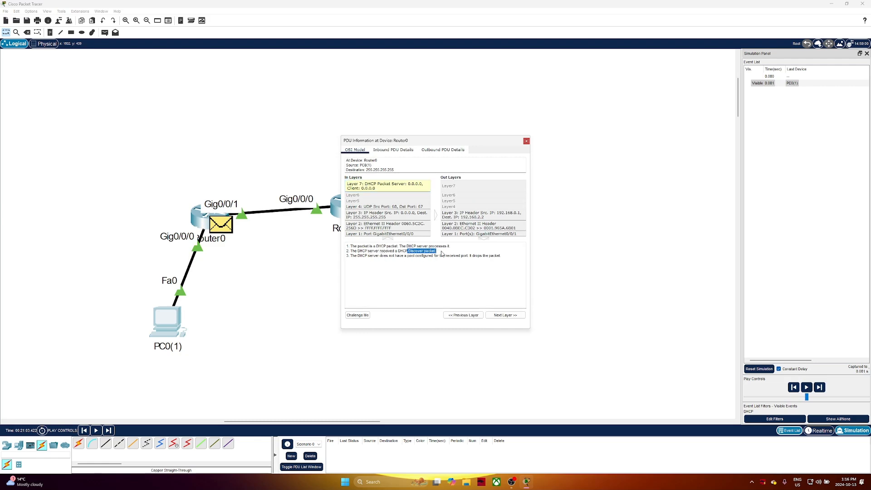
pyautogui.click(473, 235)
pyautogui.click(456, 224)
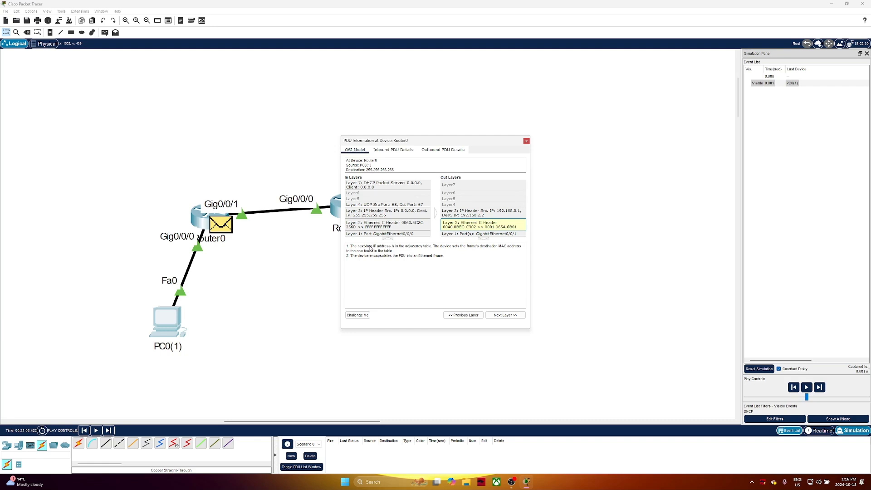
pyautogui.click(473, 214)
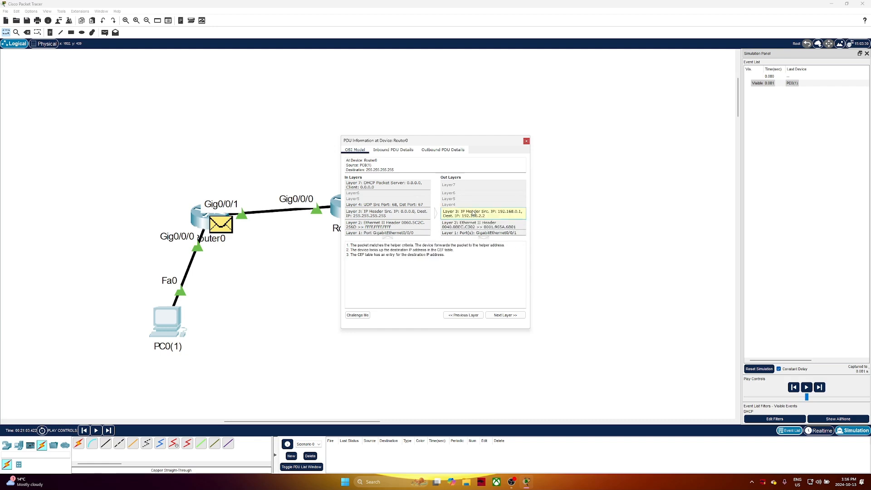
# Compare Router0's inbound Layer 7 DHCP processing with its outbound Layer 3 helper-address forwarding, and close the PDU details
pyautogui.click(378, 185)
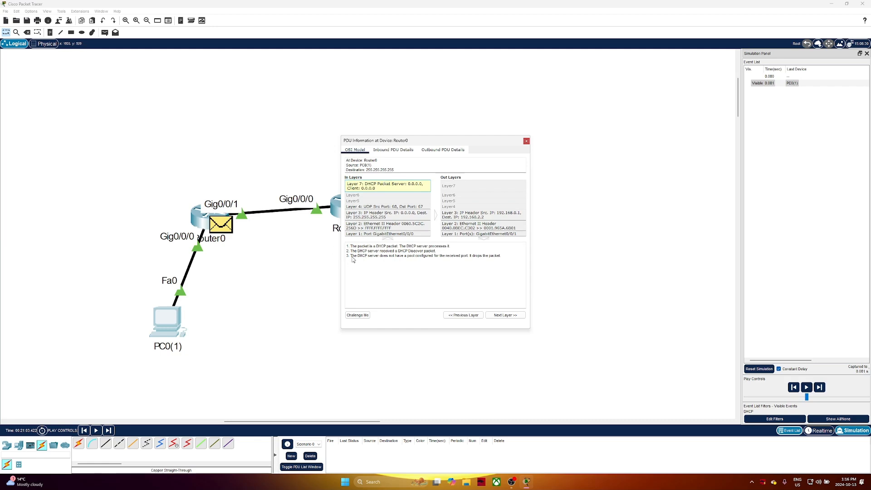
pyautogui.moveTo(353, 259); pyautogui.dragTo(470, 260)
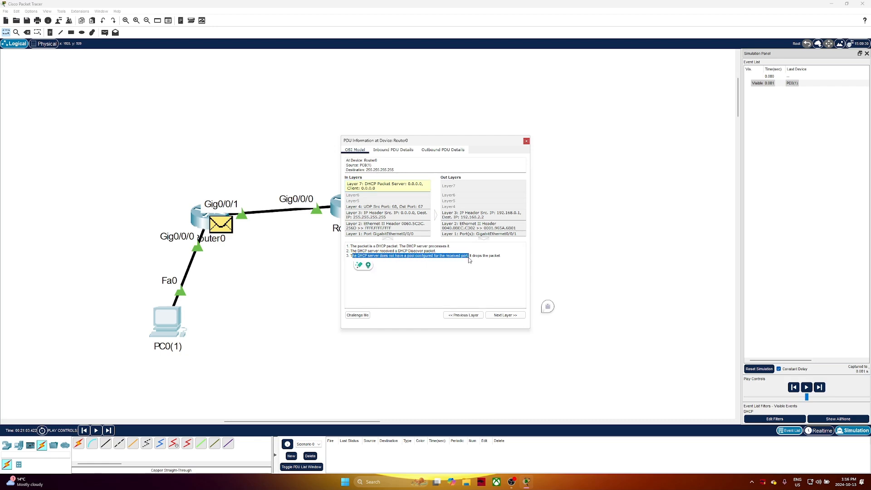
pyautogui.click(447, 215)
pyautogui.moveTo(374, 246); pyautogui.dragTo(412, 248)
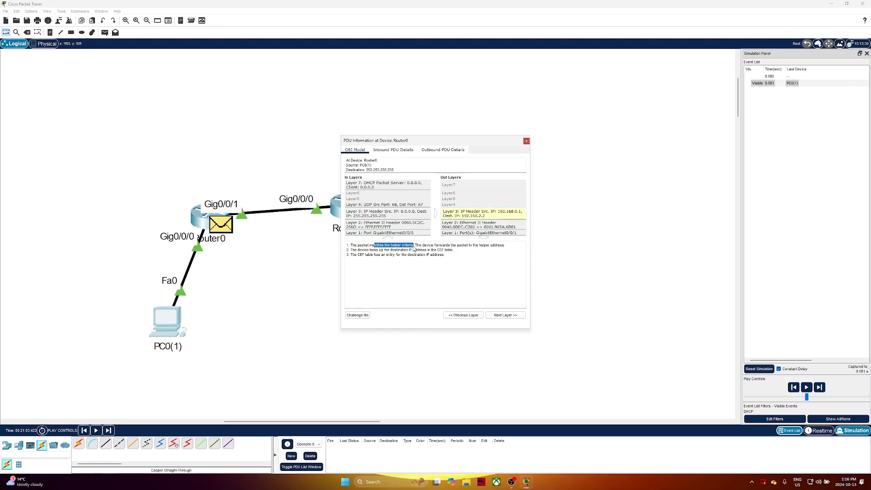
pyautogui.click(364, 247)
pyautogui.moveTo(391, 247); pyautogui.dragTo(416, 249)
pyautogui.moveTo(481, 248); pyautogui.dragTo(509, 250)
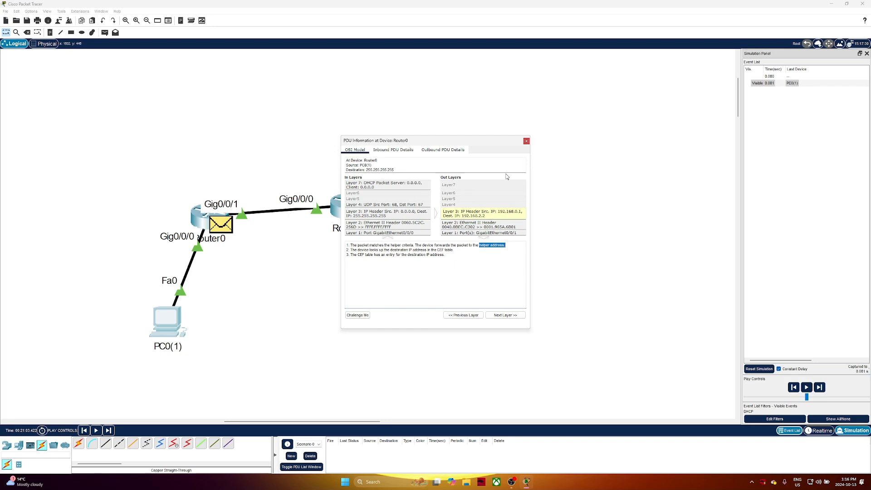
pyautogui.moveTo(478, 144); pyautogui.dragTo(644, 137)
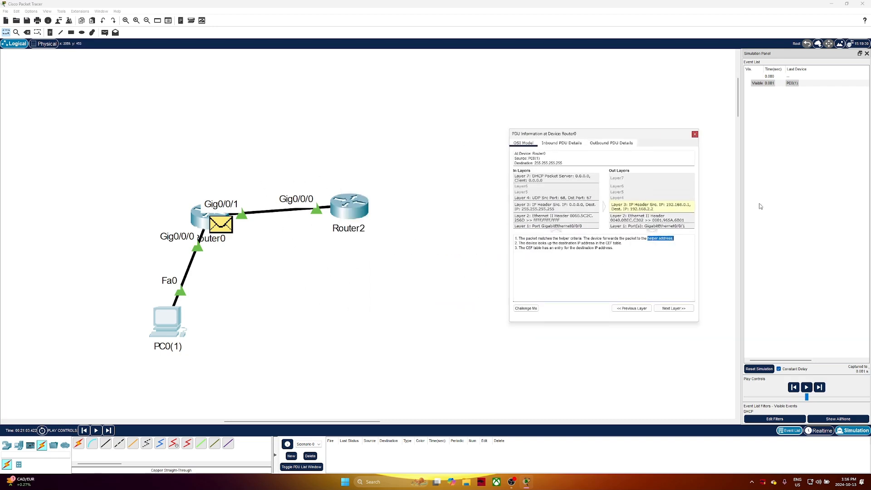
pyautogui.click(694, 135)
# Play the simulation until the packet reaches Router2, examine its inbound Layers 2 and 7 and outbound Layer 7, and close the details
pyautogui.click(805, 386)
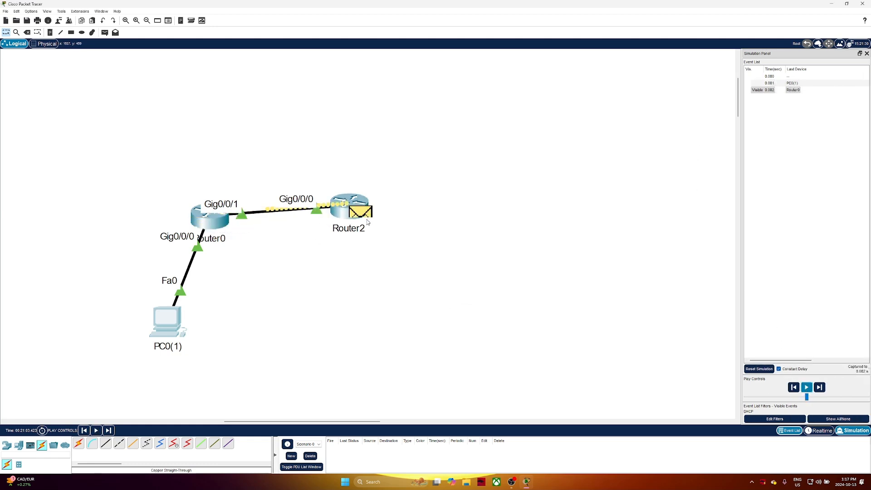
pyautogui.click(361, 213)
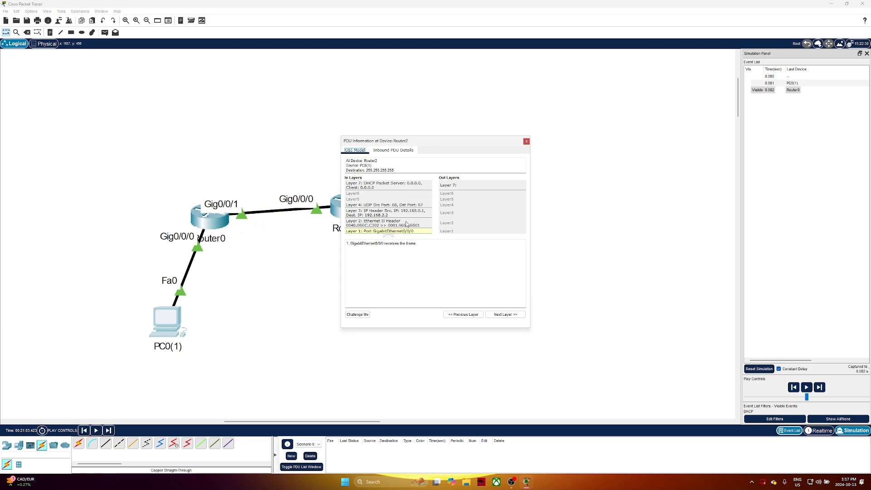
pyautogui.click(408, 224)
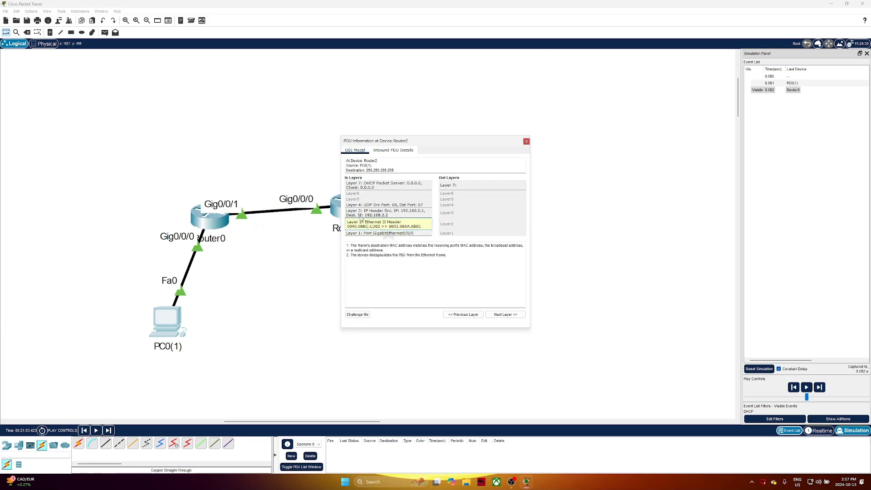
pyautogui.click(381, 186)
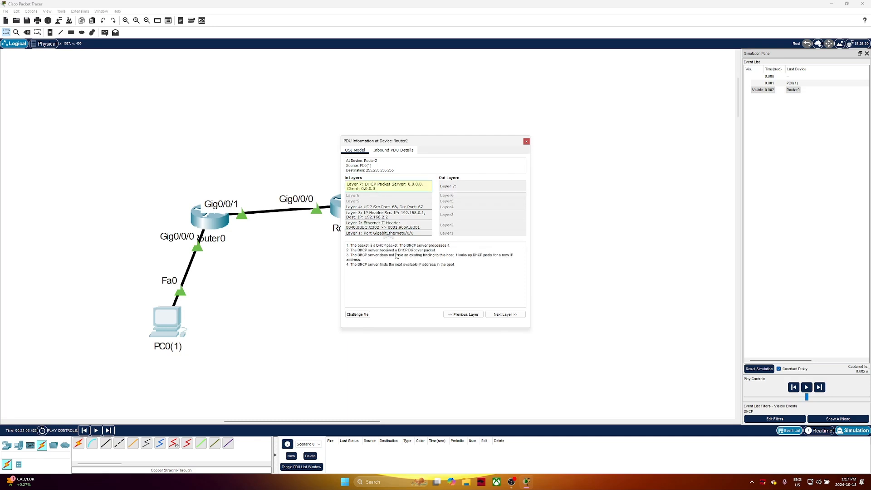
pyautogui.moveTo(396, 251); pyautogui.dragTo(436, 251)
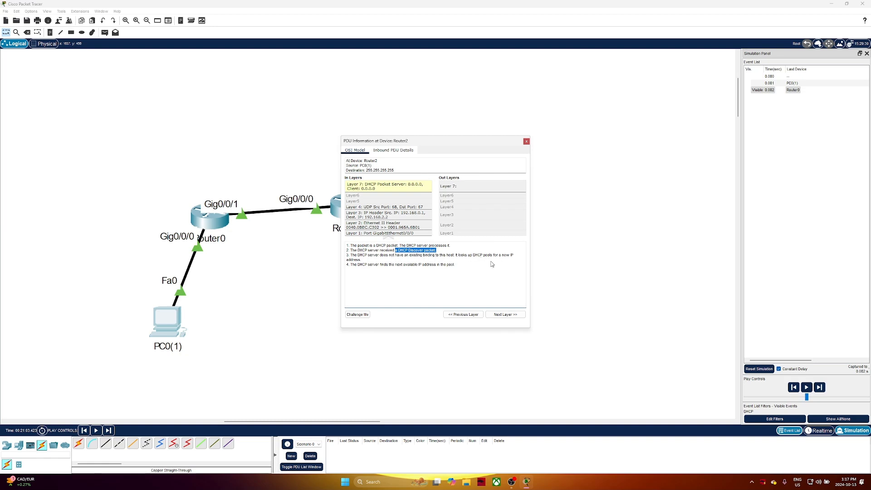
pyautogui.moveTo(408, 266); pyautogui.dragTo(454, 266)
pyautogui.click(452, 266)
pyautogui.click(461, 189)
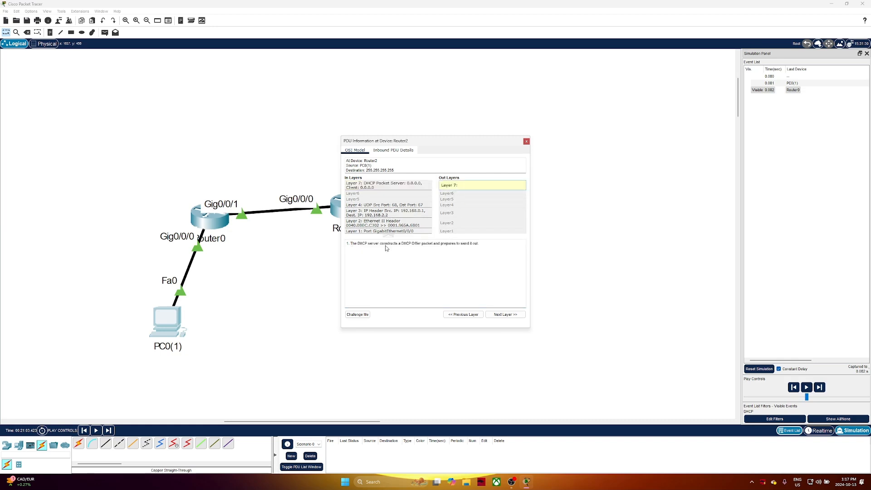
pyautogui.moveTo(404, 245); pyautogui.dragTo(479, 245)
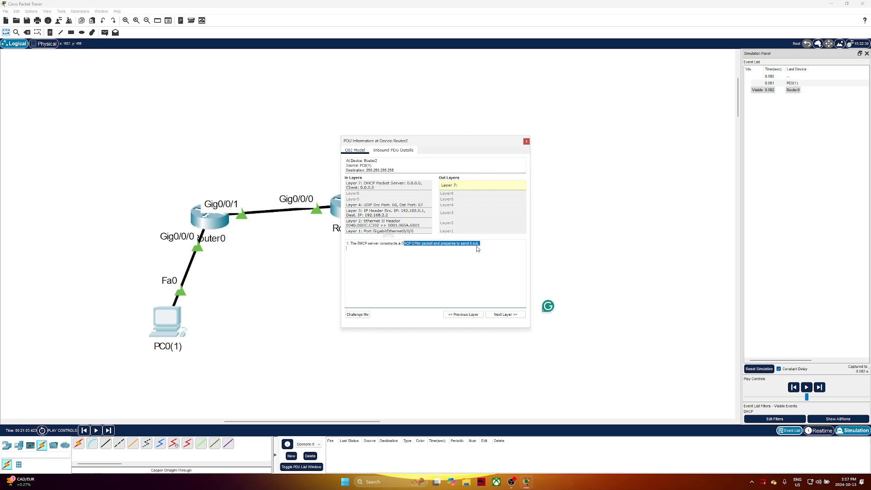
pyautogui.click(526, 142)
# Continue the simulation, examine the next DHCP packet's inbound Layer 7 and outbound layers at Router0, close the details, and resume playback
pyautogui.click(811, 390)
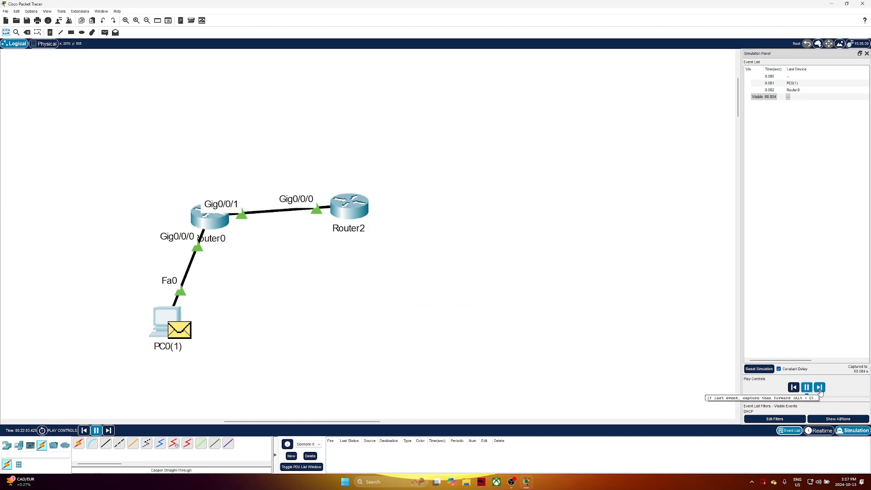
pyautogui.click(820, 388)
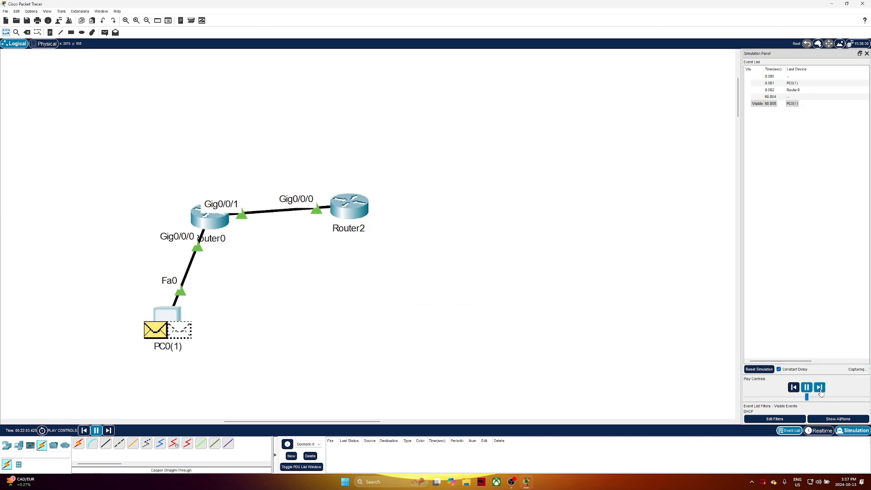
pyautogui.click(225, 226)
pyautogui.click(409, 188)
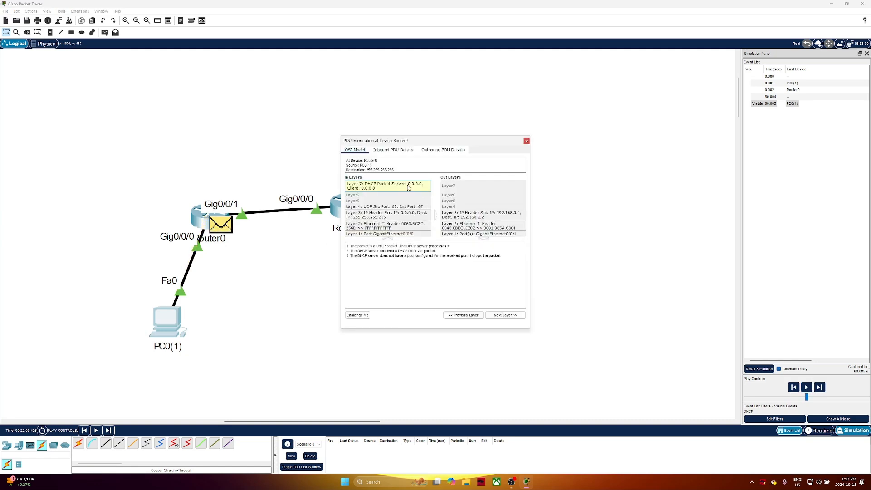
pyautogui.click(466, 217)
pyautogui.click(468, 230)
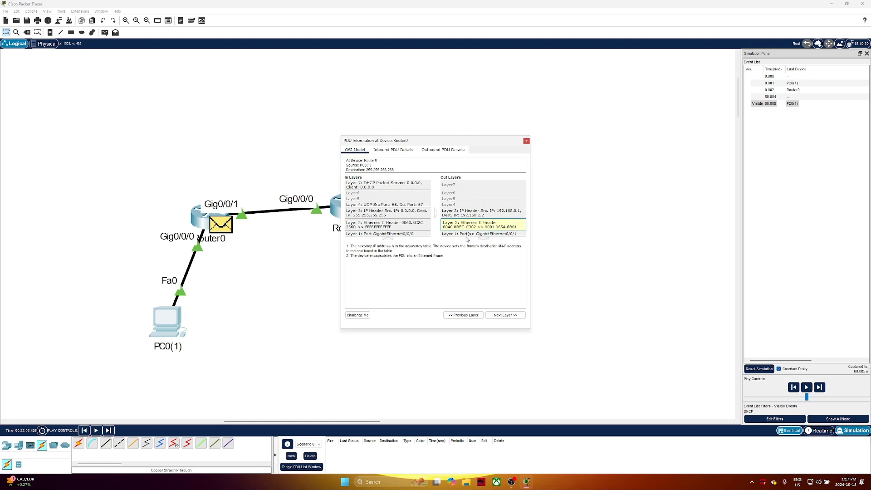
pyautogui.click(465, 233)
pyautogui.click(526, 141)
pyautogui.click(807, 387)
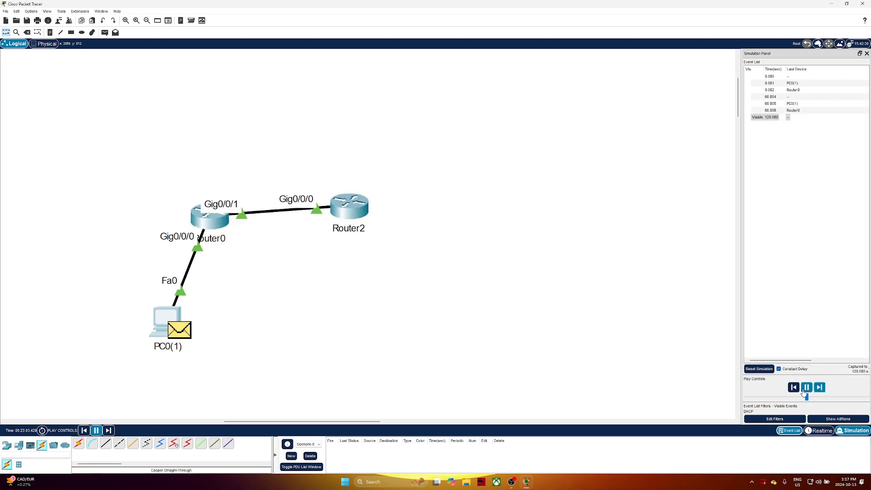
# Return to realtime mode and add a static route on Router2 to 192.168.0.0 255.255.255.0 through interface g0/0/0
pyautogui.click(819, 431)
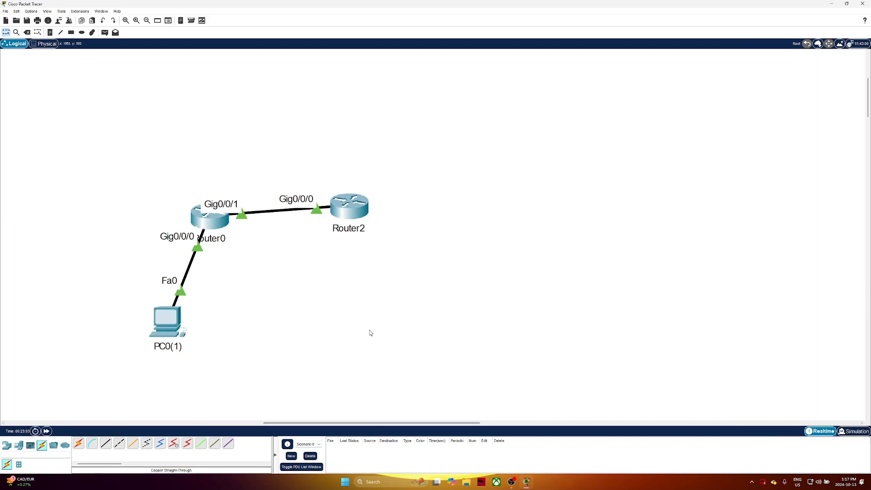
pyautogui.click(350, 216)
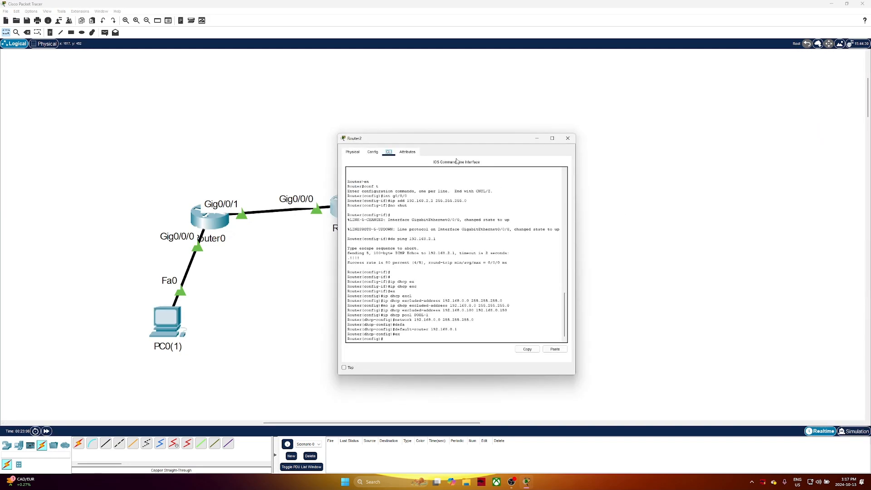
pyautogui.moveTo(411, 143); pyautogui.dragTo(515, 123)
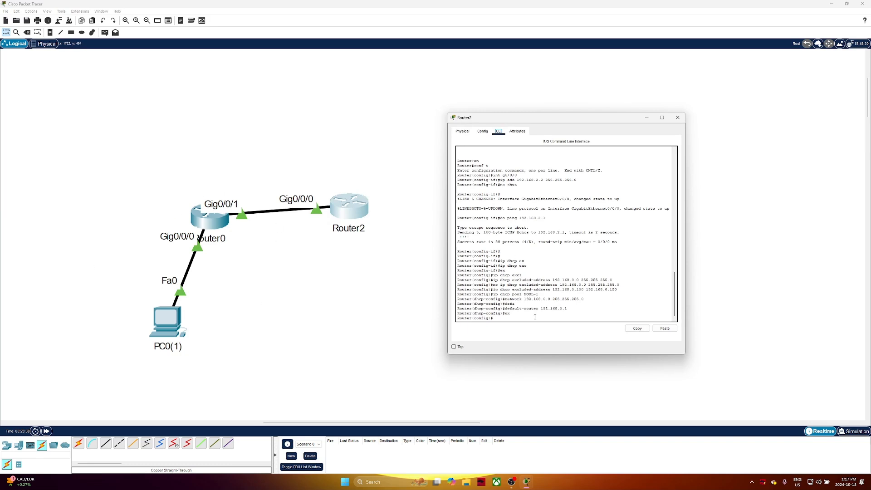
pyautogui.write('ip route 192.168.0.0 255.255.255.0 g0/0/0')
pyautogui.press('Return')
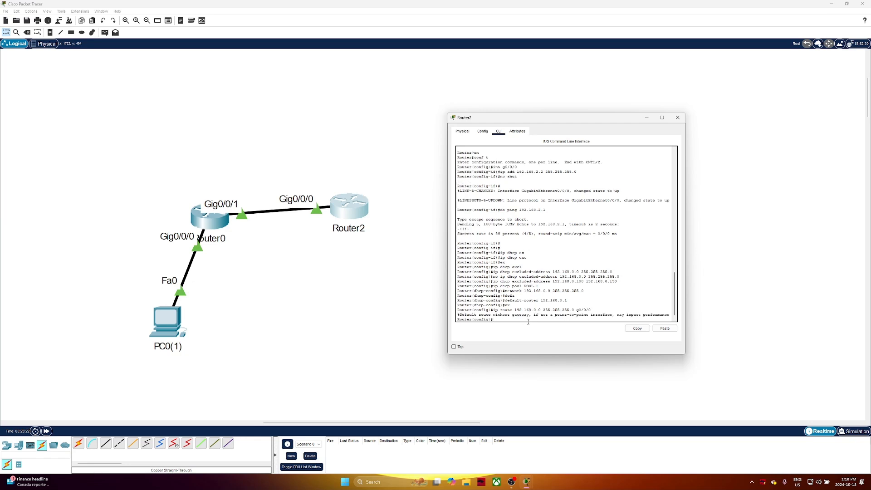
# Add a static route on Router2 to 192.168.0.0 255.255.255.0 with next hop 192.168.2.1, and try to save the configuration from configuration mode
pyautogui.press('Return')
pyautogui.press('Return')
pyautogui.press('Up')
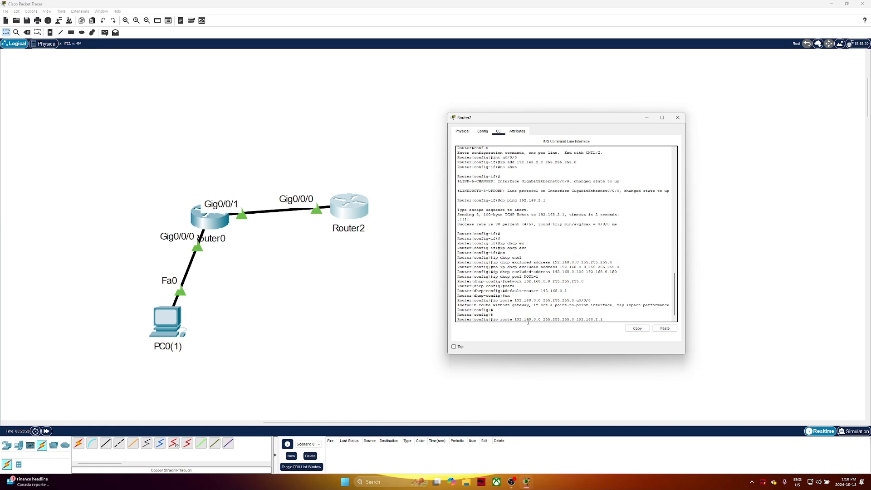
pyautogui.press('Return')
pyautogui.press('Return')
pyautogui.press('Return')
pyautogui.write('wz')
pyautogui.press('Return')
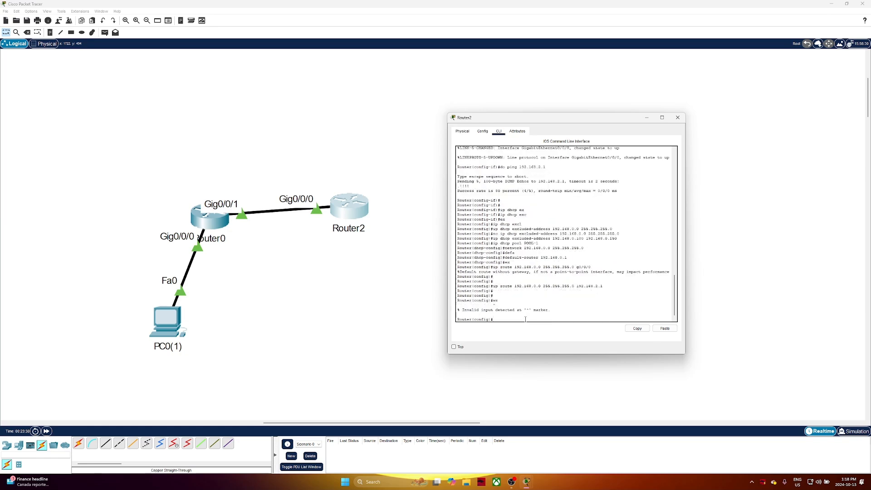
pyautogui.click(425, 186)
# Set PC0(1)'s IPv4 configuration to Static and, in simulation mode, back to DHCP to trigger a new address request
pyautogui.click(167, 322)
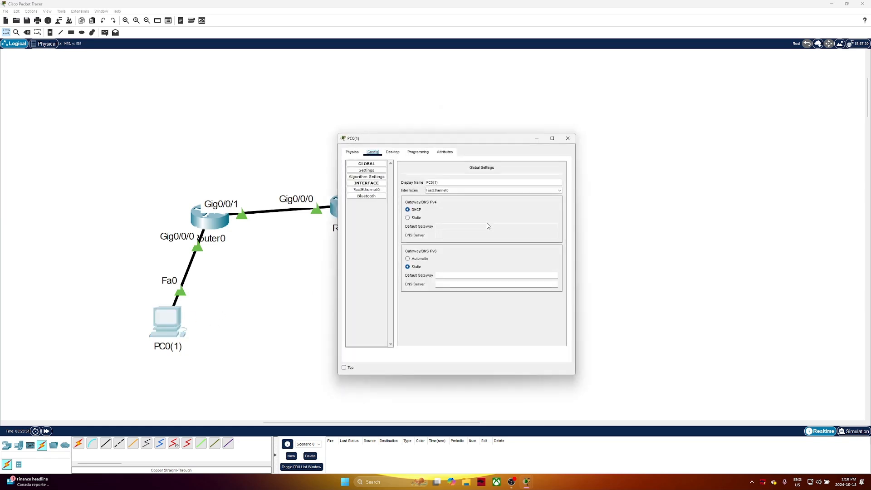
pyautogui.click(419, 219)
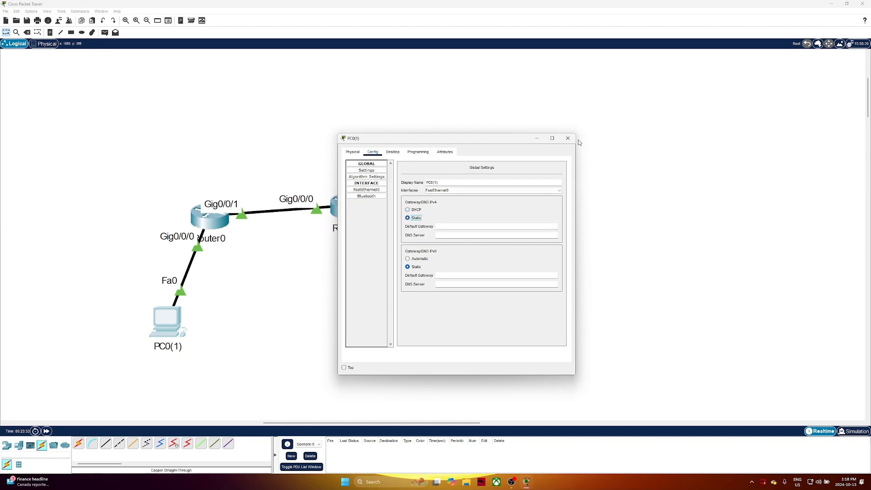
pyautogui.click(568, 138)
pyautogui.click(845, 432)
pyautogui.click(167, 323)
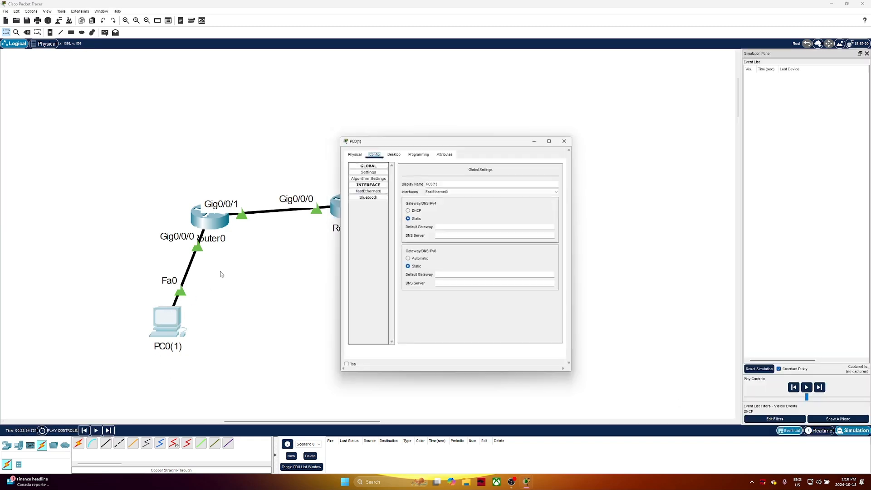
pyautogui.click(417, 211)
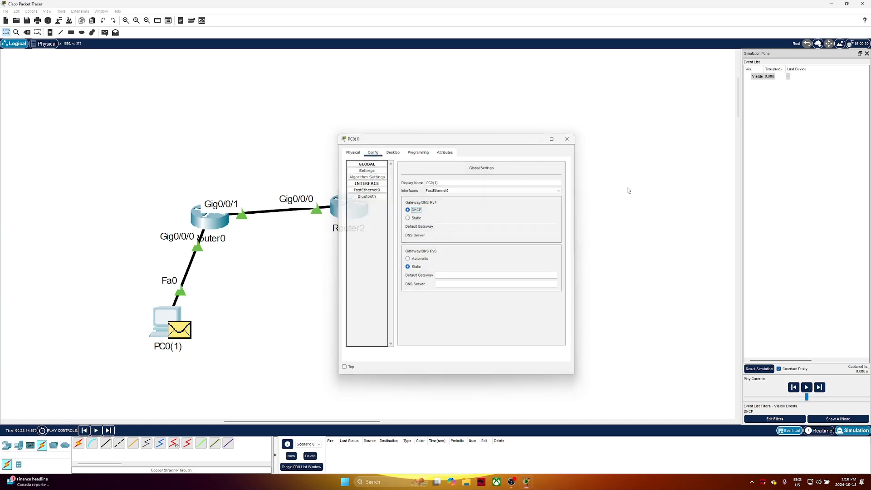
pyautogui.click(568, 139)
# Play the simulation until the packet reaches Router0, examine its inbound Layer 7 and outbound Layer 3, and close the details
pyautogui.click(807, 387)
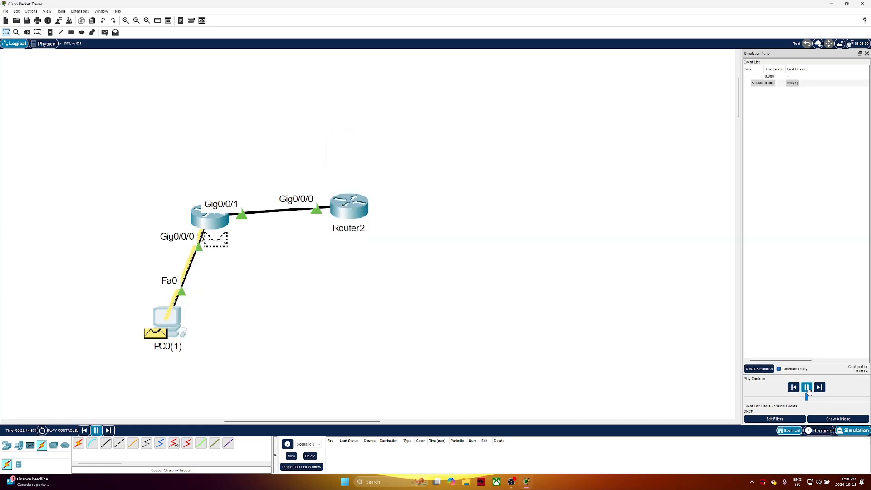
pyautogui.click(222, 226)
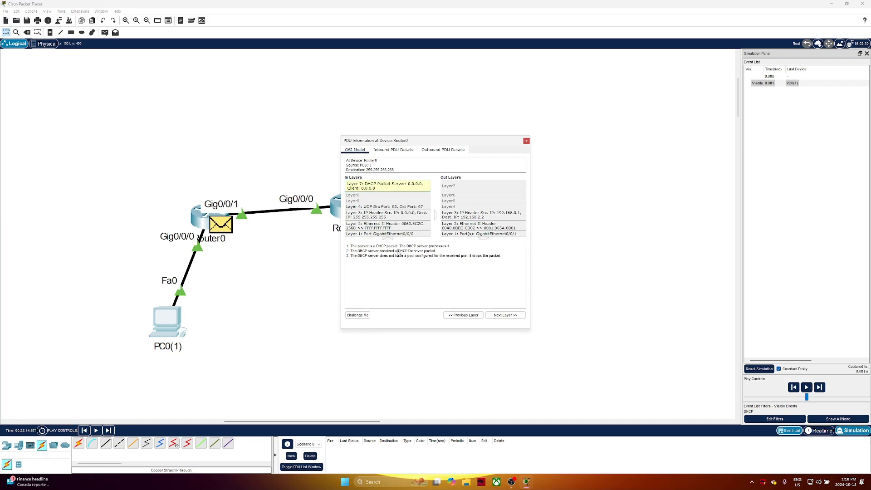
pyautogui.click(477, 215)
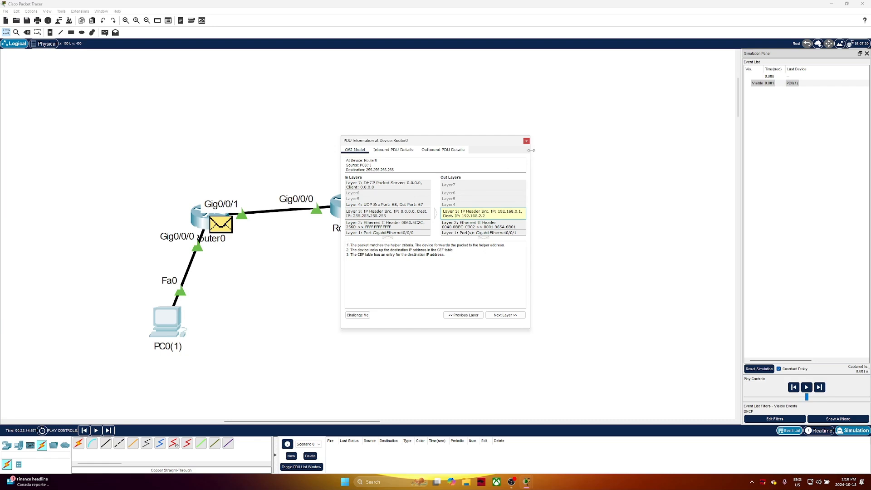
pyautogui.click(527, 141)
# Continue the simulation until the packet reaches Router2, examine its outbound Layer 7 processing, and close the details
pyautogui.click(803, 388)
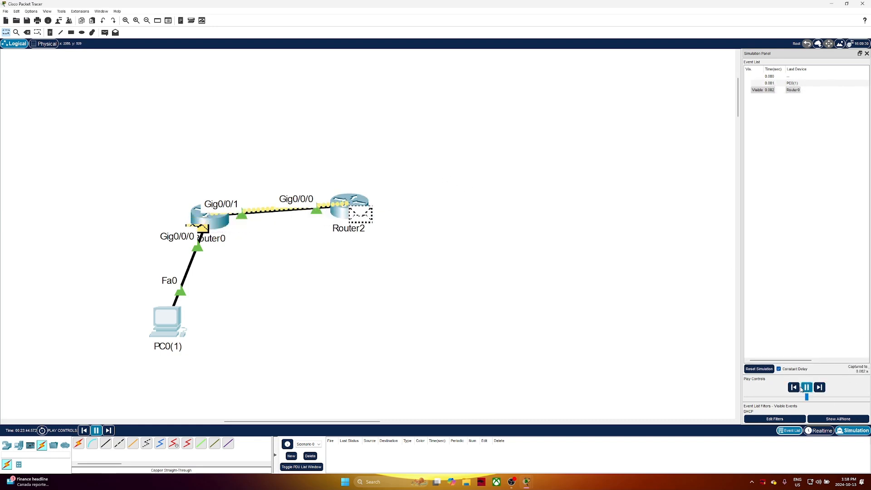
pyautogui.click(359, 214)
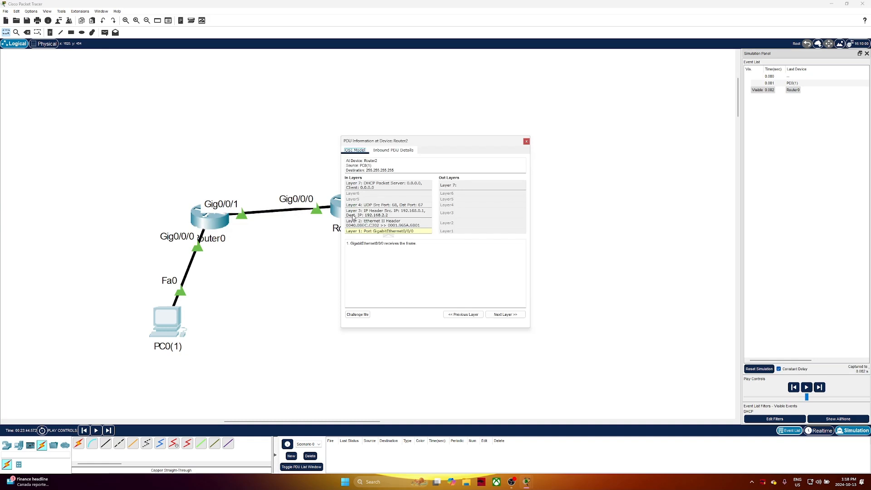
pyautogui.click(457, 186)
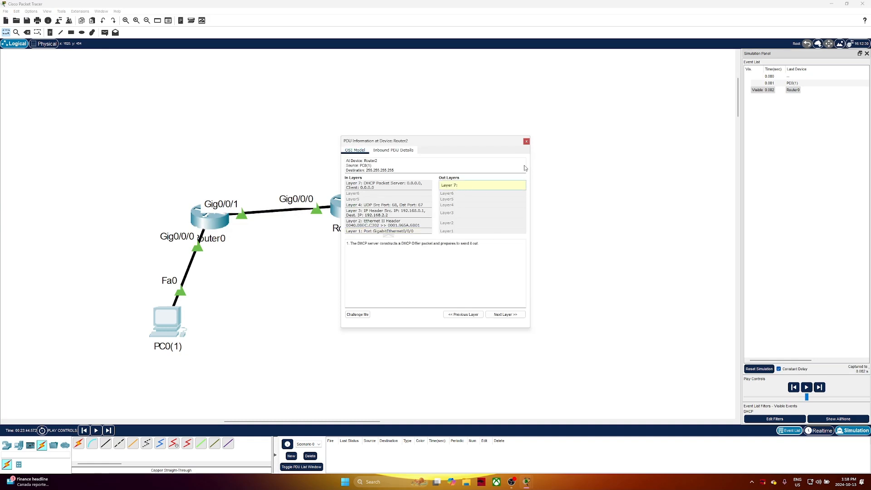
pyautogui.click(527, 142)
# Advance the simulation to Router2's reply arriving at Router0 and examine the packet's inbound Layers 2 and 3, including the helper-address reply handling
pyautogui.click(806, 387)
pyautogui.click(808, 389)
pyautogui.click(220, 225)
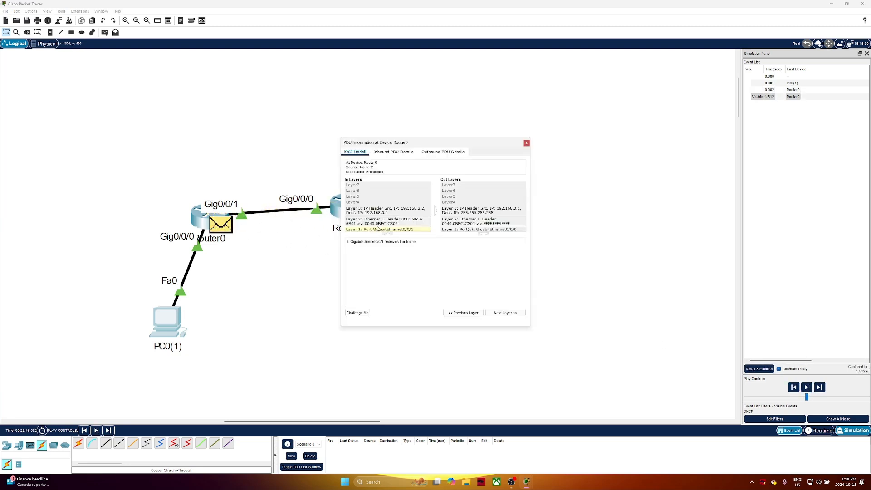
pyautogui.click(393, 212)
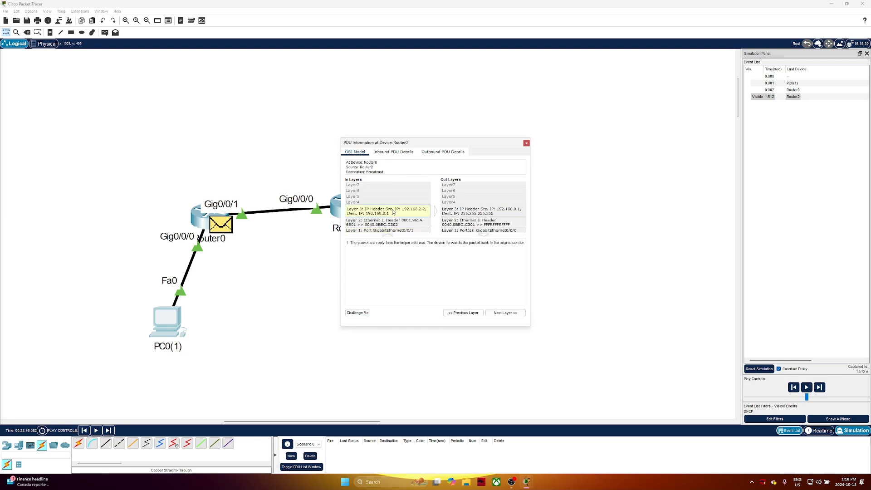
pyautogui.moveTo(408, 146); pyautogui.dragTo(611, 142)
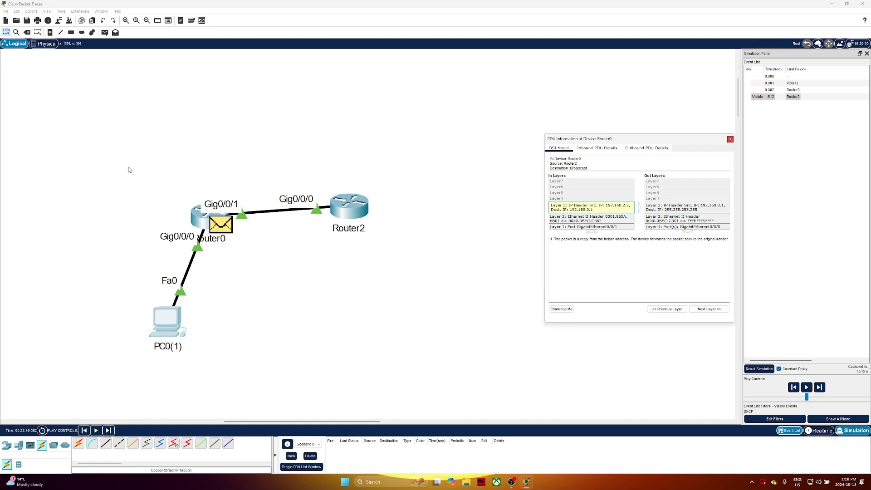
pyautogui.moveTo(133, 171); pyautogui.dragTo(258, 243)
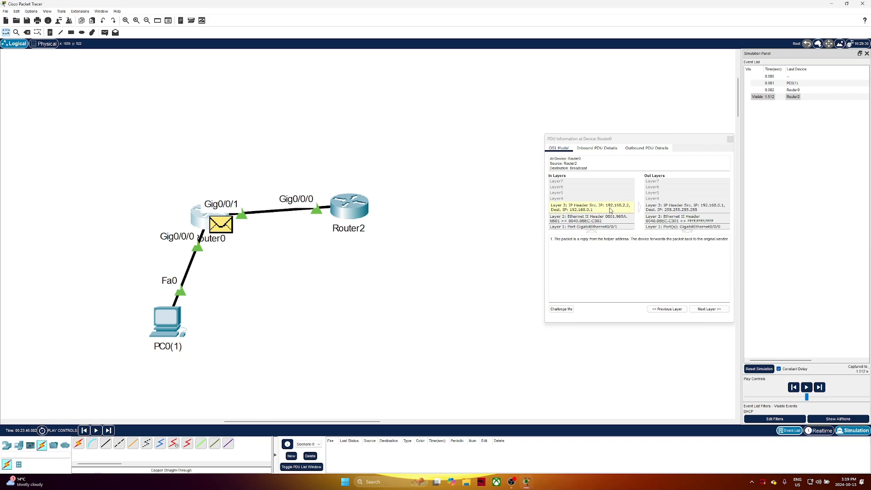
pyautogui.click(583, 222)
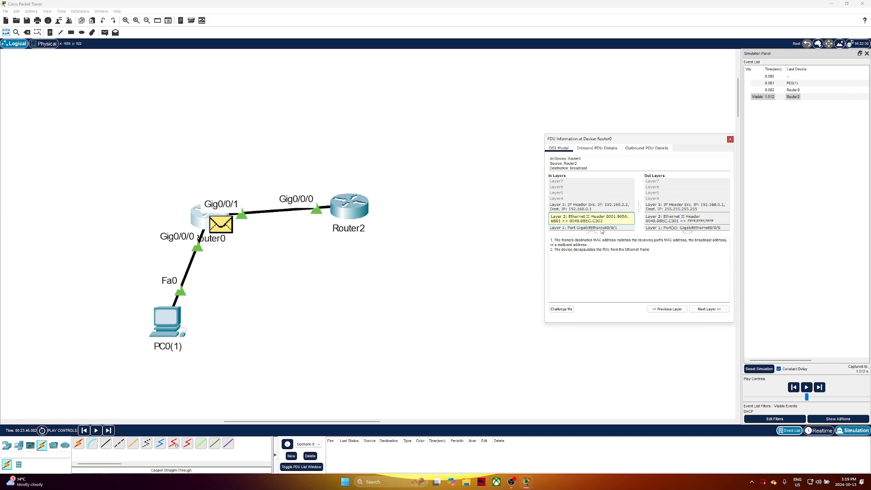
pyautogui.click(608, 207)
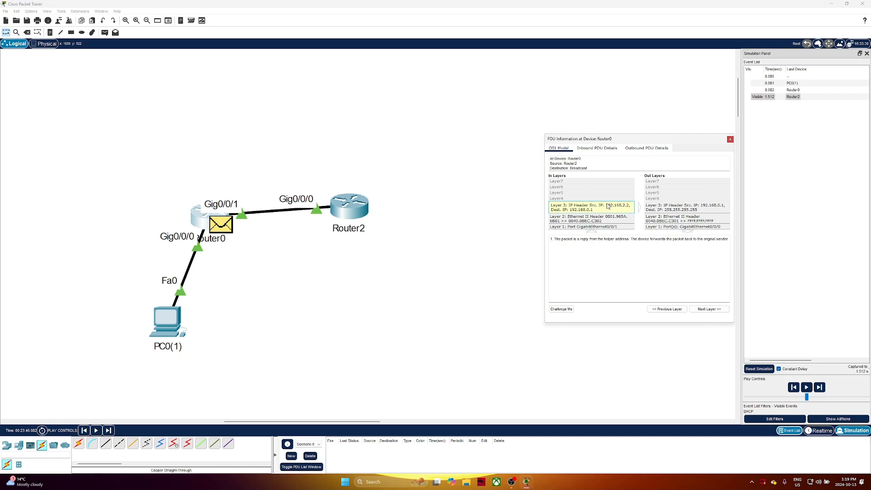
pyautogui.moveTo(559, 242); pyautogui.dragTo(630, 243)
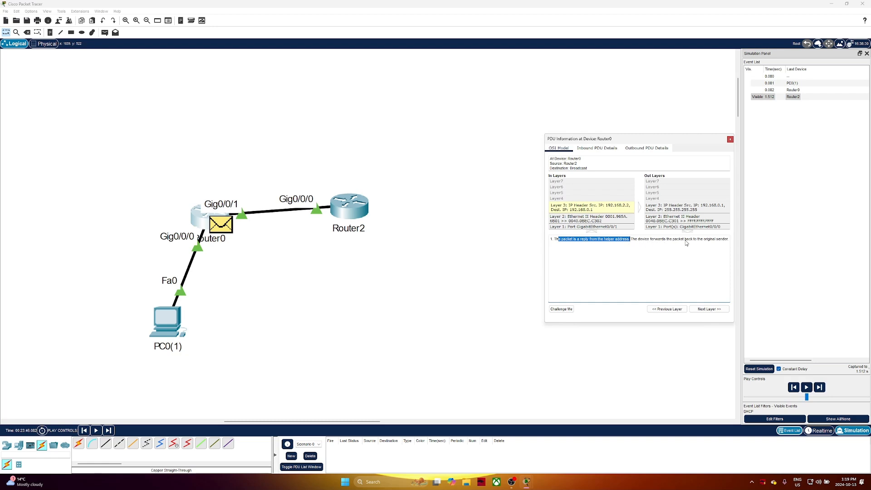
pyautogui.moveTo(685, 242); pyautogui.dragTo(728, 242)
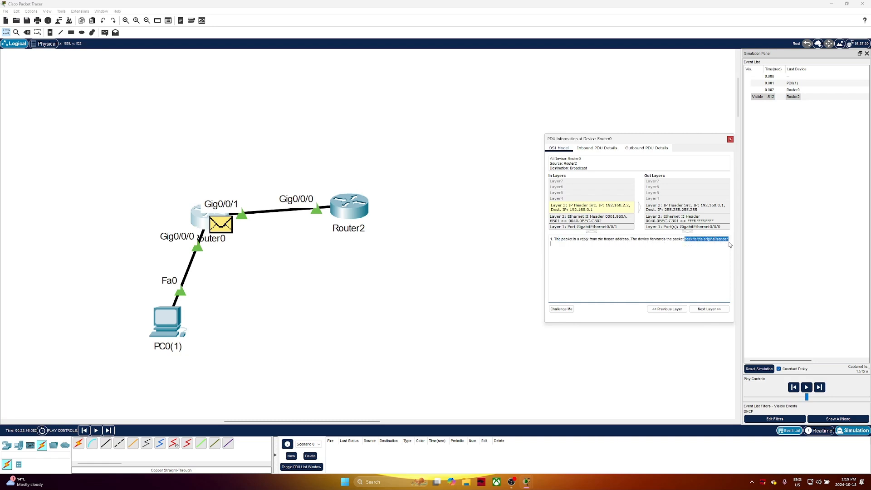
# Examine outbound Layers 3, 2 and 1 of the DHCP reply at Router0 and close the PDU details
pyautogui.click(690, 211)
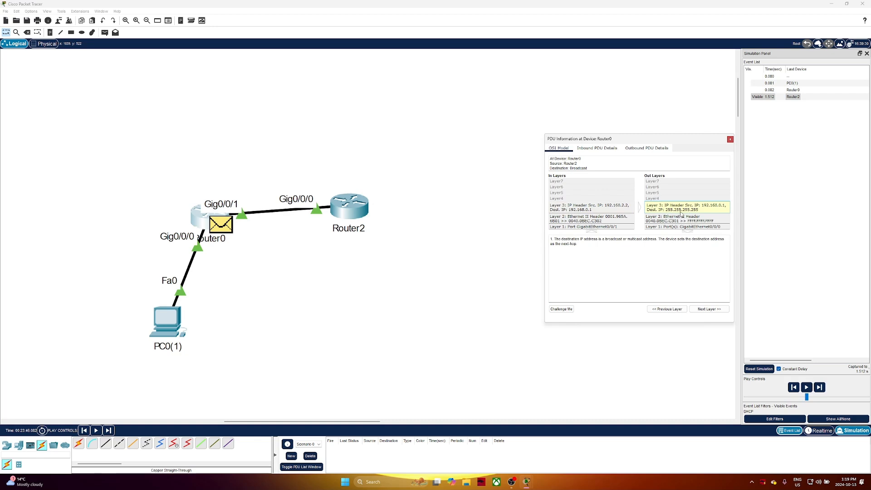
pyautogui.click(679, 225)
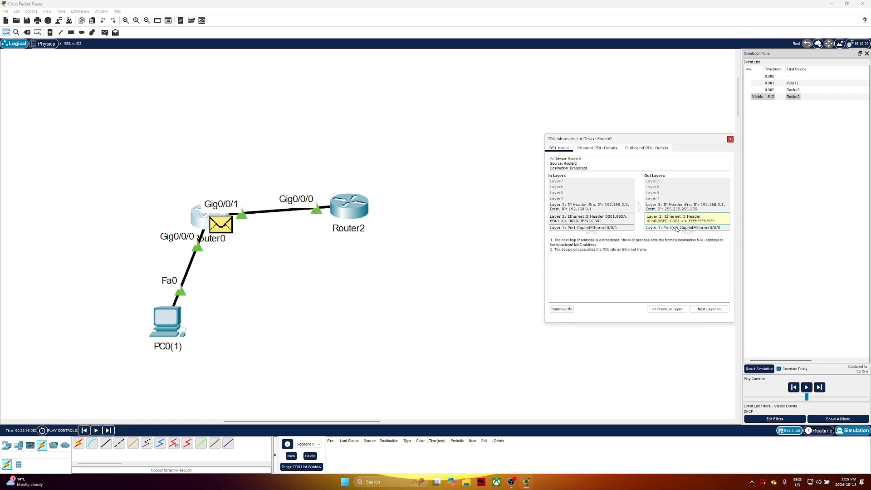
pyautogui.click(677, 211)
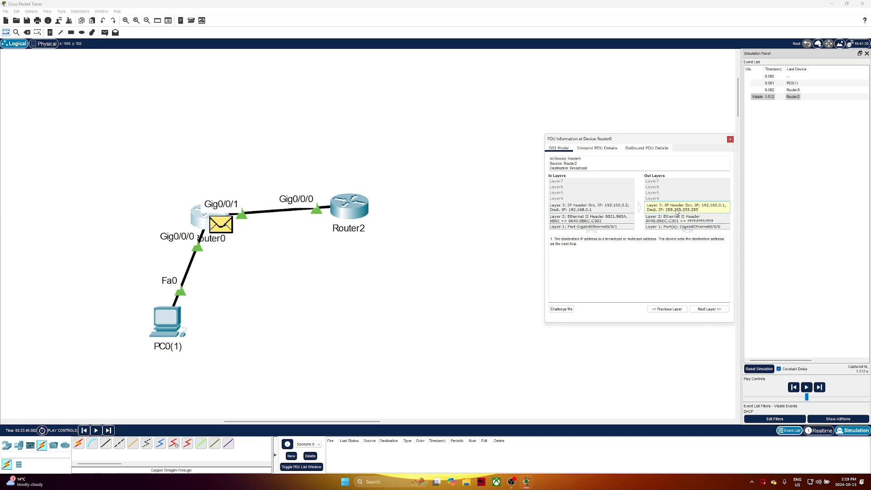
pyautogui.click(669, 228)
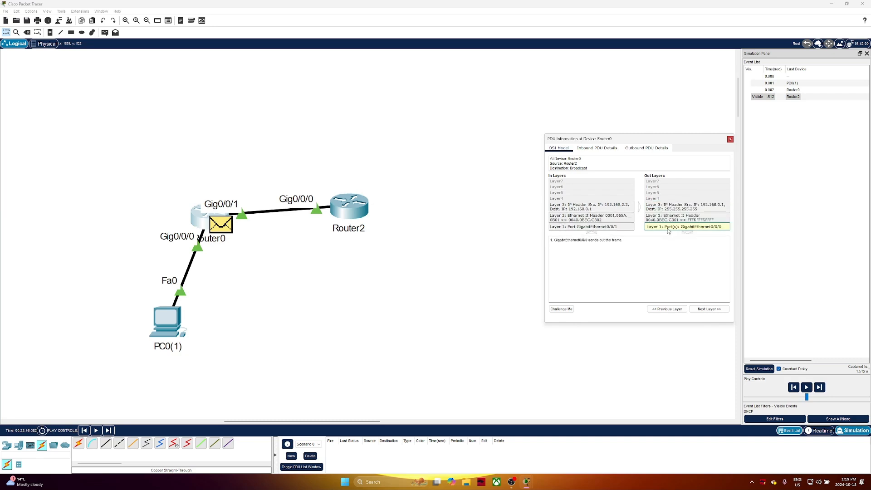
pyautogui.click(730, 139)
# Advance the simulation until the reply reaches PC0(1), and examine its inbound Layer 7 and outbound Layers 7, 3 and 2
pyautogui.click(820, 388)
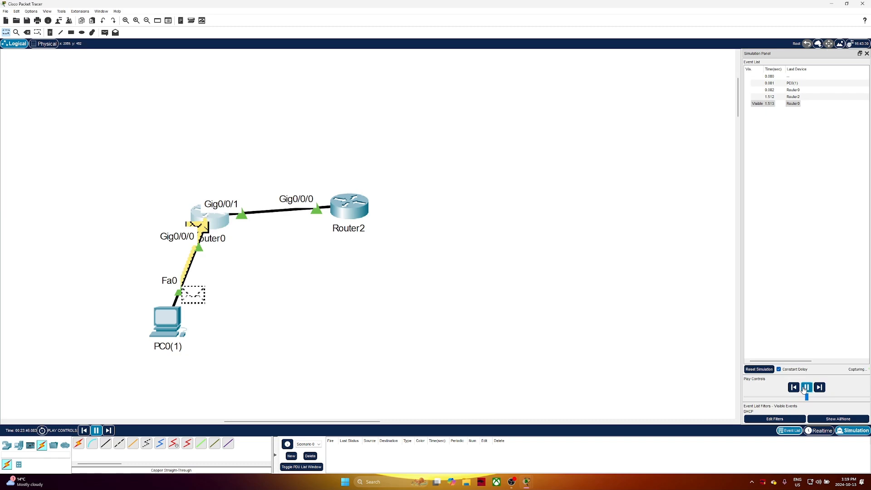
pyautogui.click(181, 330)
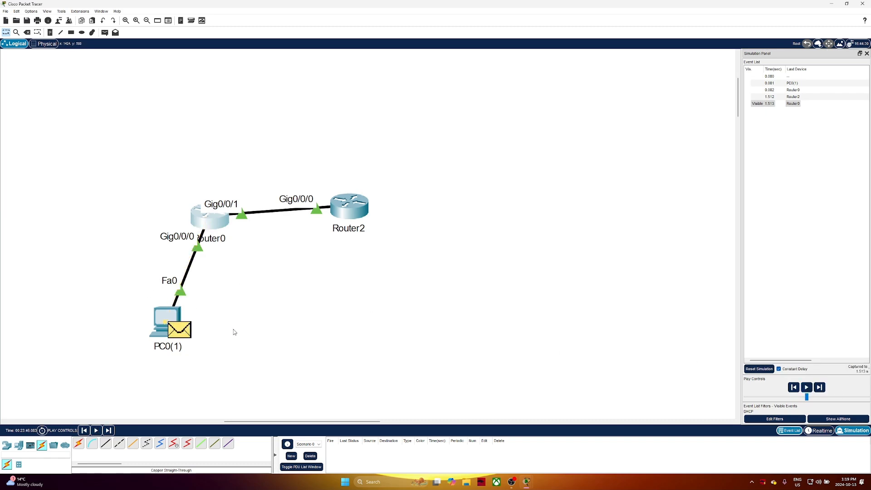
pyautogui.click(380, 186)
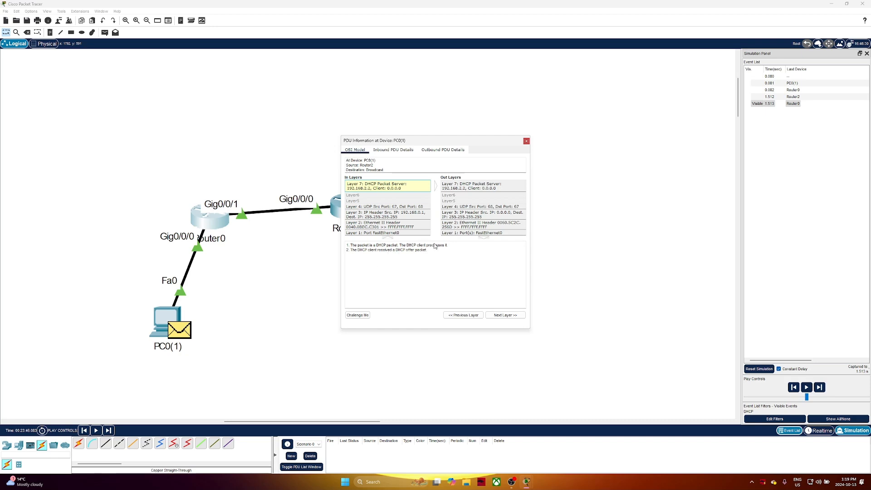
pyautogui.moveTo(395, 251); pyautogui.dragTo(413, 252)
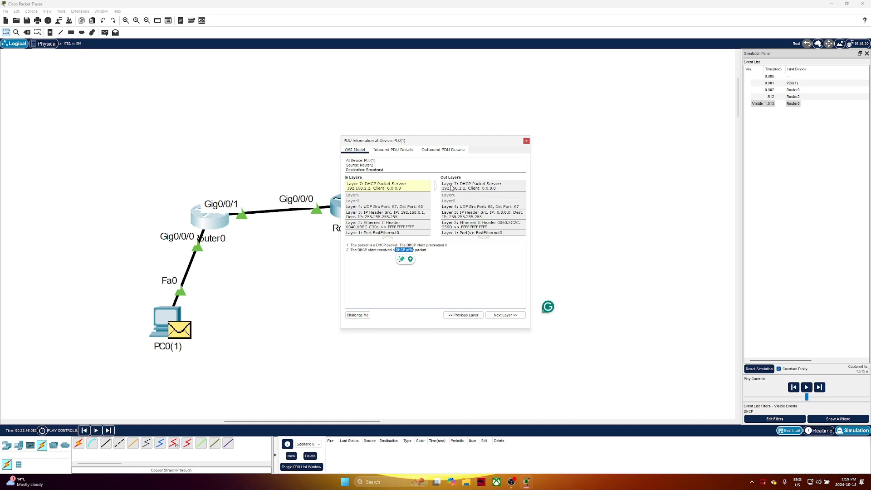
pyautogui.click(453, 189)
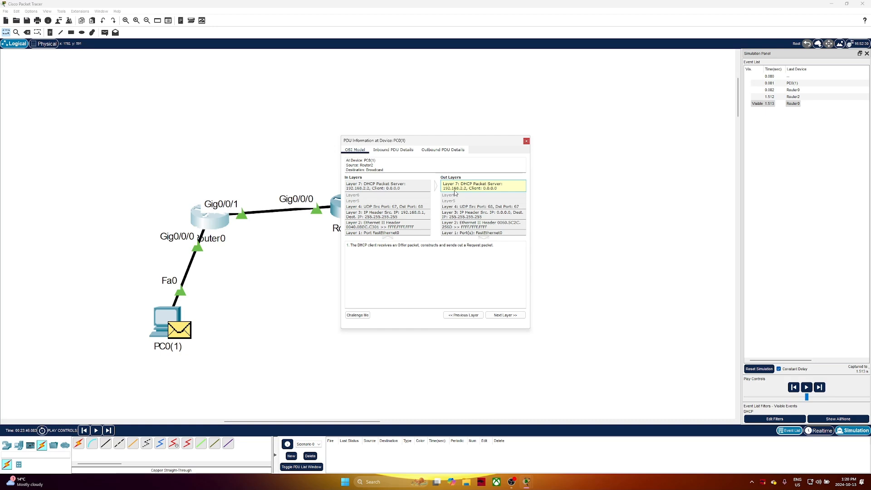
pyautogui.moveTo(467, 245); pyautogui.dragTo(495, 248)
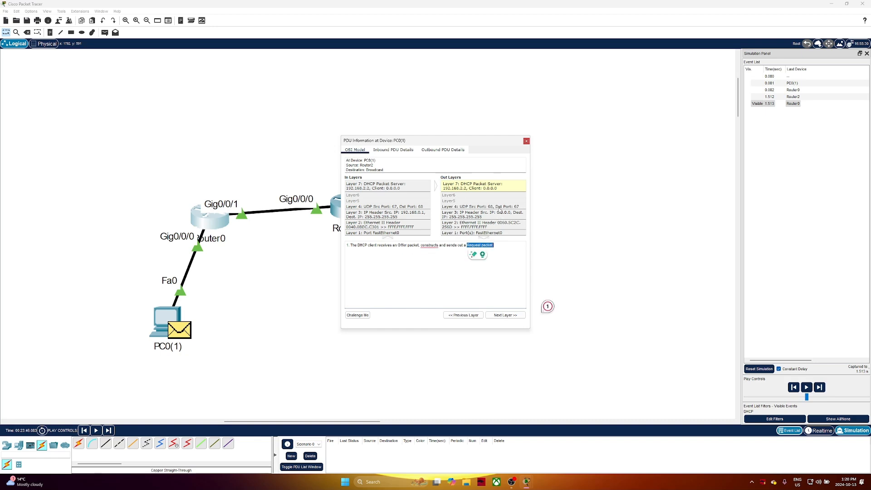
pyautogui.click(500, 215)
pyautogui.click(494, 227)
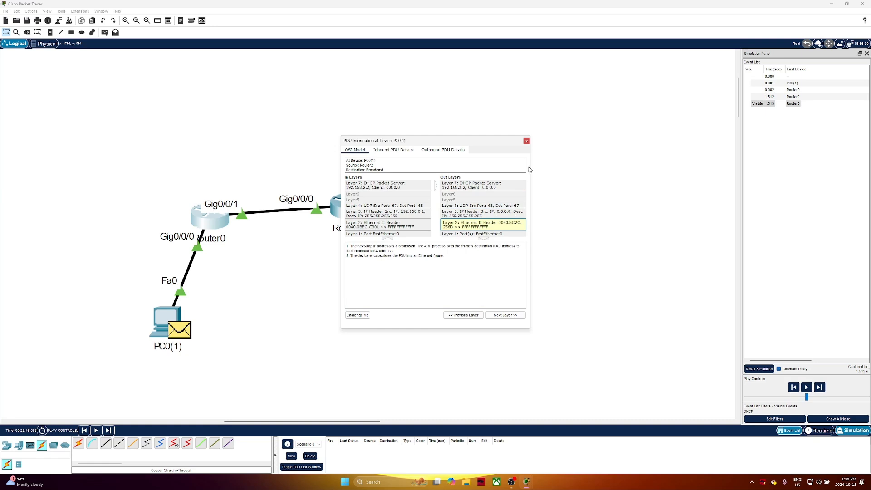
# Close the PDU details, advance the simulation until PC0(1)'s DHCP request reaches Router0, and examine its inbound Layers 7 and 3
pyautogui.click(527, 141)
pyautogui.click(806, 387)
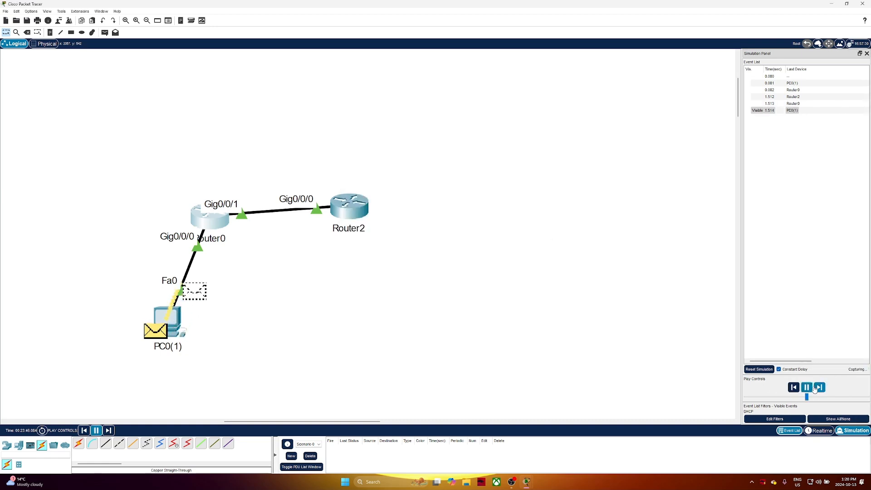
pyautogui.click(808, 388)
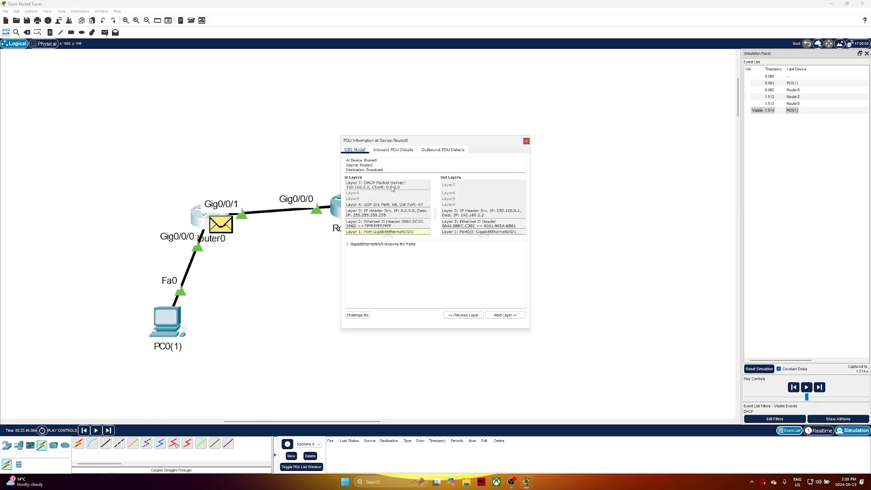
pyautogui.click(392, 186)
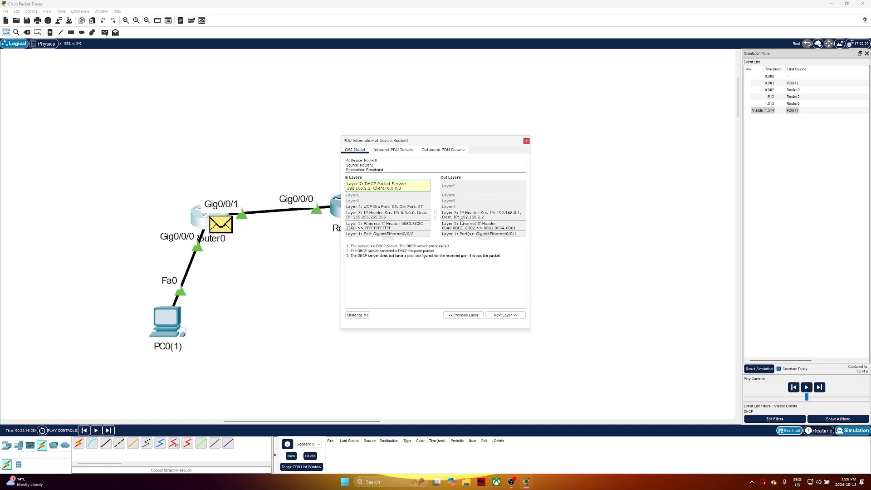
pyautogui.click(384, 215)
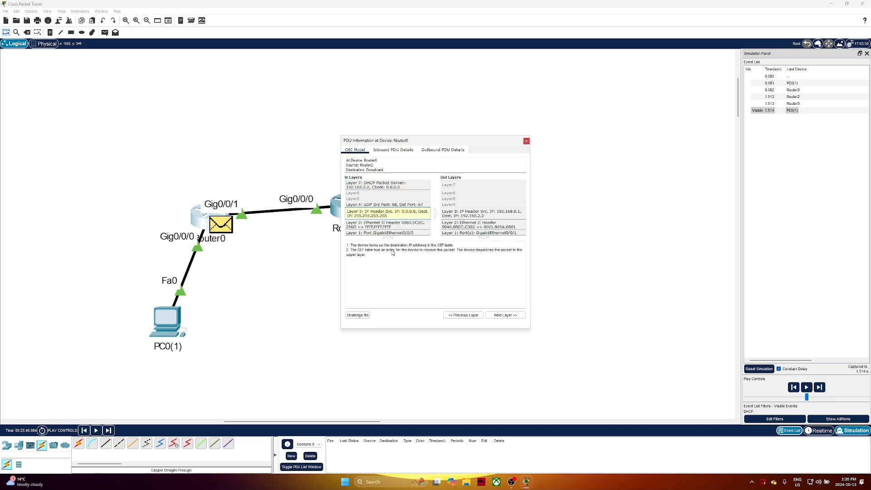
# Examine outbound Layers 3, 2 and 1 of the DHCP request at Router0 and close the PDU details
pyautogui.click(472, 213)
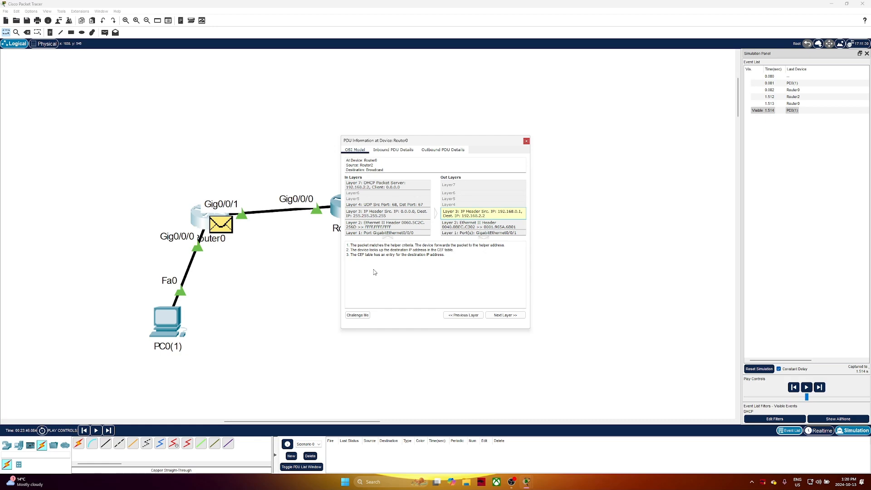
pyautogui.click(462, 224)
pyautogui.click(461, 232)
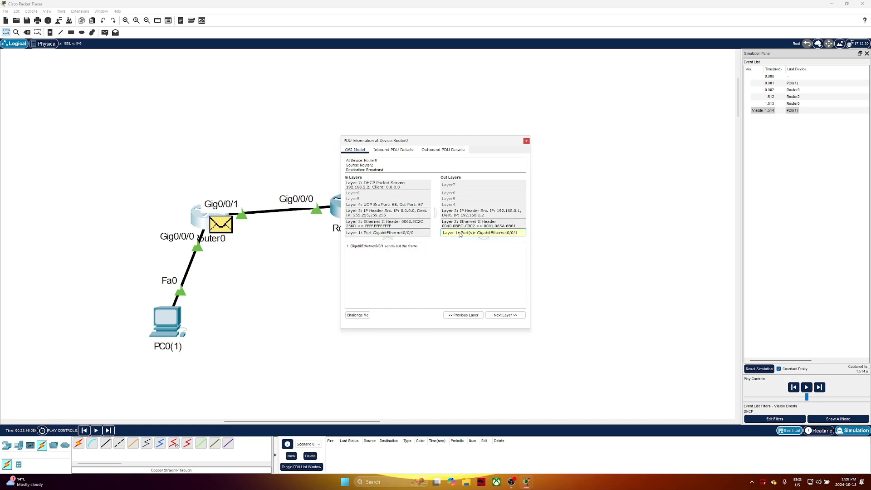
pyautogui.click(526, 141)
# Advance the simulation until the relayed request reaches Router2 and examine its inbound Layer 7 processing
pyautogui.click(807, 387)
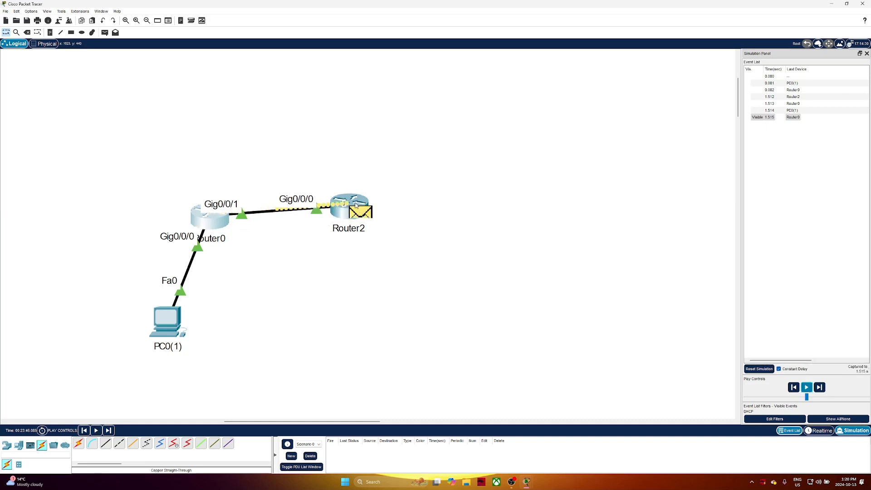
pyautogui.click(366, 218)
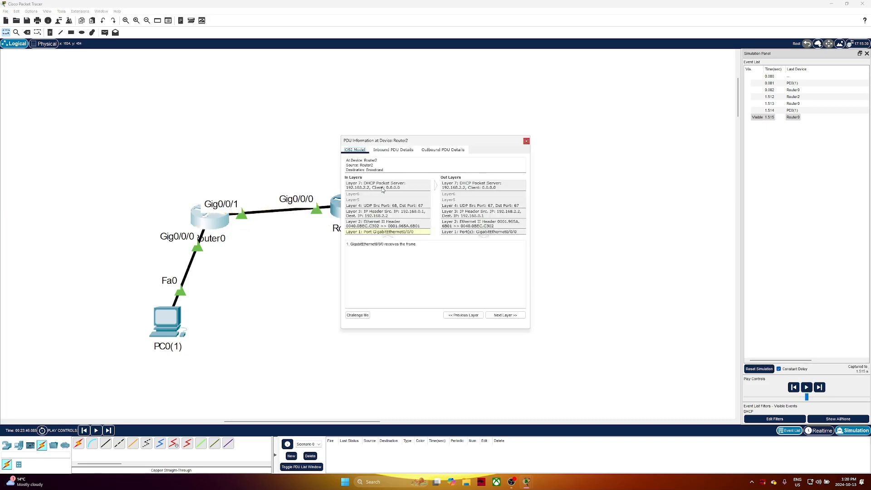
pyautogui.moveTo(396, 255); pyautogui.dragTo(434, 250)
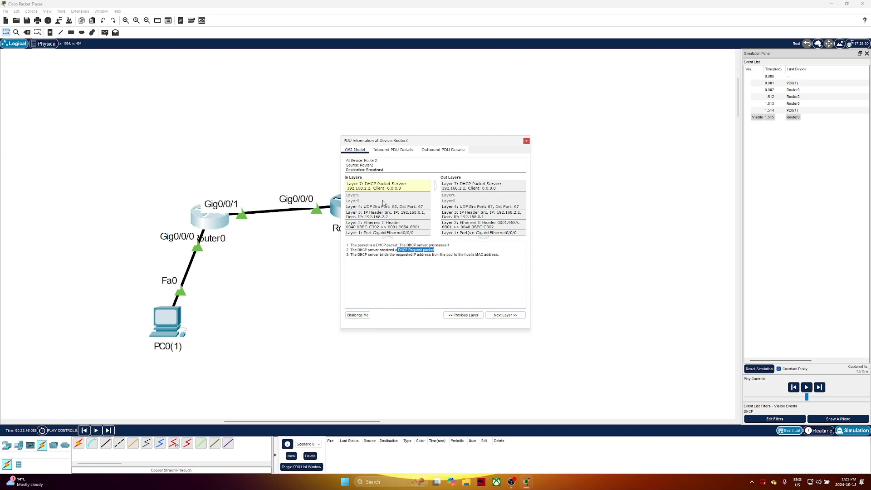
# Examine outbound Layers 7, 3, 2 and 1 of Router2's DHCP reply and close the PDU details
pyautogui.click(468, 188)
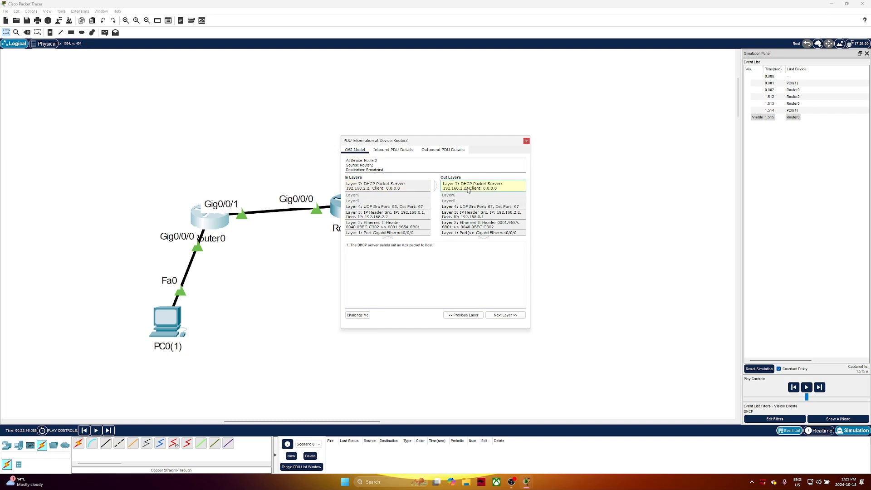
pyautogui.click(460, 213)
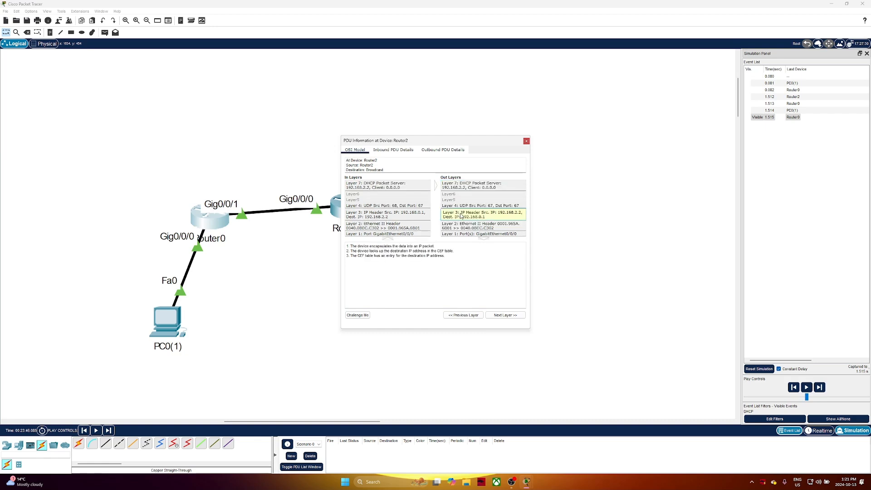
pyautogui.click(466, 188)
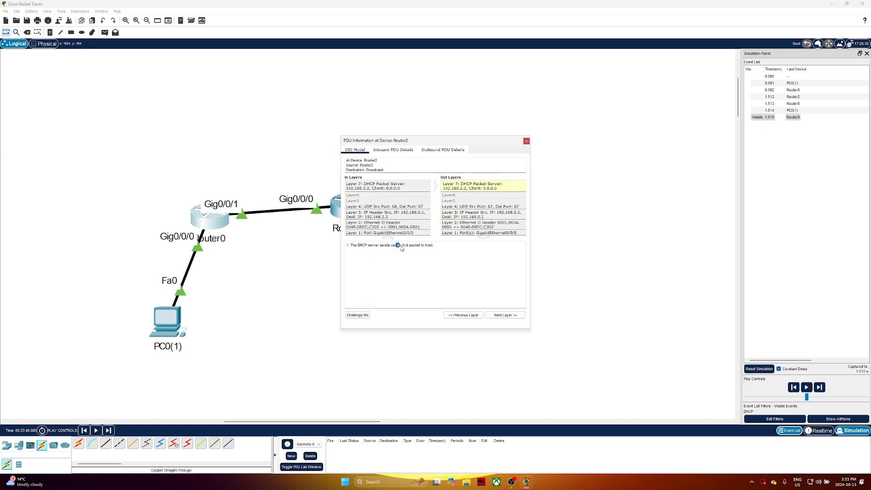
pyautogui.moveTo(397, 248); pyautogui.dragTo(427, 247)
pyautogui.click(427, 247)
pyautogui.click(459, 215)
pyautogui.click(460, 225)
pyautogui.click(461, 233)
pyautogui.click(526, 141)
# Run the simulation until the DHCP Ack arrives at PC0(1), examine its inbound Layer 7 processing, and close the details
pyautogui.click(807, 387)
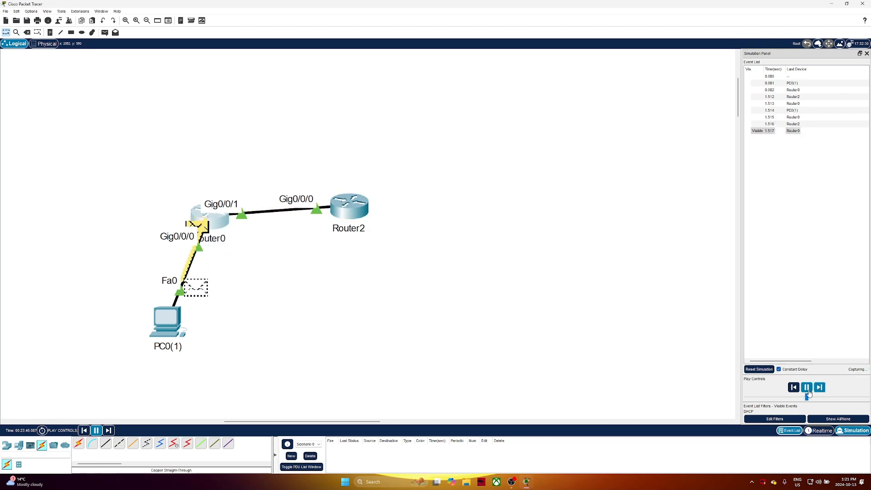
pyautogui.click(807, 387)
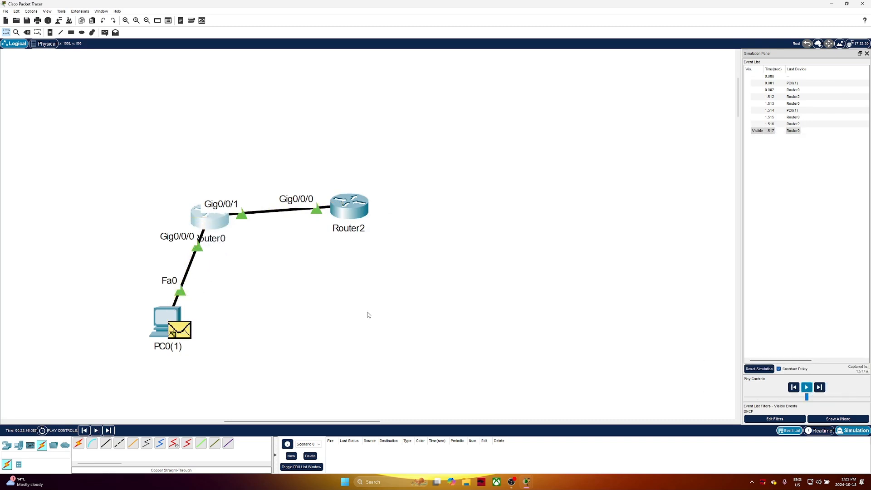
pyautogui.click(186, 328)
pyautogui.click(371, 190)
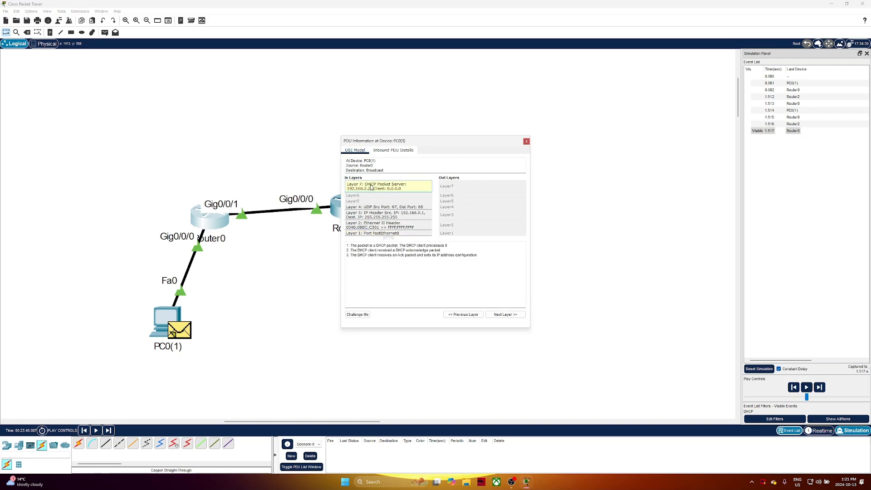
pyautogui.moveTo(392, 256); pyautogui.dragTo(479, 255)
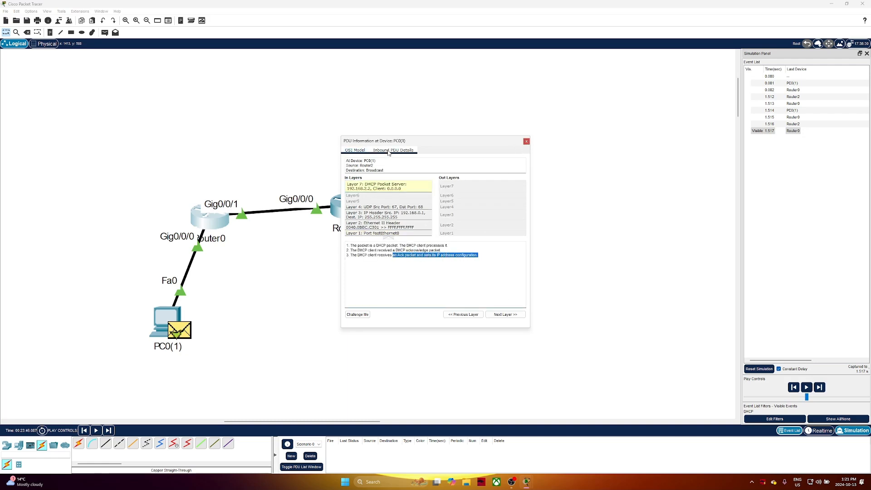
pyautogui.click(527, 142)
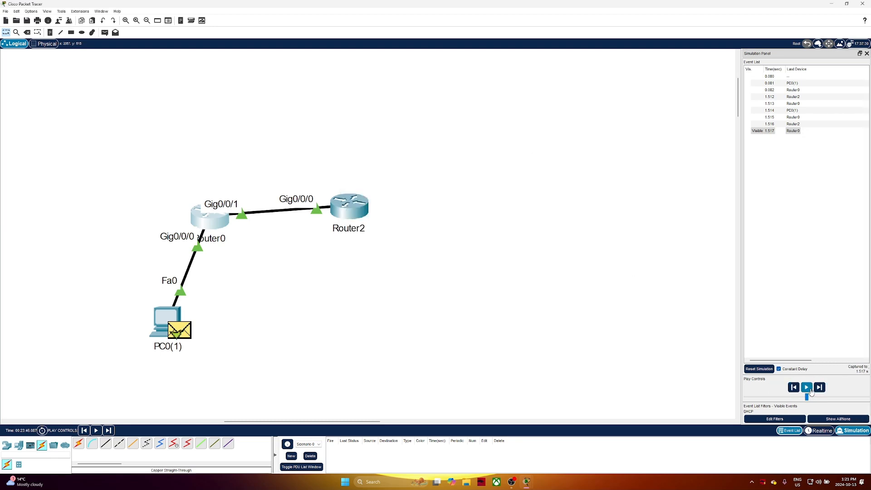
# Switch to Realtime mode and check PC0(1)'s gateway, IP configuration and FastEthernet0 MAC address, closing its window when done
pyautogui.click(819, 430)
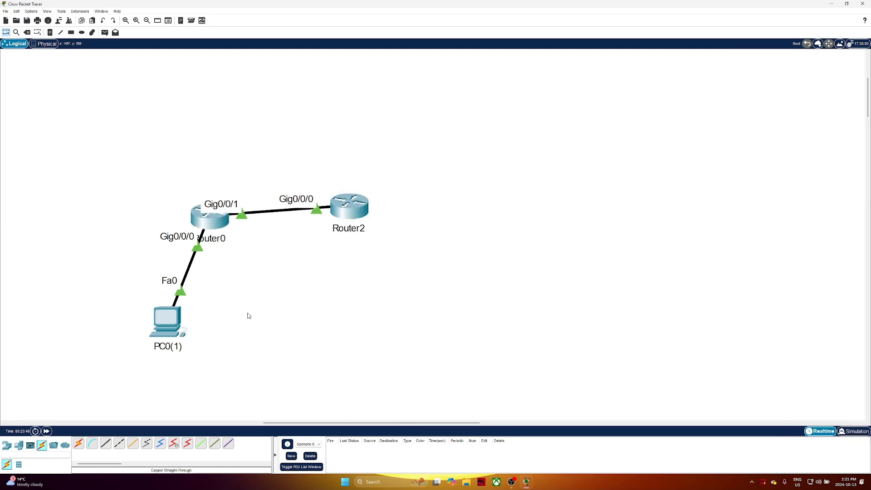
pyautogui.click(177, 323)
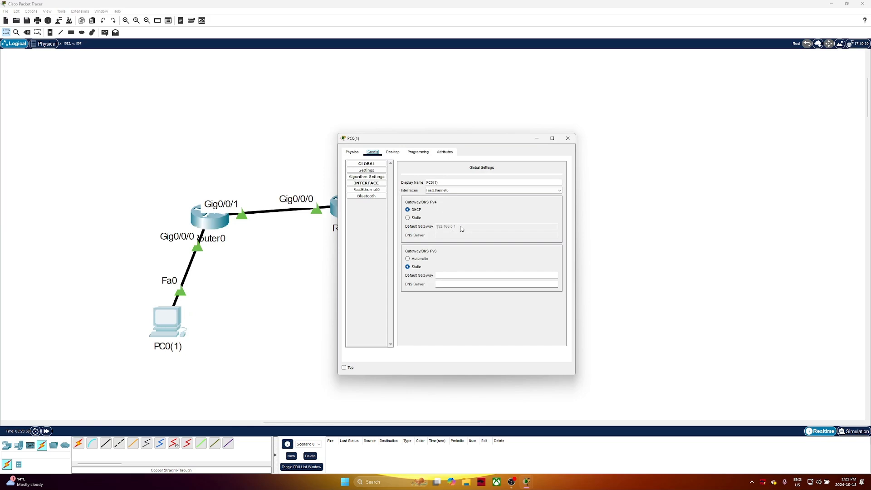
pyautogui.click(393, 153)
pyautogui.click(384, 177)
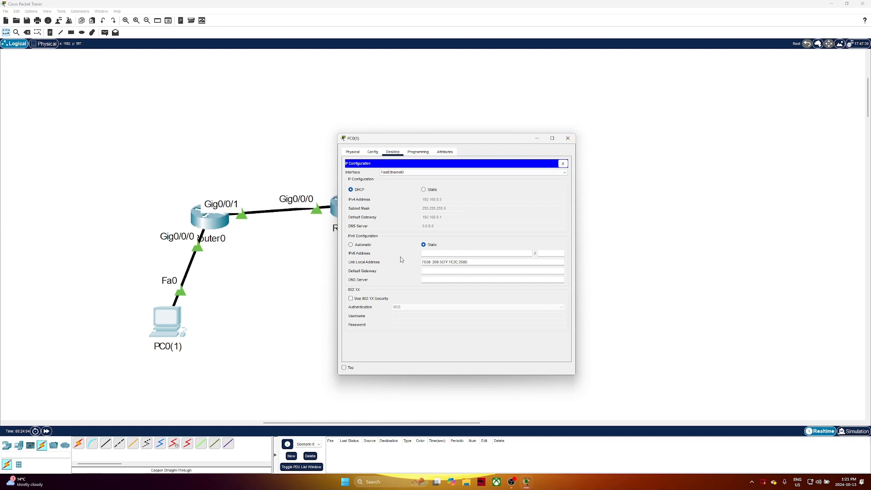
pyautogui.click(372, 154)
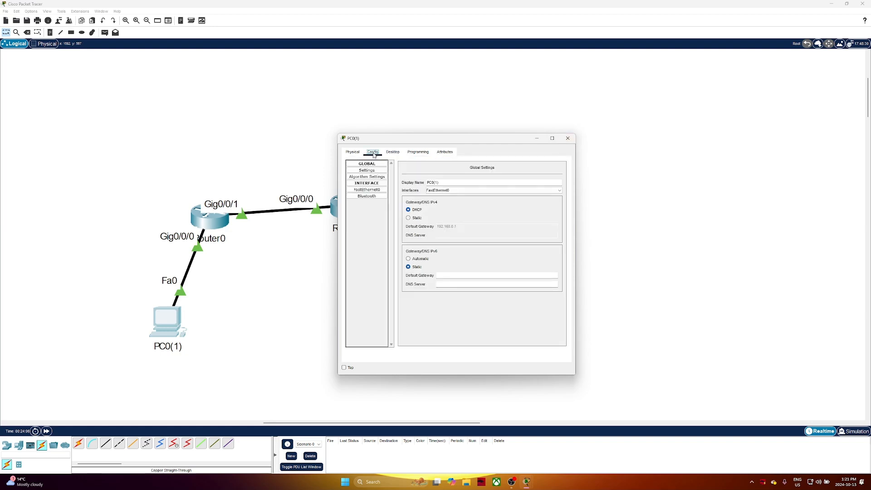
pyautogui.click(368, 191)
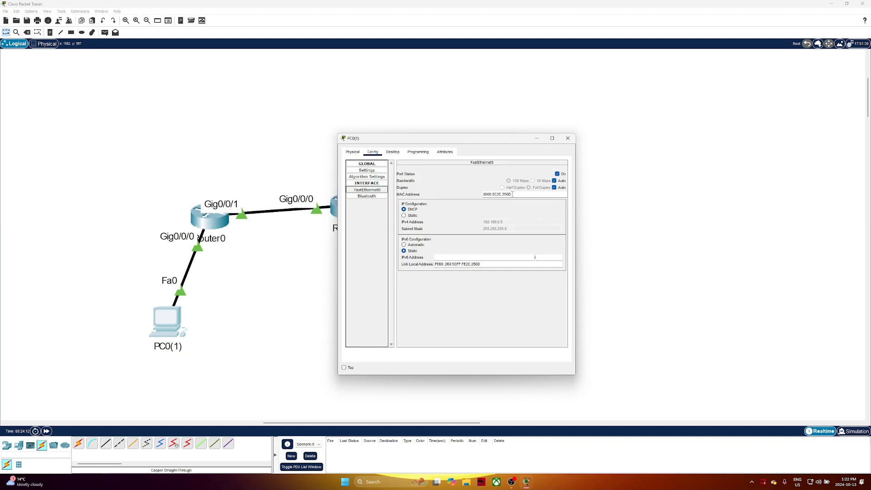
pyautogui.click(568, 138)
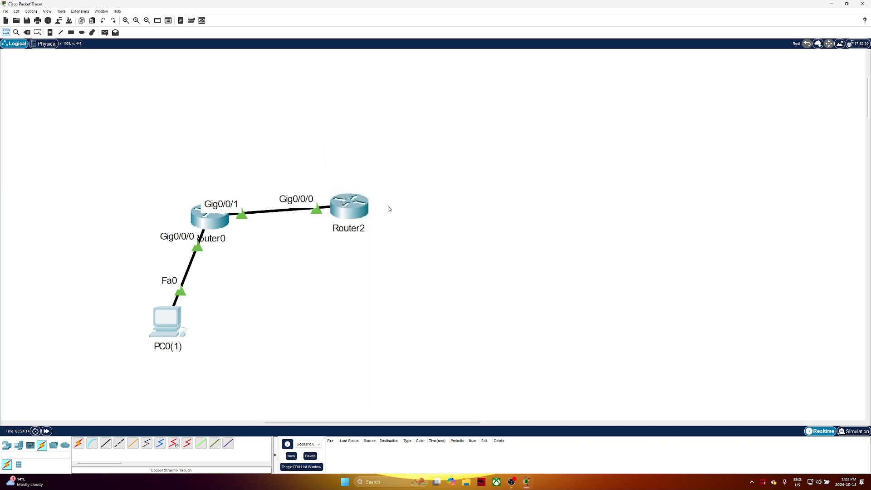
# Show the DHCP bindings on Router2 with "do sh ip dhcp b", examine the lease entry, and close the router window
pyautogui.click(350, 207)
pyautogui.write('do sh ip ro')
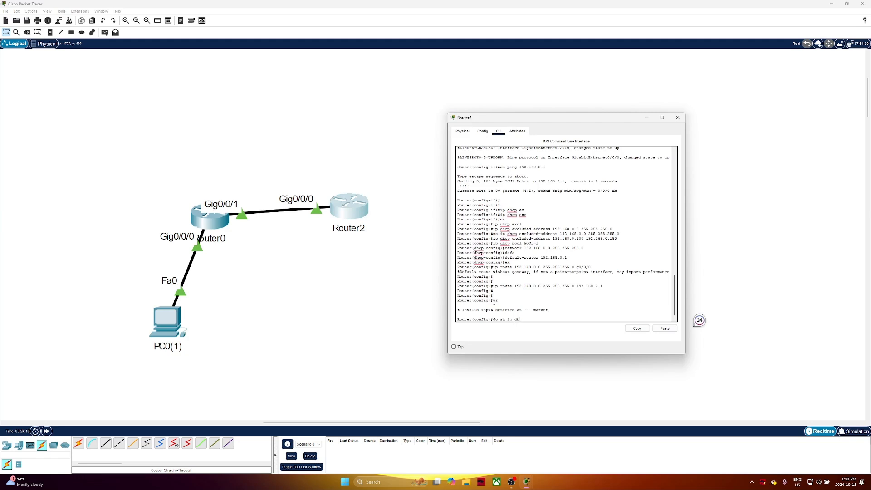
pyautogui.write('b')
pyautogui.press('Return')
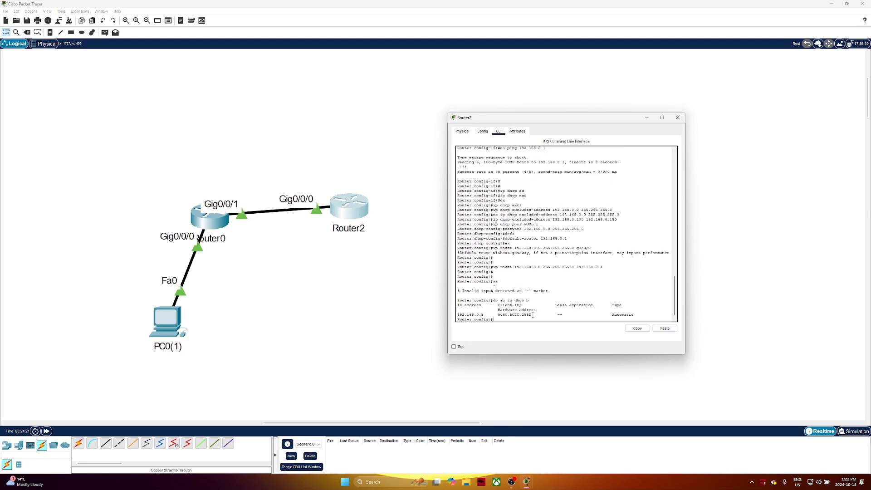
pyautogui.moveTo(530, 315); pyautogui.dragTo(635, 315)
pyautogui.moveTo(498, 315); pyautogui.dragTo(539, 316)
pyautogui.moveTo(457, 314); pyautogui.dragTo(486, 315)
pyautogui.click(678, 117)
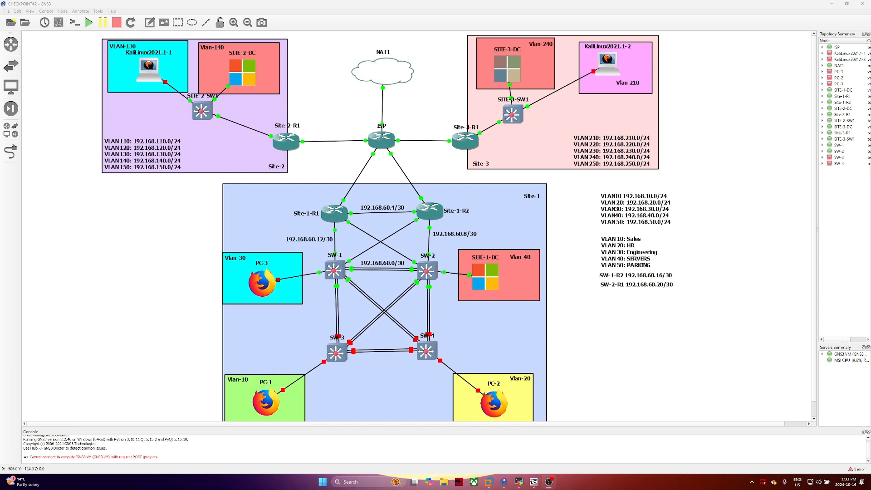
# Look over Site-1 in the GNS3 topology, and switch to MobaXterm to review Site-3-SW1's commands removing DHCP pools VLAN-210 and VLAN-240
pyautogui.moveTo(183, 319); pyautogui.dragTo(588, 425)
pyautogui.click(589, 406)
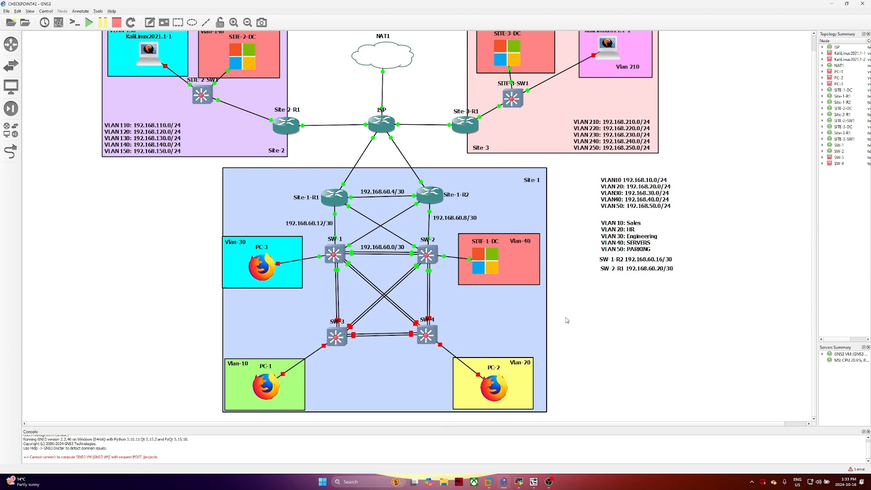
pyautogui.moveTo(520, 482)
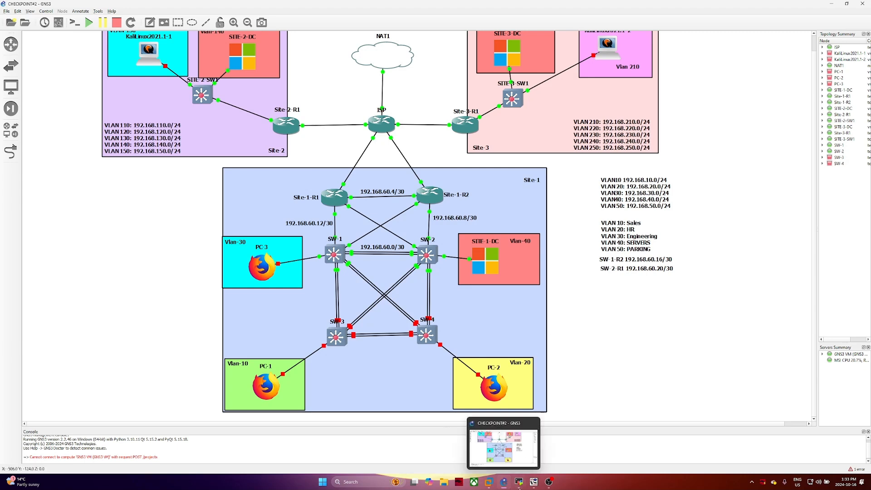
pyautogui.click(532, 465)
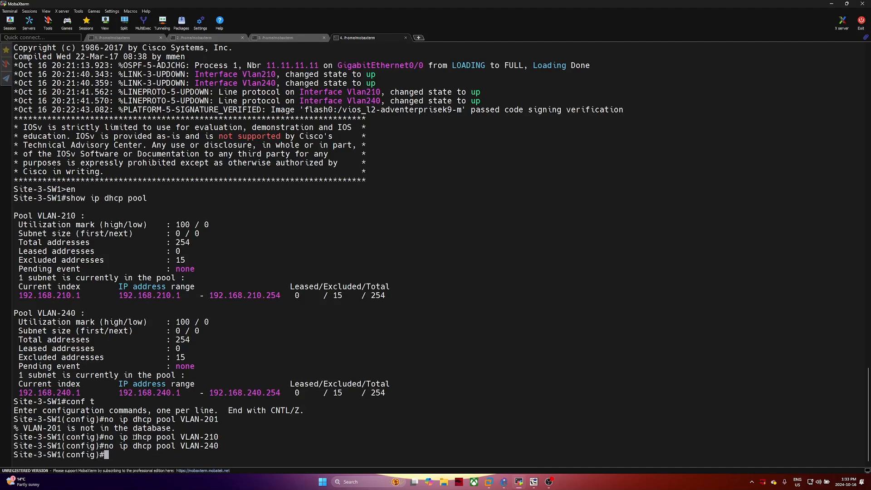
pyautogui.moveTo(134, 437); pyautogui.dragTo(210, 446)
# Review the DHCP pool removal commands in the SW-2, SW-1 and Site-2-SW1 terminal sessions
pyautogui.click(121, 38)
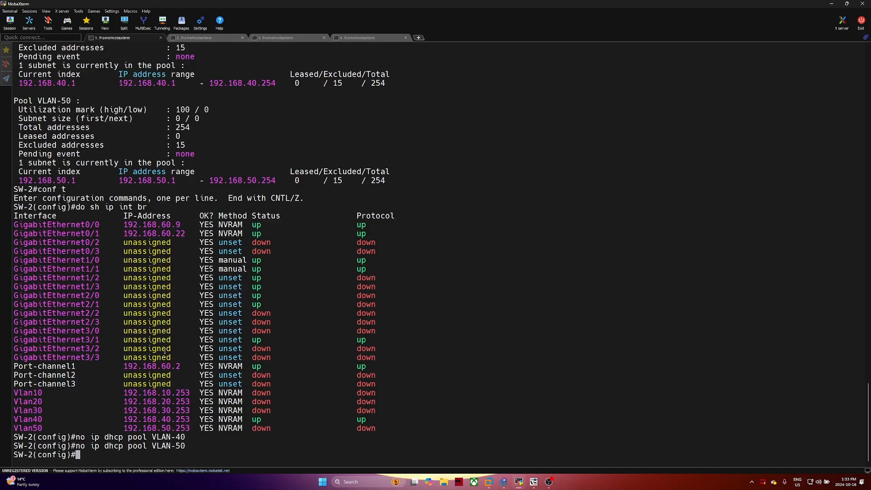
pyautogui.moveTo(95, 437); pyautogui.dragTo(204, 446)
pyautogui.moveTo(114, 446); pyautogui.dragTo(156, 446)
pyautogui.click(195, 38)
pyautogui.doubleClick(148, 452)
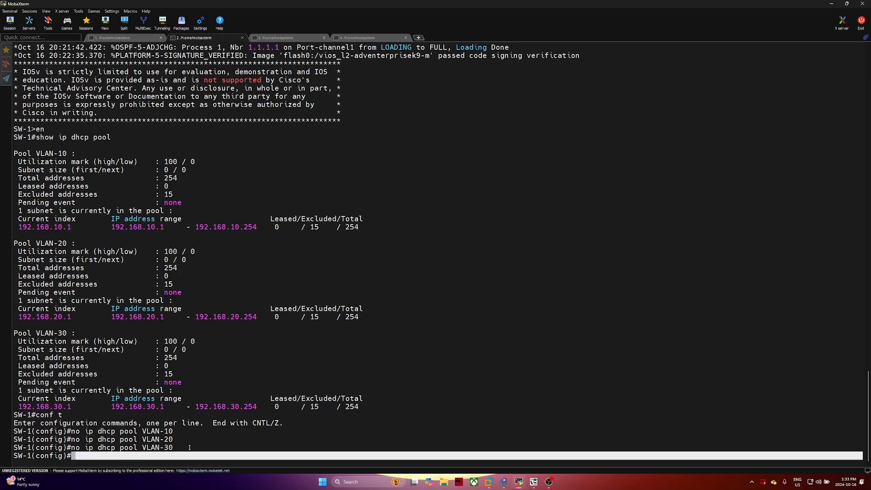
pyautogui.click(280, 38)
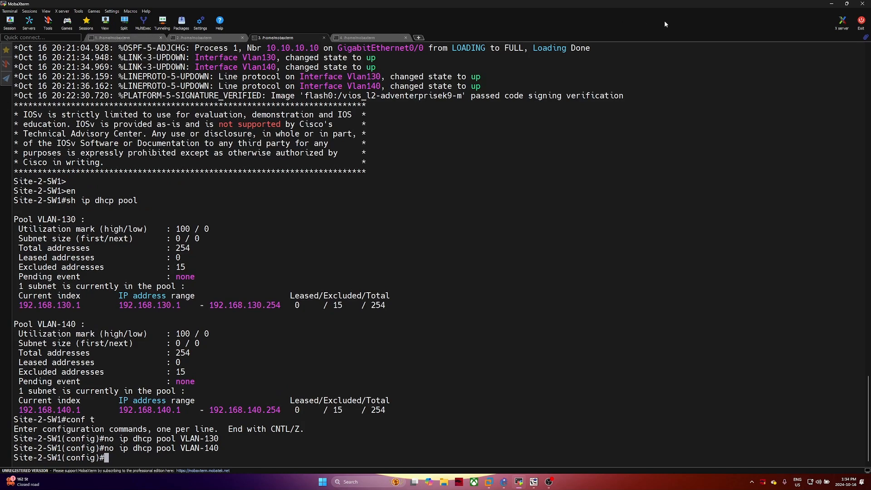
# Return to the GNS3 project and examine the domain controllers and switches across Site-1, Site-2 and Site-3
pyautogui.click(838, 5)
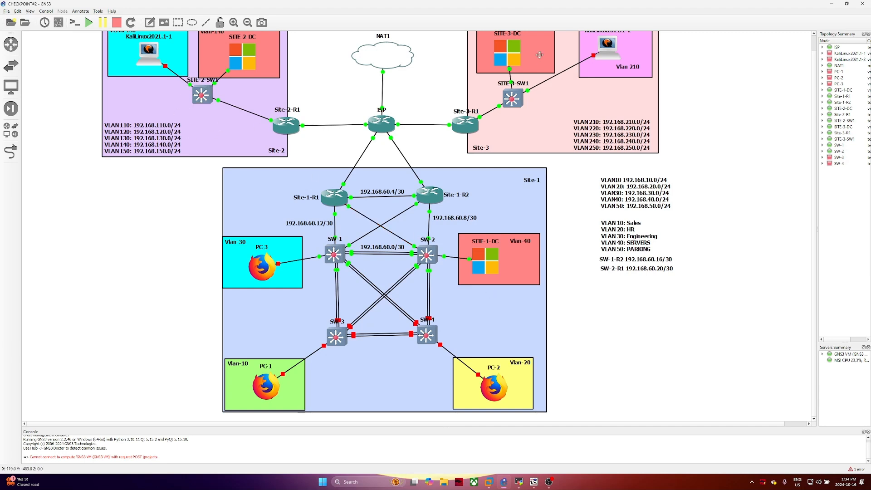
pyautogui.moveTo(515, 97)
pyautogui.scroll(1, 639, 82)
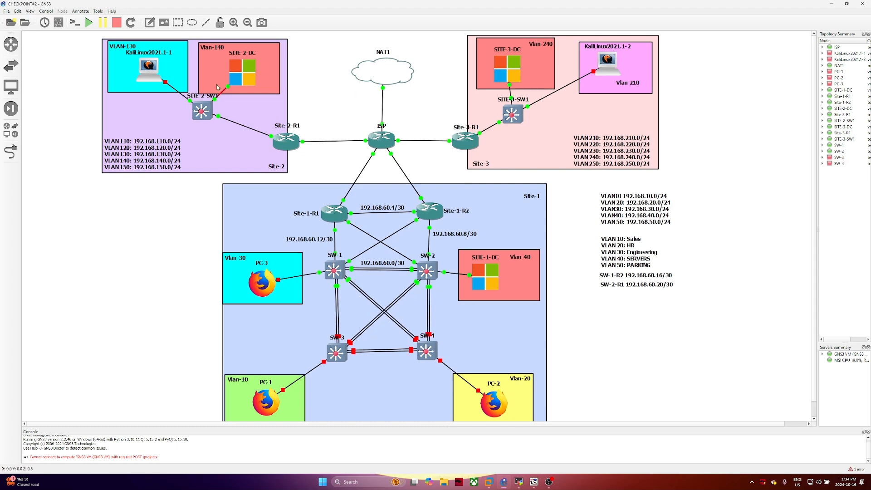
pyautogui.scroll(-1, 318, 301)
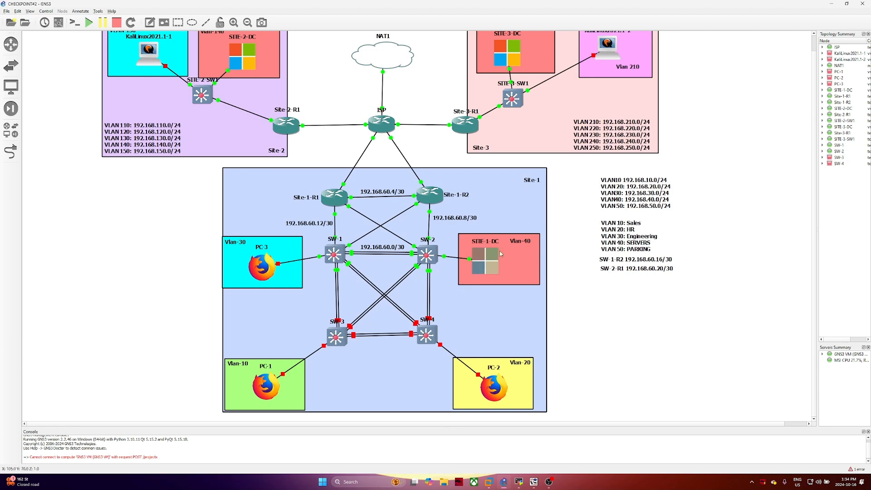
# Inspect the node details of the SITE-3-SW1, SW-1, SW-2 and SITE-2-SW1 switches in the topology
pyautogui.scroll(1, 490, 268)
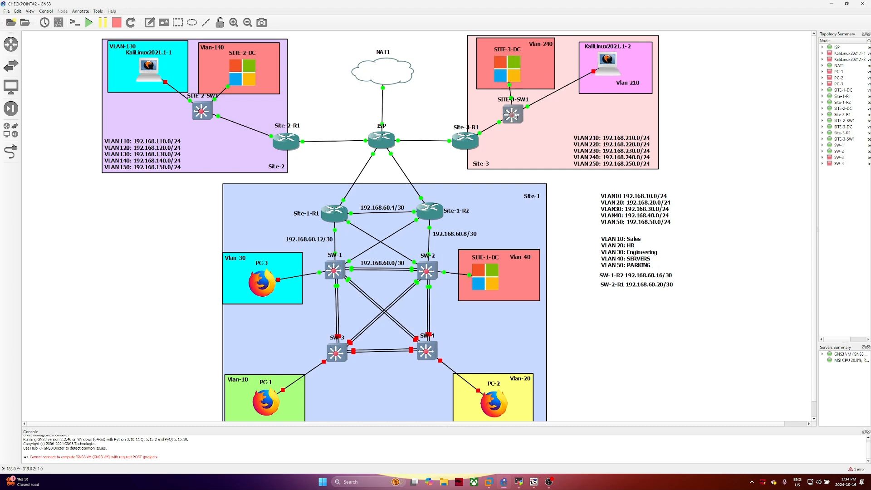
pyautogui.moveTo(516, 115)
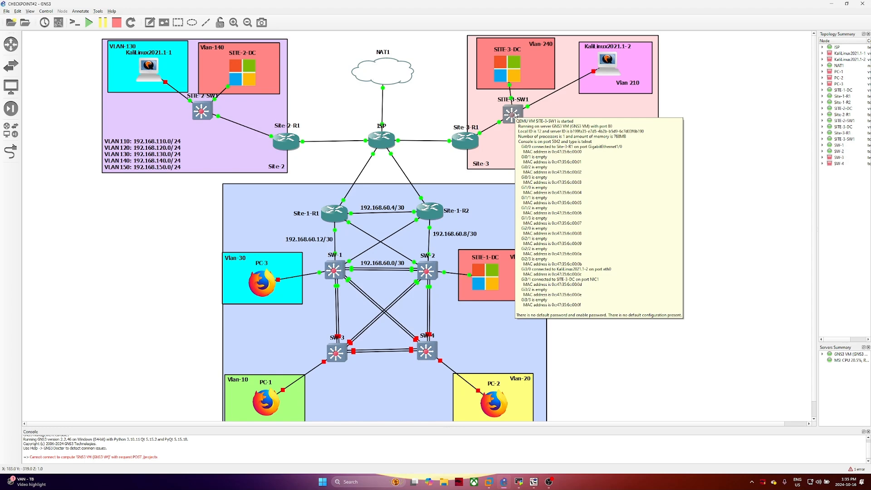
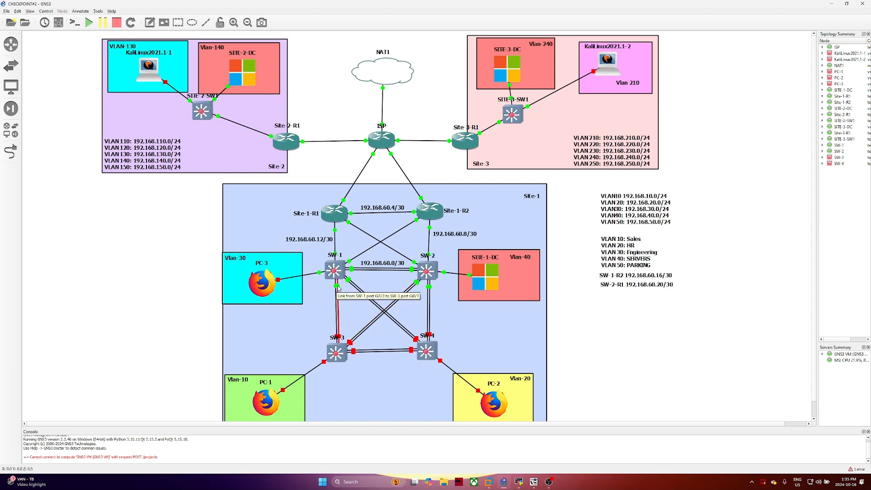
pyautogui.moveTo(344, 270)
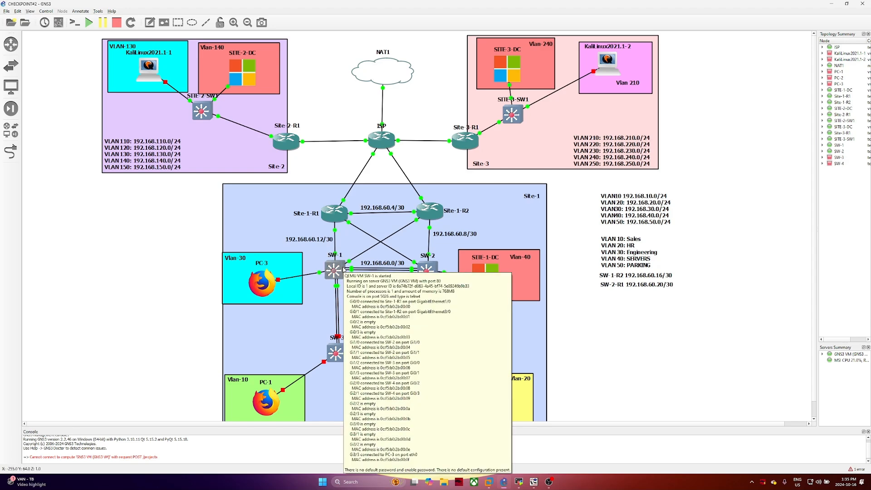
pyautogui.moveTo(422, 272)
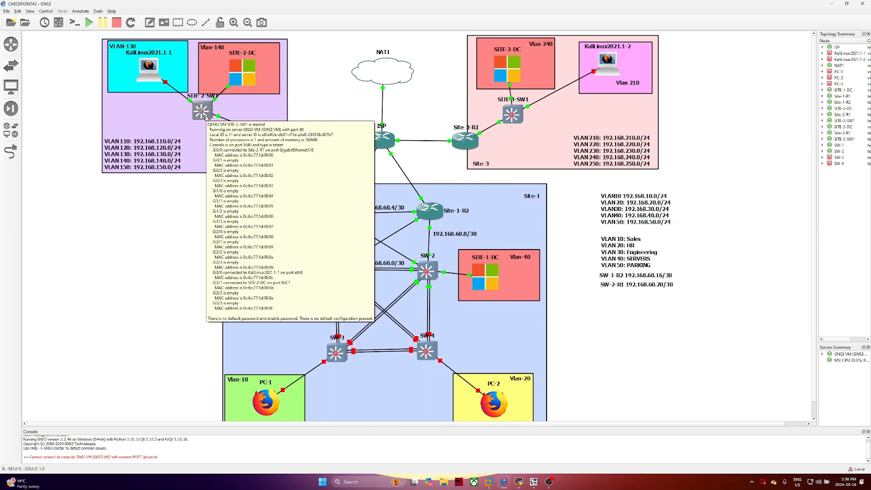
pyautogui.moveTo(521, 117)
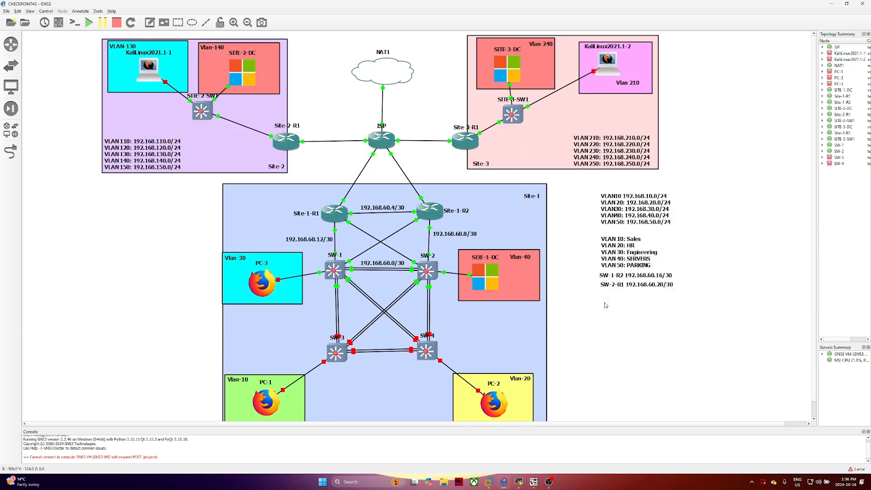
# Switch to MobaXterm, list SW-1's interfaces with "do sh ip int br", examine the Vlan30 entry, and return to GNS3
pyautogui.click(518, 482)
pyautogui.moveTo(188, 36); pyautogui.dragTo(121, 38)
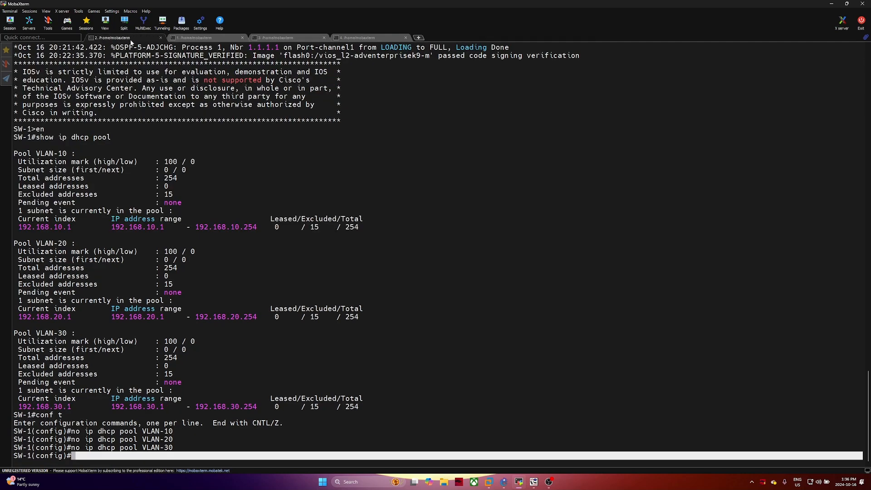
pyautogui.press('Return')
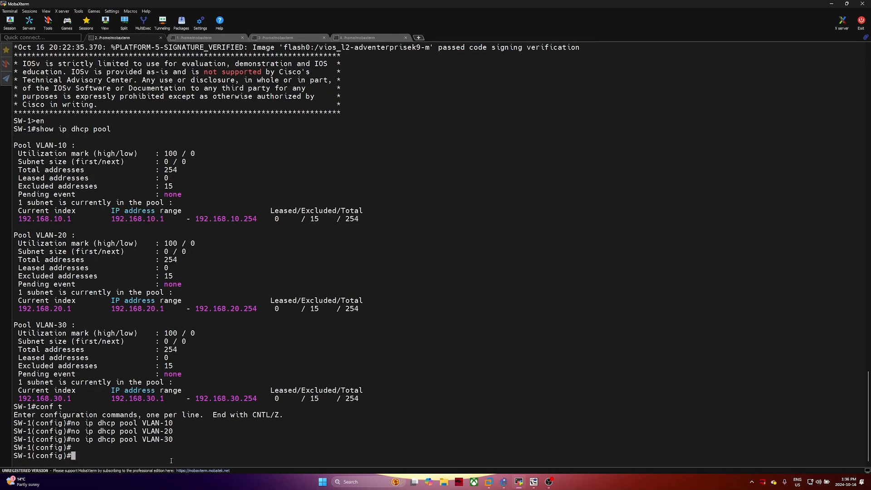
pyautogui.write('do sh ip int br')
pyautogui.press('Return')
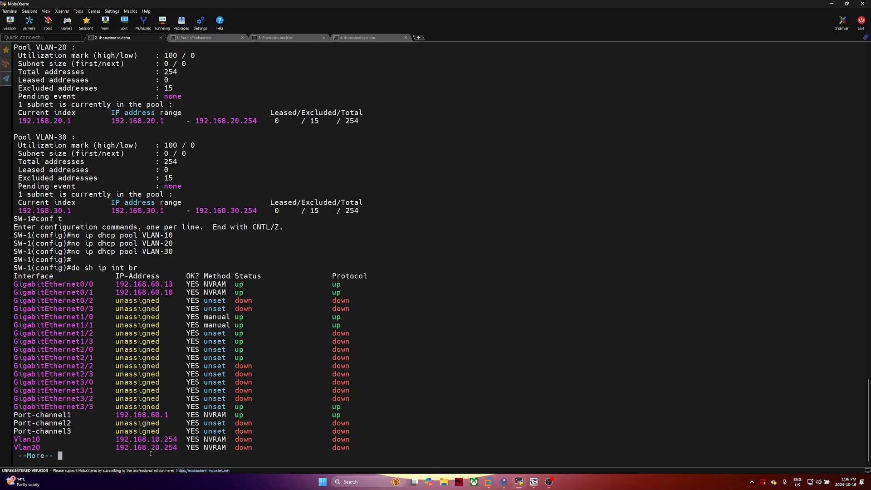
pyautogui.press('space')
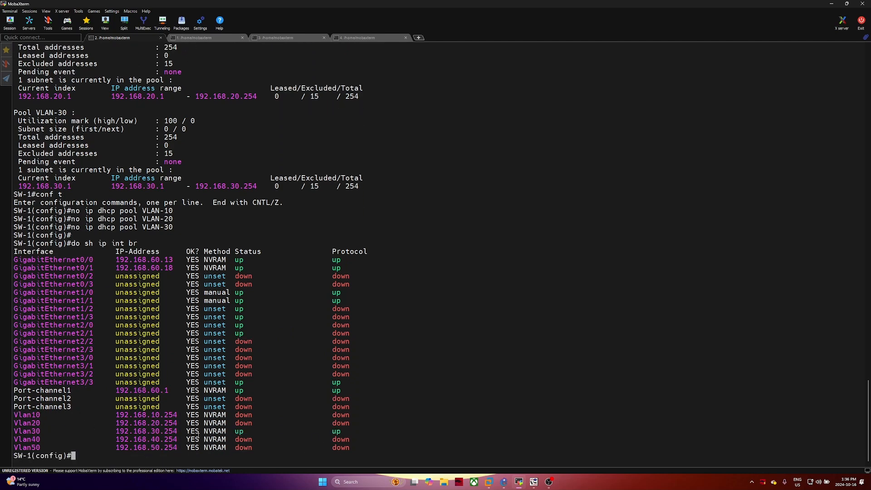
pyautogui.moveTo(84, 432); pyautogui.dragTo(359, 429)
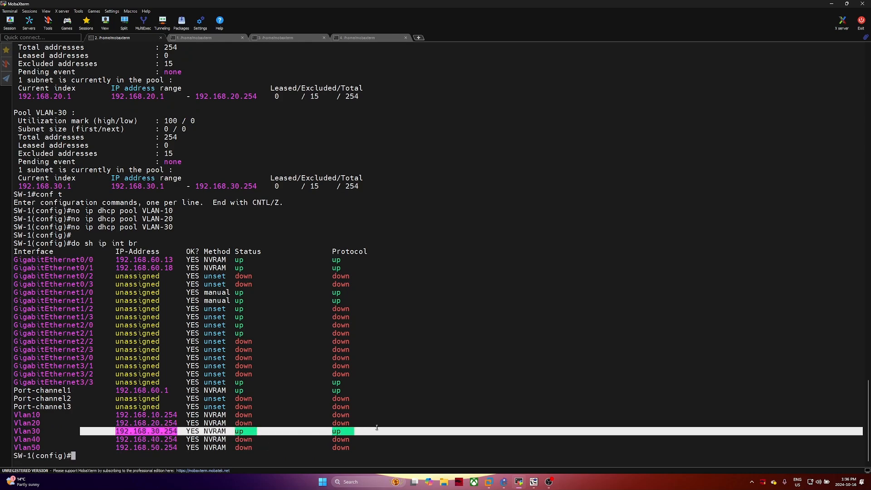
pyautogui.click(832, 3)
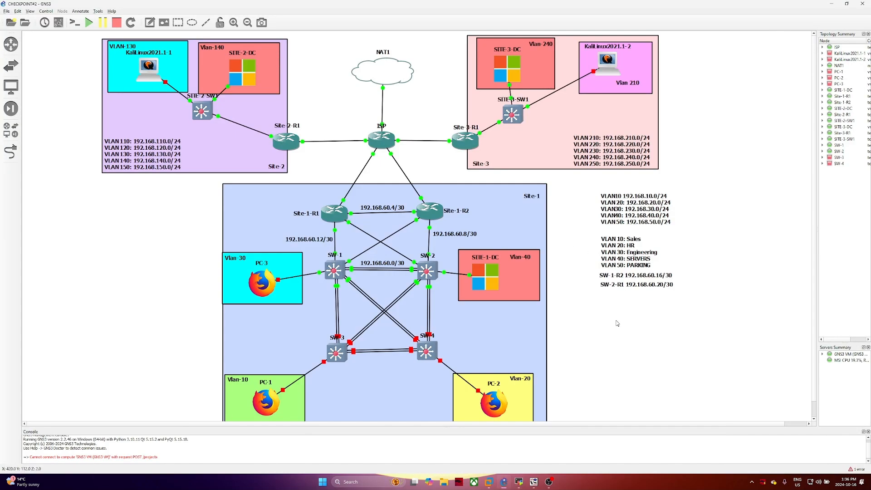
pyautogui.scroll(-1, 617, 323)
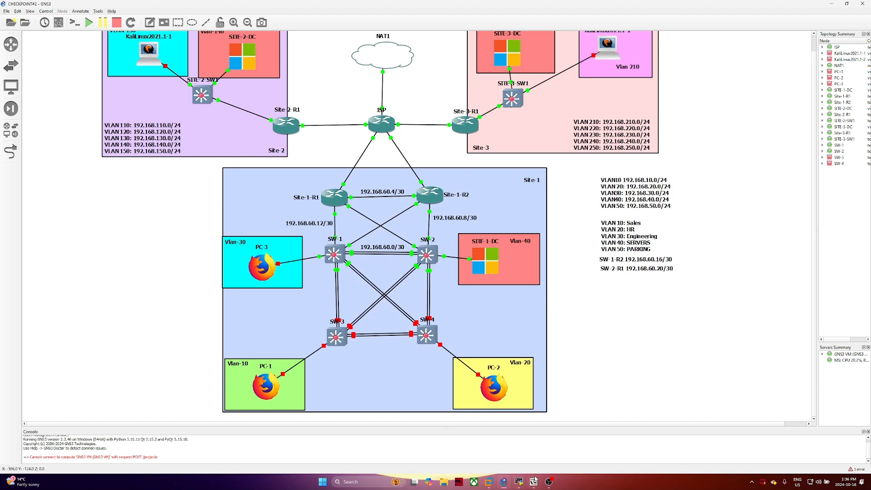
# Switch to the SW-2 session in MobaXterm, examine the Vlan40 entry in its interface list, and return to GNS3
pyautogui.click(516, 485)
pyautogui.click(516, 484)
pyautogui.click(516, 485)
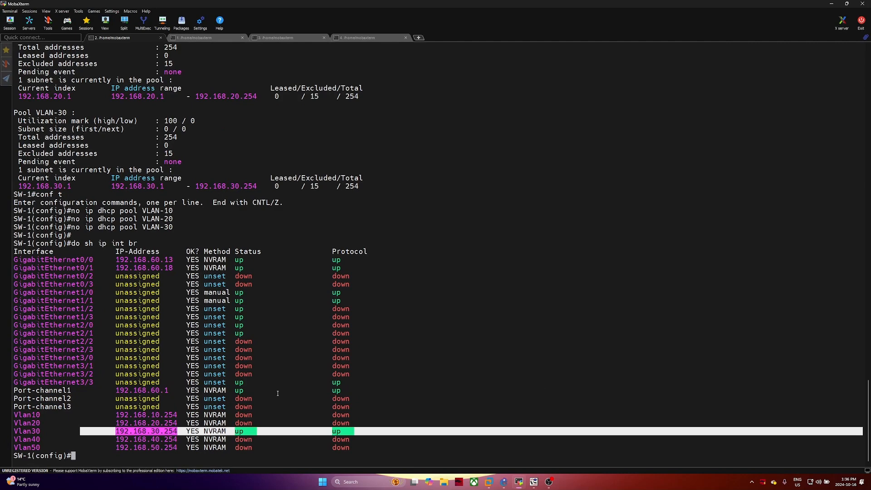
pyautogui.click(191, 39)
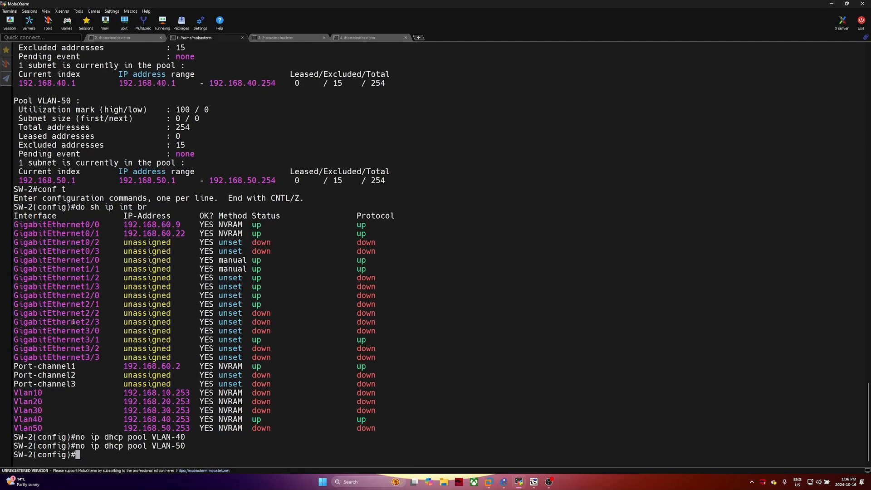
pyautogui.moveTo(35, 430); pyautogui.dragTo(14, 419)
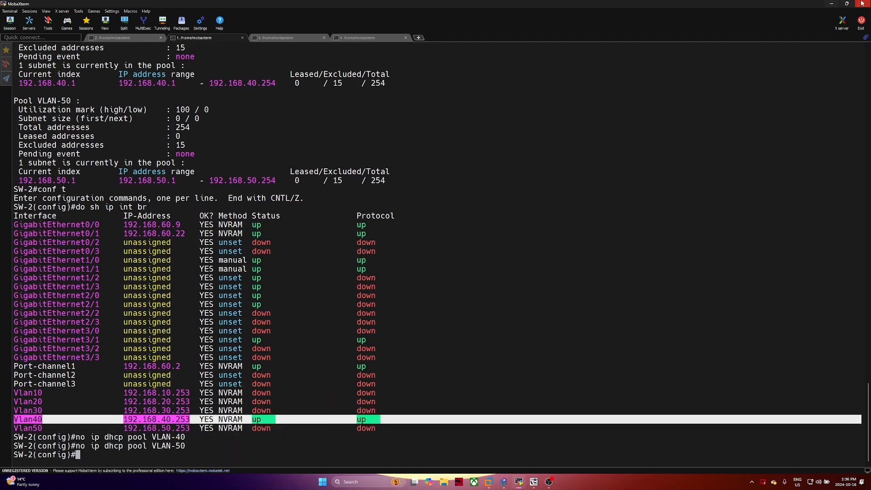
pyautogui.click(837, 5)
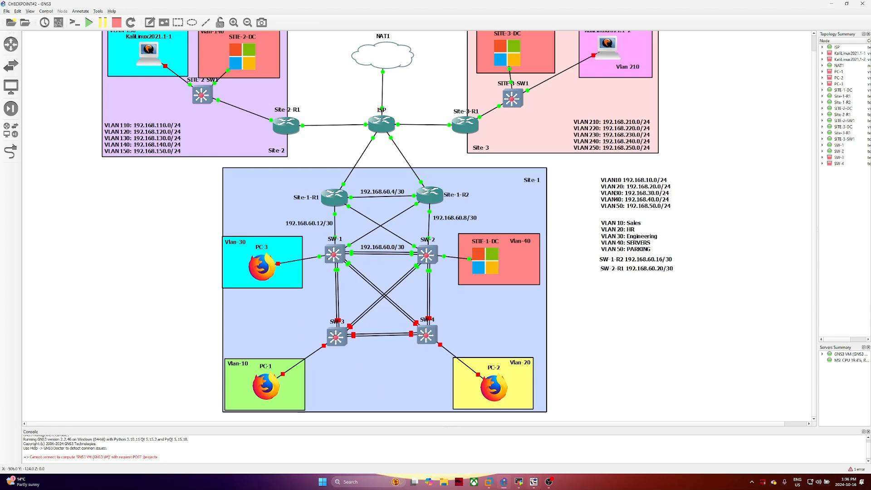
# Return to the SW-1 session in MobaXterm and enter interface configuration with "int vlan 10"
pyautogui.click(534, 482)
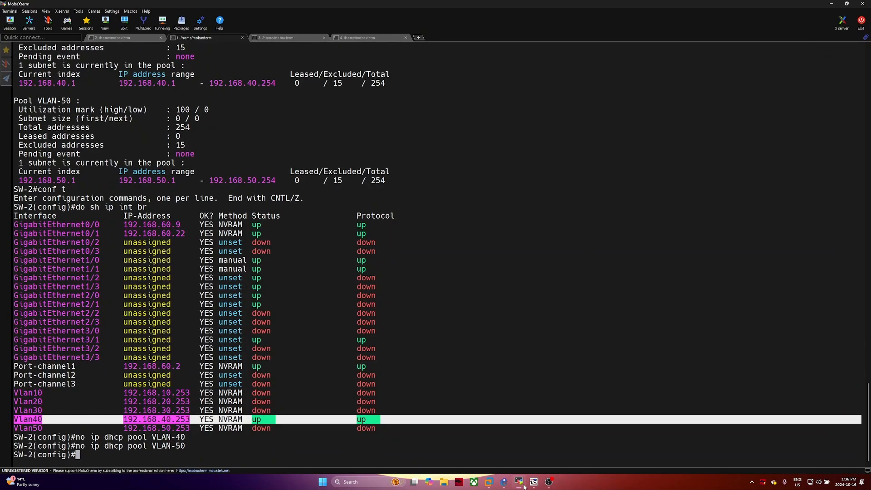
pyautogui.click(113, 37)
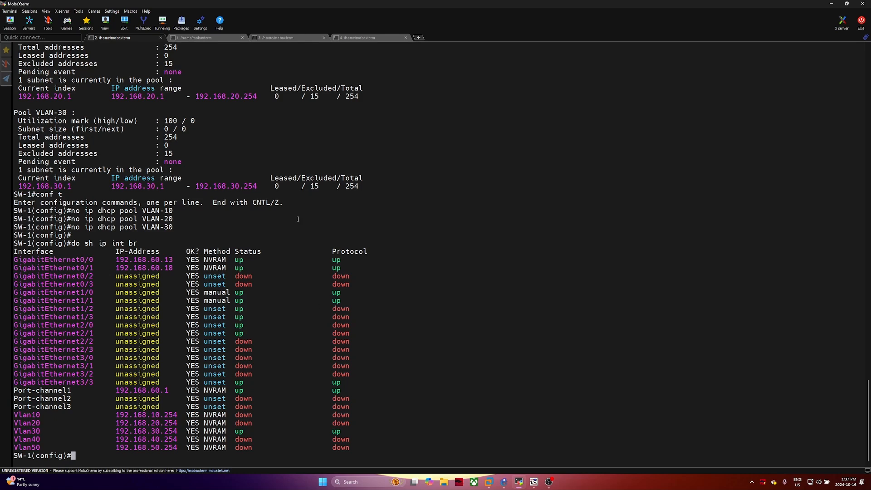
pyautogui.write('int vlan 10')
pyautogui.press('Return')
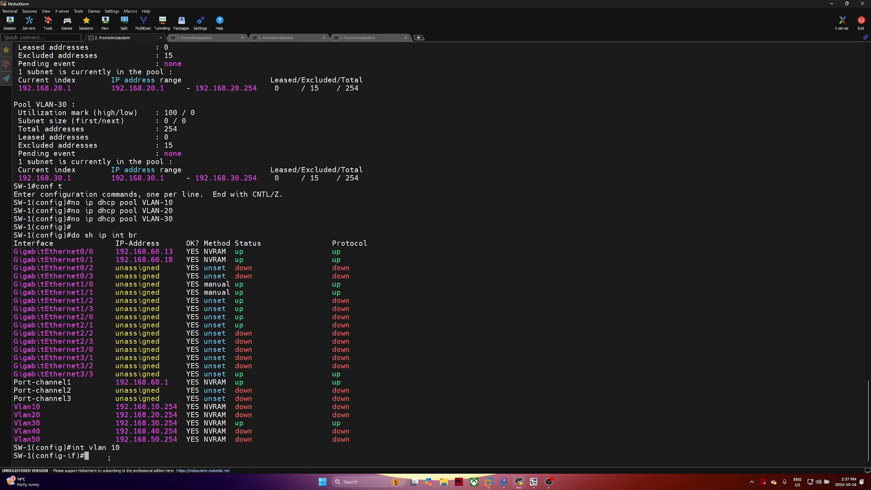
# List the available ip subcommands for SW-1's VLAN 10 interface and begin an "ip helper-address" command without an address
pyautogui.write('IP')
pyautogui.press('BackSpace')
pyautogui.press('BackSpace')
pyautogui.press('BackSpace')
pyautogui.write('ip he')
pyautogui.press('Tab')
pyautogui.press('BackSpace')
pyautogui.press('BackSpace')
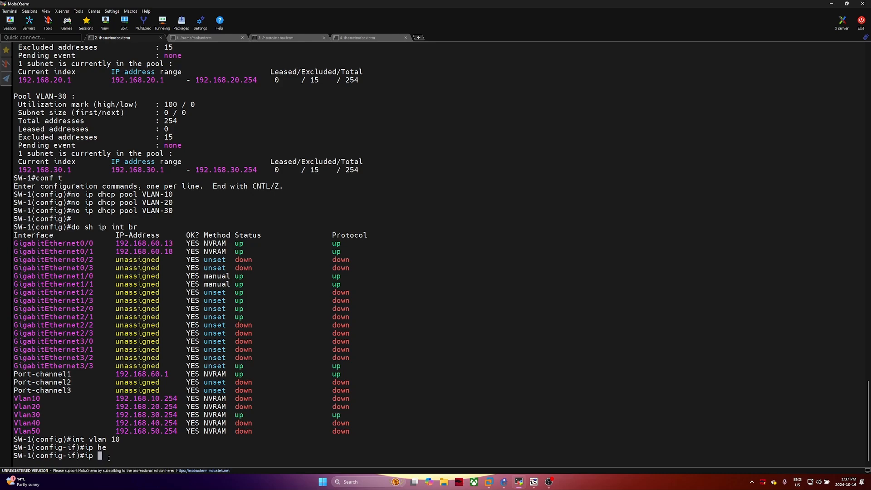
pyautogui.write('?')
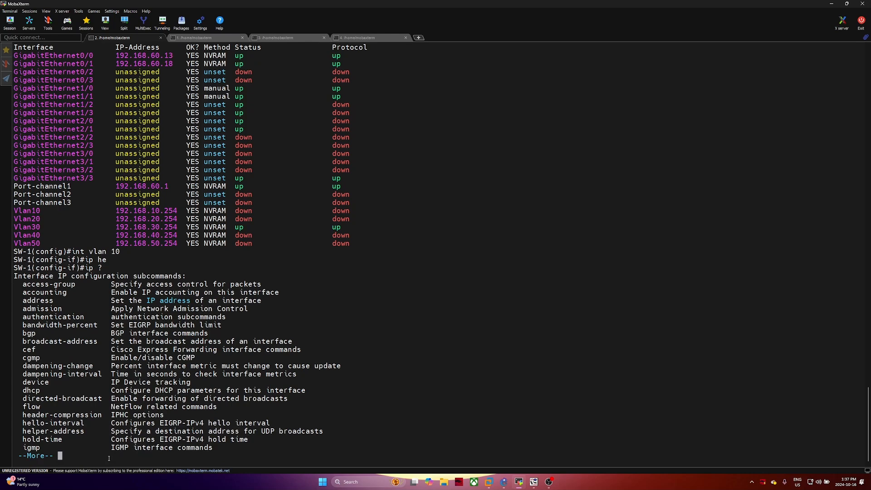
pyautogui.write('qhelper')
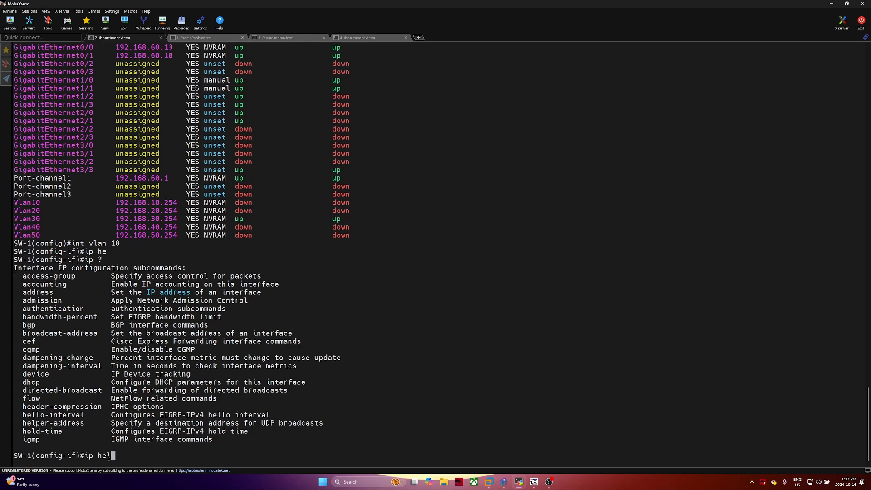
pyautogui.press('Tab')
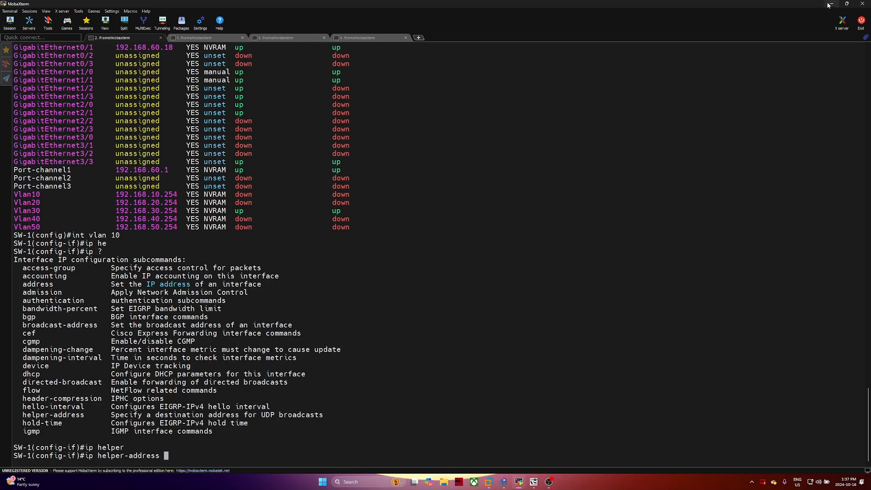
# Open the SITE-1-DC server's viewer and look up its IPv4 address in the Command Prompt output, then minimize the viewer
pyautogui.hotkey('alt', 'Tab')
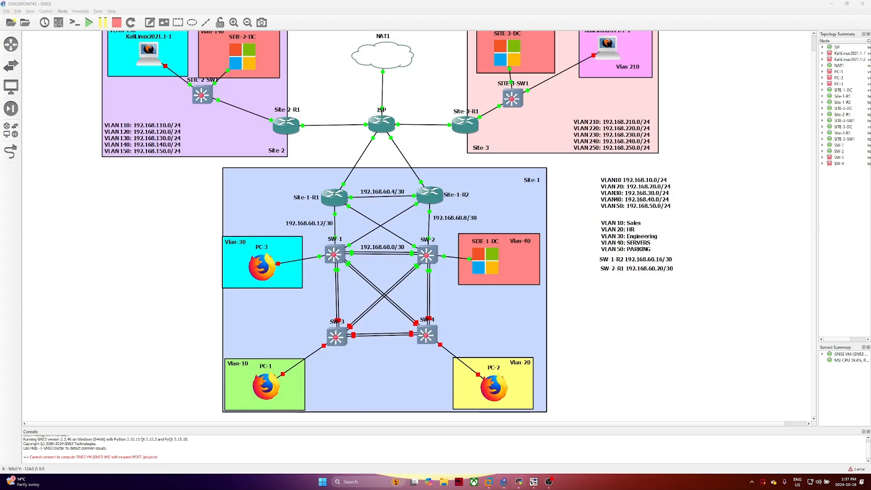
pyautogui.hotkey('alt', 'Tab')
pyautogui.click(831, 5)
pyautogui.moveTo(534, 481)
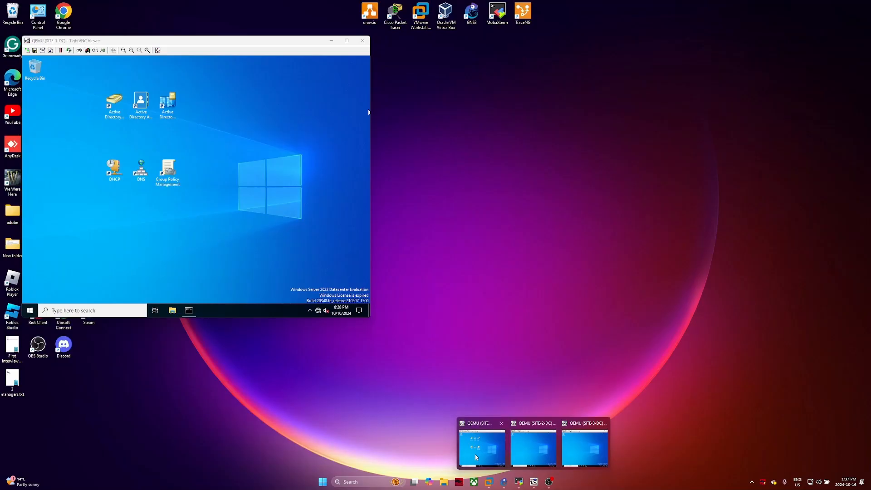
pyautogui.click(477, 458)
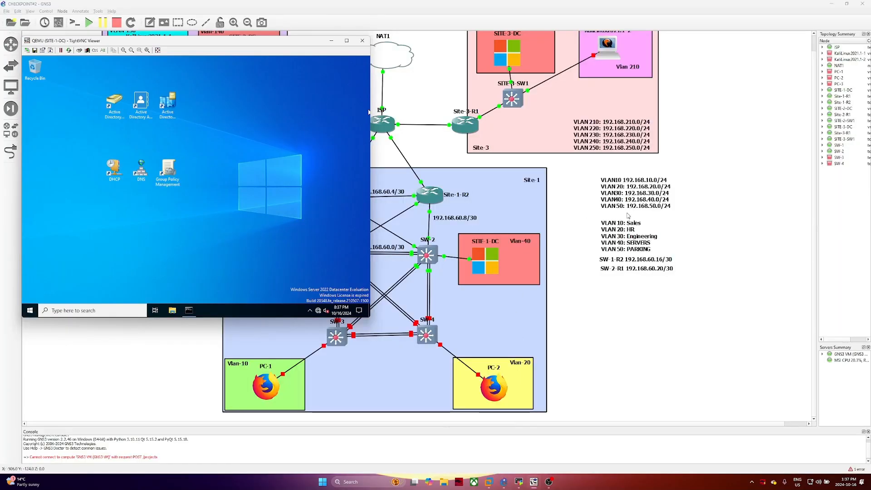
pyautogui.click(189, 311)
pyautogui.moveTo(142, 209); pyautogui.dragTo(185, 213)
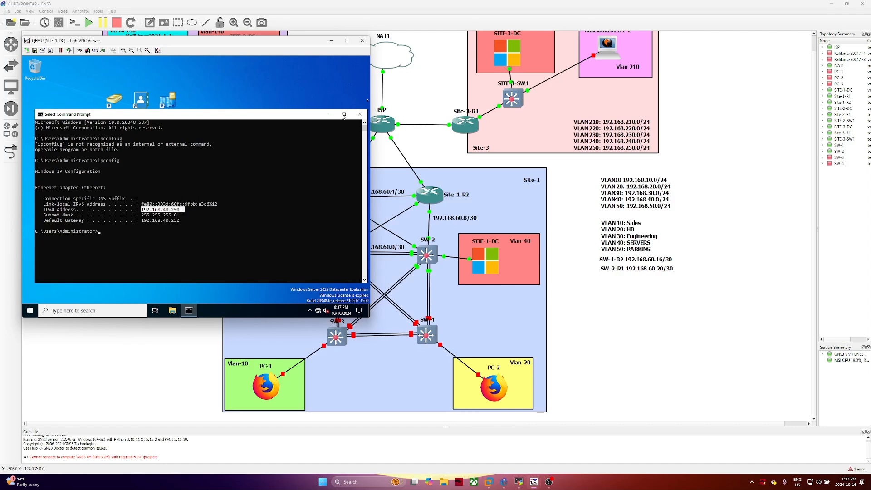
pyautogui.click(331, 42)
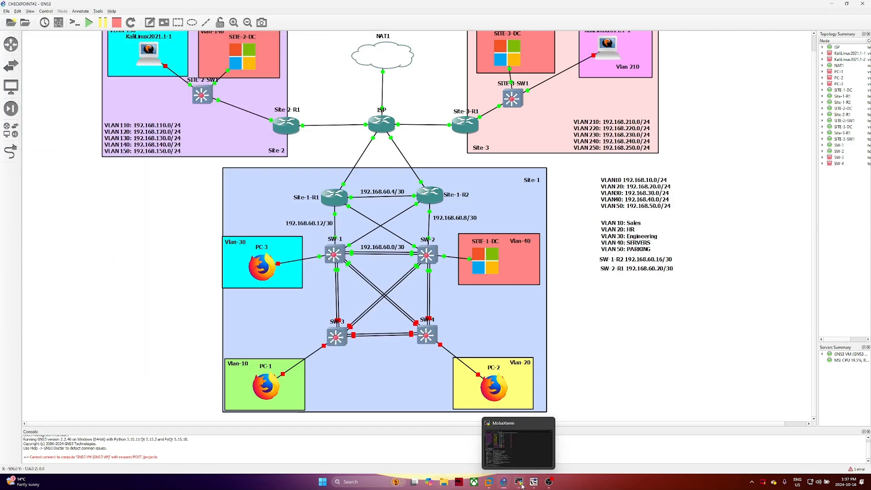
# Switch back to MobaXterm and complete the VLAN 10 helper address on SW-1 as 192.168.40.250
pyautogui.click(520, 483)
pyautogui.write('1')
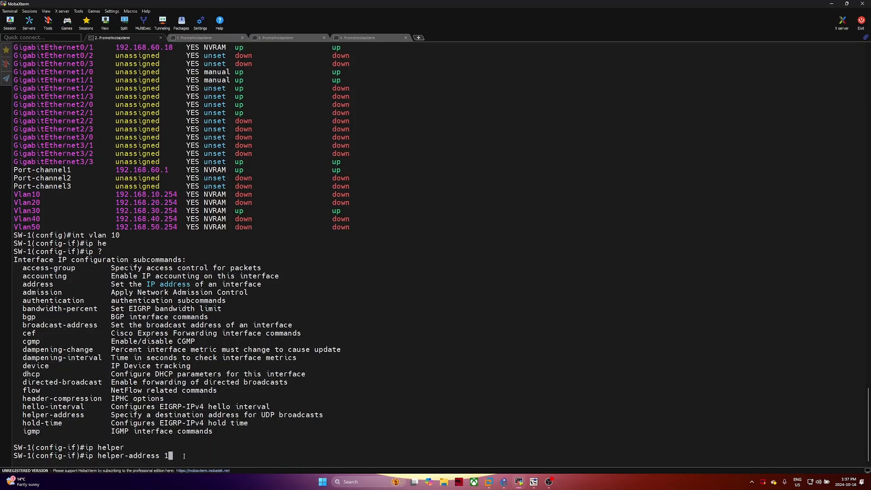
pyautogui.write('92.168.40.250')
pyautogui.press('Return')
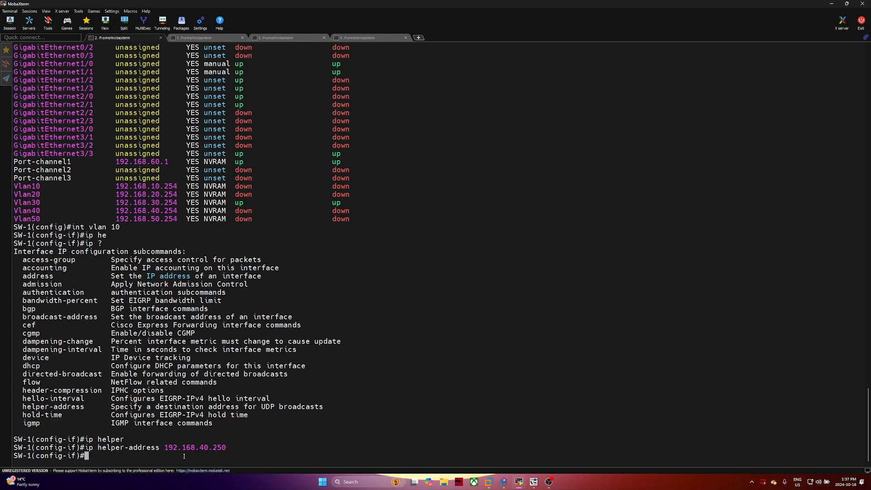
# Restart SW-1's VLAN 10 interface with "shut" and "no shut", and exit its interface configuration
pyautogui.write('shut')
pyautogui.press('Return')
pyautogui.write('no shut')
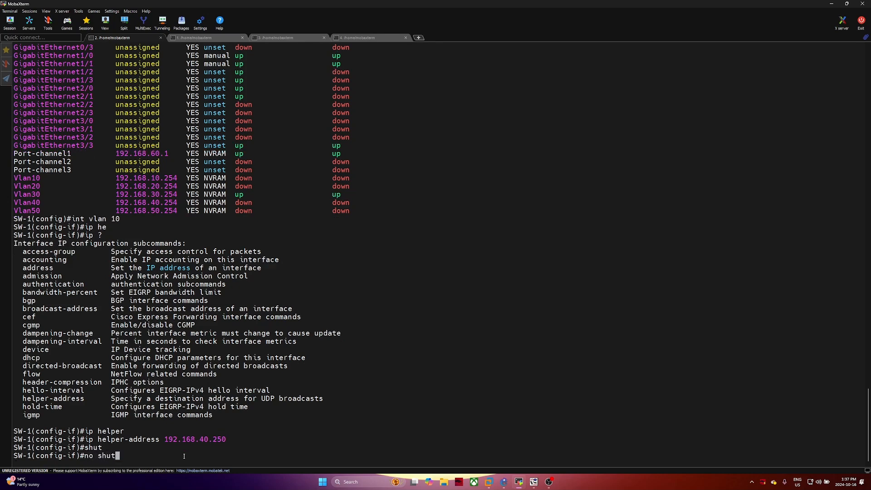
pyautogui.press('Return')
pyautogui.write('ex')
pyautogui.press('Return')
# Set the DHCP helper address on SW-1's VLAN 20 interface to 192.168.40.250
pyautogui.write('int vlan 20')
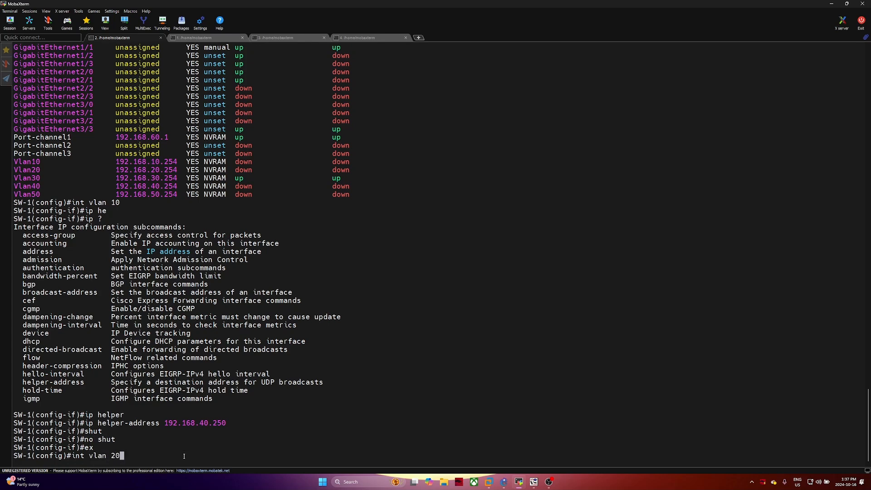
pyautogui.press('Return')
pyautogui.write('ip helper')
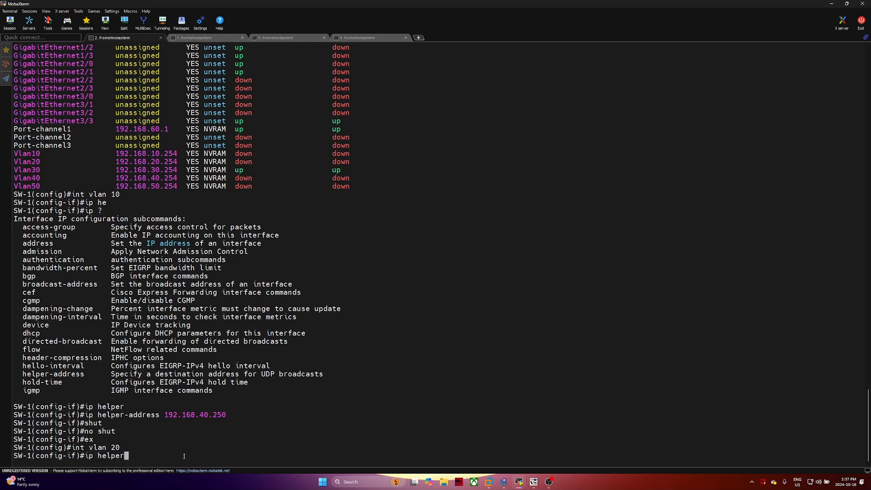
pyautogui.press('Tab')
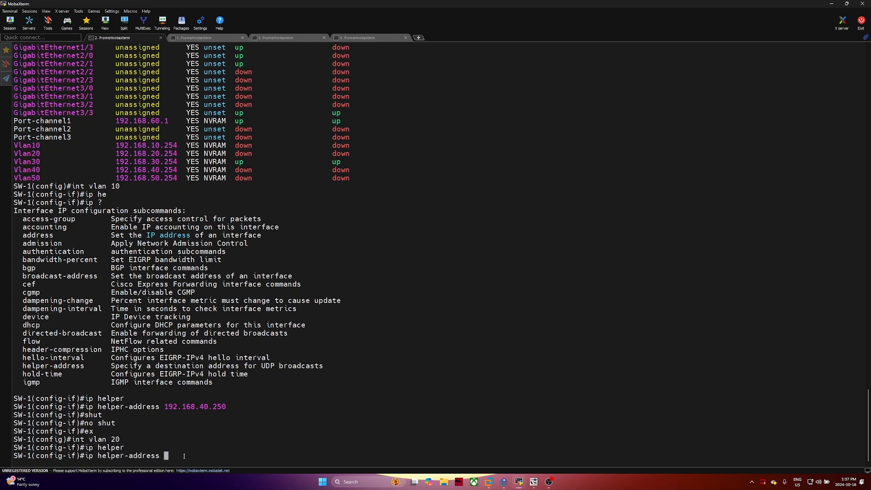
pyautogui.write('192.168.40.250')
pyautogui.press('Return')
# Restart SW-1's VLAN 20 interface with "shut" and "no shut"
pyautogui.write('shut')
pyautogui.press('Return')
pyautogui.write('nos hut')
pyautogui.press('Return')
pyautogui.press('Up')
pyautogui.press('BackSpace')
pyautogui.press('BackSpace')
pyautogui.press('BackSpace')
pyautogui.press('BackSpace')
pyautogui.press('BackSpace')
pyautogui.write('shut')
pyautogui.press('Return')
pyautogui.press('Return')
# Enter SW-1's VLAN 30 interface configuration and set its helper address to 192.168.40.250
pyautogui.write('int vlan 3')
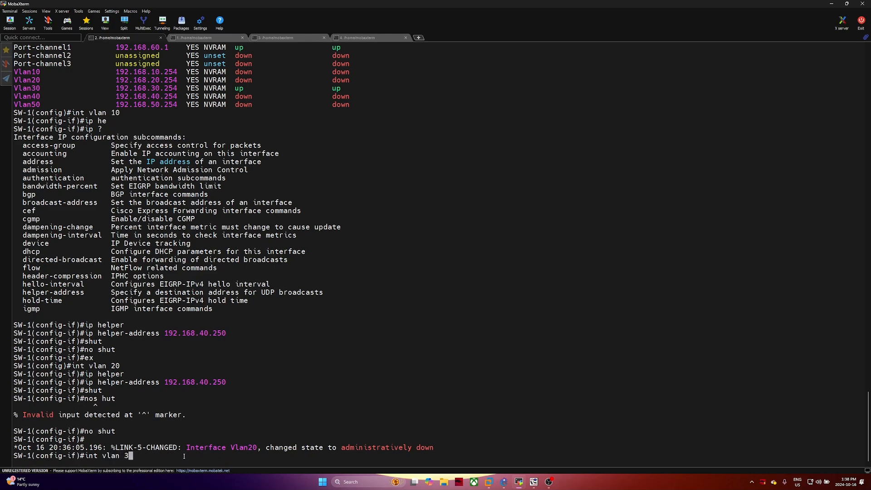
pyautogui.write('0')
pyautogui.press('Return')
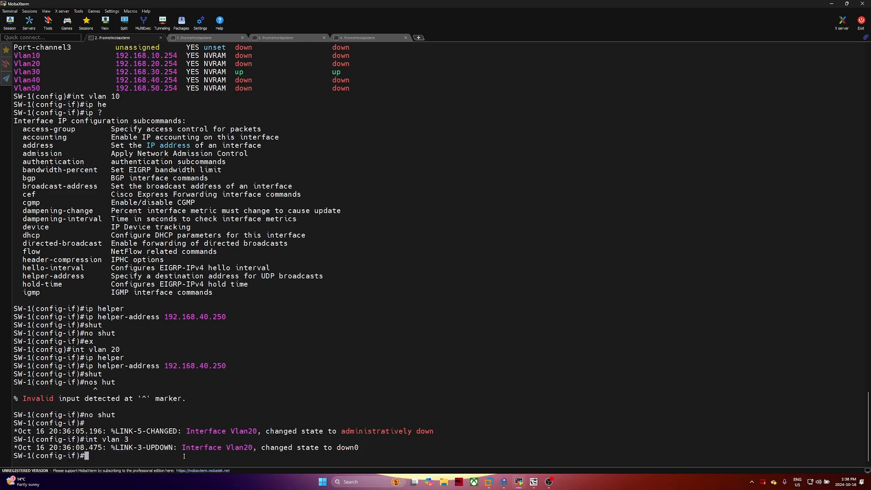
pyautogui.press('Up')
pyautogui.press('Return')
pyautogui.write('ip he')
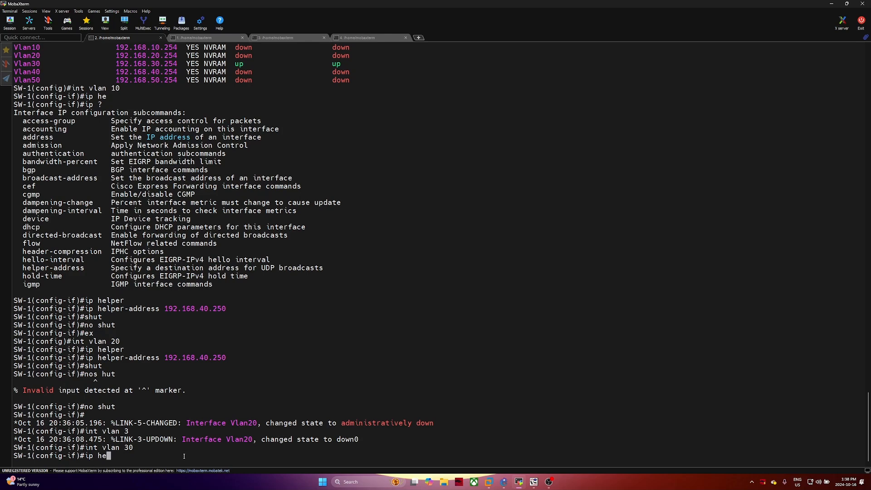
pyautogui.press('Tab')
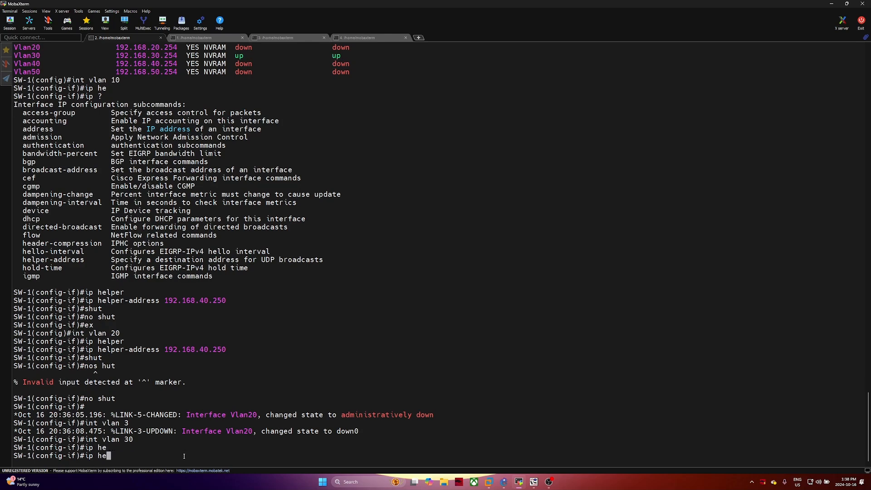
pyautogui.write('lepr')
pyautogui.press('Tab')
pyautogui.press('BackSpace')
pyautogui.press('BackSpace')
pyautogui.press('BackSpace')
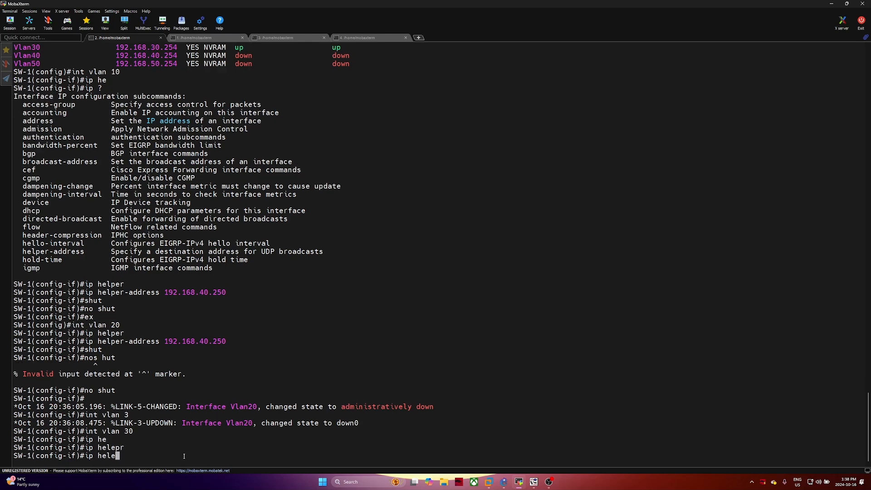
pyautogui.write('per')
pyautogui.press('Tab')
pyautogui.write('1921')
pyautogui.press('BackSpace')
pyautogui.write('.168')
pyautogui.press('BackSpace')
pyautogui.press('BackSpace')
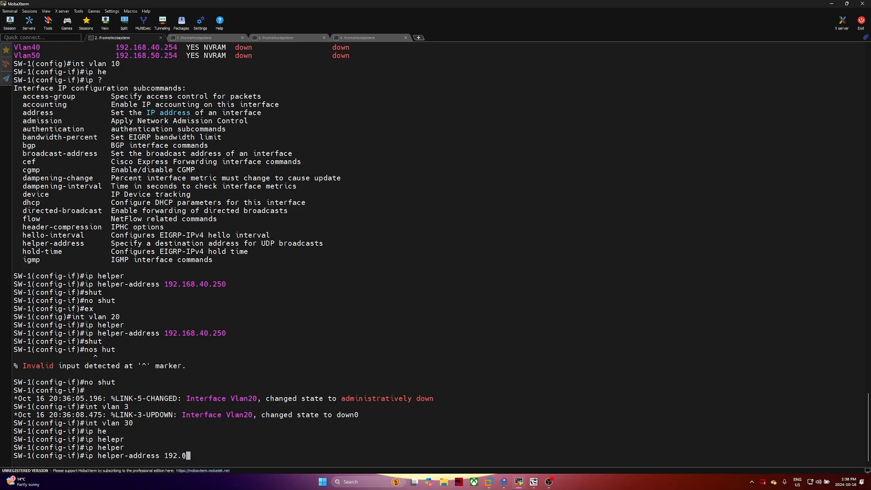
pyautogui.write('68.40.250')
pyautogui.press('Return')
# Restart SW-1's VLAN 30 interface with "shut" and "no shut", and exit its interface configuration
pyautogui.write('shut')
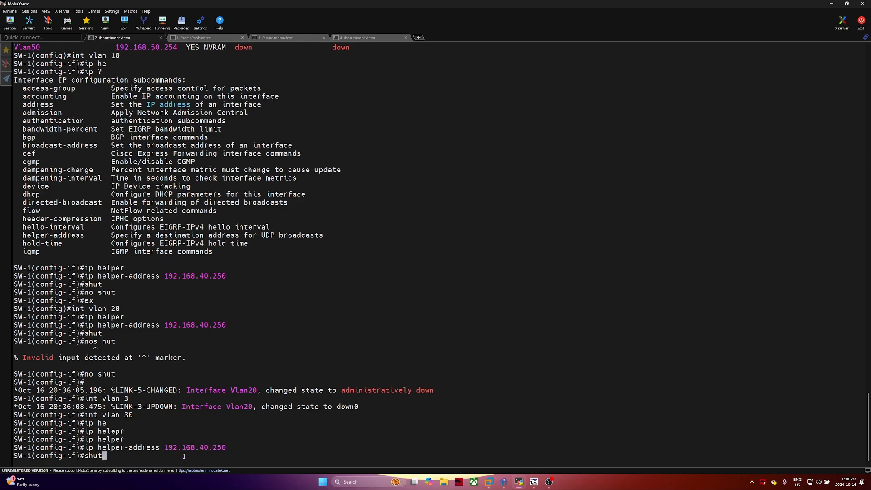
pyautogui.press('Return')
pyautogui.write('no shut')
pyautogui.press('Return')
pyautogui.press('Return')
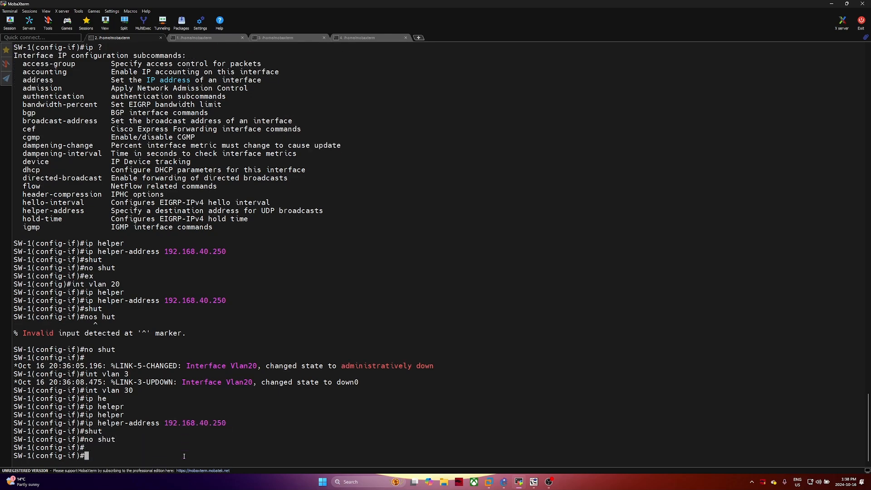
pyautogui.write('e')
pyautogui.press('Return')
pyautogui.press('Return')
pyautogui.press('Return')
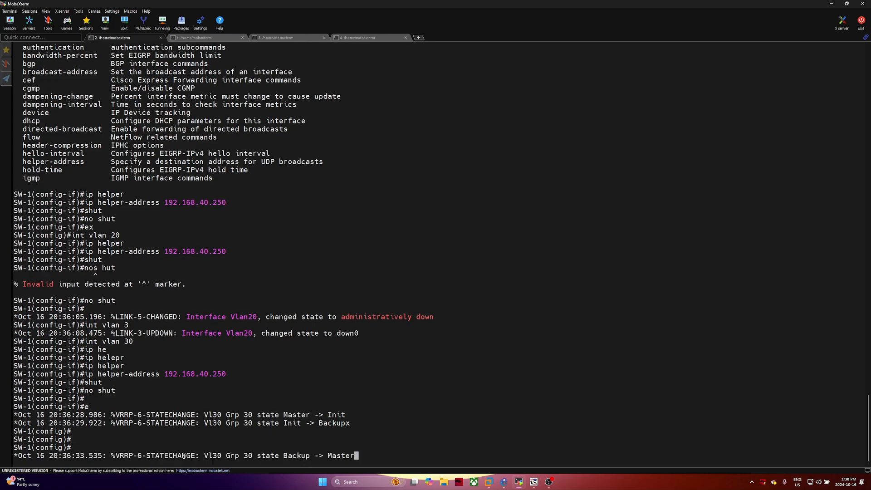
pyautogui.press('Return')
pyautogui.press('Return')
# Display SW-1's full interface summary with "do sh ip int br" to check the VLAN interfaces' status
pyautogui.write('do sh ip int br')
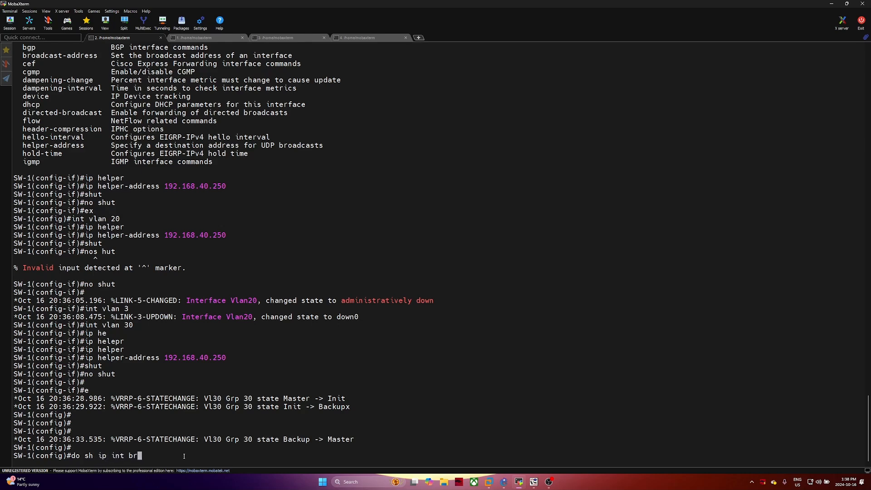
pyautogui.press('Return')
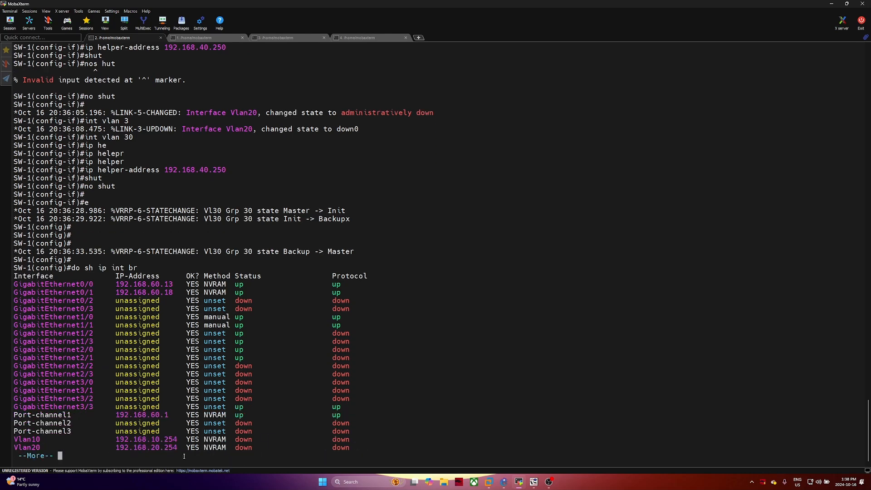
pyautogui.press('space')
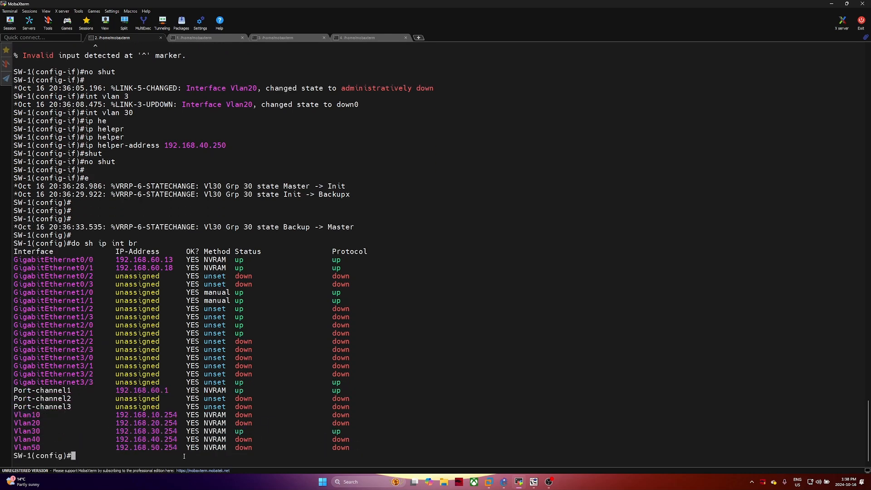
# Switch to the SW-2 terminal session and enter the configuration of its VLAN 40 interface
pyautogui.click(195, 38)
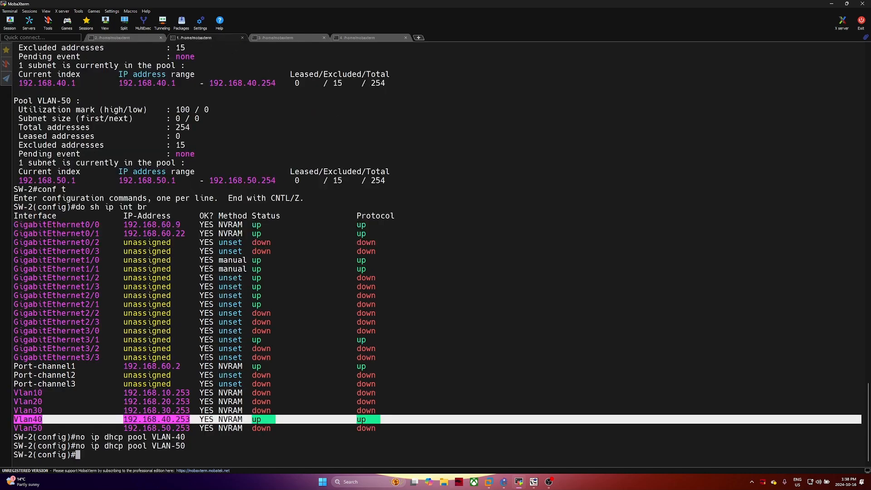
pyautogui.press('Return')
pyautogui.press('Return')
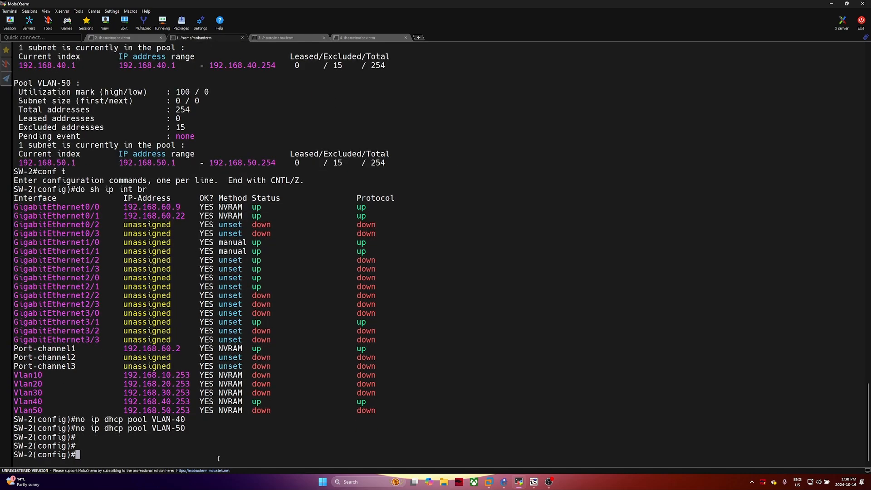
pyautogui.write('ip')
pyautogui.press('BackSpace')
pyautogui.press('BackSpace')
pyautogui.press('BackSpace')
pyautogui.write('int vlan 3')
pyautogui.press('BackSpace')
pyautogui.write('4')
pyautogui.write('0')
pyautogui.press('Return')
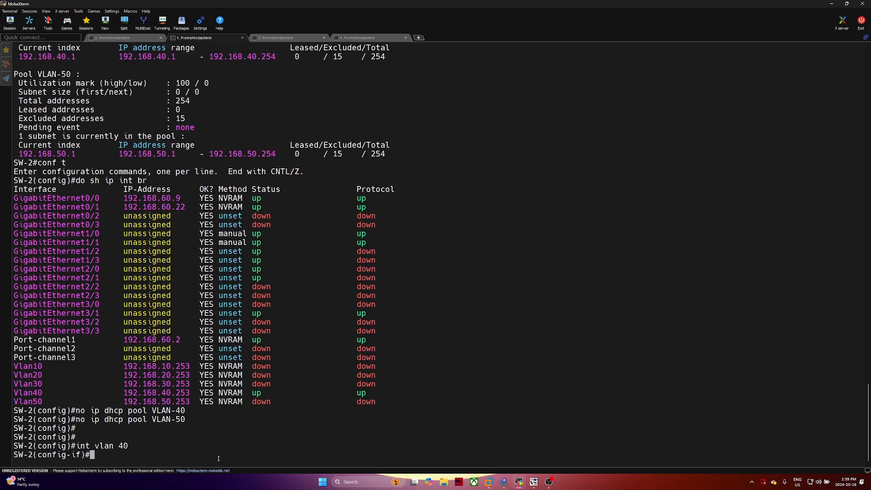
# Set the helper address on SW-2's VLAN 40 interface to 192.168.40.250
pyautogui.write('ip her')
pyautogui.press('Tab')
pyautogui.press('BackSpace')
pyautogui.write('lper')
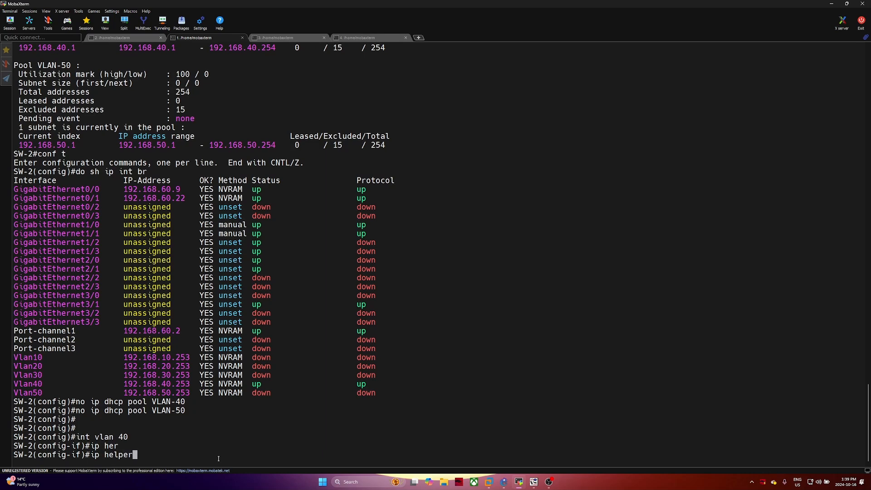
pyautogui.press('Tab')
pyautogui.write('192.168')
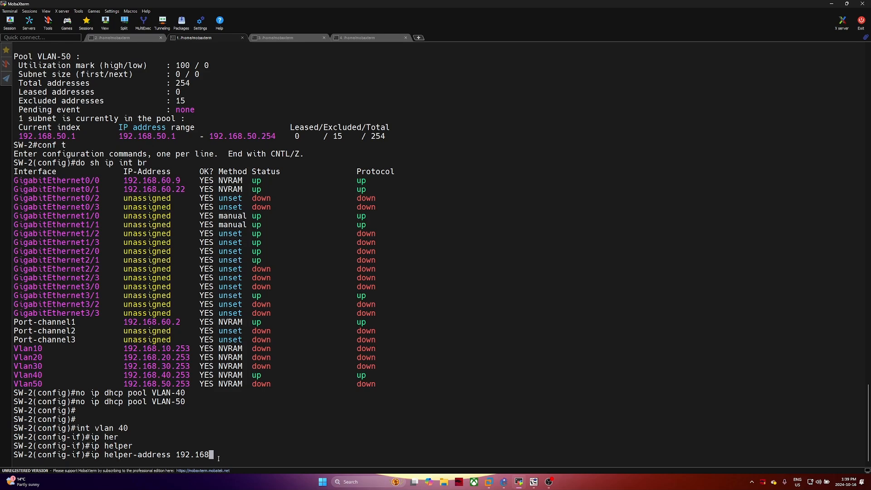
pyautogui.write('.40.250')
pyautogui.press('Return')
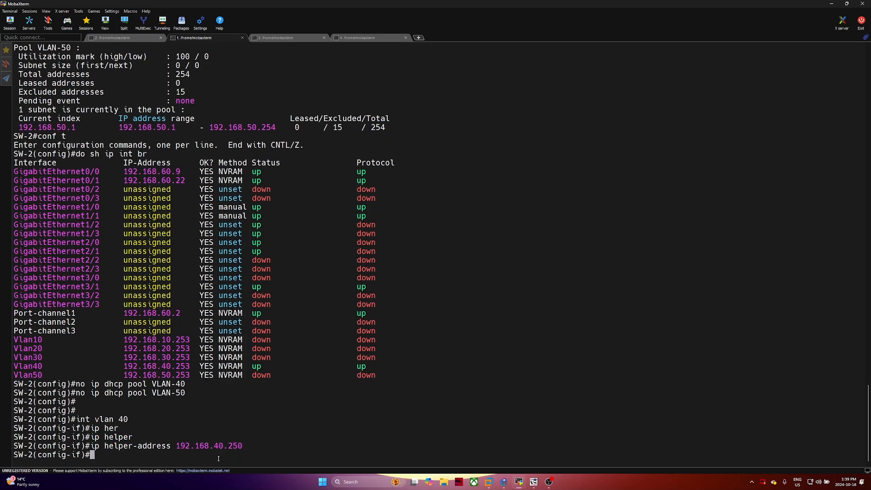
# Restart SW-2's VLAN 40 interface with "shut" and "no shut"
pyautogui.write('sht')
pyautogui.press('Return')
pyautogui.write('shut')
pyautogui.press('Return')
pyautogui.write('no shut')
pyautogui.press('Return')
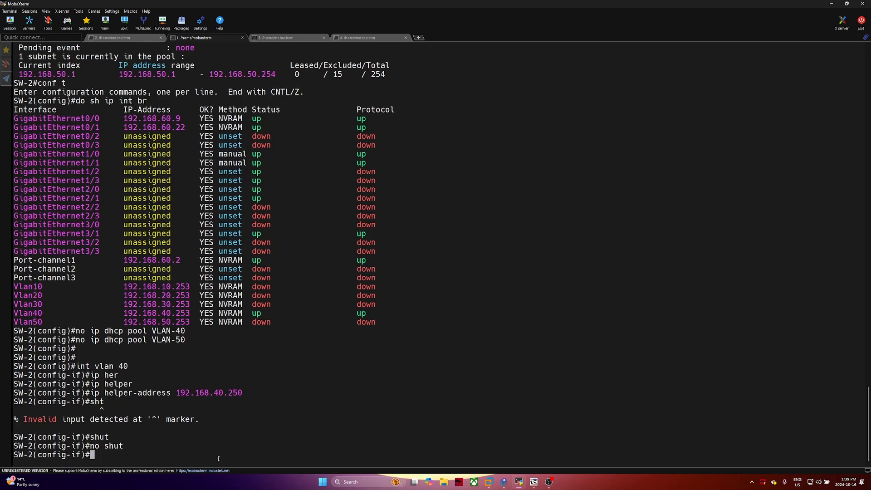
pyautogui.press('Return')
# Enter SW-2's VLAN 50 interface configuration and set its helper address to 192.168.40.250
pyautogui.write('int')
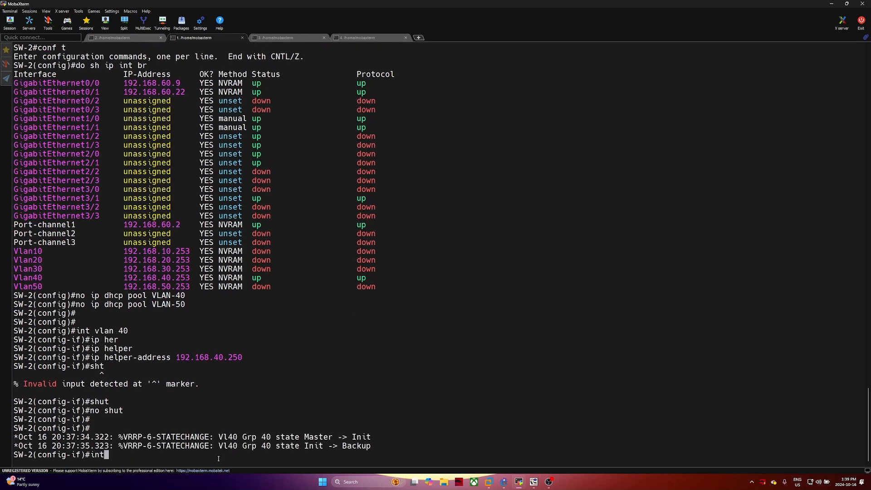
pyautogui.write(' vlan 50')
pyautogui.press('Return')
pyautogui.write('ip helpre')
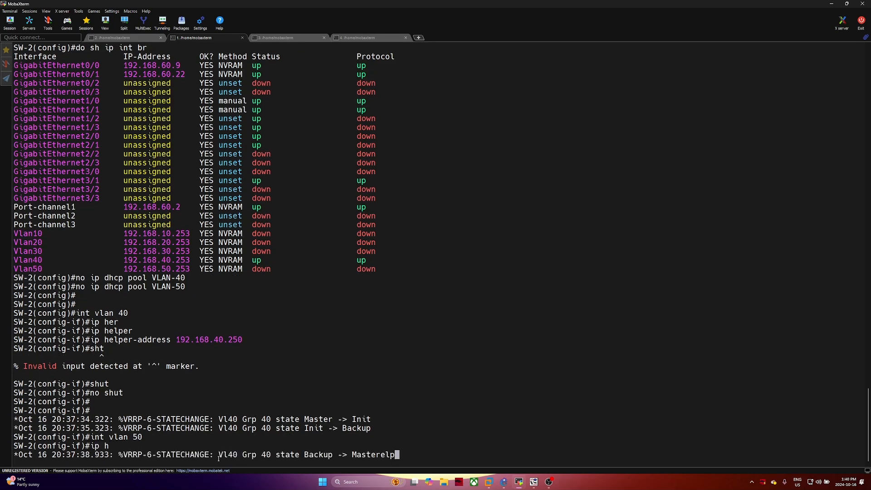
pyautogui.press('Return')
pyautogui.write('ip helpre')
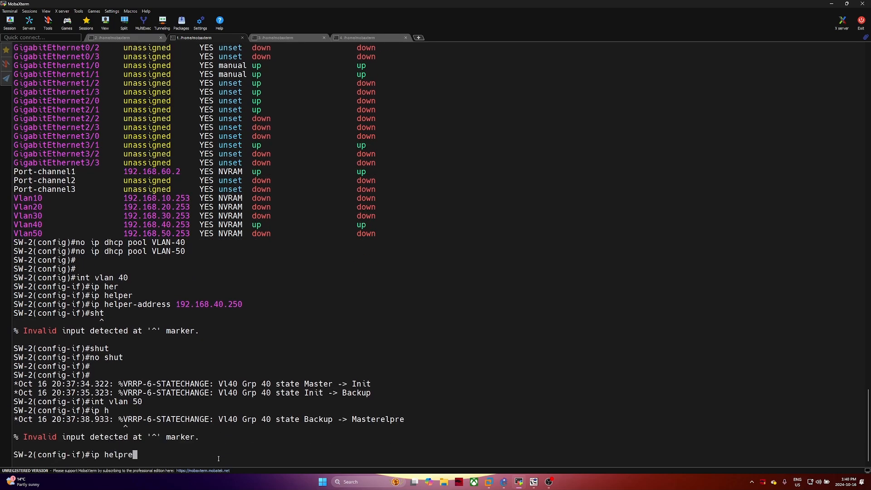
pyautogui.press('BackSpace')
pyautogui.press('BackSpace')
pyautogui.write('er')
pyautogui.press('Tab')
pyautogui.write('192.16')
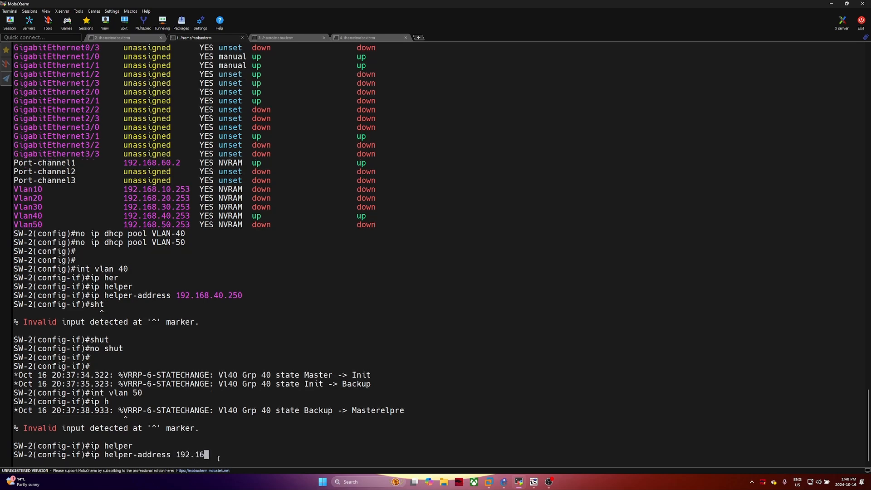
pyautogui.write('8.40.250')
pyautogui.press('Return')
# Restart SW-2's VLAN 50 interface with "shut" and "no shut", and exit its interface configuration
pyautogui.write('shut')
pyautogui.press('Return')
pyautogui.write('no shut')
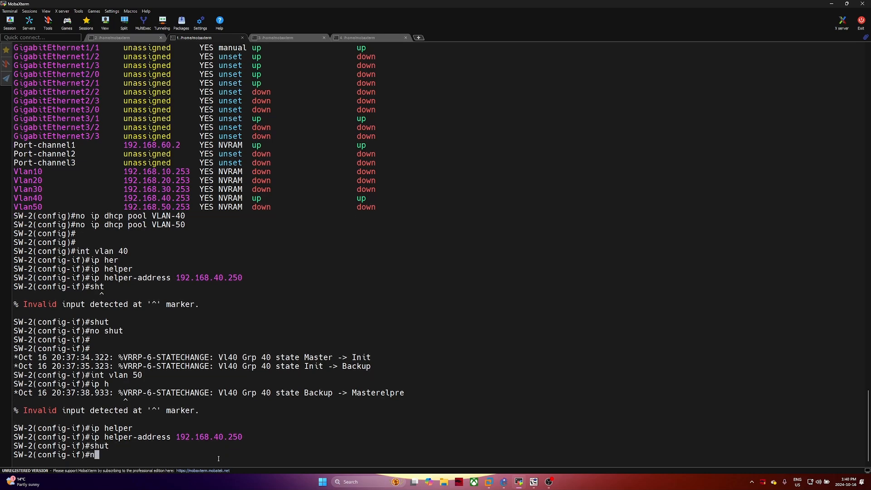
pyautogui.press('Return')
pyautogui.write('ex')
pyautogui.press('Return')
# Display SW-2's full interface summary with "do sh ip int br" and review the VLAN interfaces' status
pyautogui.write('do sh ip int br')
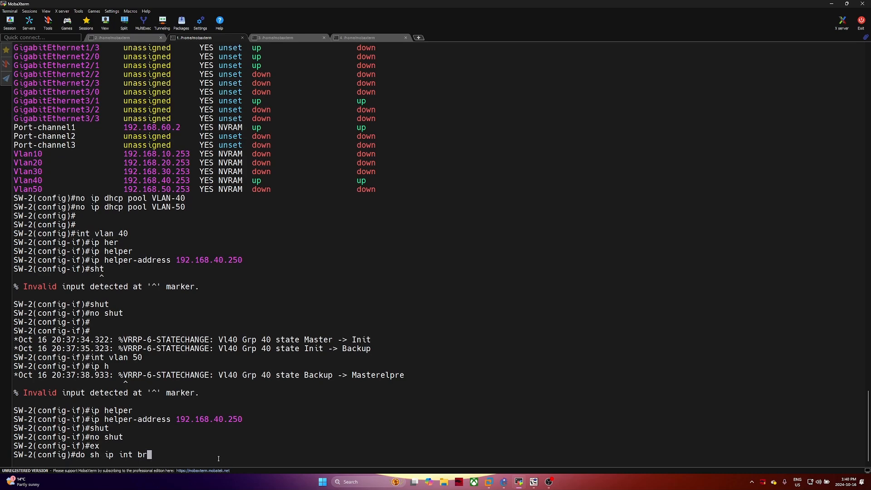
pyautogui.press('Return')
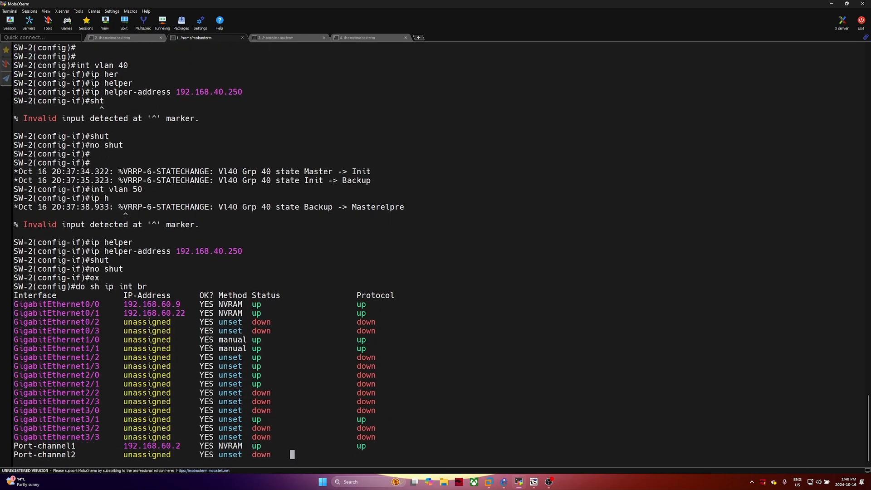
pyautogui.press('space')
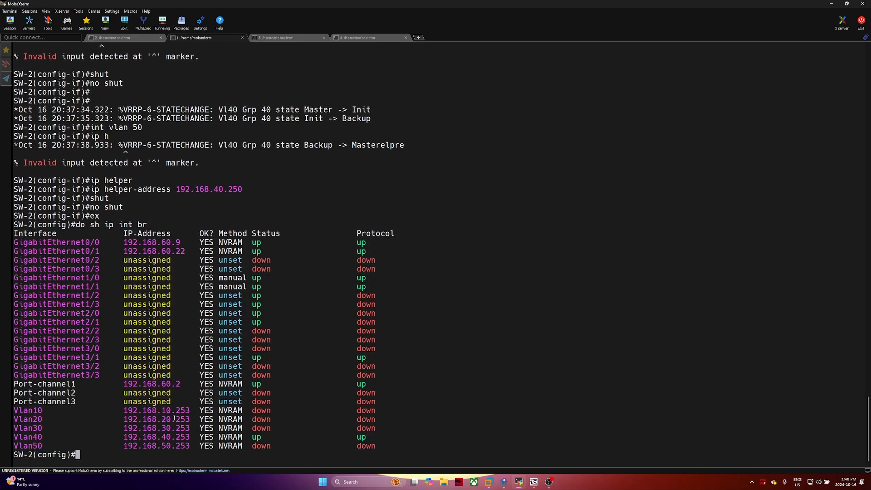
pyautogui.scroll(1, 442, 314)
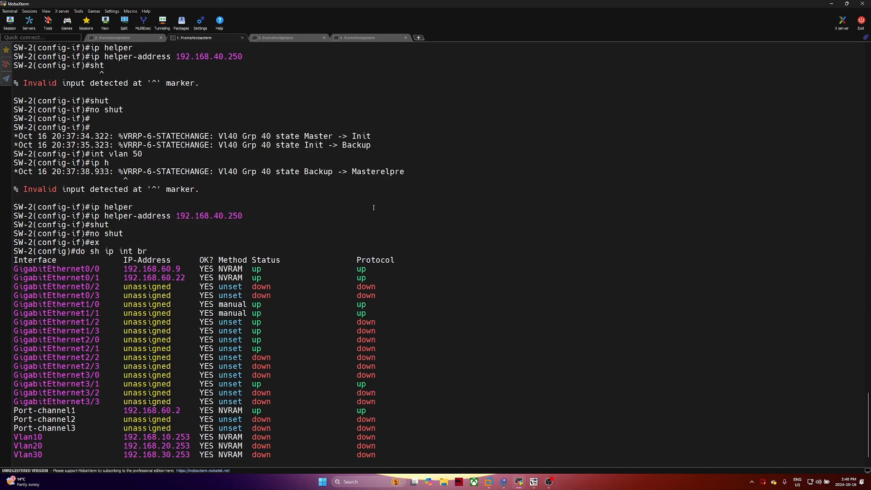
# Switch from the SW-2 terminal to the SITE-1-DC server's remote console through GNS3
pyautogui.click(832, 3)
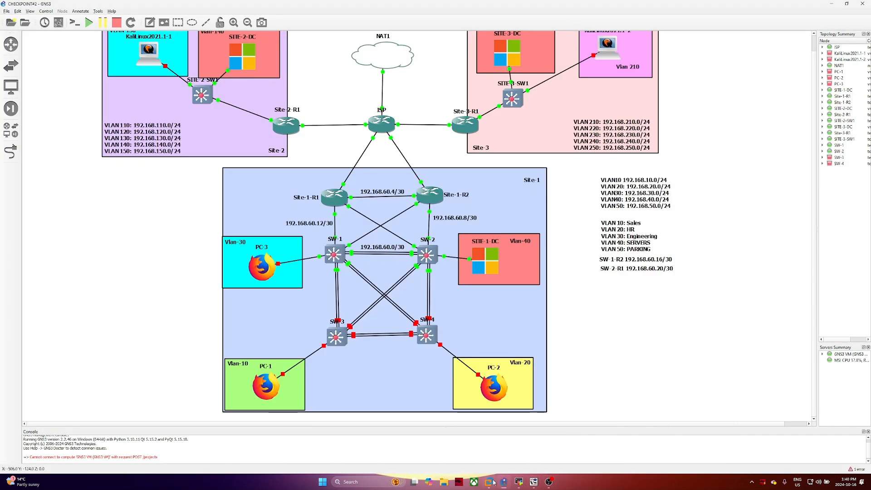
pyautogui.moveTo(535, 487)
pyautogui.click(483, 447)
pyautogui.moveTo(156, 44); pyautogui.dragTo(551, 44)
pyautogui.click(754, 114)
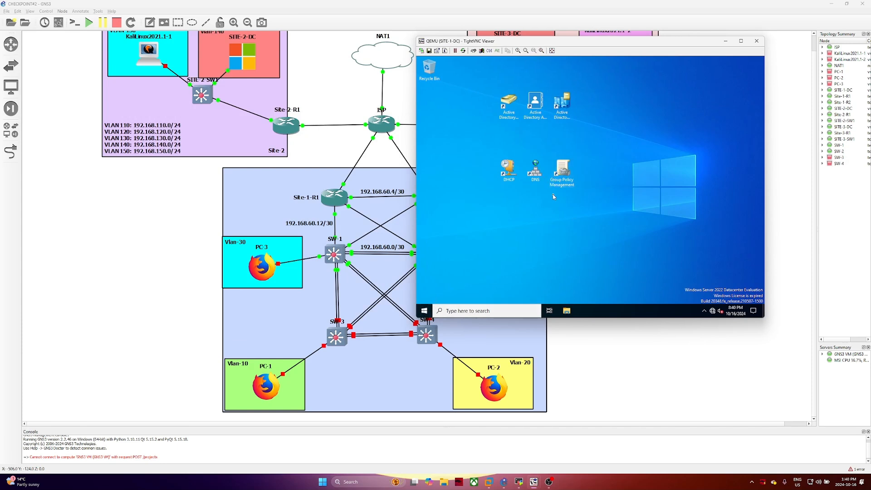
# Launch Server Manager on SITE-1-DC, and zoom in and maximize the remote console window
pyautogui.press('super')
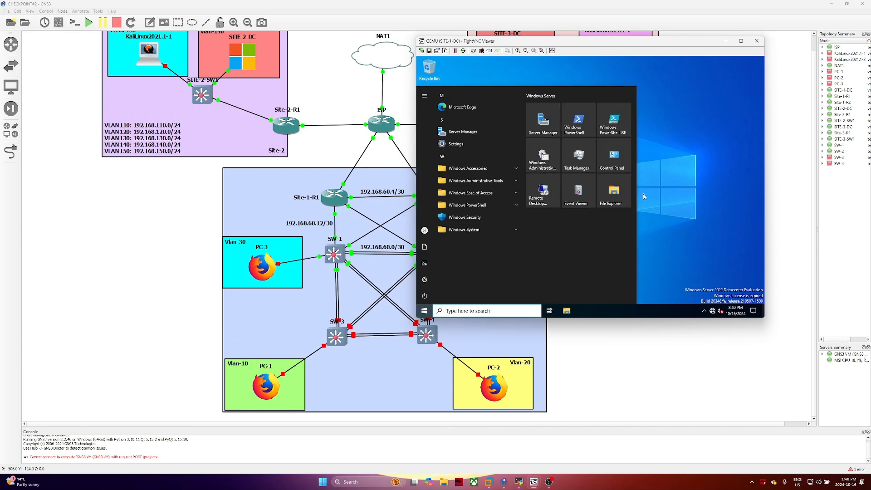
pyautogui.click(568, 120)
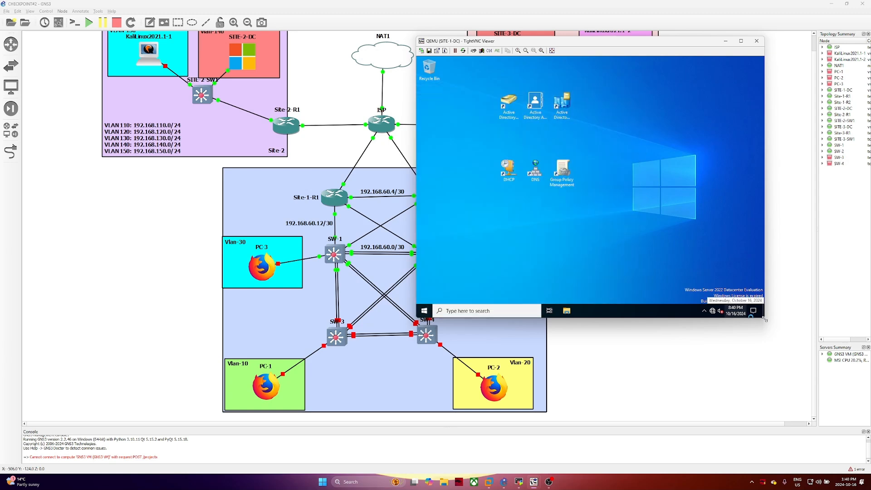
pyautogui.moveTo(766, 316); pyautogui.dragTo(845, 430)
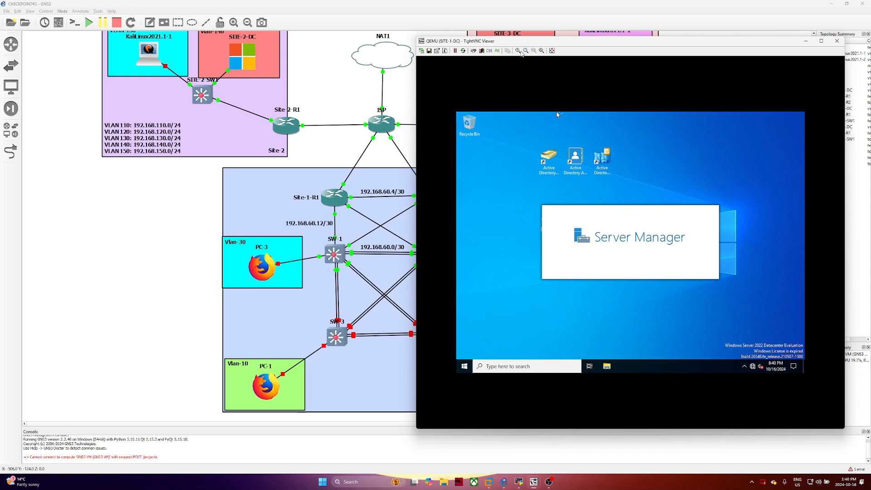
pyautogui.click(518, 50)
pyautogui.click(821, 41)
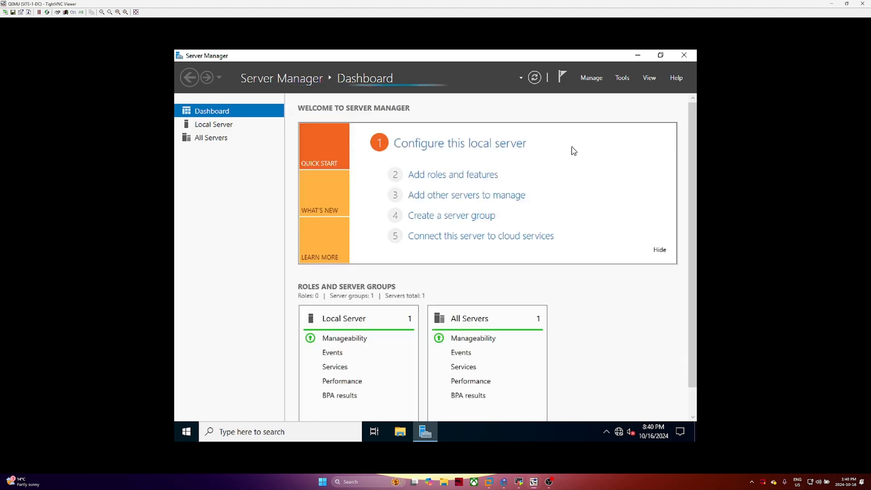
# Complete the post-deployment DHCP configuration in Server Manager, authorizing the server with the domain administrator's credentials
pyautogui.click(558, 75)
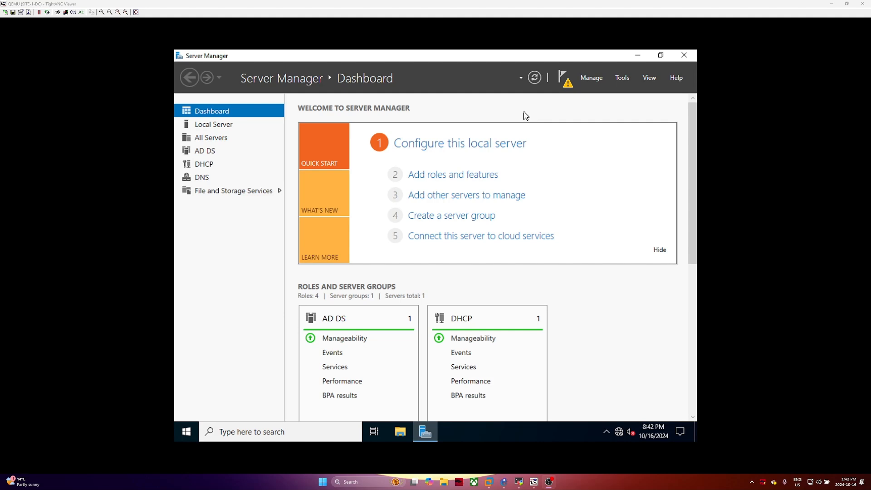
pyautogui.click(565, 85)
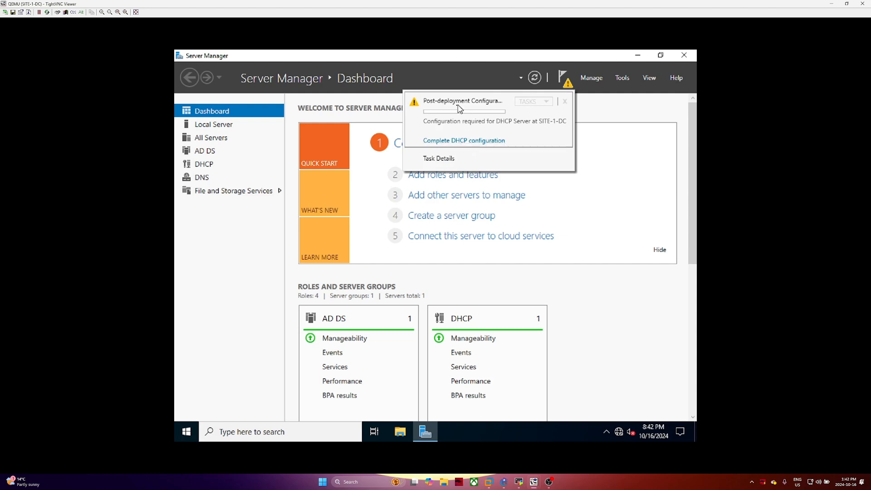
pyautogui.click(490, 141)
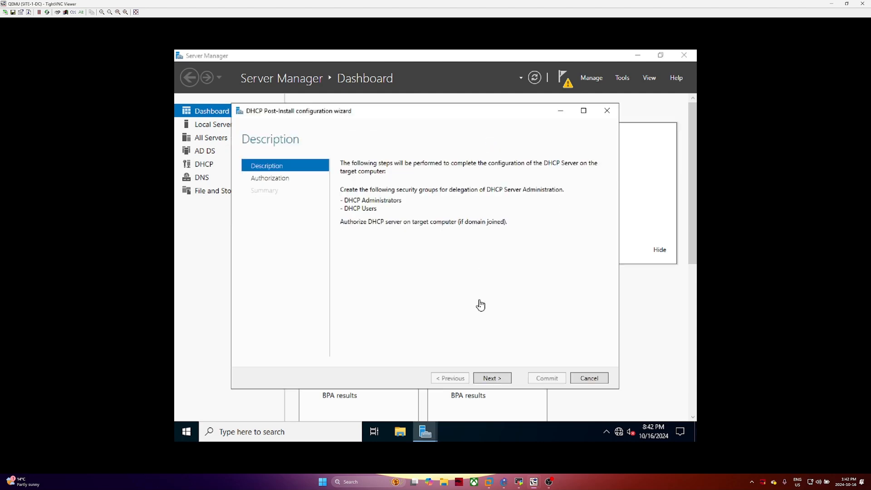
pyautogui.click(497, 380)
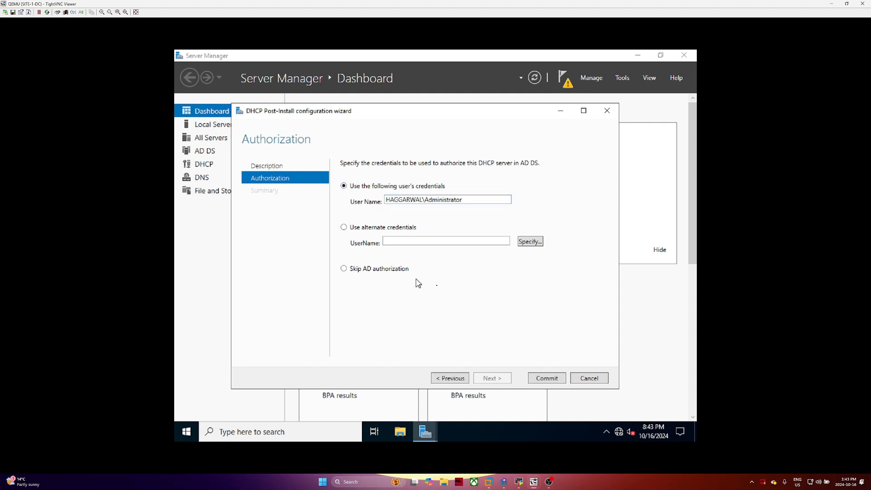
pyautogui.click(539, 382)
pyautogui.click(540, 381)
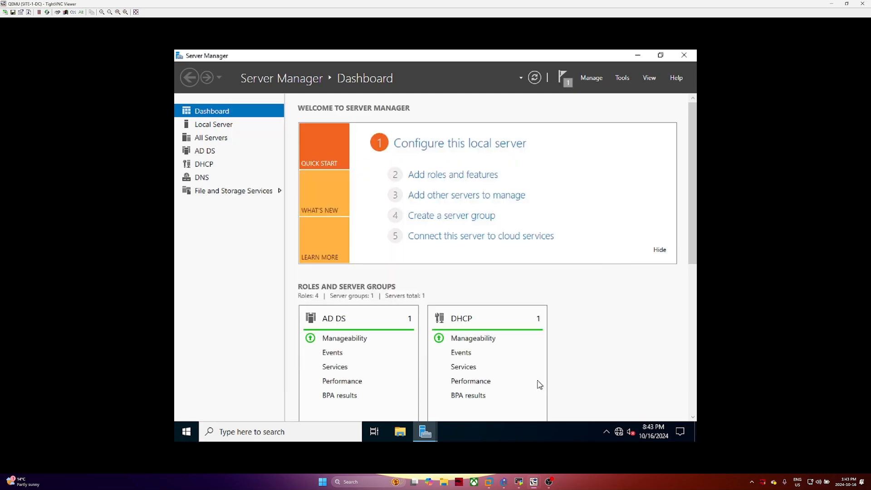
# Close Server Manager, open the DHCP console maximized, and expand the site-1-dc server's IPv4 node
pyautogui.click(679, 57)
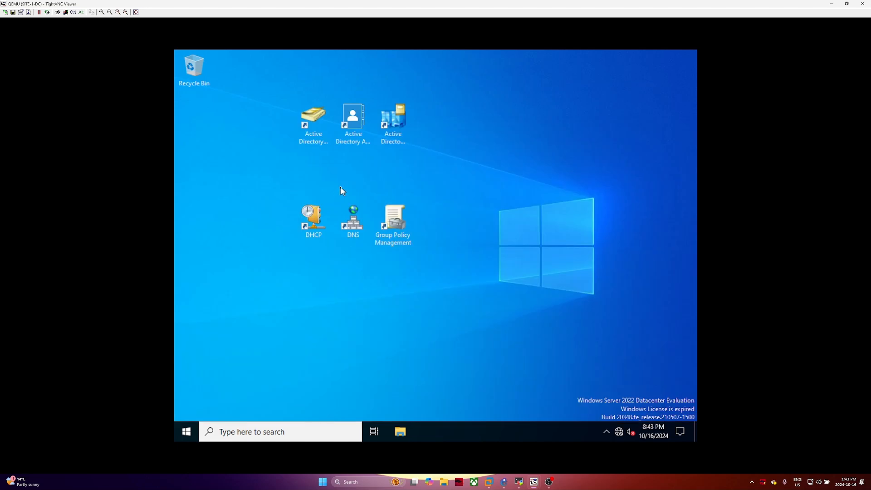
pyautogui.doubleClick(313, 215)
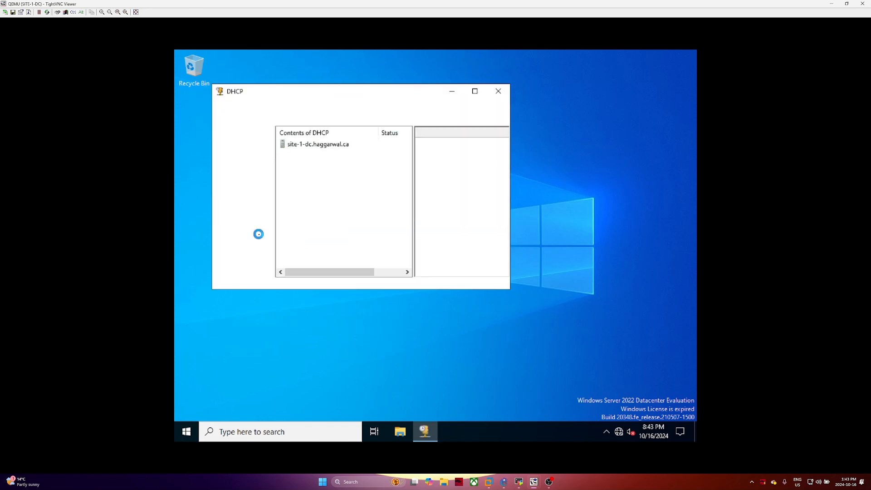
pyautogui.click(479, 92)
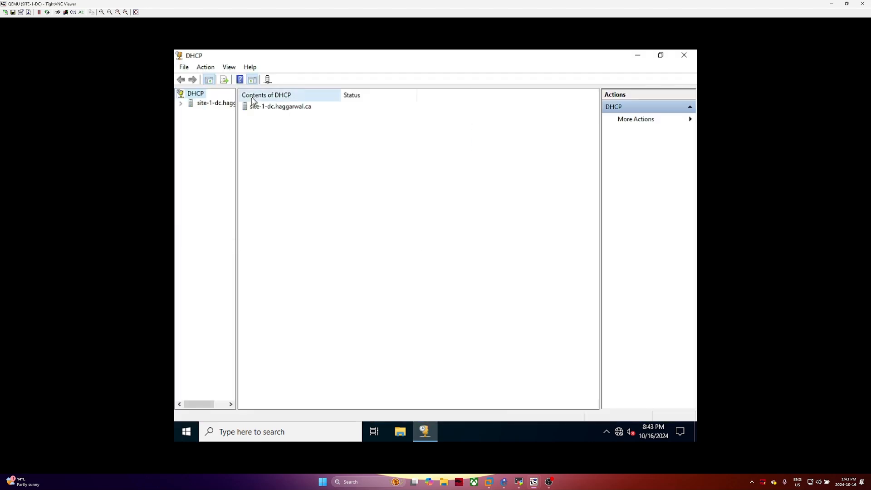
pyautogui.click(181, 103)
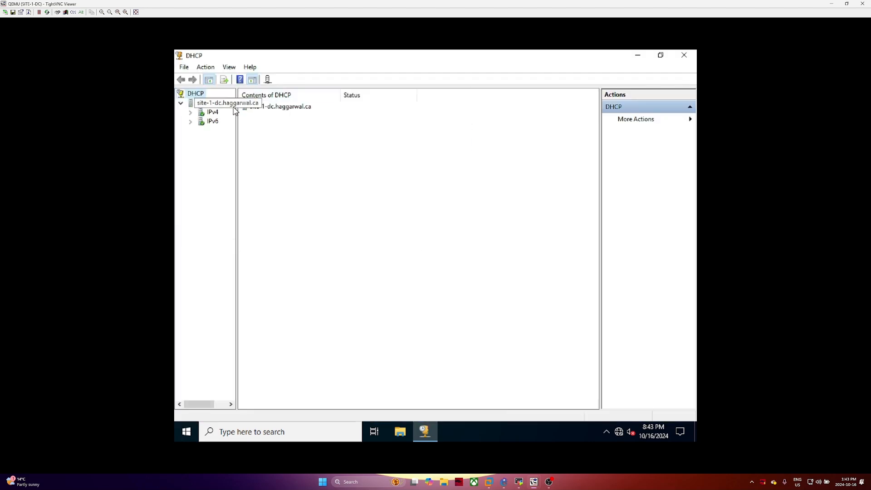
pyautogui.rightClick(203, 94)
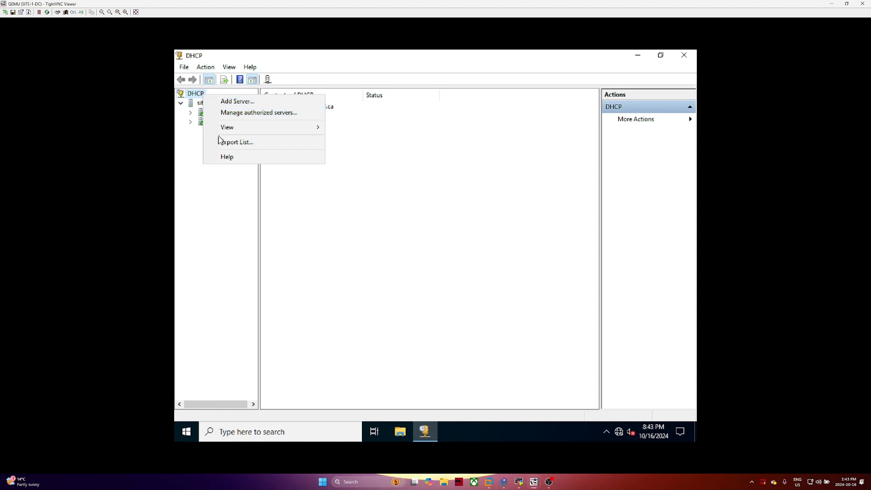
pyautogui.click(199, 154)
pyautogui.click(202, 114)
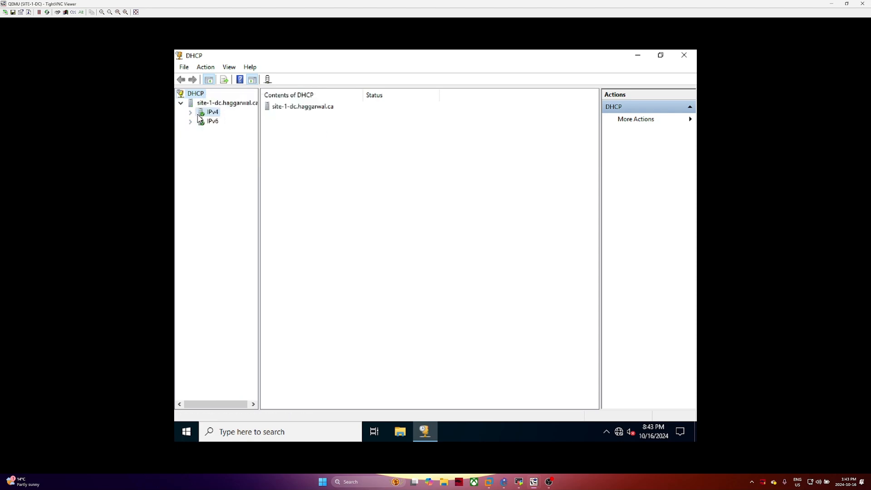
pyautogui.click(190, 112)
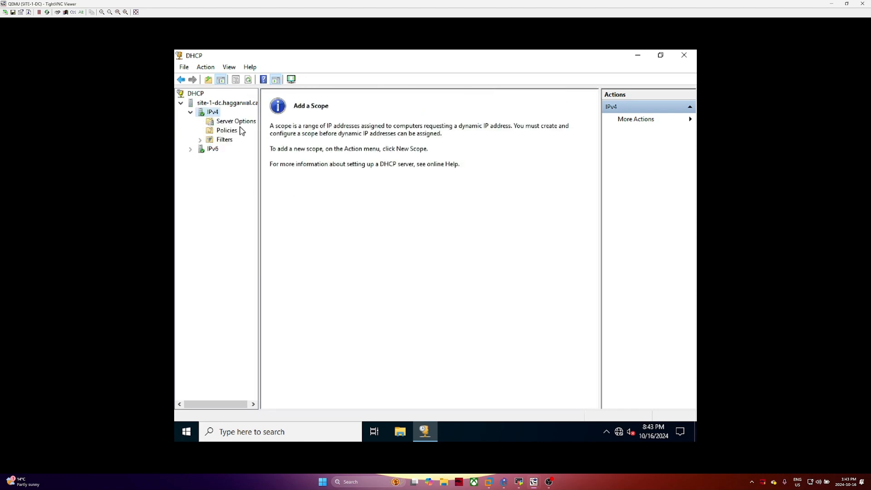
# Start a new IPv4 scope named "VLAN-10" with the description "DHCP for VLAN 10"
pyautogui.rightClick(214, 112)
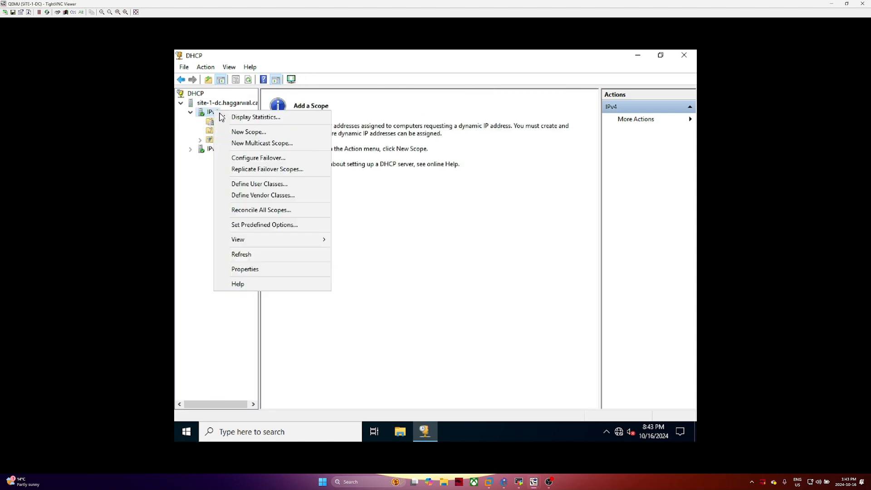
pyautogui.click(239, 132)
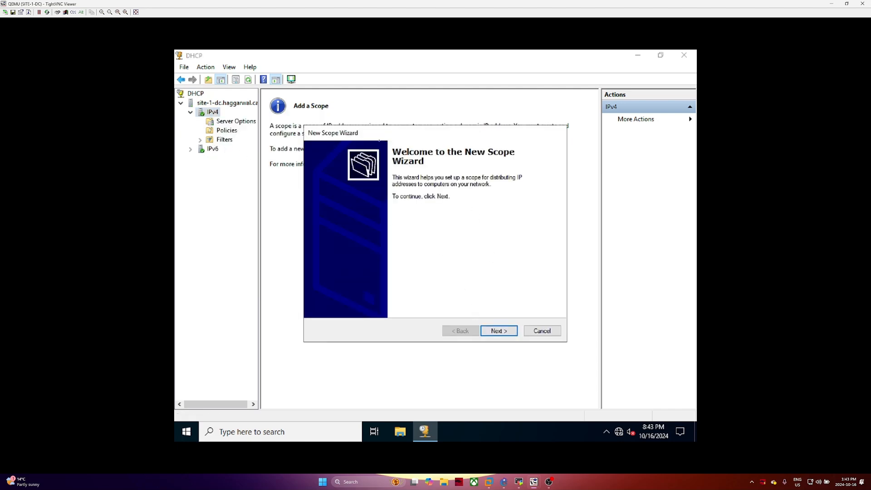
pyautogui.click(501, 332)
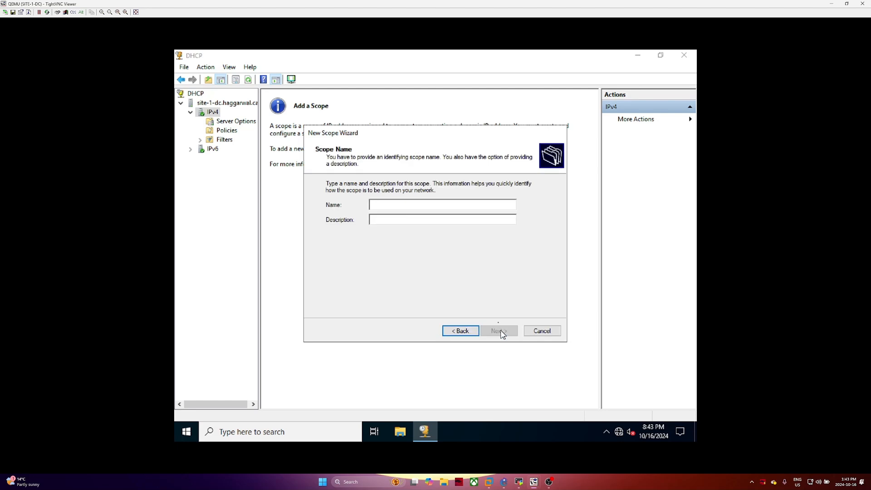
pyautogui.write('VLAN-10')
pyautogui.click(409, 220)
pyautogui.write('DHCP for VLA')
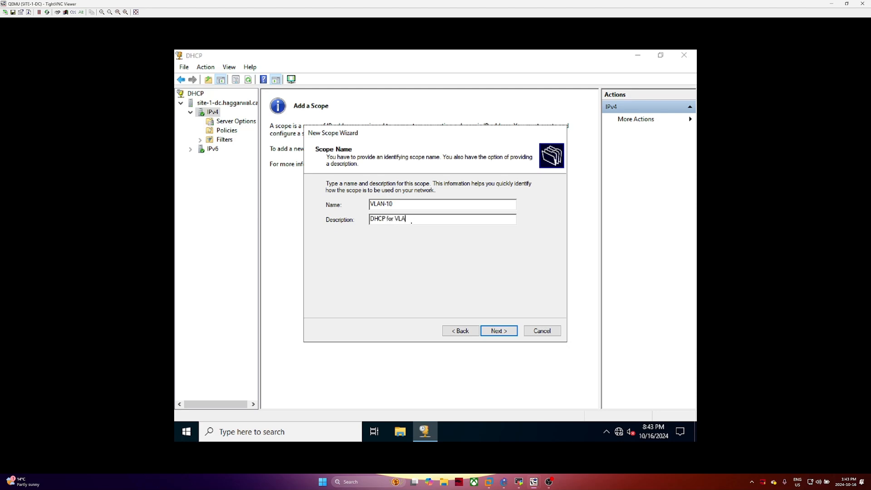
pyautogui.write('N 10')
pyautogui.click(498, 331)
# Enter 192.168.10.0 to 192.168.10.254 as the VLAN-10 scope's address range and try to continue
pyautogui.click(385, 209)
pyautogui.write('192.168.10.')
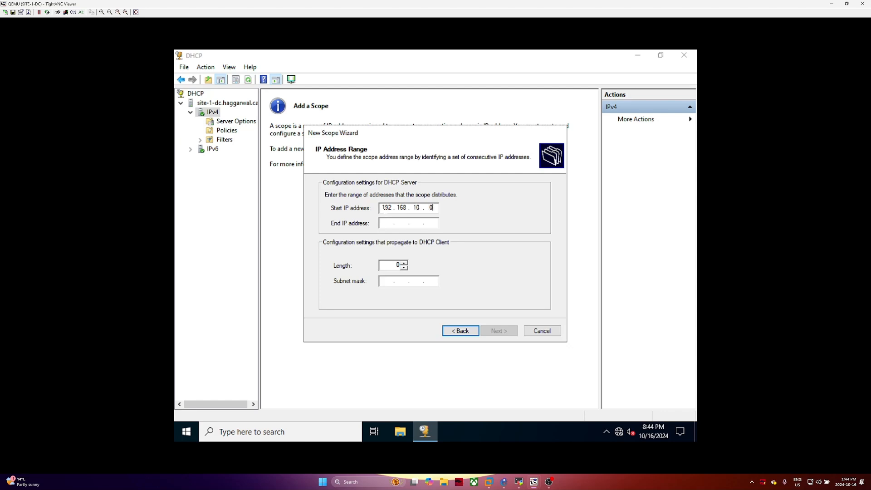
pyautogui.press('Tab')
pyautogui.write('192 . 168 . 10 . 254')
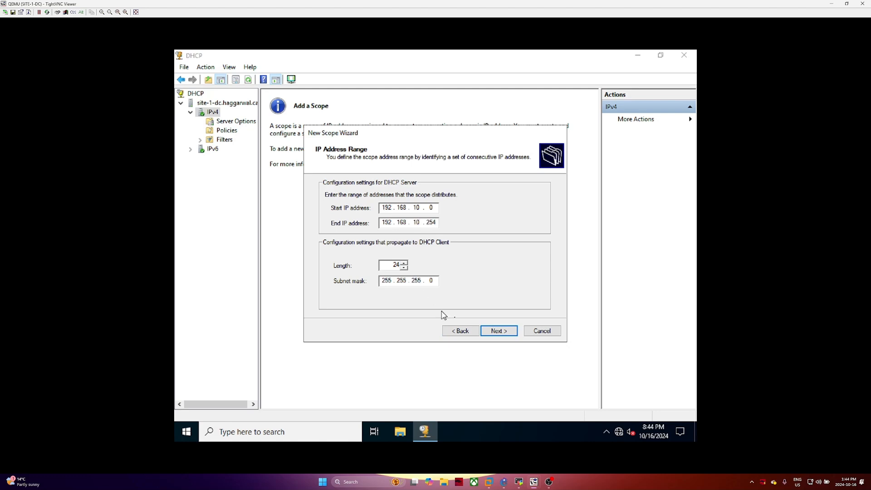
pyautogui.click(497, 335)
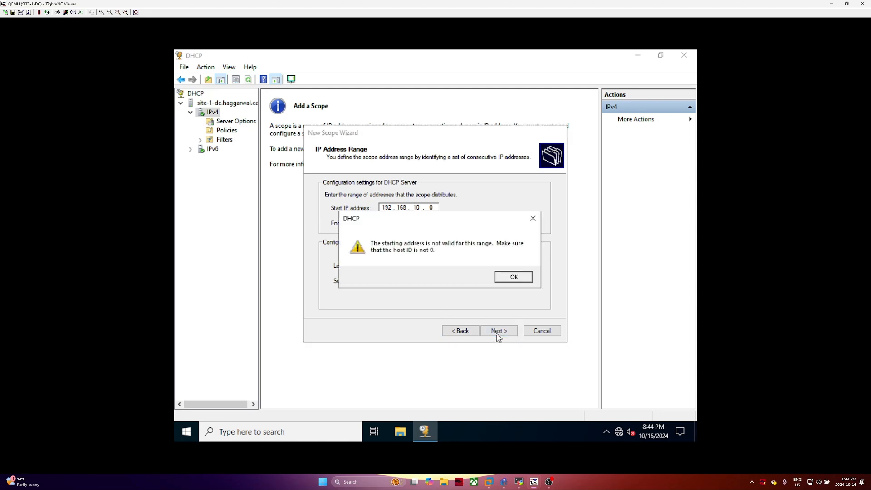
# Change the scope's start IP address to 192.168.10.1 and continue to the exclusions
pyautogui.click(514, 277)
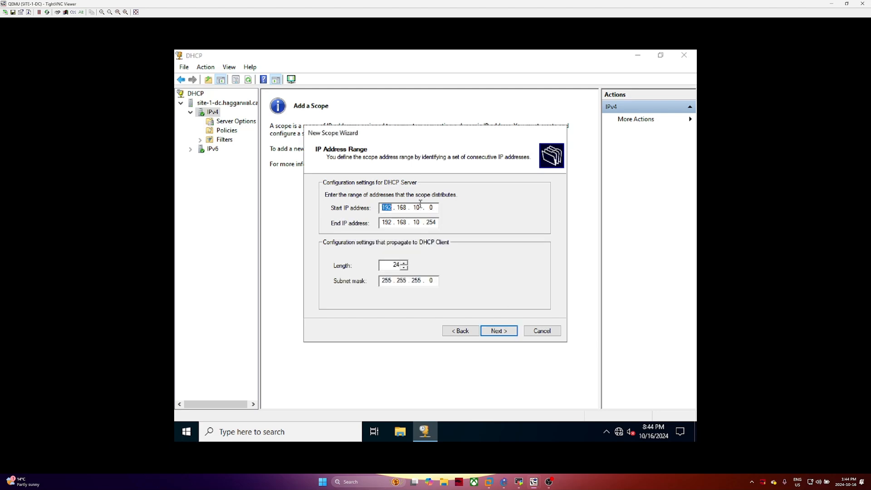
pyautogui.moveTo(428, 207); pyautogui.dragTo(438, 208)
pyautogui.write('1')
pyautogui.click(498, 331)
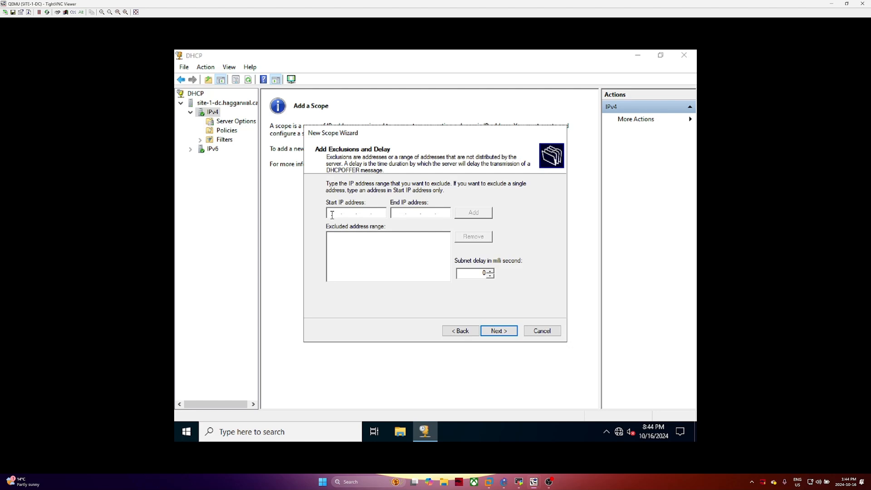
# Exclude the addresses 192.168.10.240 to 192.168.10.254 from the VLAN-10 scope
pyautogui.click(332, 213)
pyautogui.write('192 . 168 . 10 . 240')
pyautogui.press('Tab')
pyautogui.write('192 . 168 . 10 . 254')
pyautogui.click(474, 214)
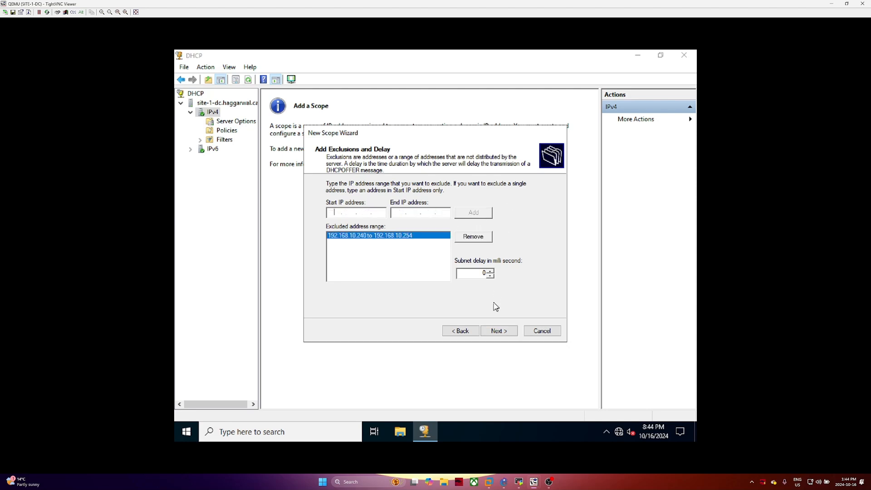
pyautogui.click(492, 331)
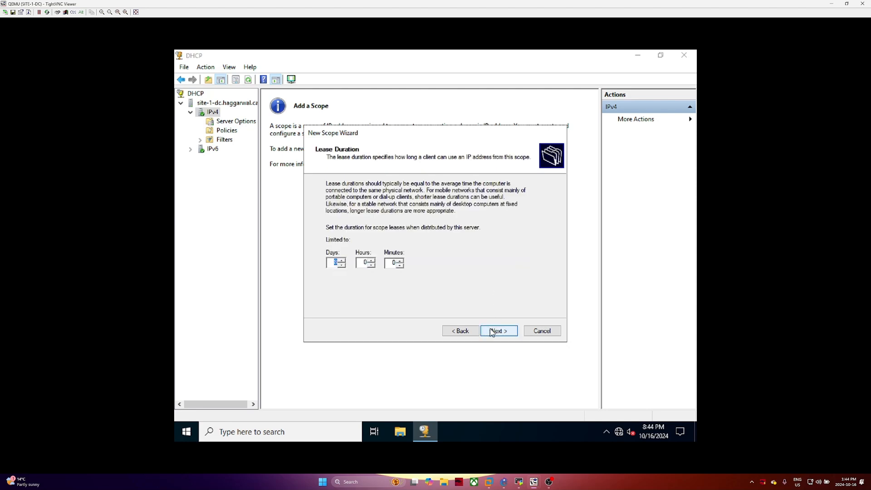
# Keep the default lease duration, proceed with configuring the DHCP options now, and enter 192.168.10.253 as the router address
pyautogui.click(492, 332)
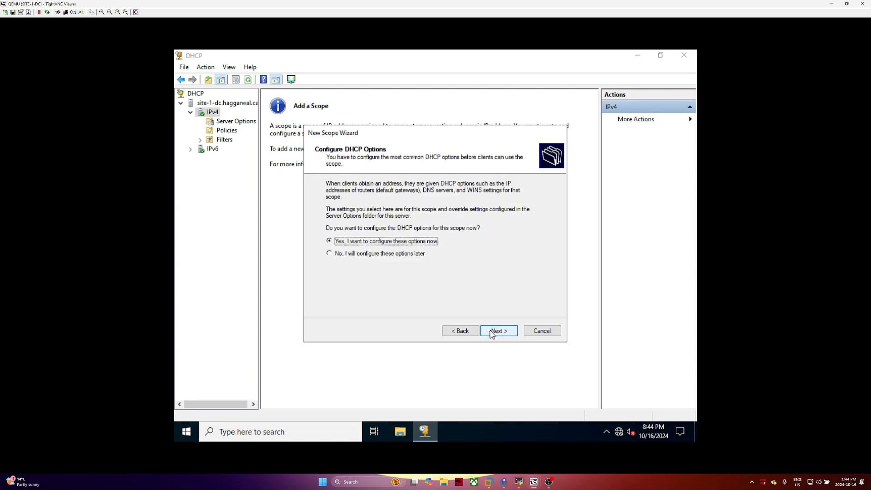
pyautogui.click(492, 334)
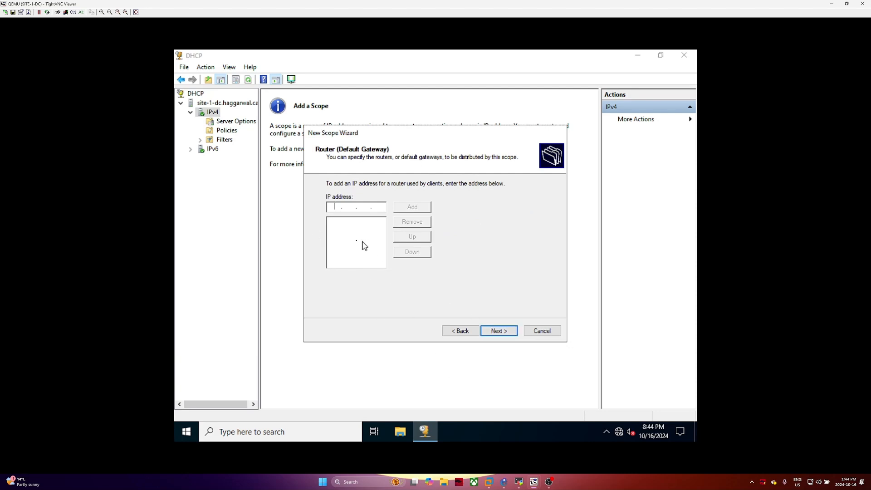
pyautogui.write('192 . 168 . 10 . 253')
# Switch to the SW-1 terminal, check its standby configuration with "do sh stand", and try to leave configuration mode with "ex"
pyautogui.hotkey('alt', 'Tab')
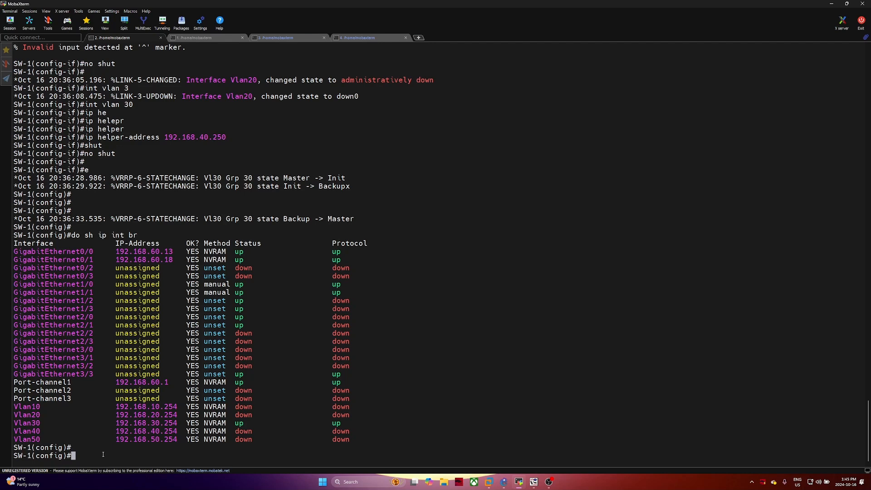
pyautogui.write('do sh')
pyautogui.press('BackSpace')
pyautogui.press('BackSpace')
pyautogui.press('BackSpace')
pyautogui.press('BackSpace')
pyautogui.press('BackSpace')
pyautogui.press('BackSpace')
pyautogui.write('do sh stand')
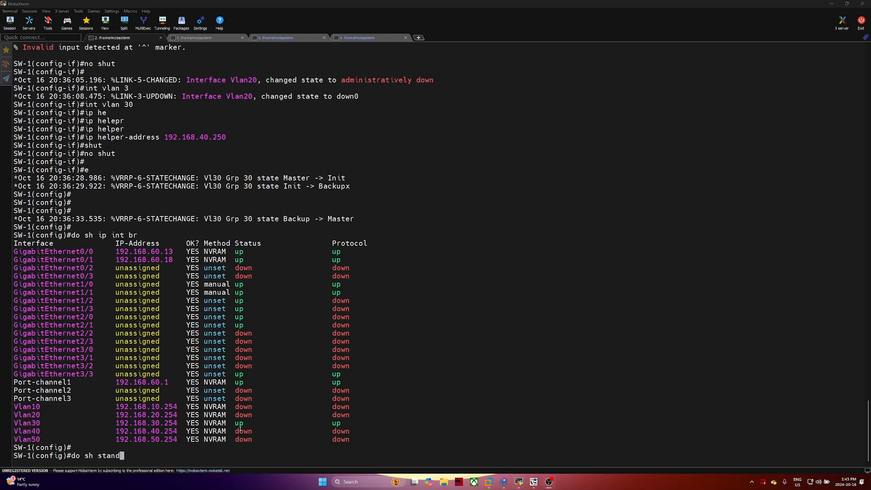
pyautogui.press('Return')
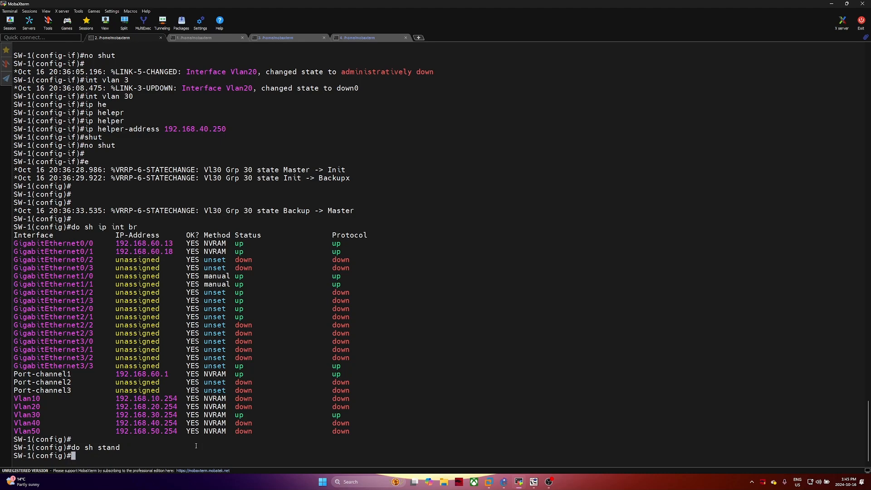
pyautogui.write('ex')
pyautogui.press('Return')
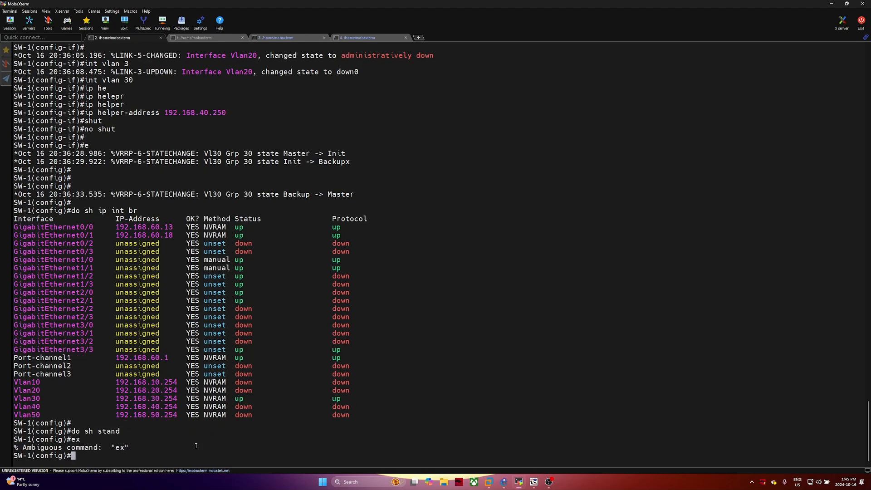
# Leave configuration mode on SW-1 with "exit" and run "sh standby" to check the standby configuration
pyautogui.write('exit')
pyautogui.press('Return')
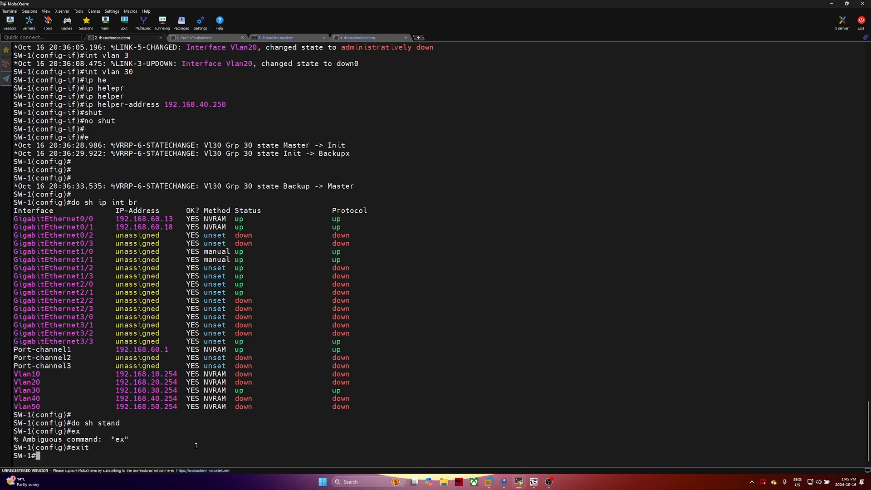
pyautogui.write('sh')
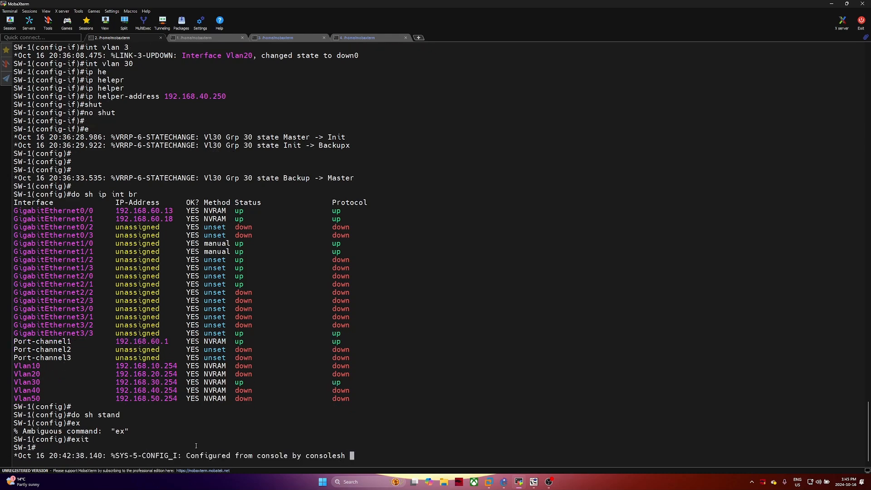
pyautogui.press('Return')
pyautogui.write('sh stand')
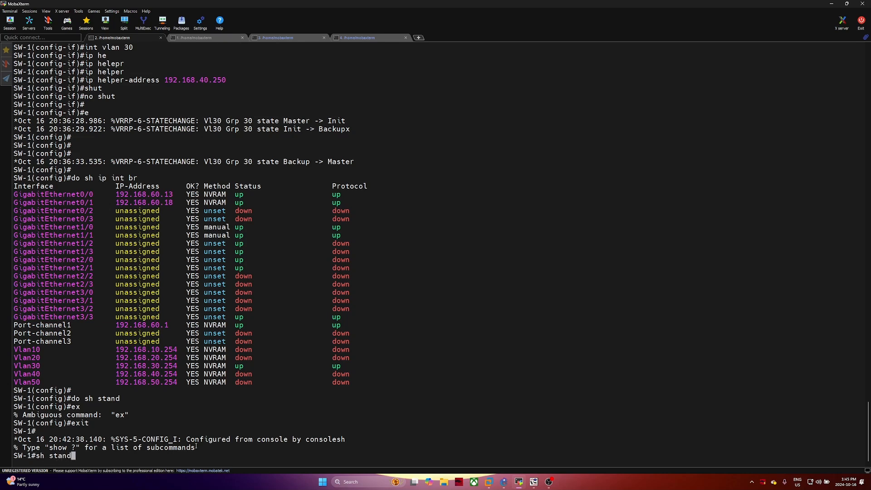
pyautogui.press('Tab')
pyautogui.press('Return')
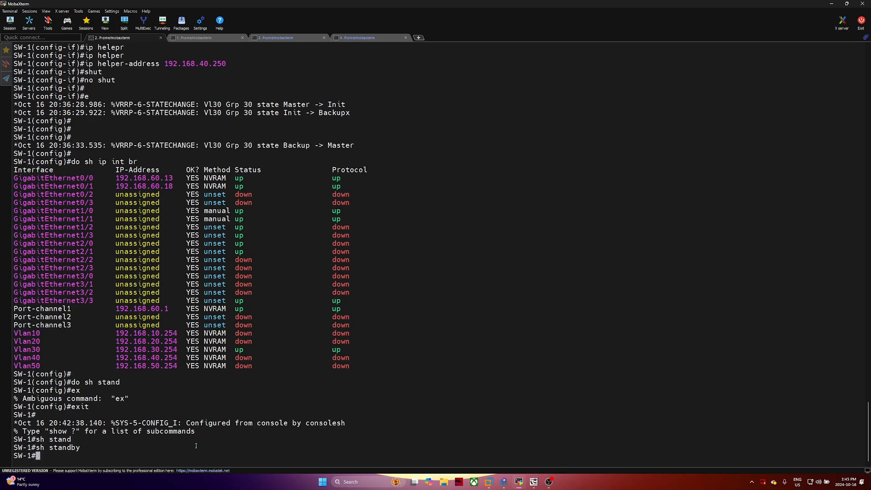
# List the options of the show and "sh standby" commands, and display all standby groups with "sh standby all"
pyautogui.write('sh ?')
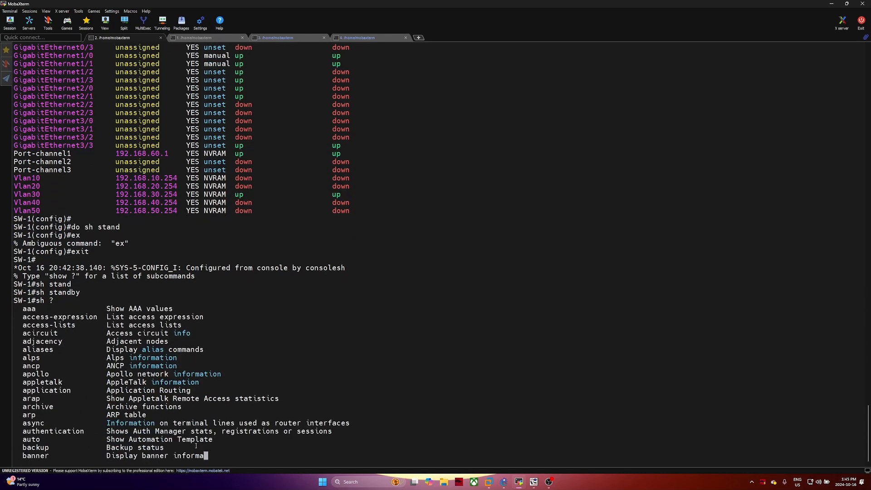
pyautogui.press('space')
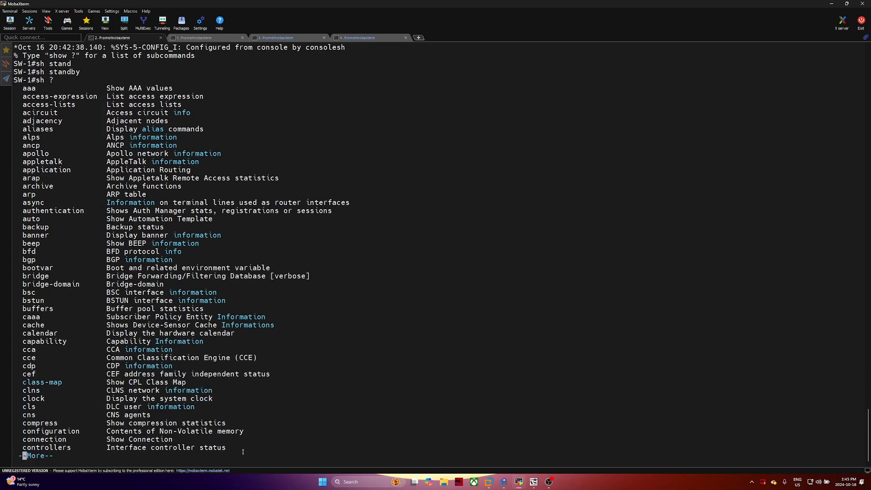
pyautogui.press('space')
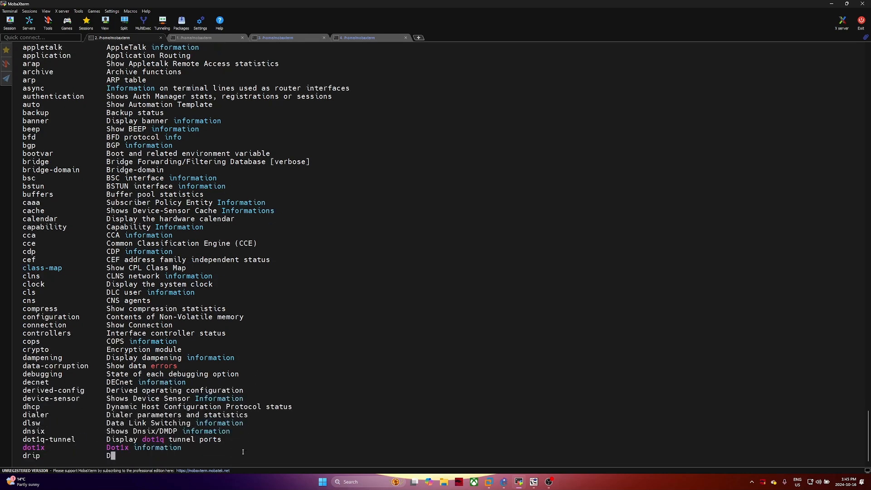
pyautogui.write('q')
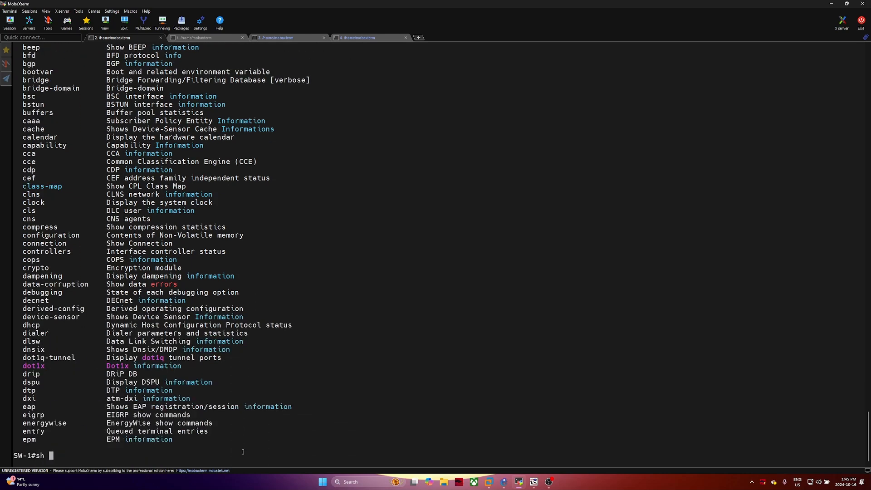
pyautogui.write('stand')
pyautogui.press('Tab')
pyautogui.write('?')
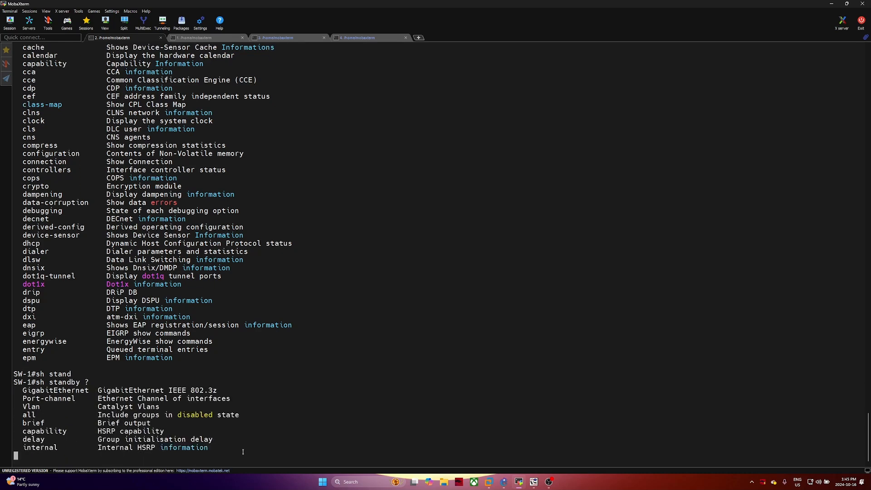
pyautogui.write('all')
pyautogui.press('Return')
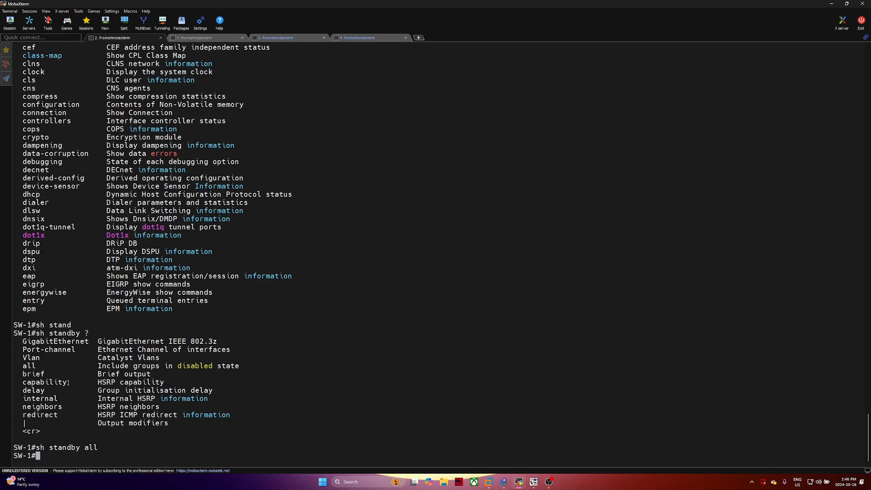
# Change the last command to "sh standby brief" and run it
pyautogui.press('Up')
pyautogui.press('Left')
pyautogui.press('Delete')
pyautogui.press('BackSpace')
pyautogui.press('BackSpace')
pyautogui.write('brief')
pyautogui.press('Return')
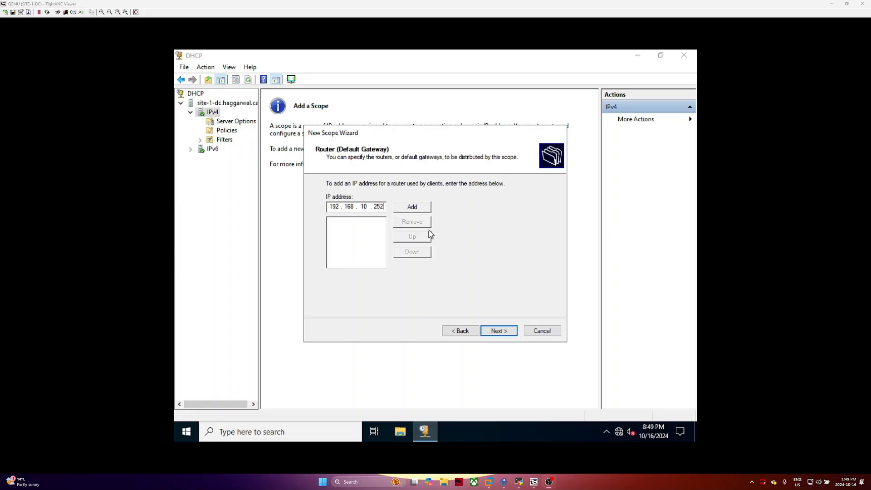
# Back on SITE-1-DC, add 192.168.10.252 as the scope's router and keep the default parent domain and DNS server 192.168.40.250
pyautogui.click(422, 209)
pyautogui.click(498, 332)
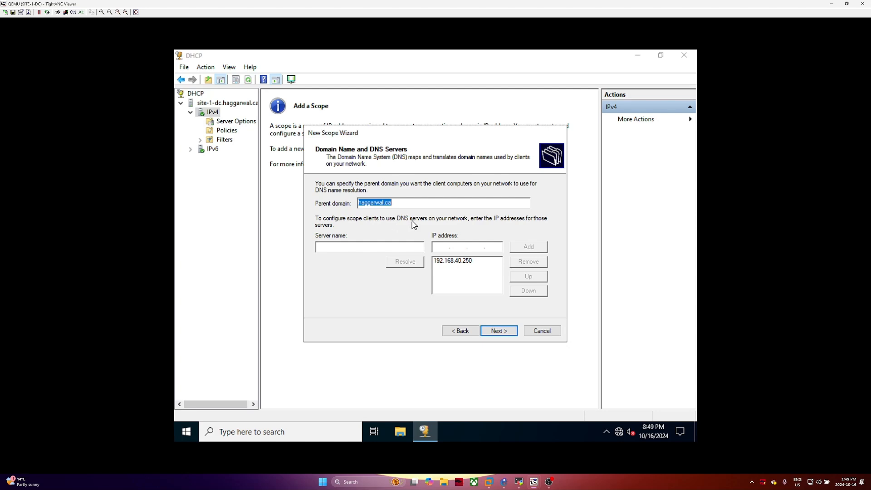
pyautogui.click(467, 262)
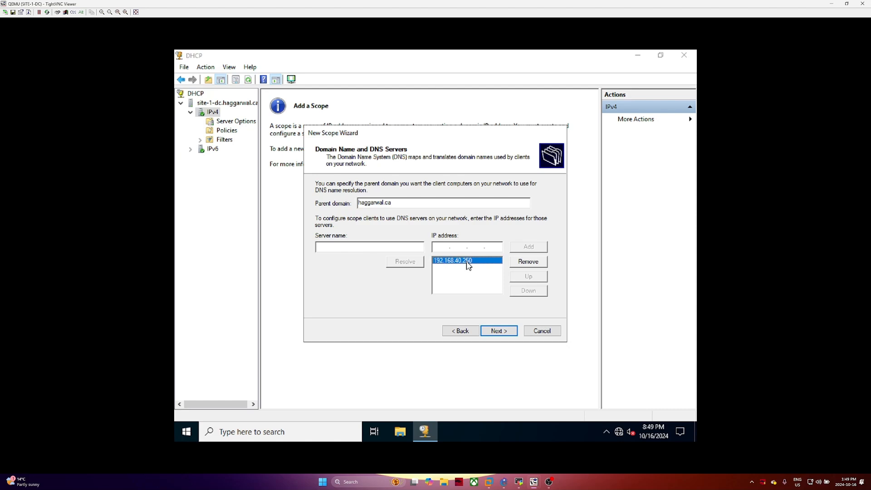
pyautogui.click(439, 248)
pyautogui.click(505, 334)
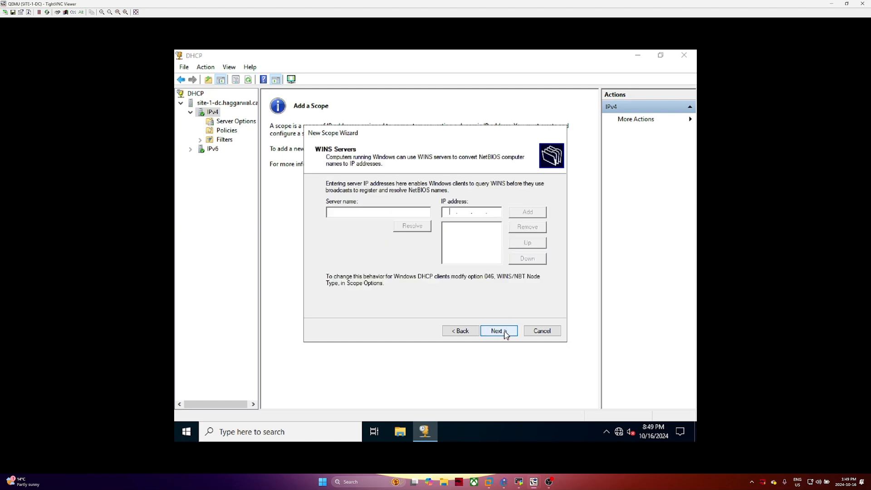
# Leave the WINS servers empty, choose to activate the scope now, and finish the New Scope Wizard
pyautogui.click(505, 334)
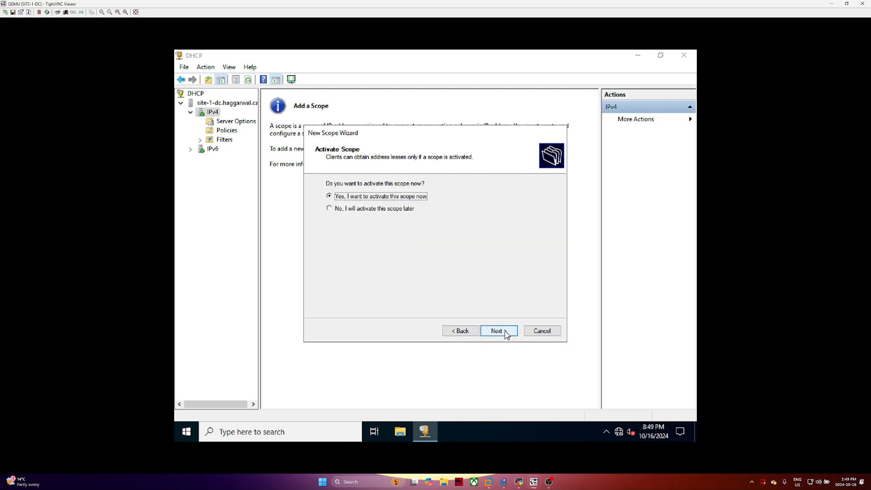
pyautogui.click(505, 334)
pyautogui.click(505, 331)
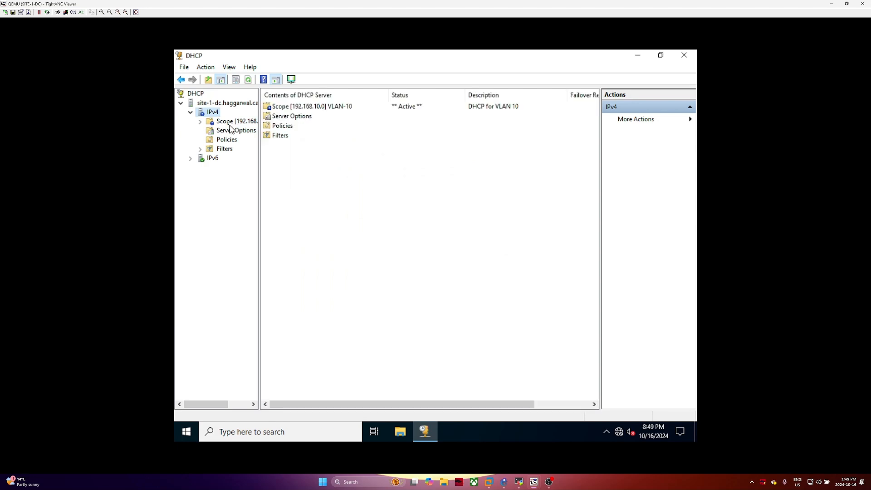
# Expand the VLAN-10 scope, view its address statistics, and close them
pyautogui.click(209, 124)
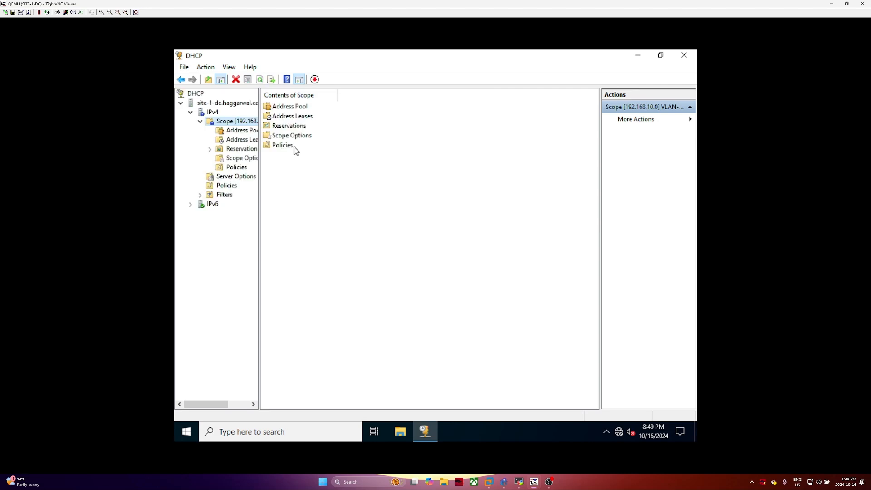
pyautogui.rightClick(232, 124)
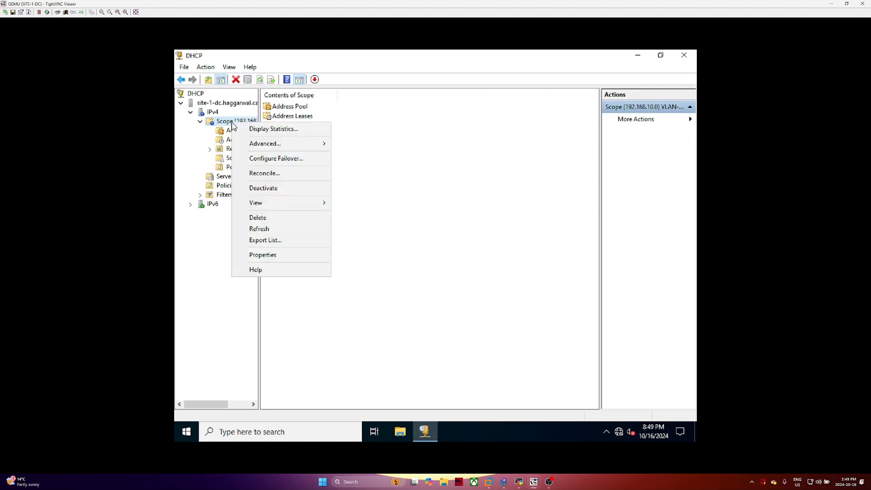
pyautogui.click(251, 129)
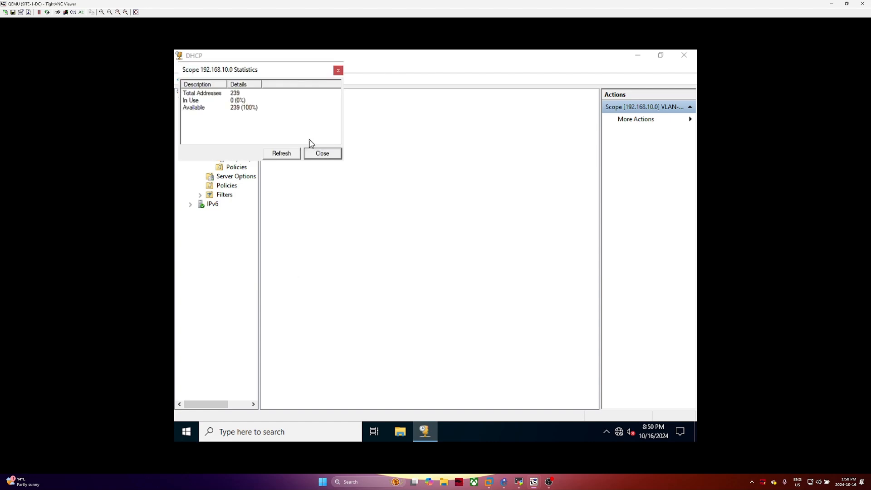
pyautogui.click(317, 154)
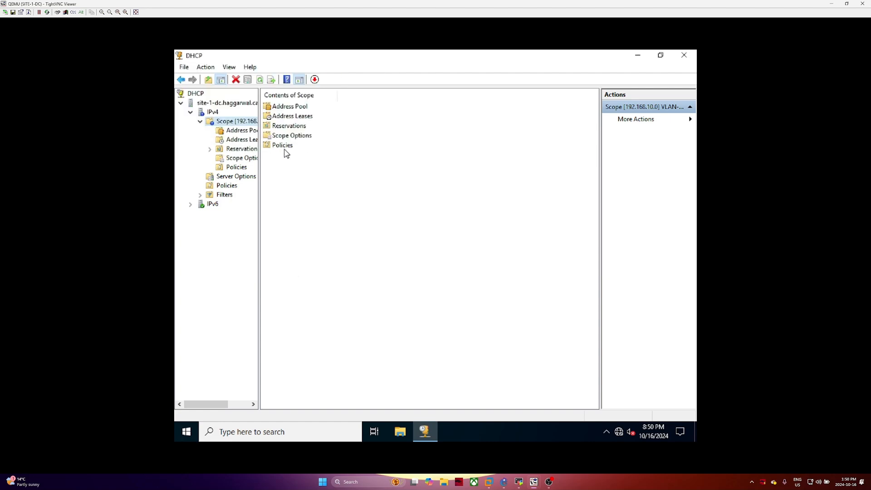
# Refresh the VLAN-10 scope and the IPv4 node, and show the scope's contents again
pyautogui.rightClick(232, 123)
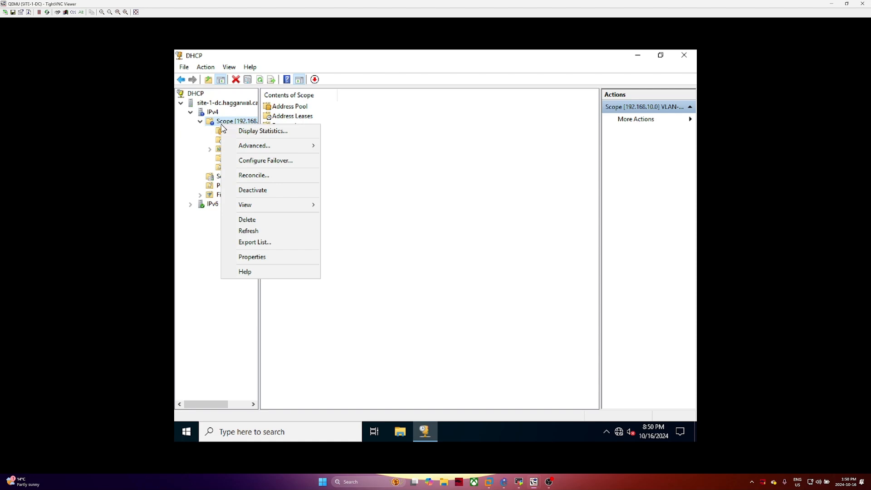
pyautogui.click(261, 233)
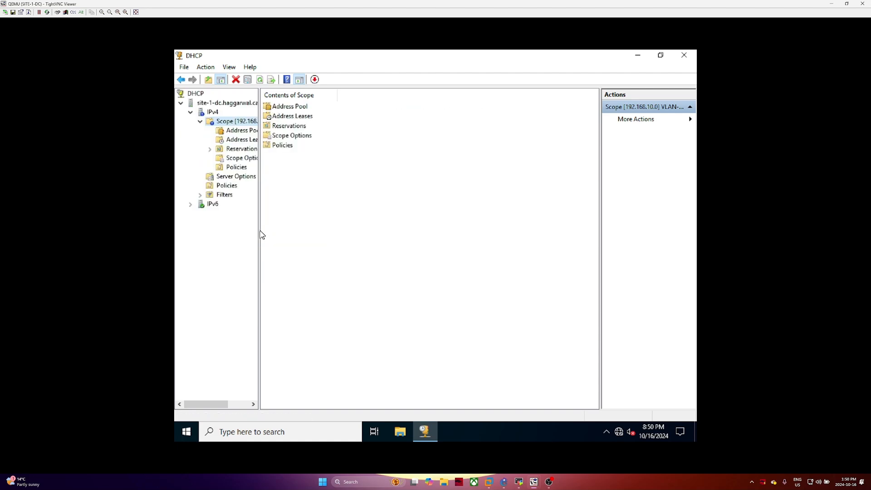
pyautogui.click(208, 113)
pyautogui.rightClick(209, 113)
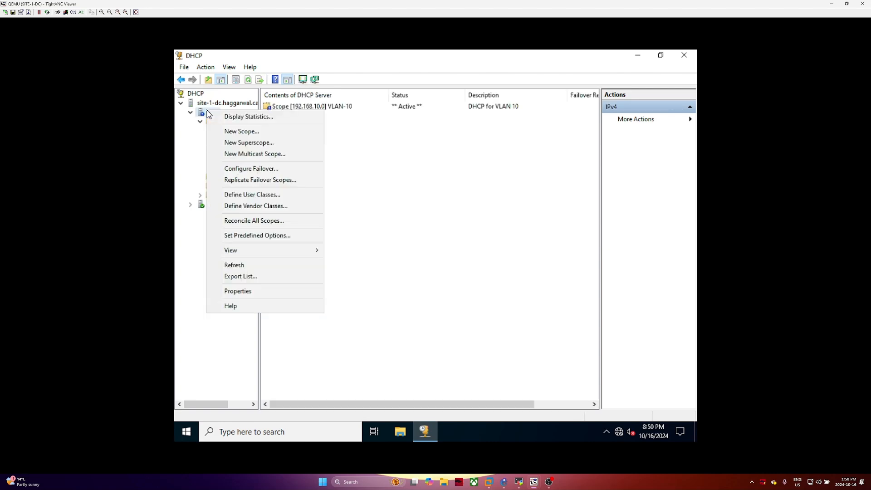
pyautogui.click(249, 268)
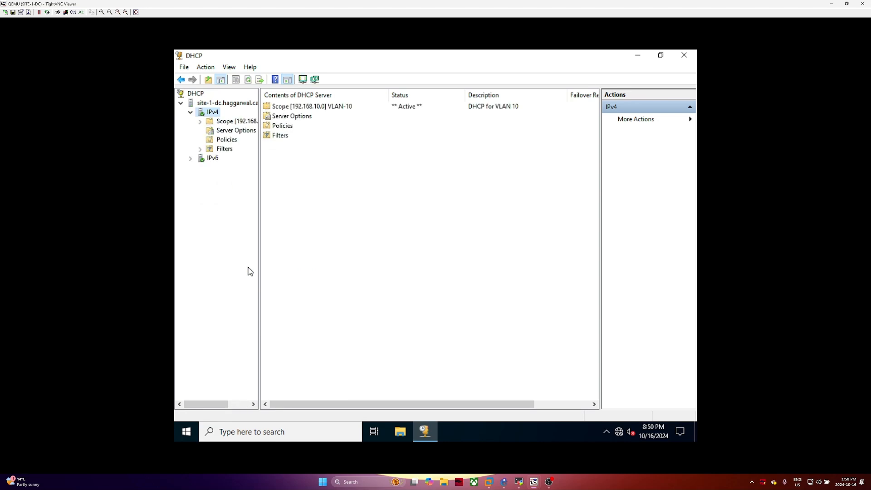
pyautogui.click(228, 129)
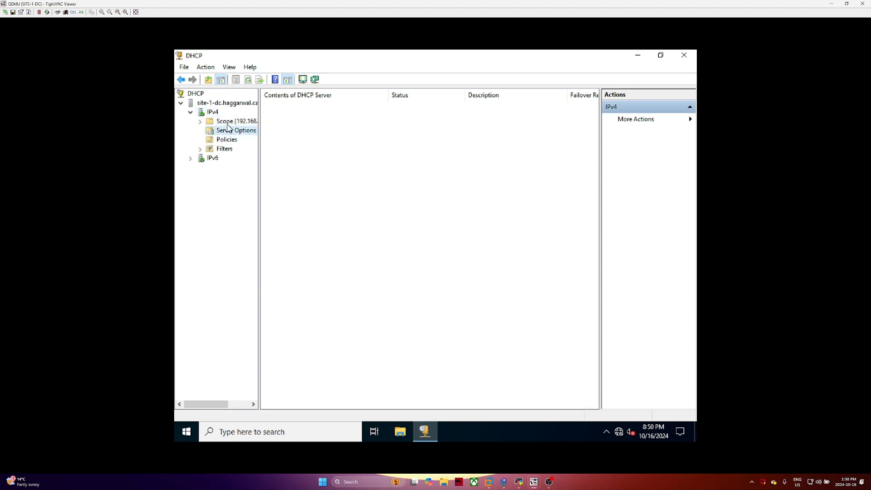
pyautogui.click(227, 122)
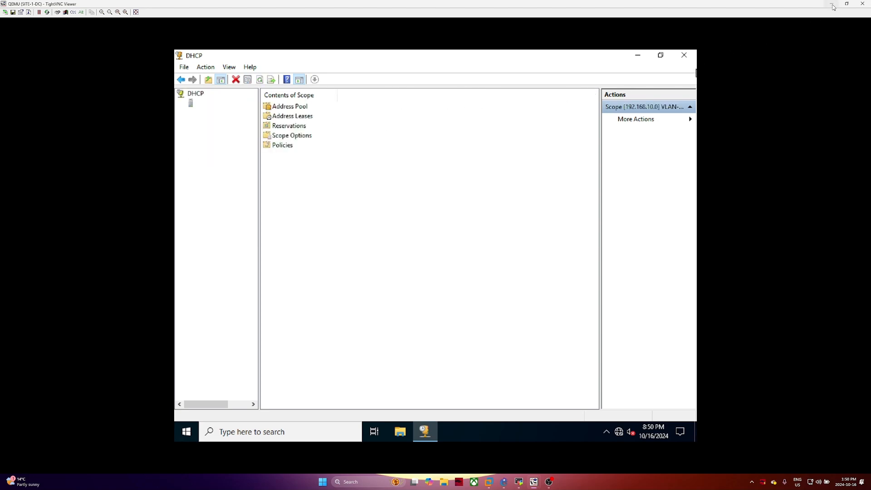
# Minimize SITE-1-DC, open PC-1's console from the GNS3 topology, and check its IP address in a terminal with "ifconfig"
pyautogui.click(832, 4)
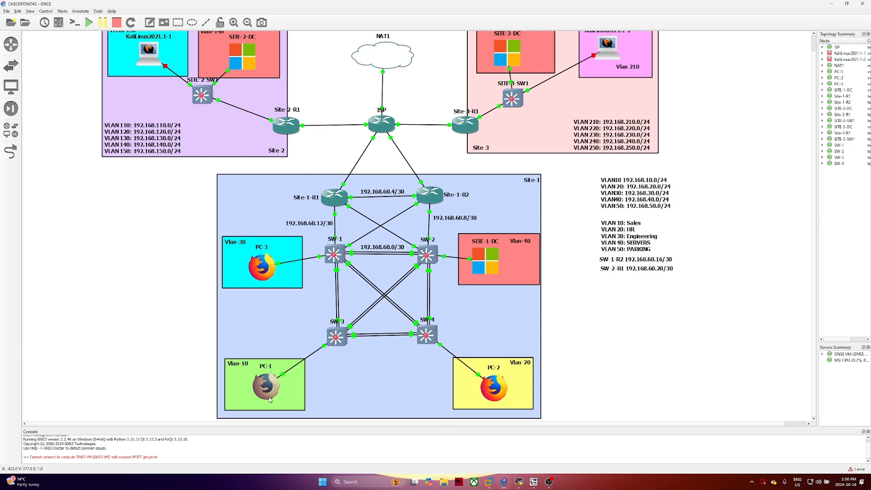
pyautogui.doubleClick(270, 400)
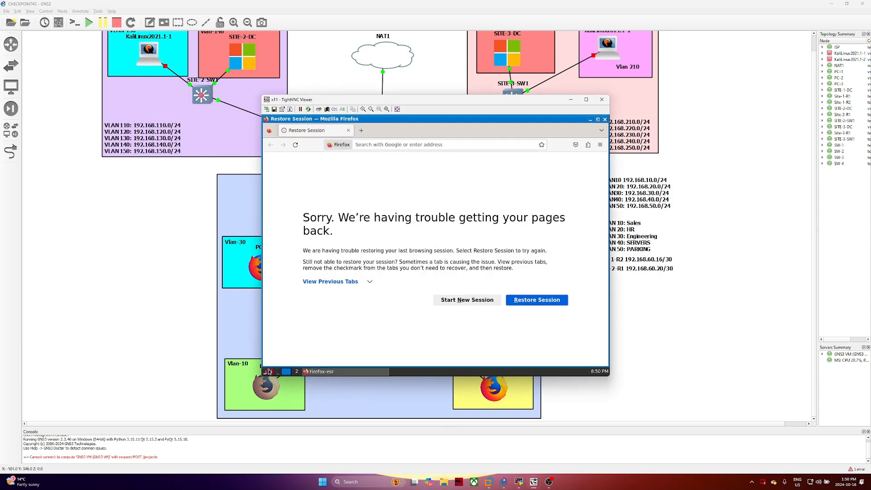
pyautogui.click(297, 373)
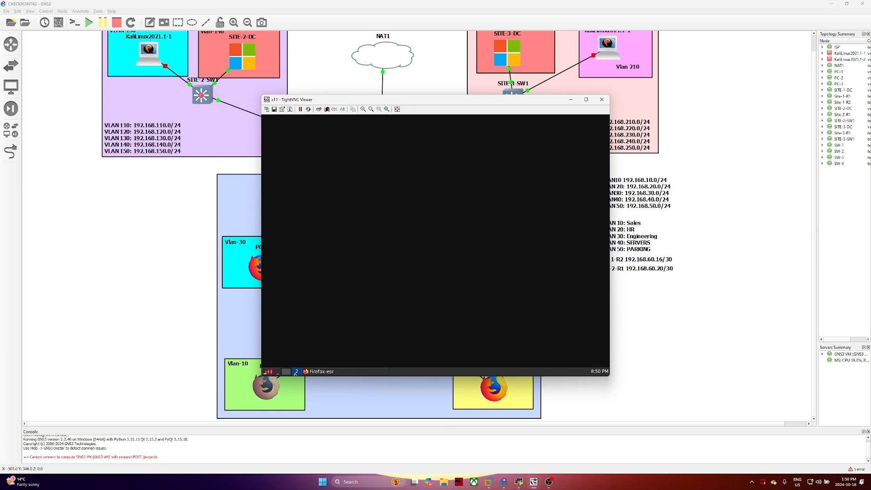
pyautogui.click(270, 372)
pyautogui.click(272, 330)
pyautogui.write('ifconfig')
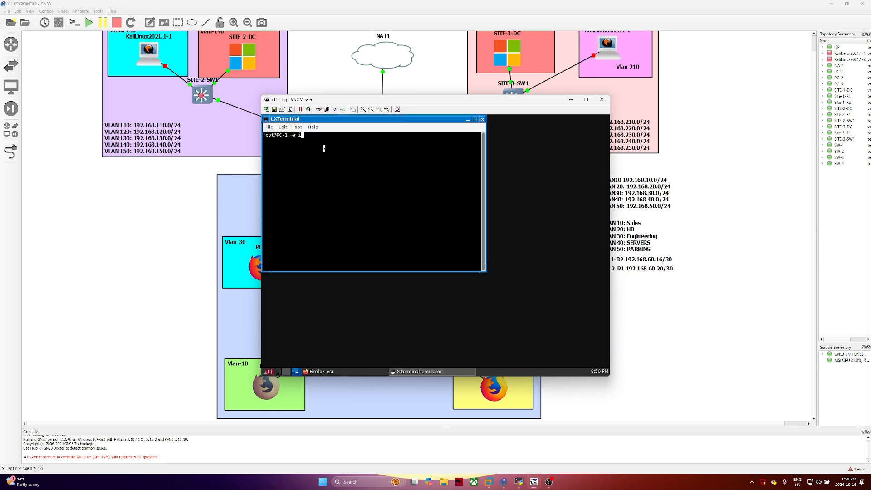
pyautogui.press('Return')
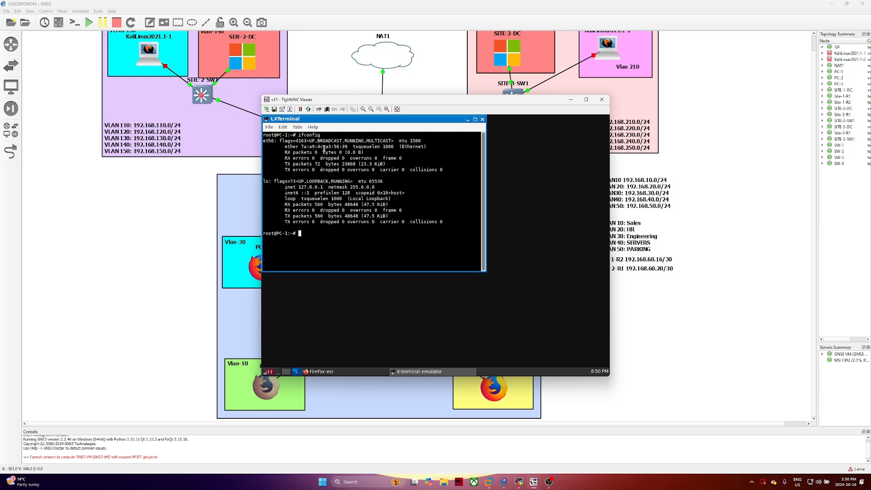
# Close PC-1's terminal and console, and save its network configuration with DHCP enabled for eth0
pyautogui.click(483, 119)
pyautogui.click(602, 99)
pyautogui.rightClick(274, 389)
pyautogui.click(300, 225)
pyautogui.click(461, 301)
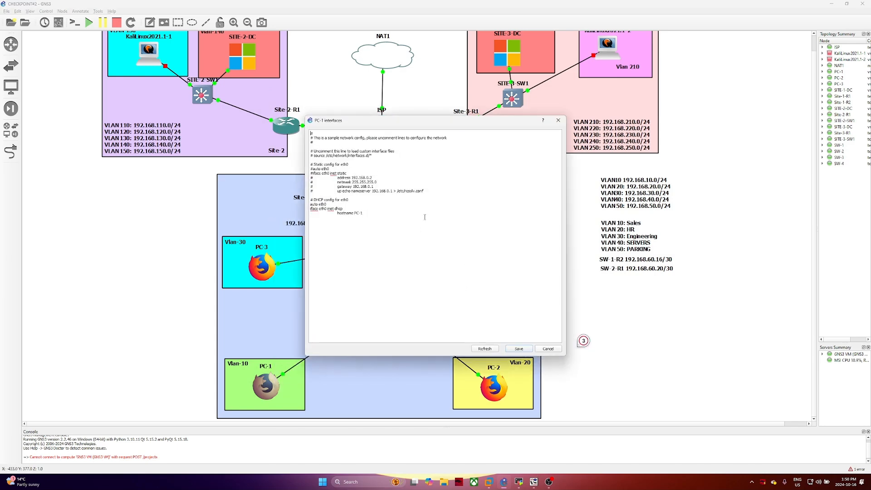
pyautogui.click(518, 349)
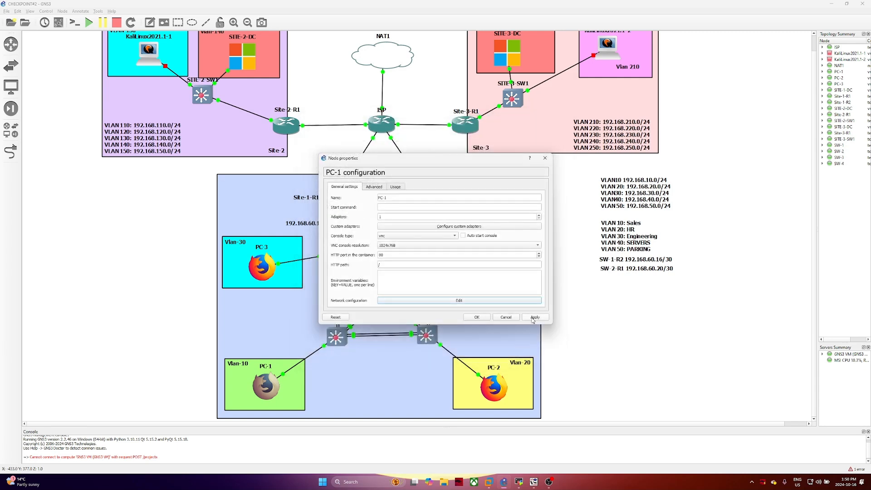
pyautogui.click(475, 317)
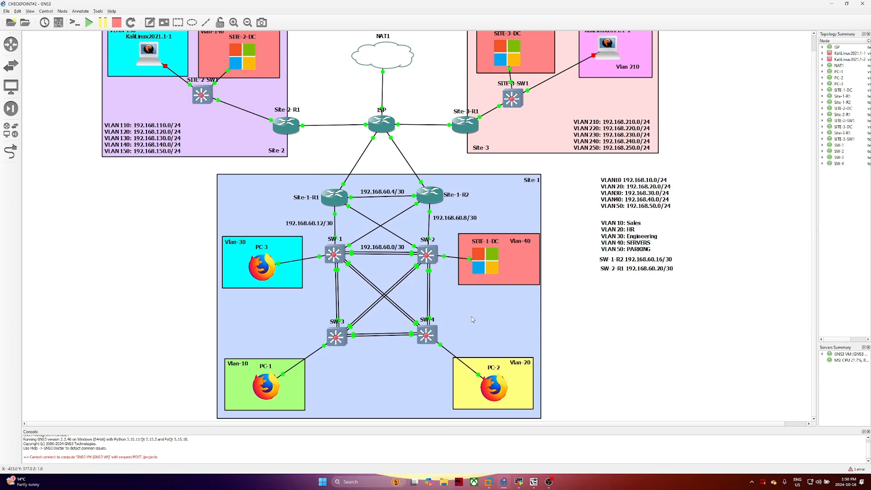
# Start an Ethernet packet capture on the link between SW-3 and PC-1, with the capture visualization program launched
pyautogui.rightClick(313, 354)
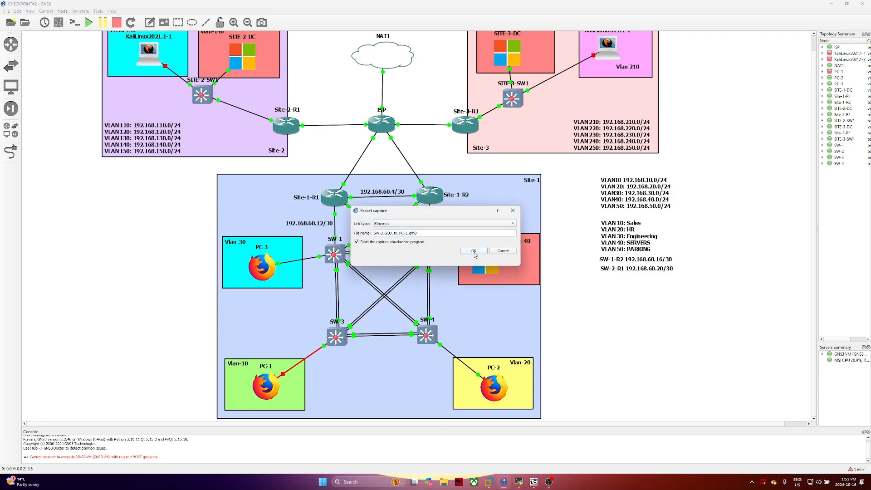
pyautogui.press('Return')
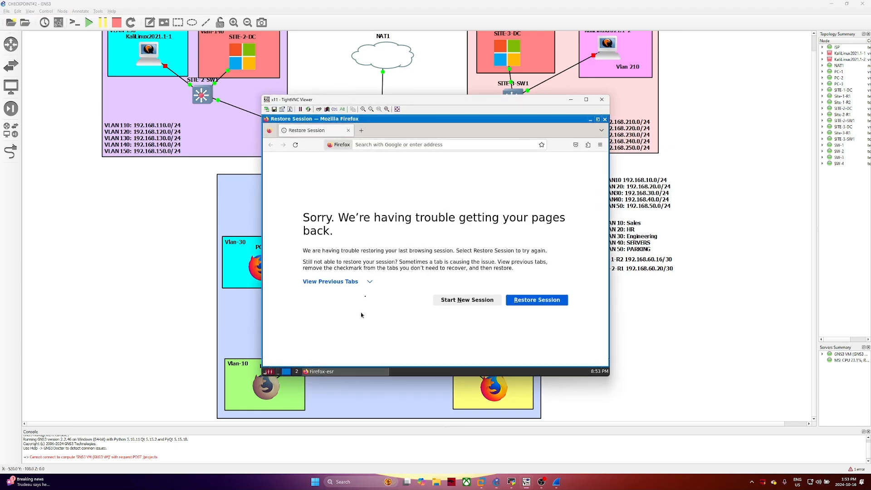
# Open a terminal in PC-1's console, run "ifconfig", and highlight the IP address and netmask of eth0
pyautogui.click(270, 371)
pyautogui.click(276, 328)
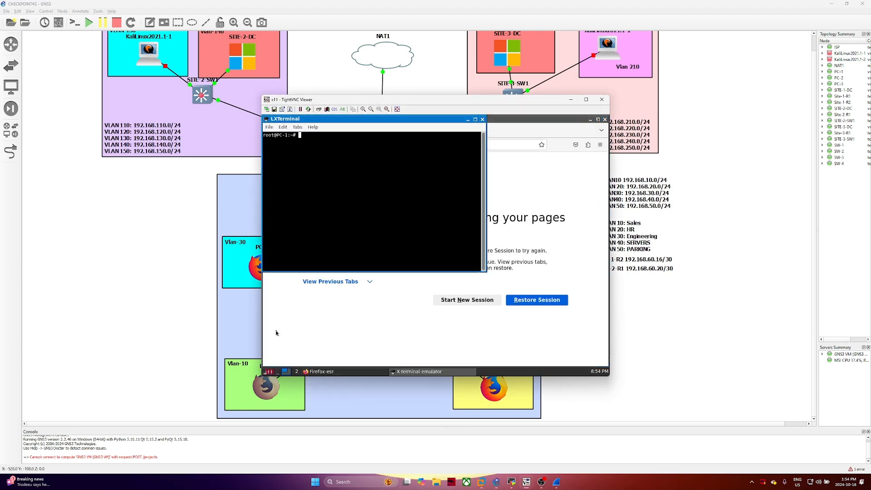
pyautogui.write('ifconfig')
pyautogui.press('Return')
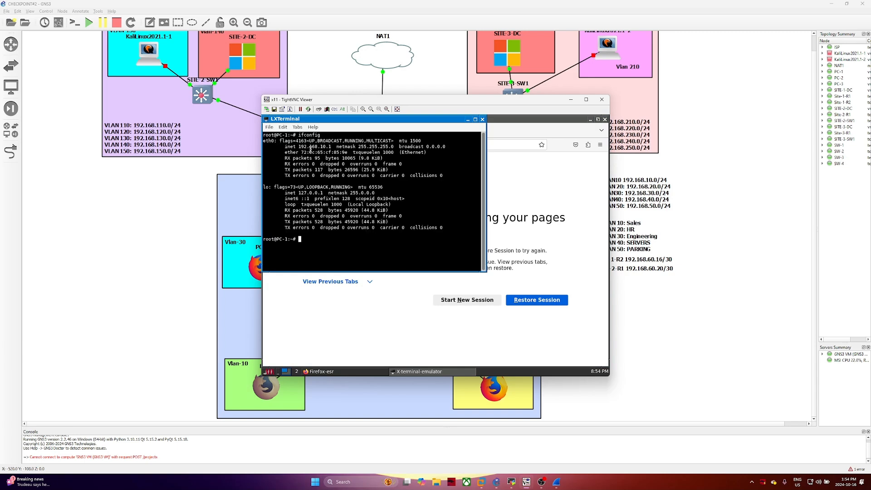
pyautogui.moveTo(298, 146); pyautogui.dragTo(395, 147)
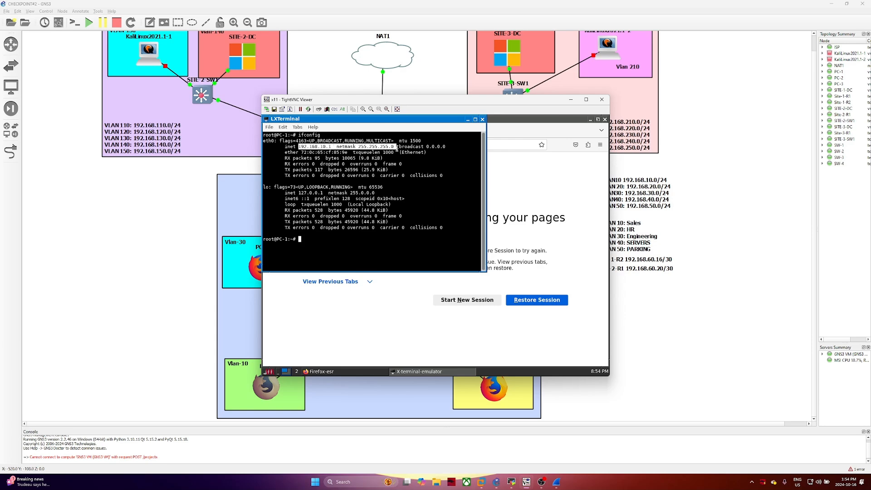
# Minimize PC-1's console and switch to the Wireshark capture of the SW-3 to PC-1 link to view the DHCP packets
pyautogui.click(570, 99)
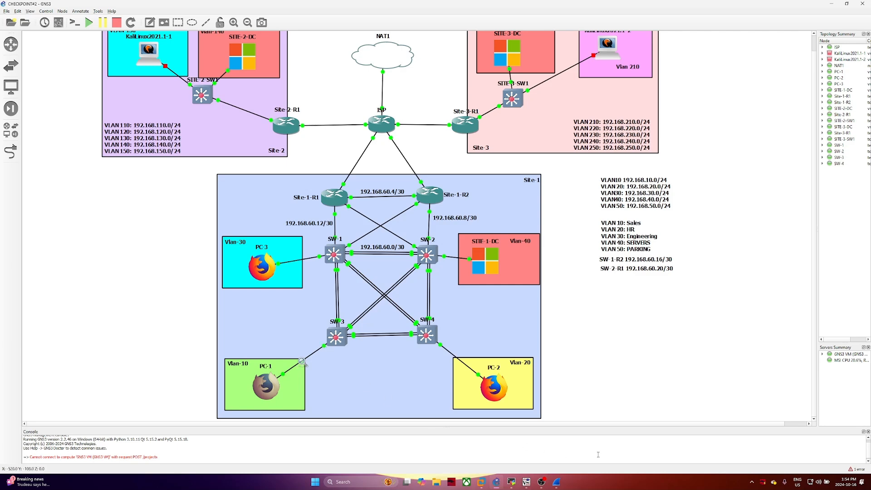
pyautogui.click(557, 482)
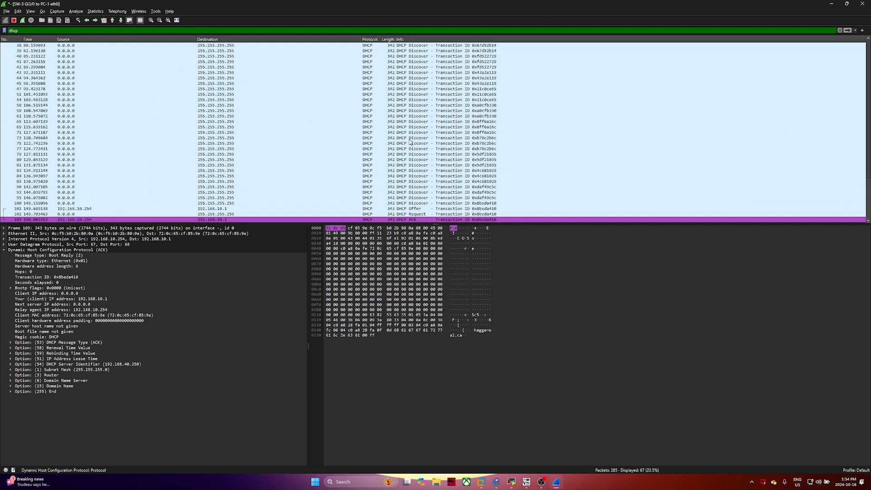
# Look through the repeated DHCP Discover packets, from the earliest to the final exchange in the capture
pyautogui.scroll(11, 411, 142)
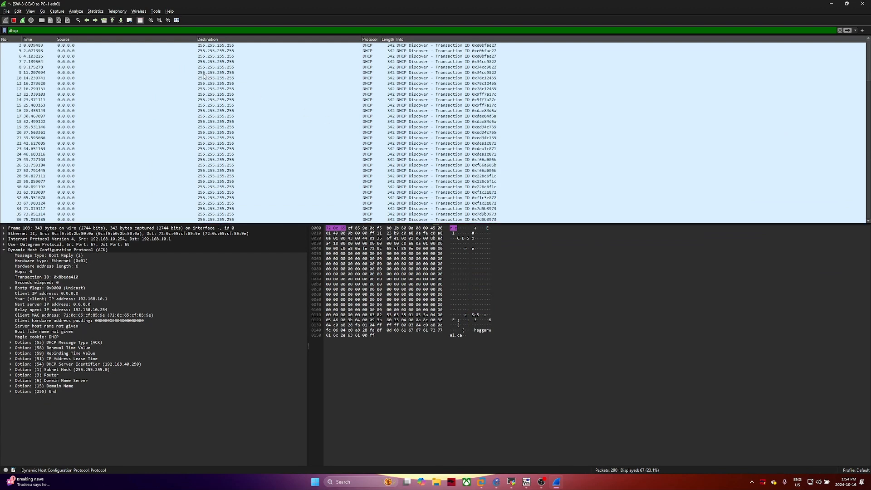
pyautogui.moveTo(56, 50); pyautogui.dragTo(79, 192)
pyautogui.scroll(-4, 80, 194)
pyautogui.scroll(-7, 81, 194)
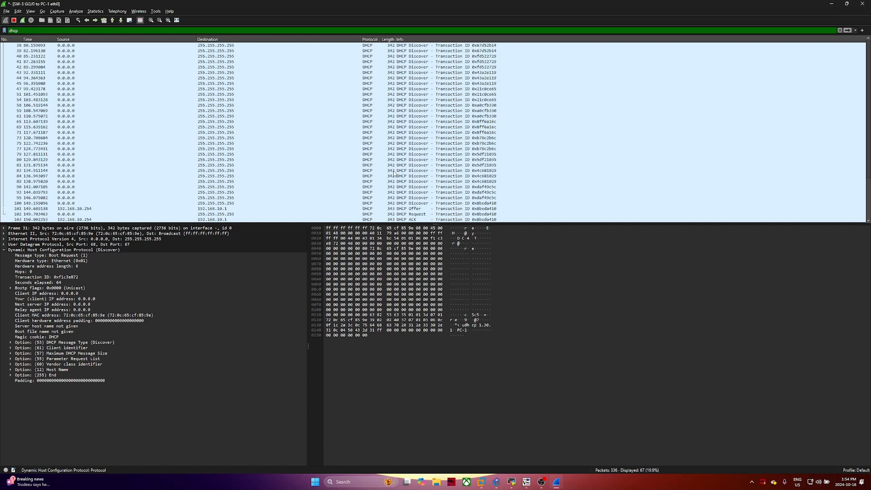
# Step through the last DHCP Discover packets and select packet 100, the one directly before the Offer
pyautogui.click(417, 187)
pyautogui.click(415, 194)
pyautogui.click(415, 199)
pyautogui.click(416, 204)
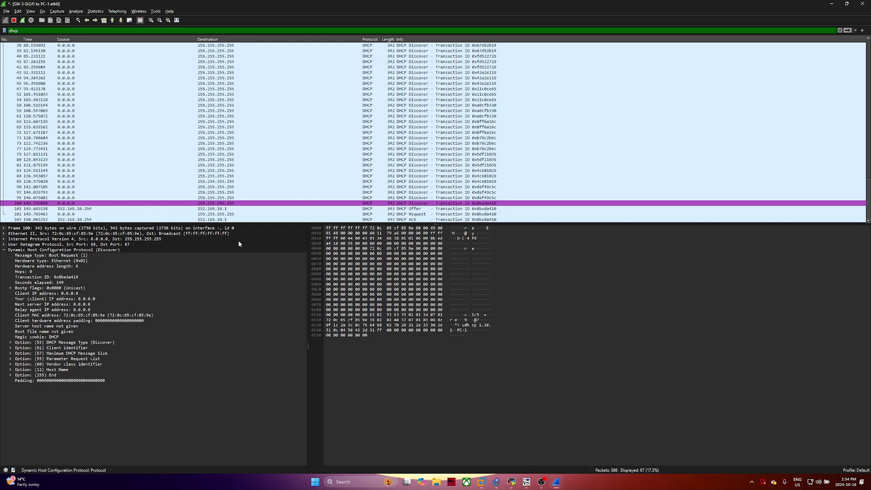
# Widen the packet details area and expand packet 100's Ethernet II header to inspect its destination address
pyautogui.moveTo(309, 347); pyautogui.dragTo(670, 347)
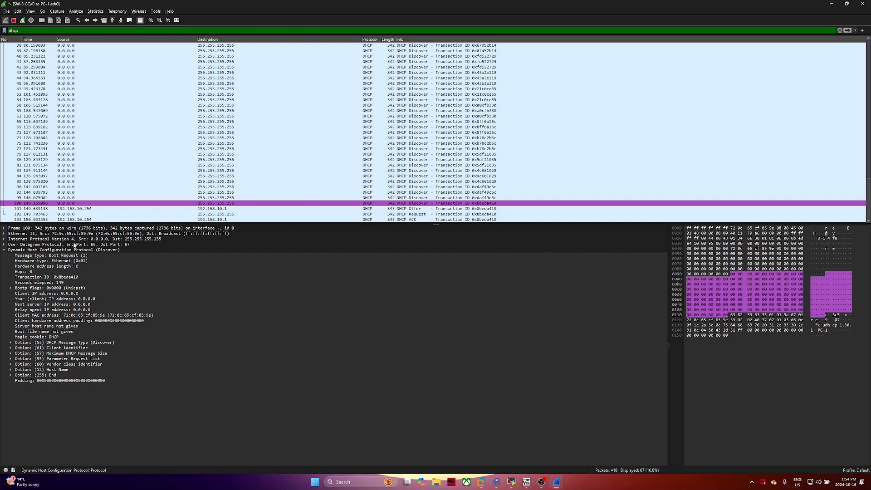
pyautogui.click(25, 245)
pyautogui.click(9, 234)
pyautogui.click(4, 234)
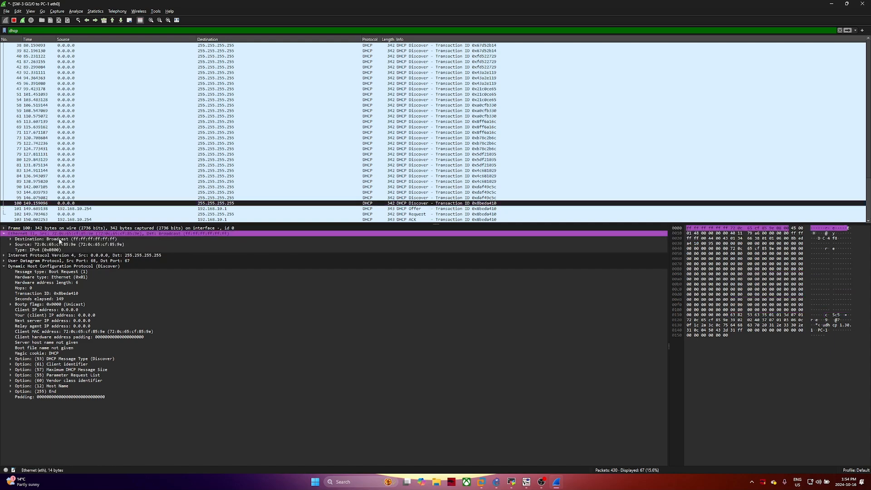
pyautogui.click(75, 239)
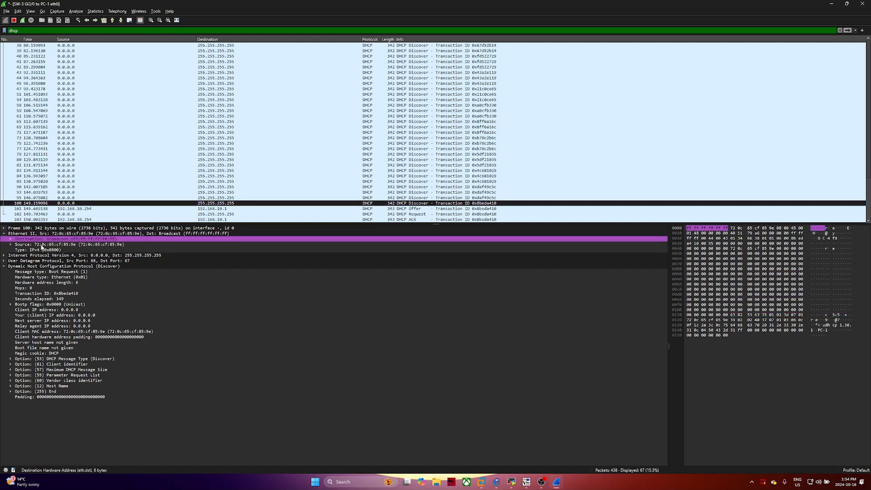
# Expand the Discover packet's IPv4 and UDP headers and examine the IP addresses and the source and destination ports
pyautogui.click(4, 255)
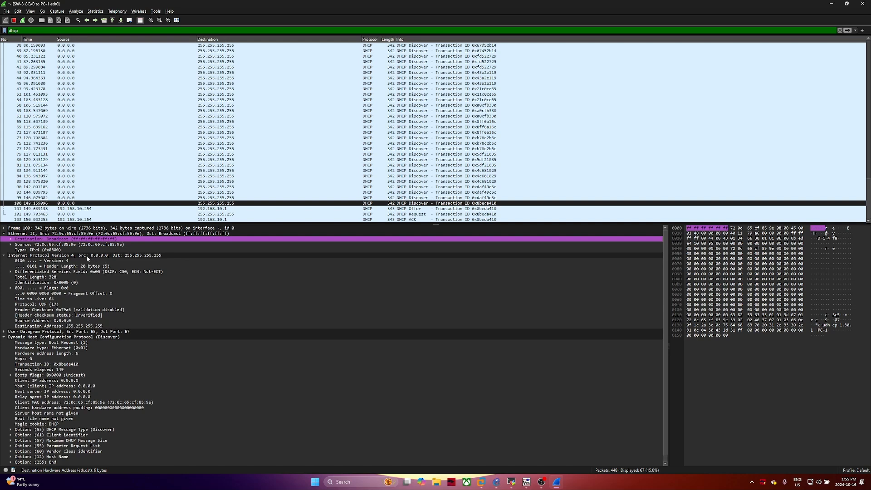
pyautogui.click(113, 256)
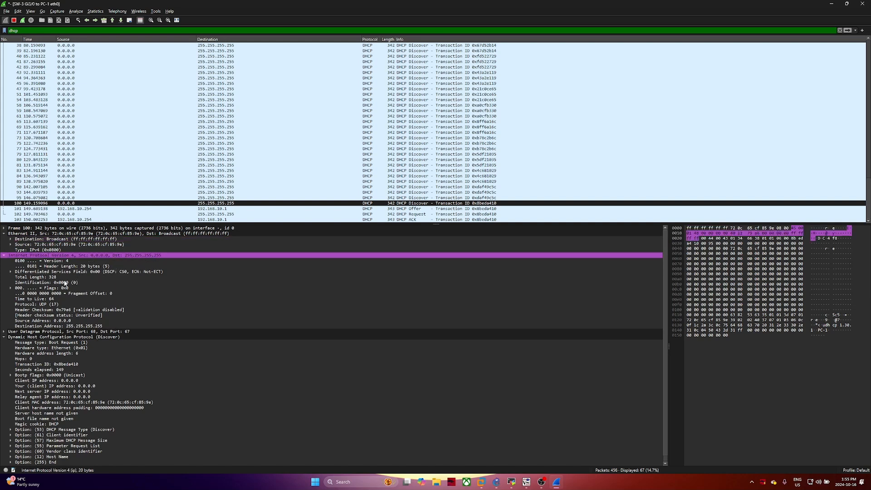
pyautogui.click(4, 332)
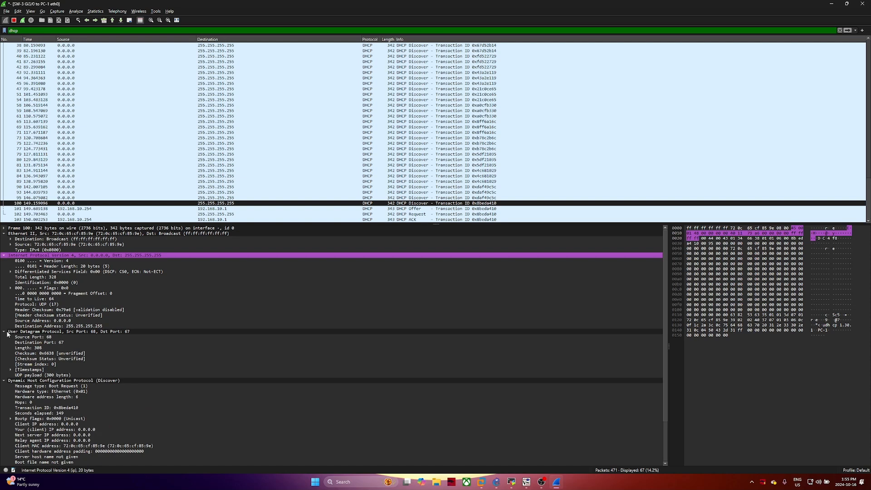
pyautogui.click(48, 337)
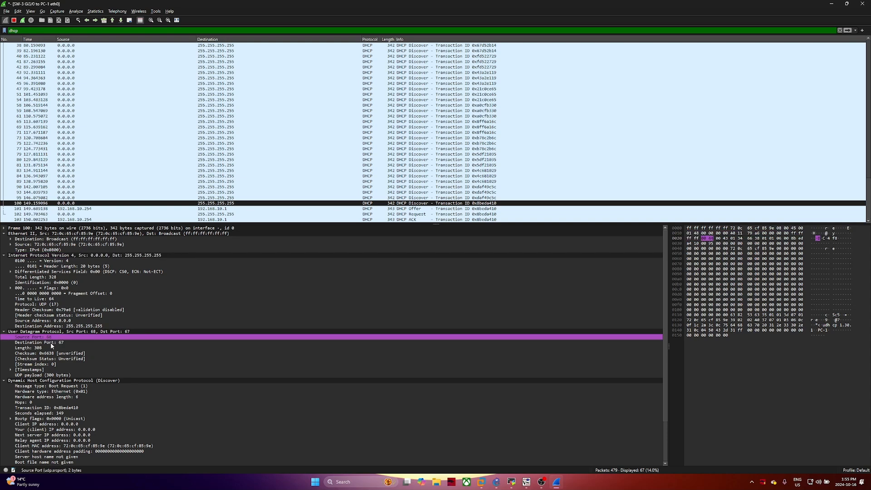
pyautogui.click(63, 344)
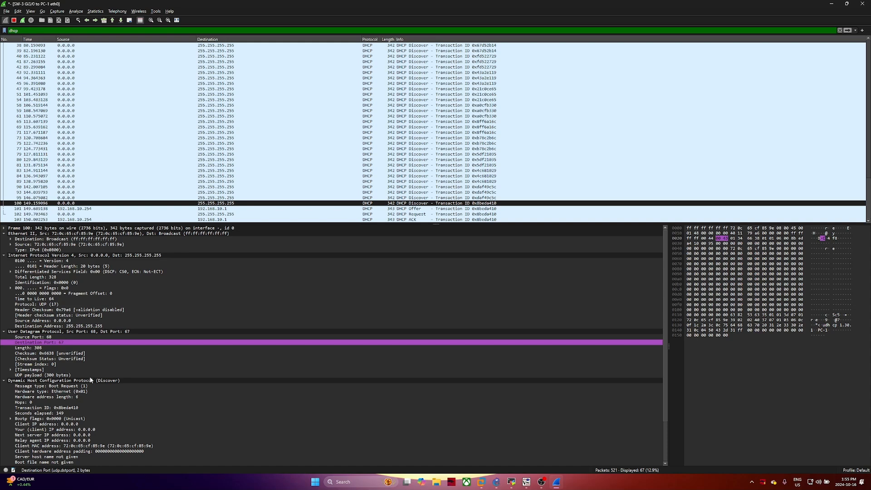
# Examine the Discover packet's DHCP section, expanding the Bootp flags and highlighting the client IP address
pyautogui.click(105, 382)
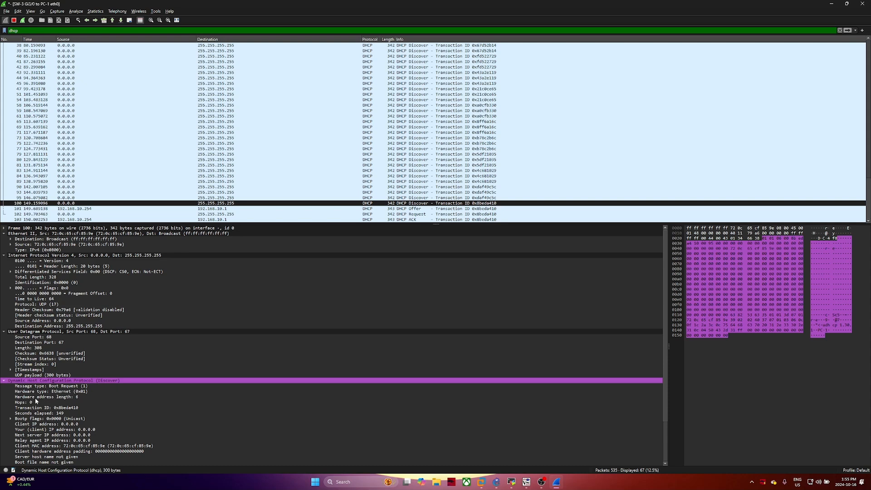
pyautogui.click(10, 419)
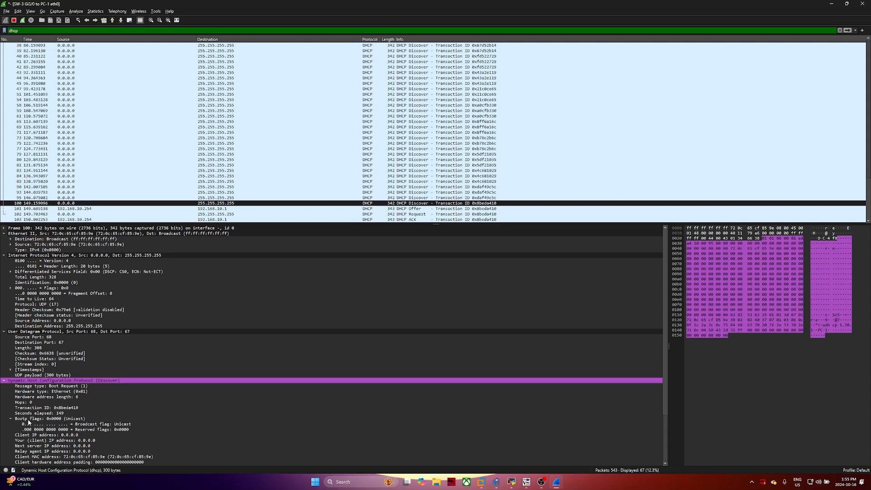
pyautogui.scroll(-4, 32, 421)
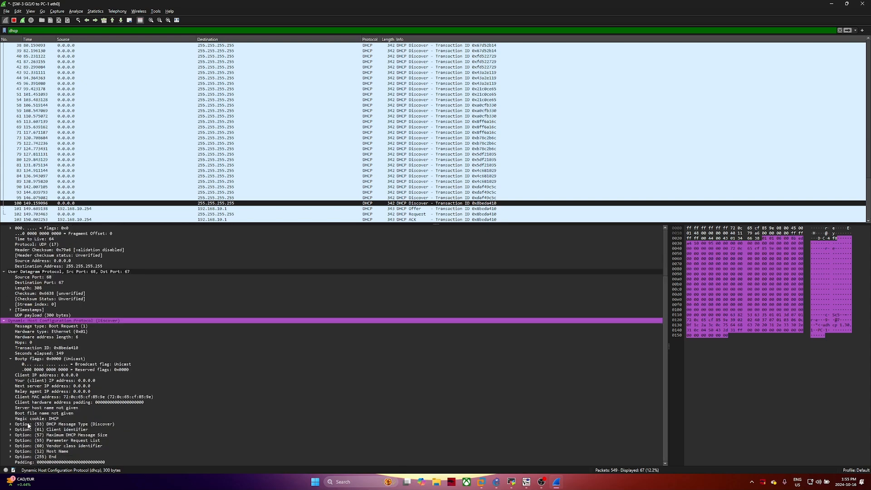
pyautogui.click(66, 360)
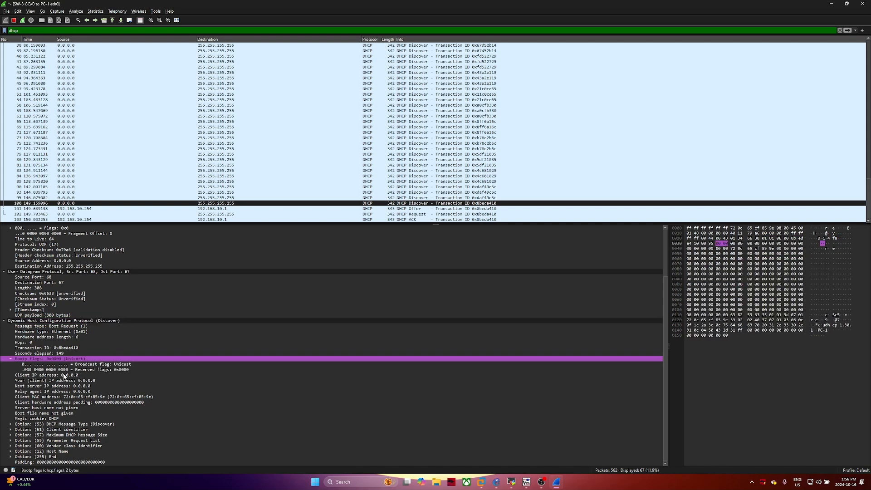
pyautogui.click(63, 377)
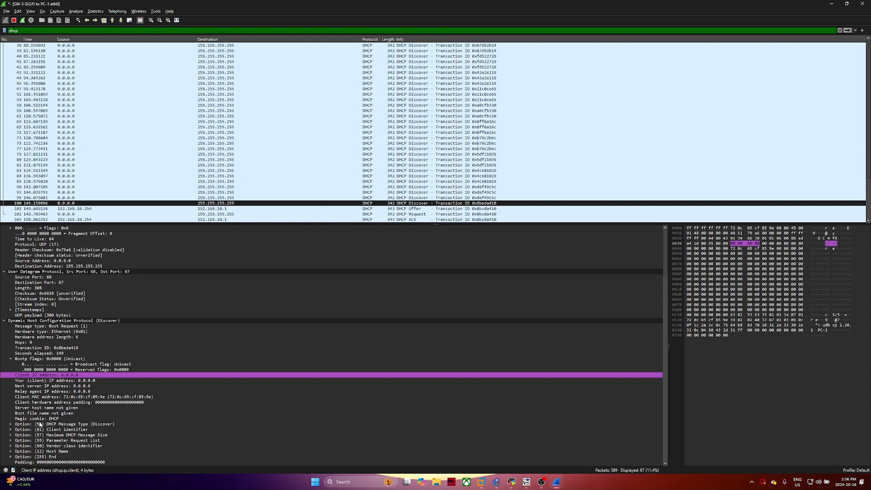
# Expand DHCP options 53 (message type) and 12 (host name) of the Discover packet and highlight the host name
pyautogui.click(11, 425)
pyautogui.scroll(-1, 41, 423)
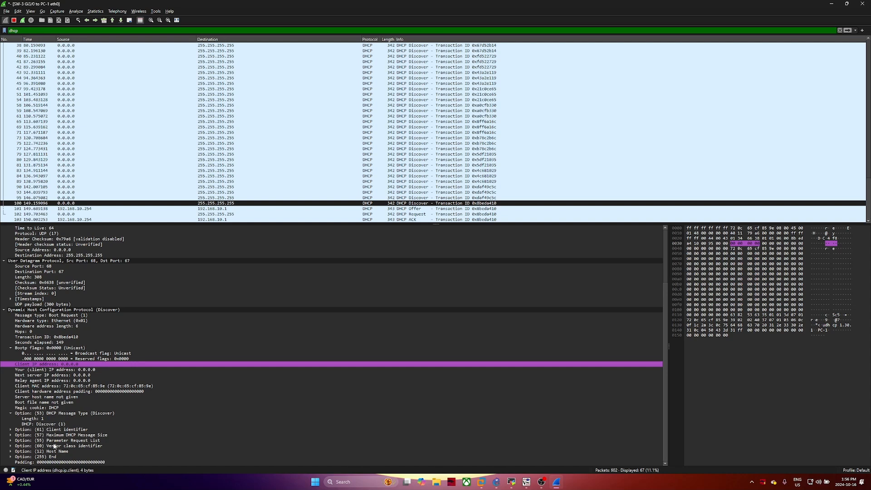
pyautogui.click(10, 452)
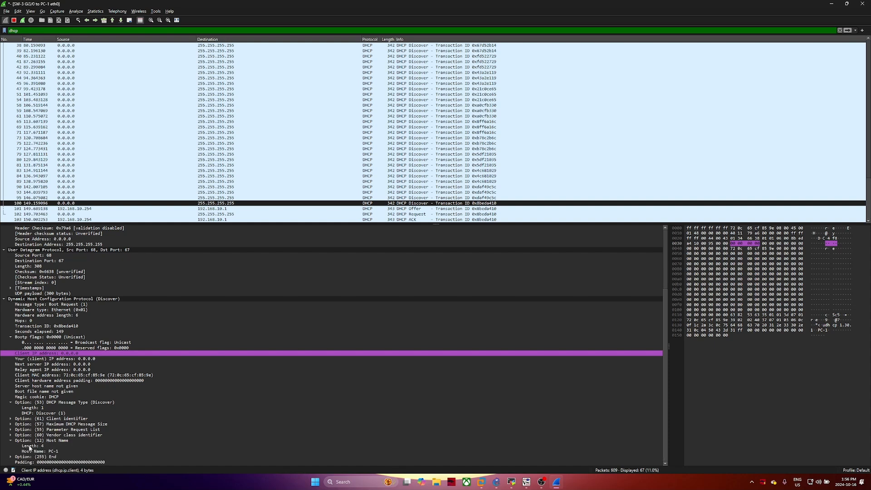
pyautogui.click(50, 452)
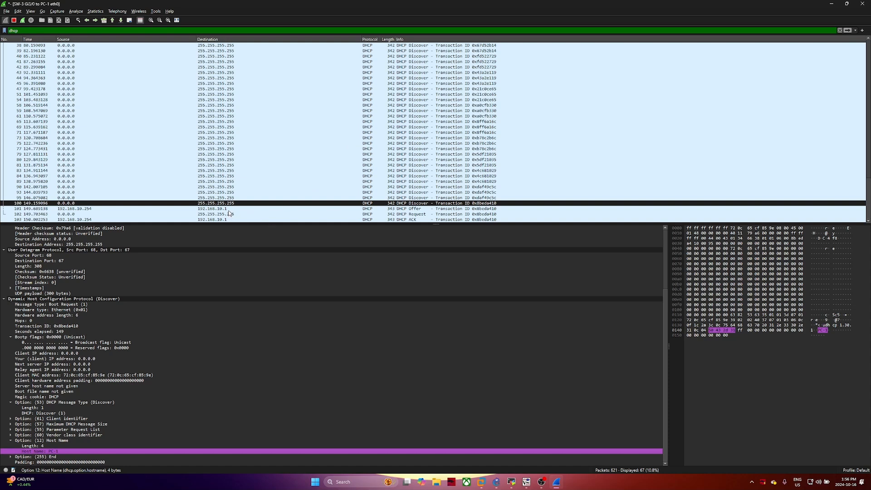
# Compare the UDP source and destination ports of the DHCP Offer, packet 101, with those of Discover packet 100
pyautogui.click(115, 210)
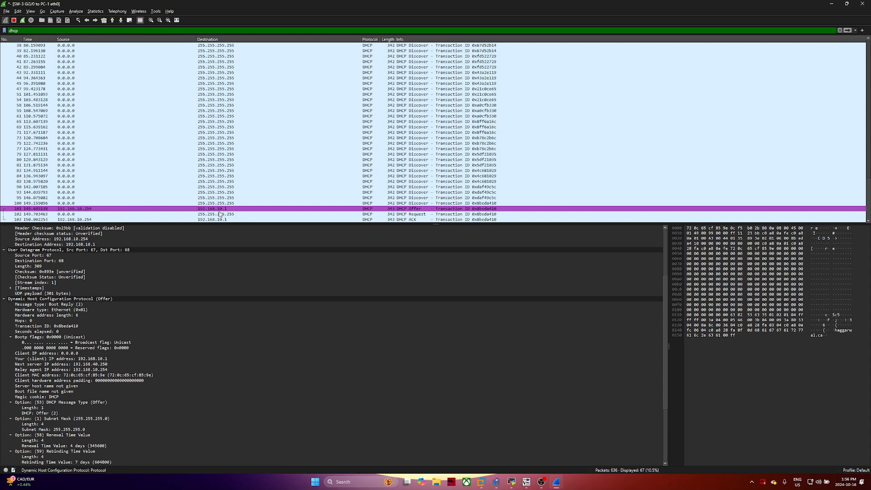
pyautogui.scroll(5, 30, 279)
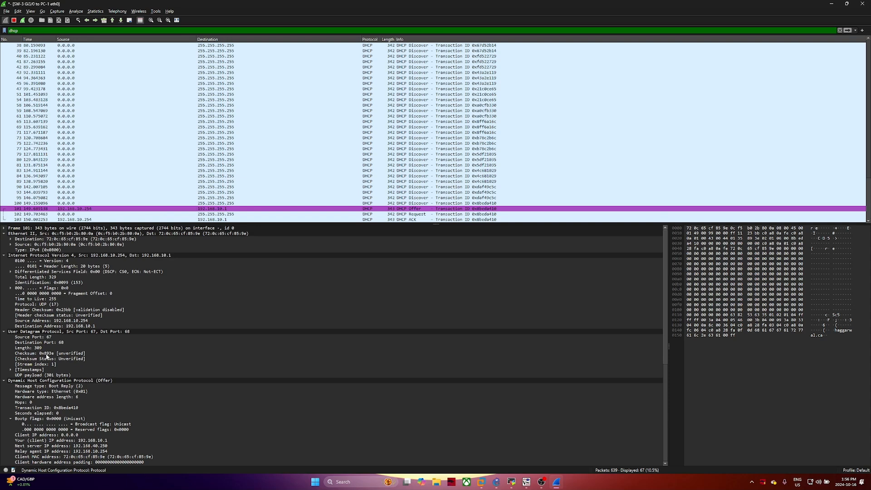
pyautogui.click(48, 339)
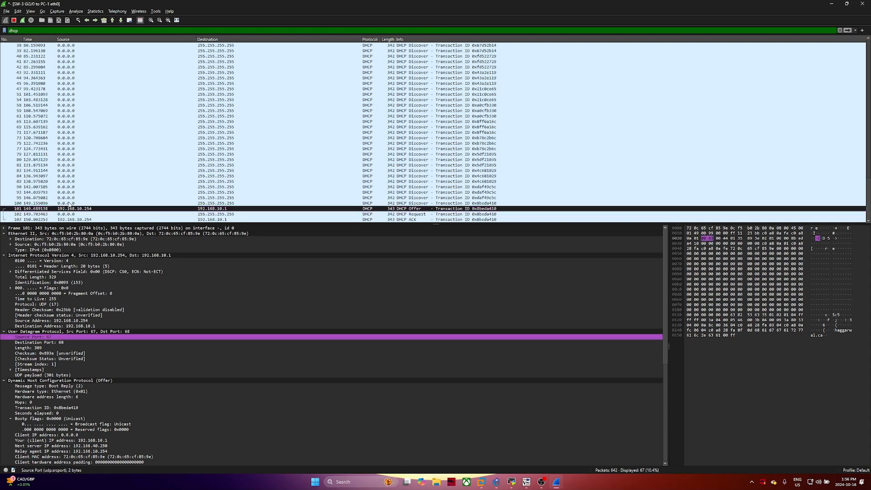
pyautogui.click(69, 204)
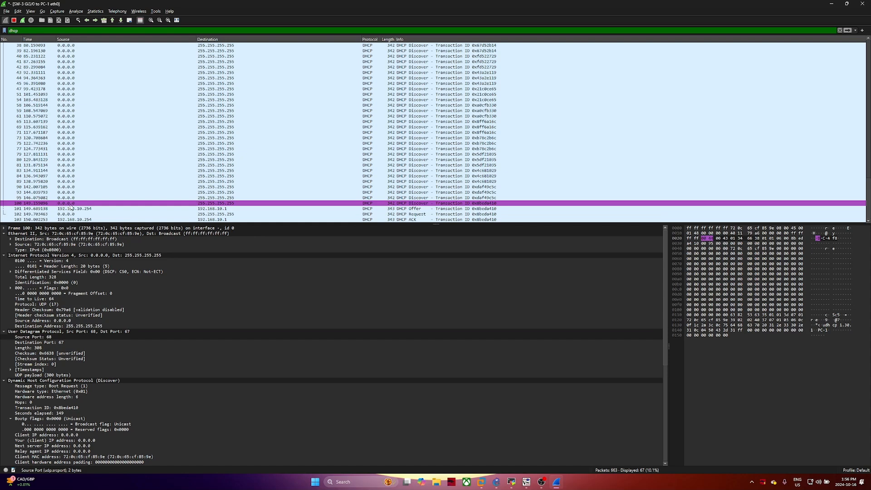
pyautogui.click(58, 342)
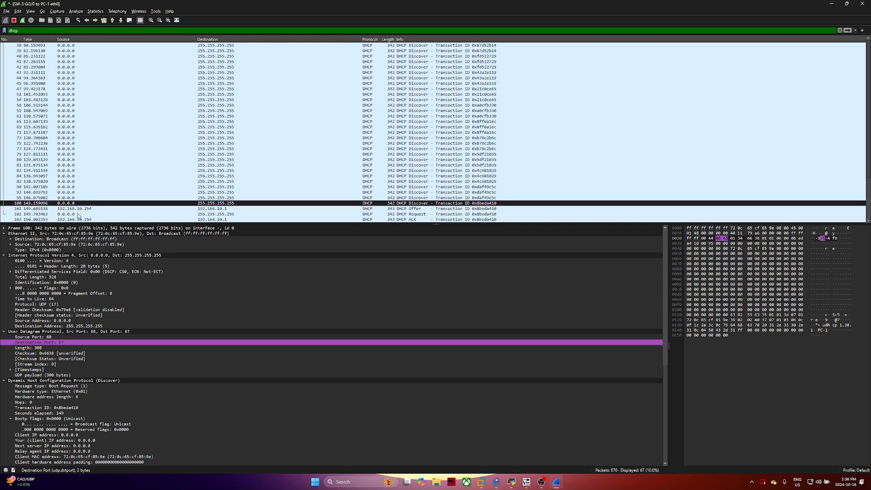
pyautogui.click(83, 209)
pyautogui.click(47, 337)
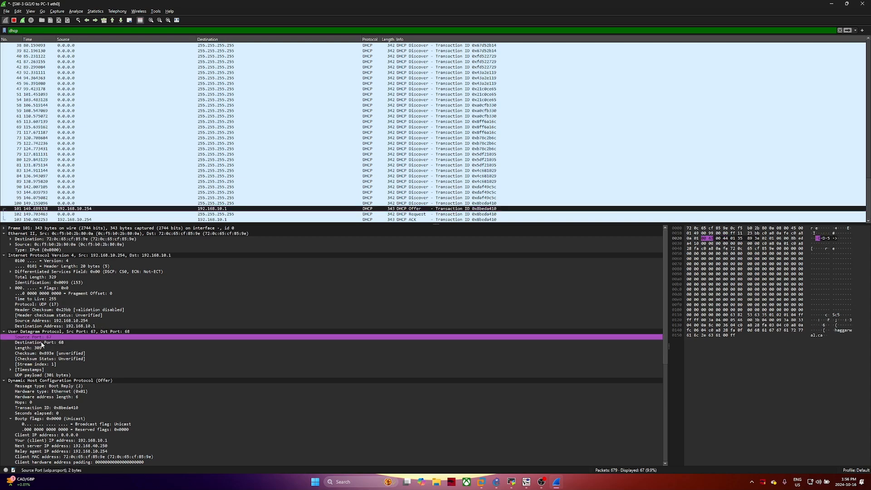
pyautogui.press('Down')
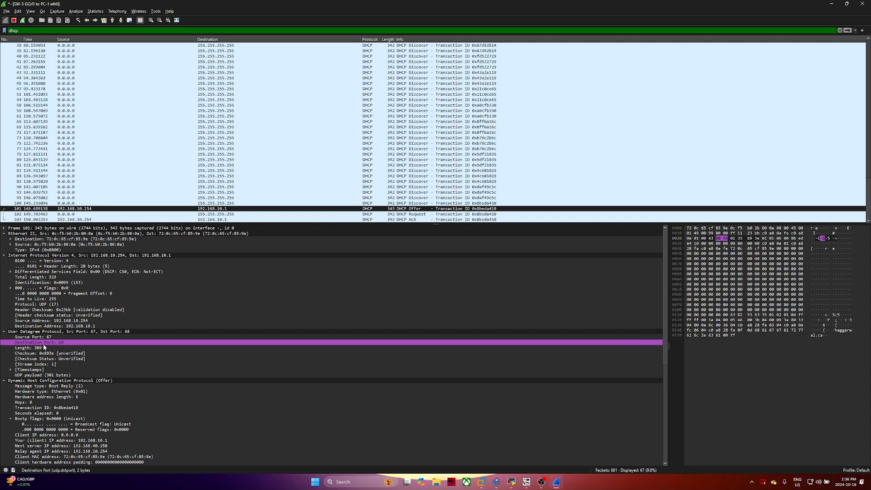
# Compare the DHCP message type field between Offer packet 101 and Discover packet 100, ending on the Offer
pyautogui.scroll(-2, 44, 347)
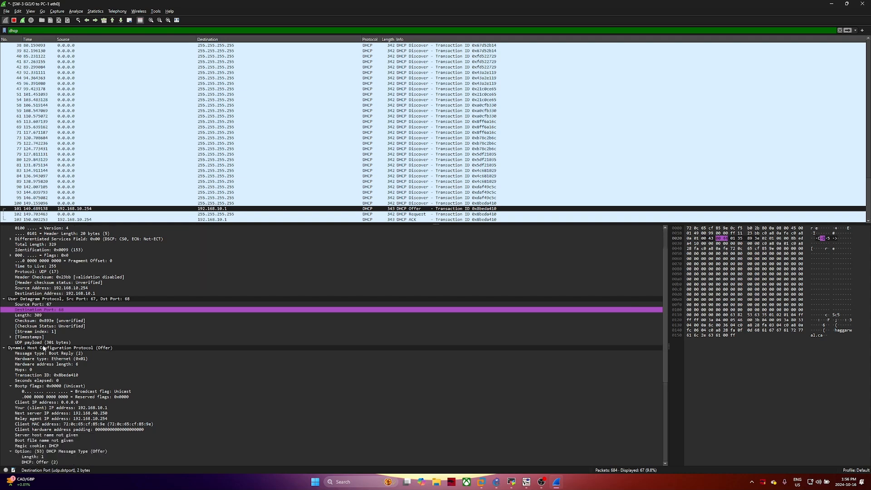
pyautogui.click(53, 354)
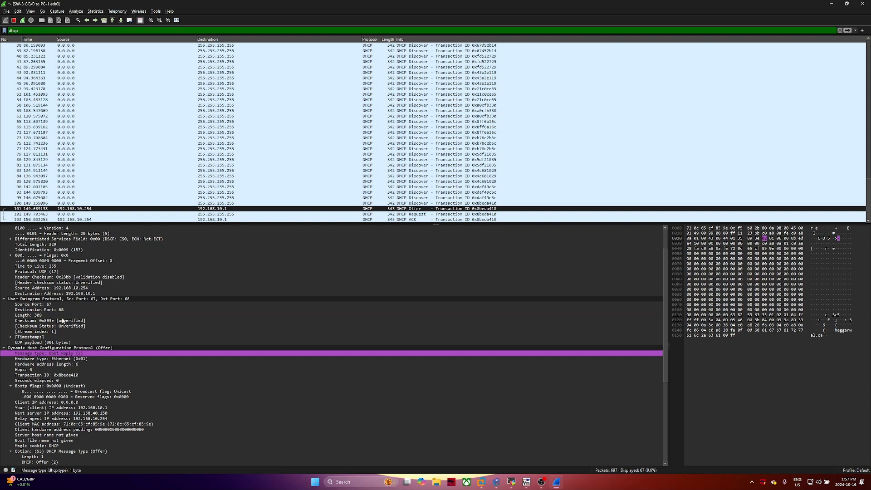
pyautogui.click(76, 203)
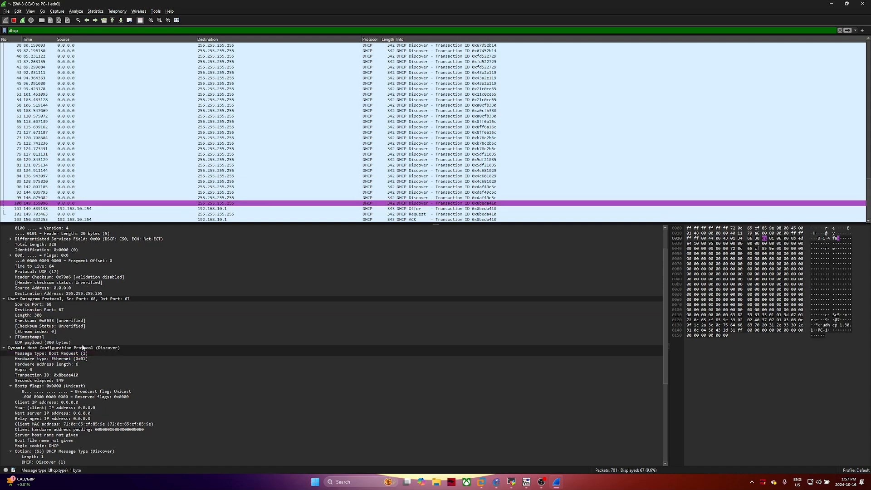
pyautogui.click(86, 354)
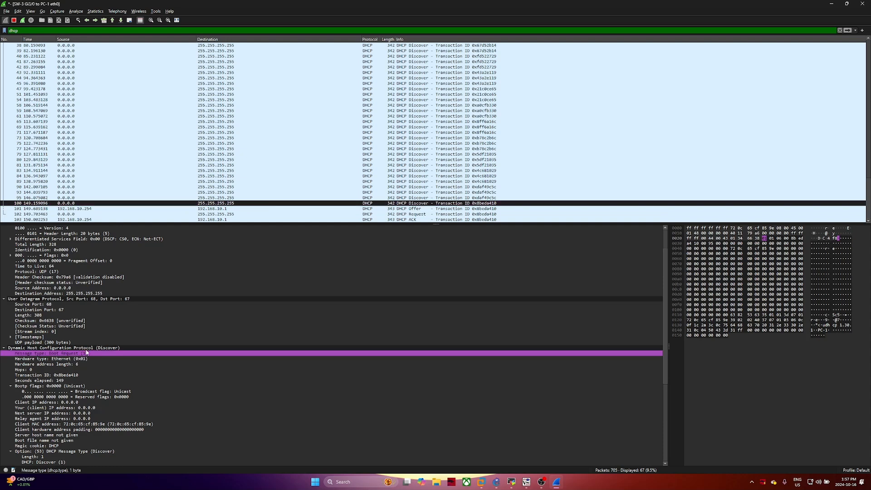
pyautogui.click(71, 209)
pyautogui.click(77, 354)
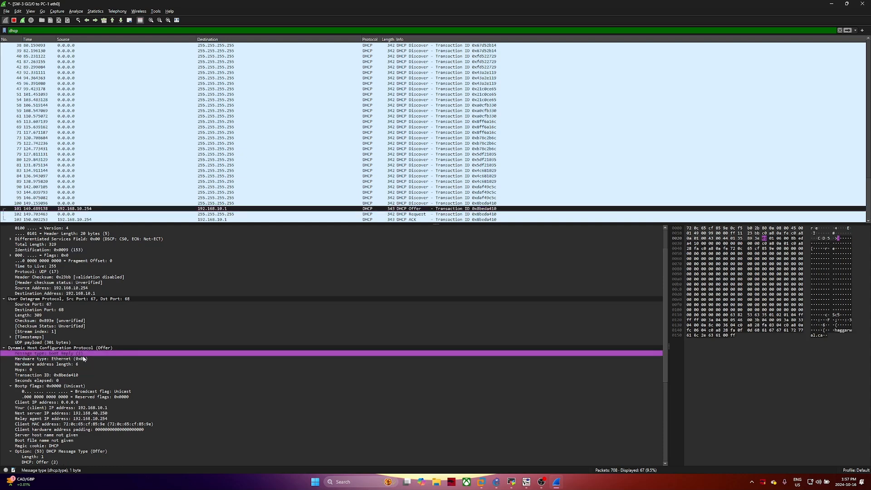
# Highlight the "Your (client) IP address" field in the DHCP Offer and bring its DHCP options into view
pyautogui.scroll(1, 74, 350)
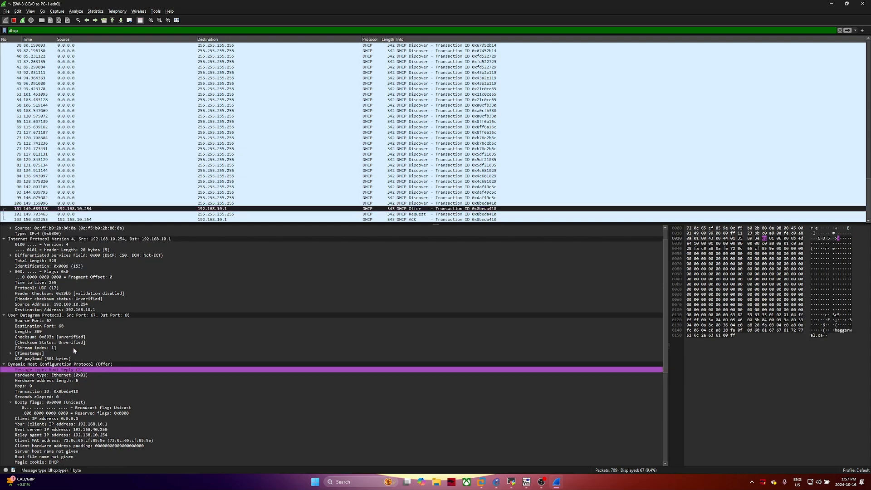
pyautogui.scroll(-1, 68, 358)
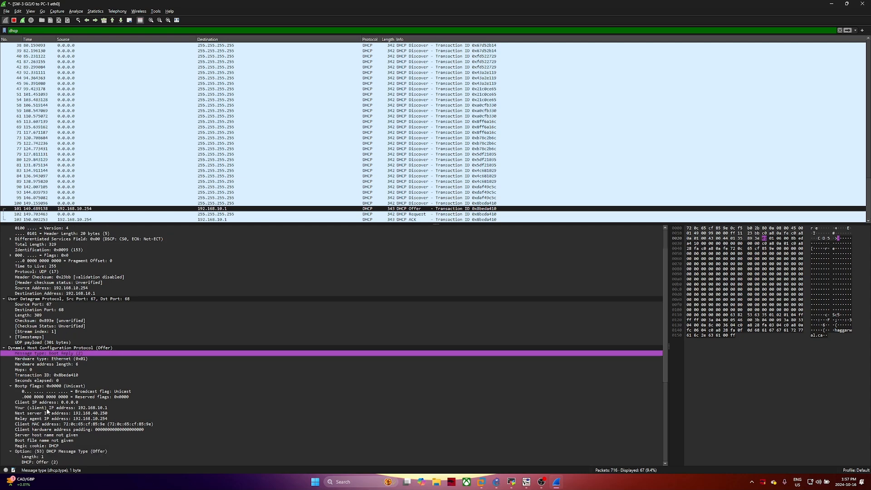
pyautogui.click(79, 408)
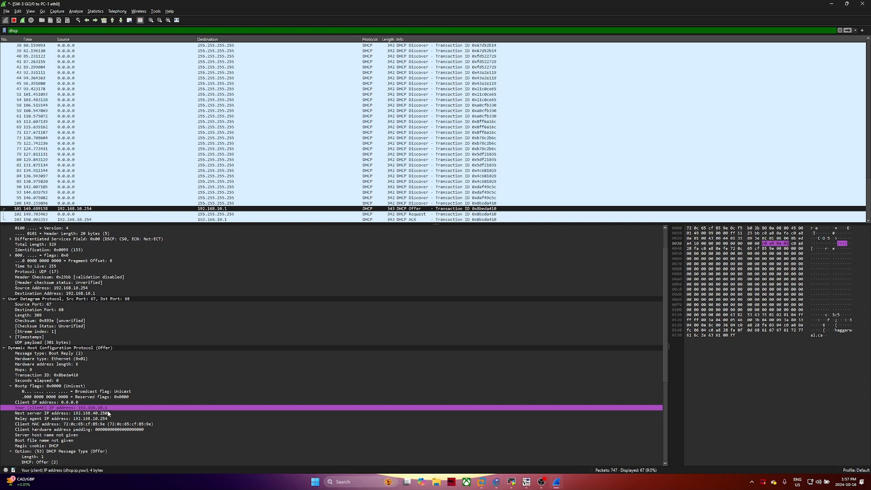
pyautogui.scroll(-2, 98, 420)
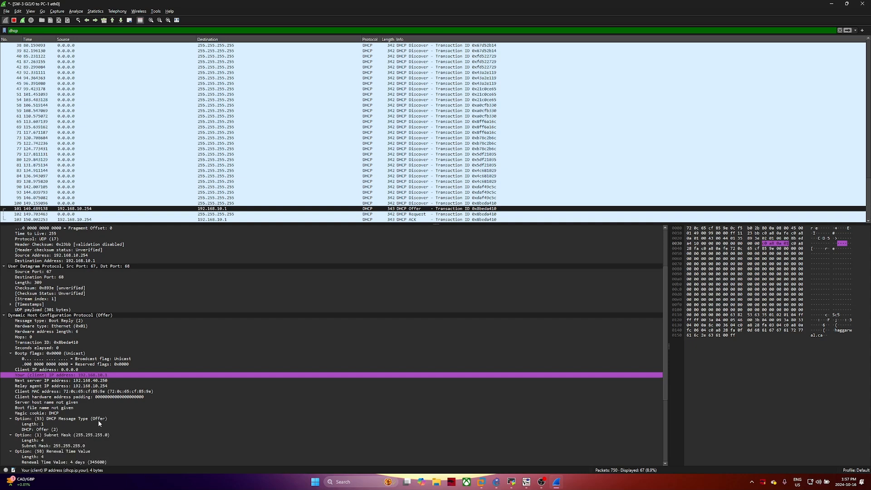
# Collapse all DHCP options of Offer packet 101, from option 53 (message type) through option 255 (End)
pyautogui.scroll(-1, 41, 417)
pyautogui.scroll(-5, 41, 416)
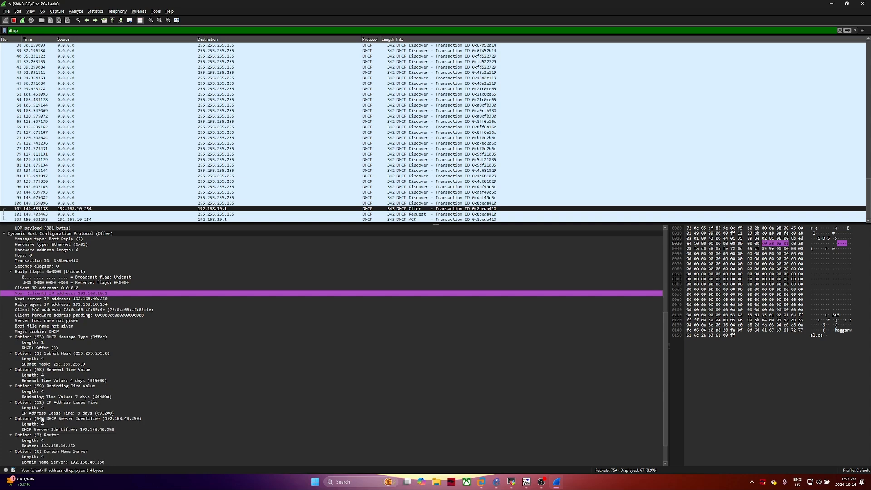
pyautogui.click(10, 321)
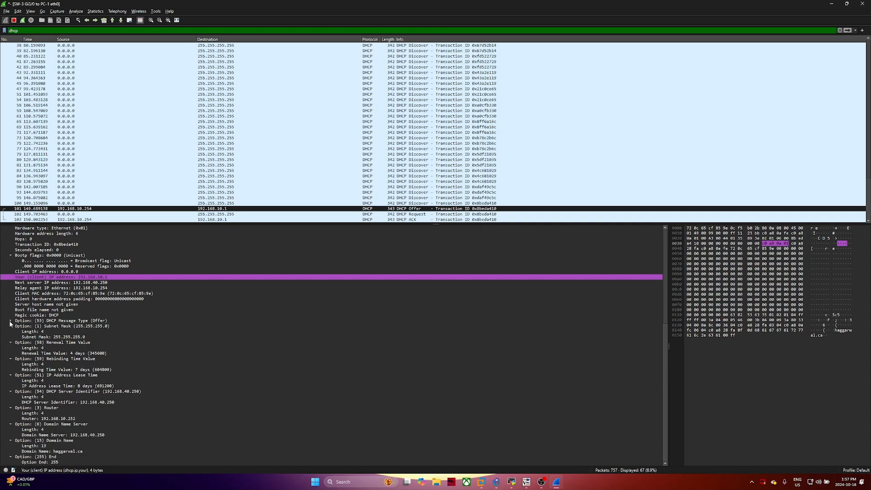
pyautogui.click(10, 326)
pyautogui.click(11, 342)
pyautogui.click(12, 359)
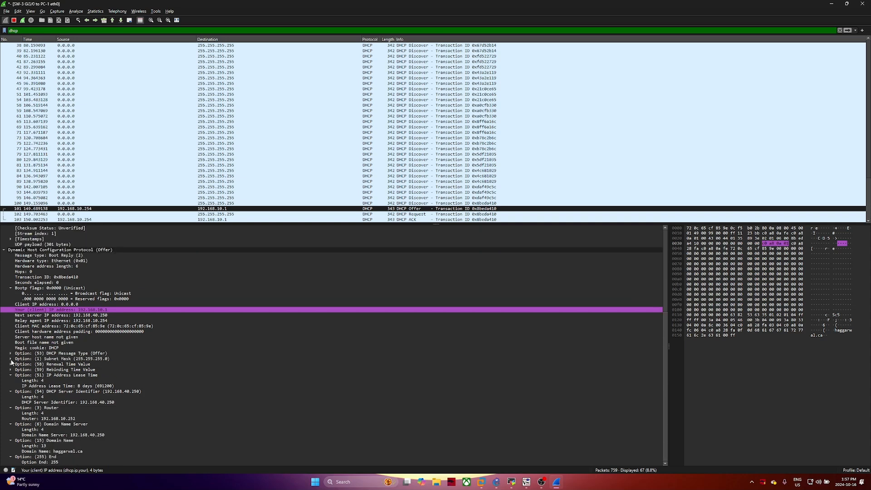
pyautogui.click(12, 375)
pyautogui.click(10, 391)
pyautogui.click(11, 408)
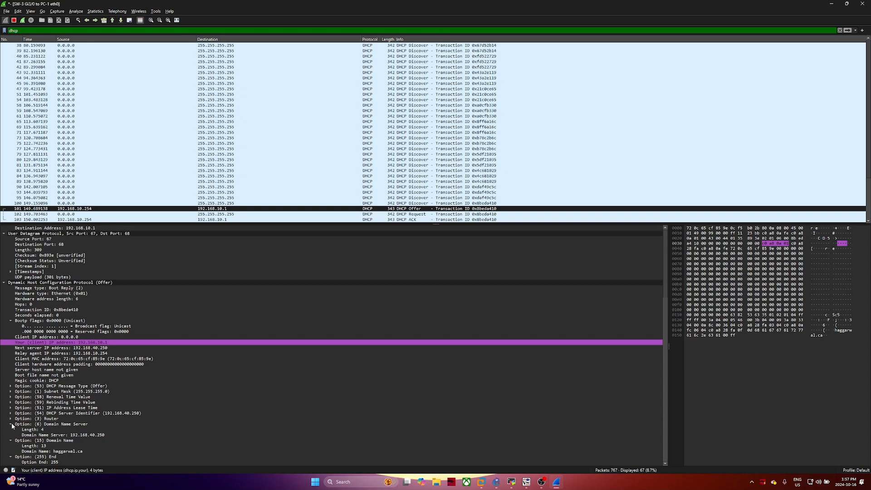
pyautogui.click(10, 425)
pyautogui.click(11, 441)
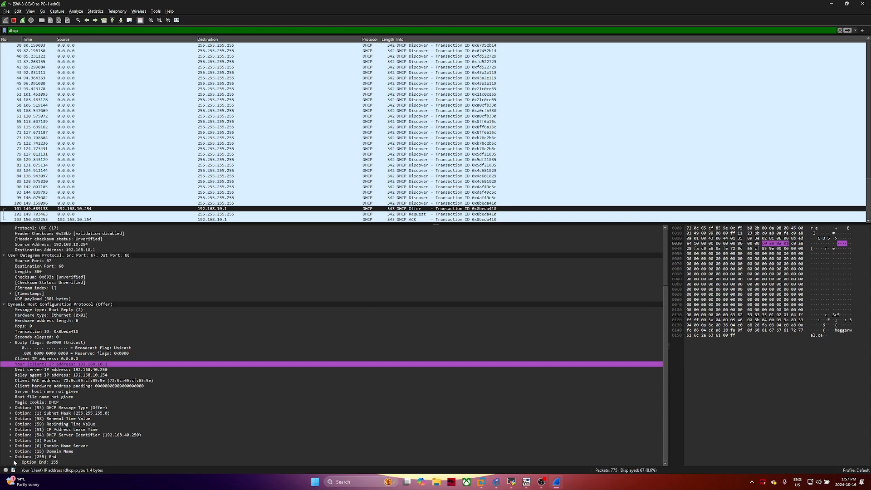
pyautogui.click(11, 462)
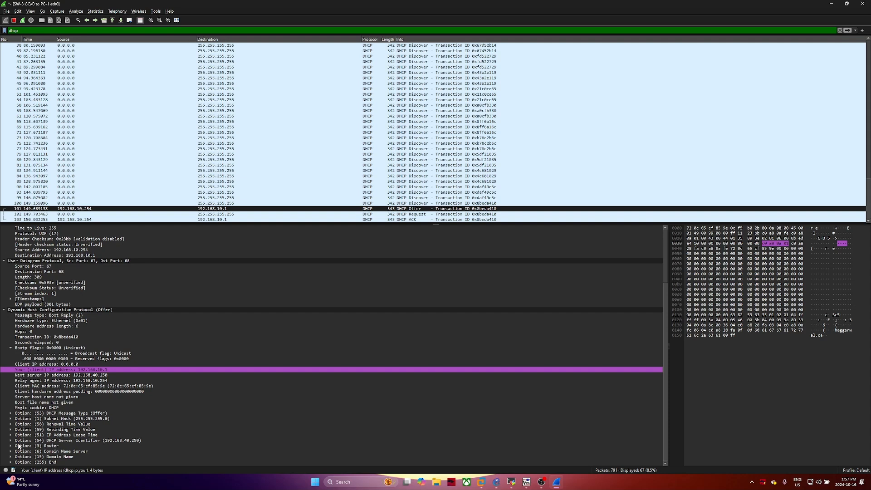
# Highlight option 1 (subnet mask) in the DHCP Offer, then briefly expand and collapse it
pyautogui.click(50, 419)
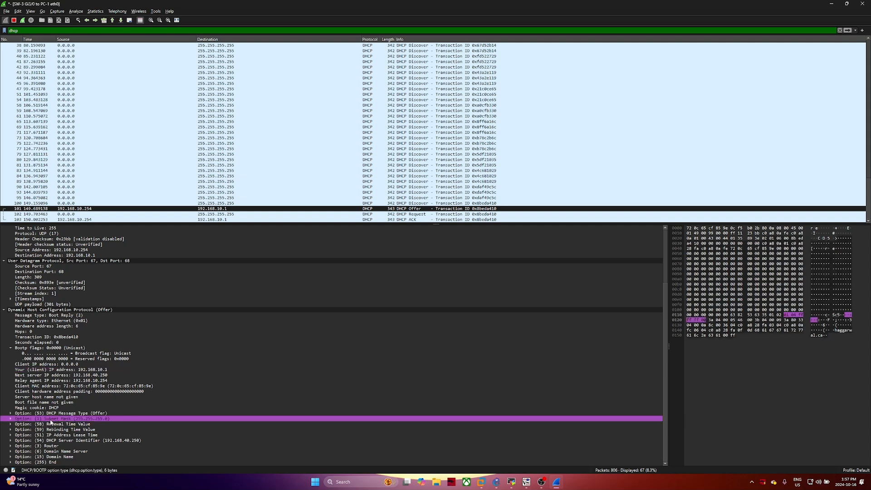
pyautogui.click(10, 419)
pyautogui.click(10, 419)
# Inspect the renewal time (option 58) and rebinding time (option 59) values of the Offer and collapse both options again
pyautogui.click(11, 425)
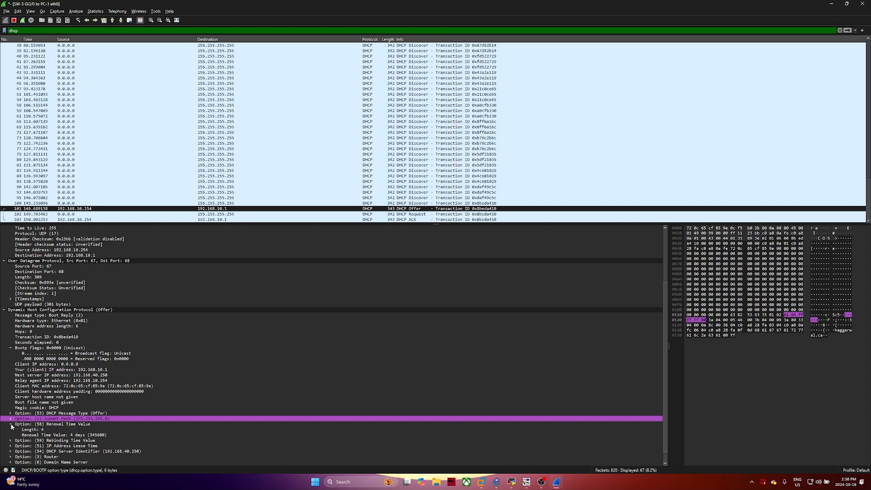
pyautogui.click(67, 436)
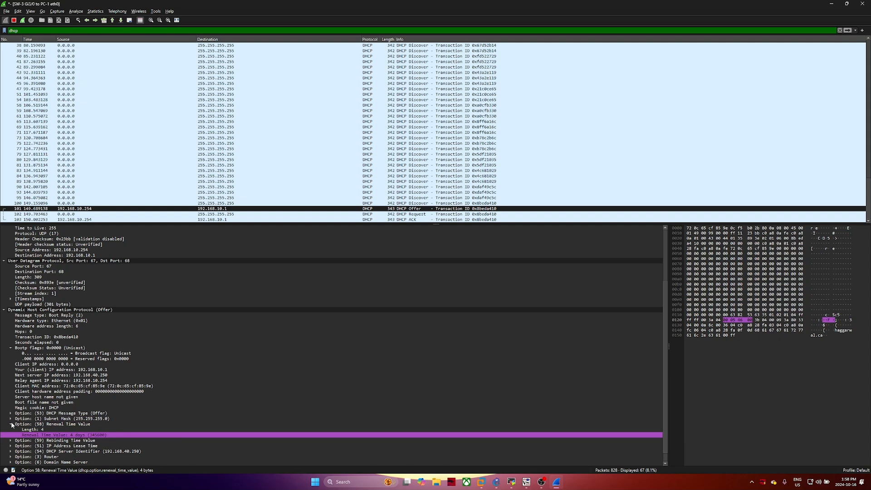
pyautogui.click(10, 441)
pyautogui.scroll(-2, 16, 444)
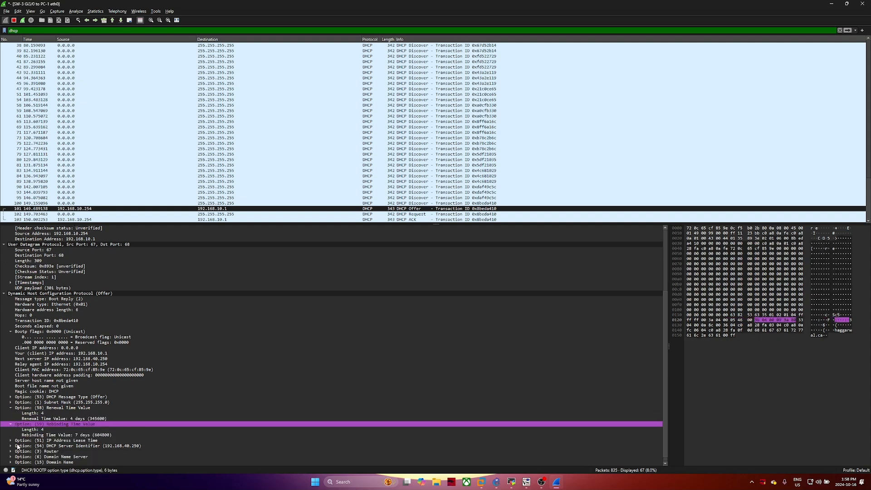
pyautogui.click(11, 402)
pyautogui.click(11, 418)
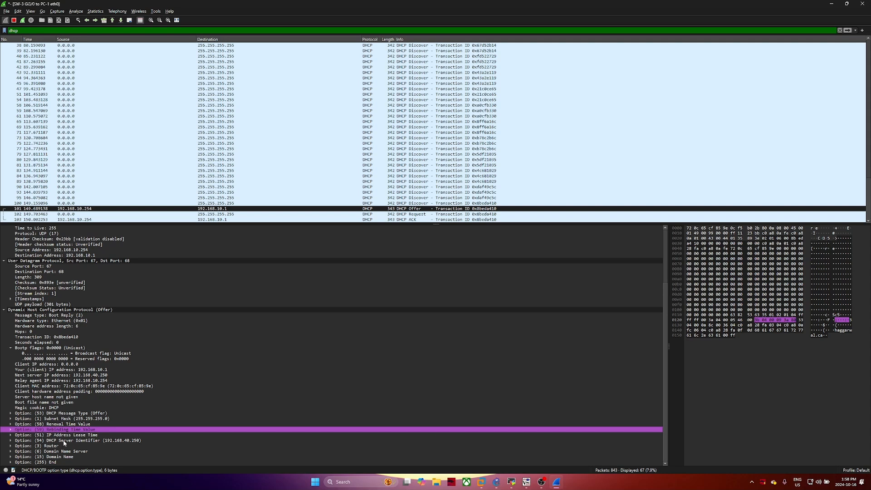
# Inspect the Offer's DHCP server identifier (option 54), collapse it, and highlight the router address in option 3
pyautogui.click(10, 440)
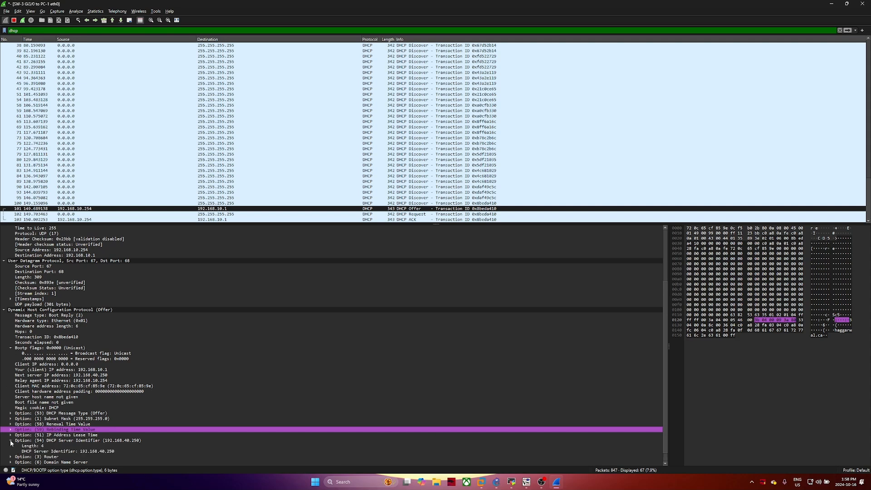
pyautogui.scroll(-1, 14, 441)
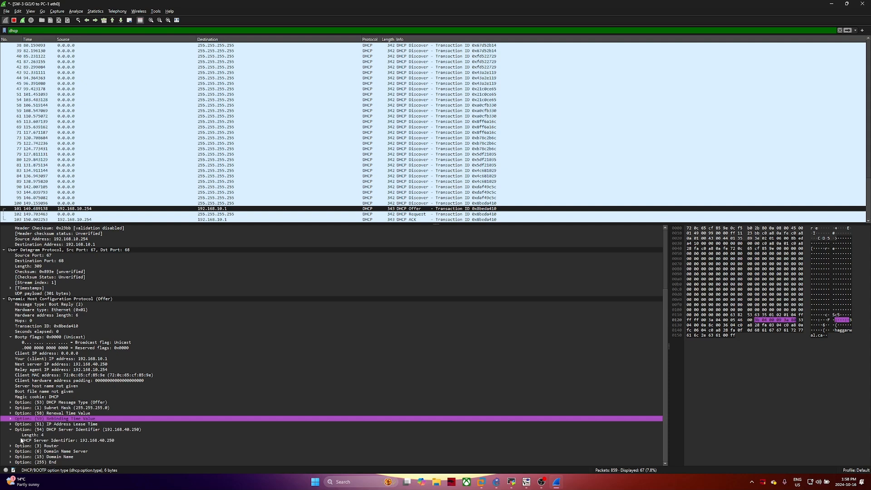
pyautogui.click(11, 430)
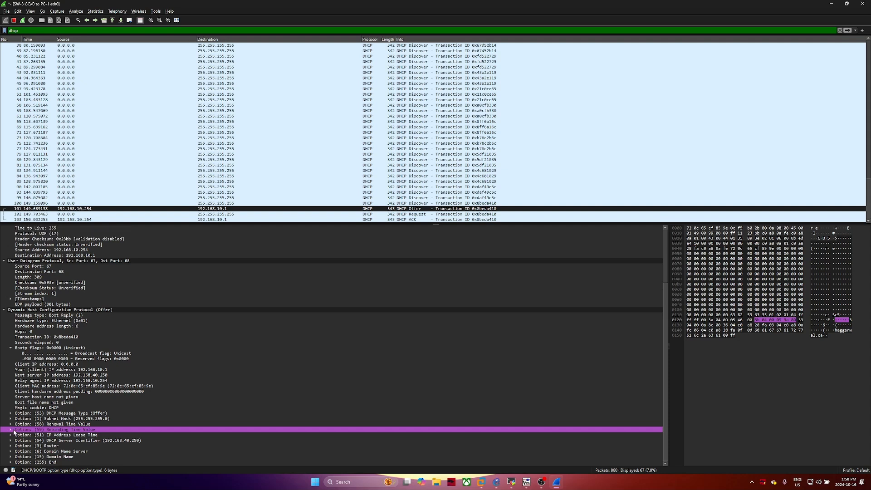
pyautogui.click(10, 445)
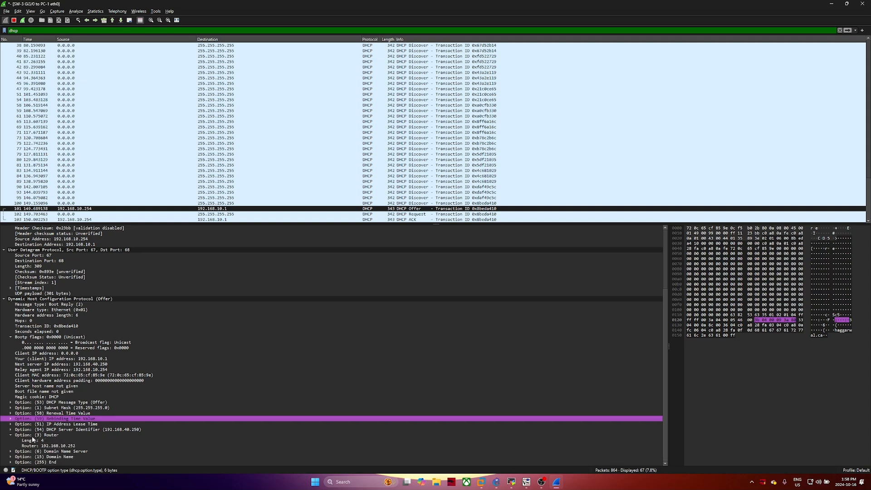
pyautogui.moveTo(50, 445); pyautogui.dragTo(77, 448)
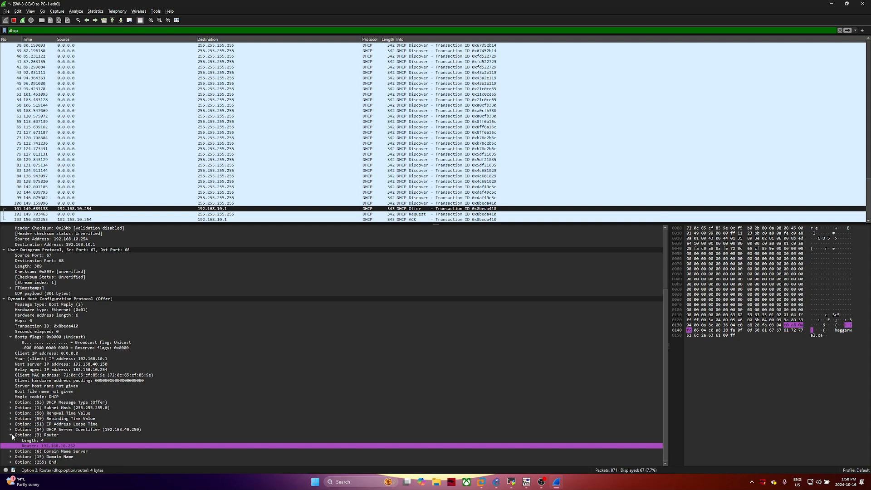
# Highlight the domain name server address in option 6, collapse options 3 and 6, and highlight the domain name in option 15
pyautogui.click(11, 451)
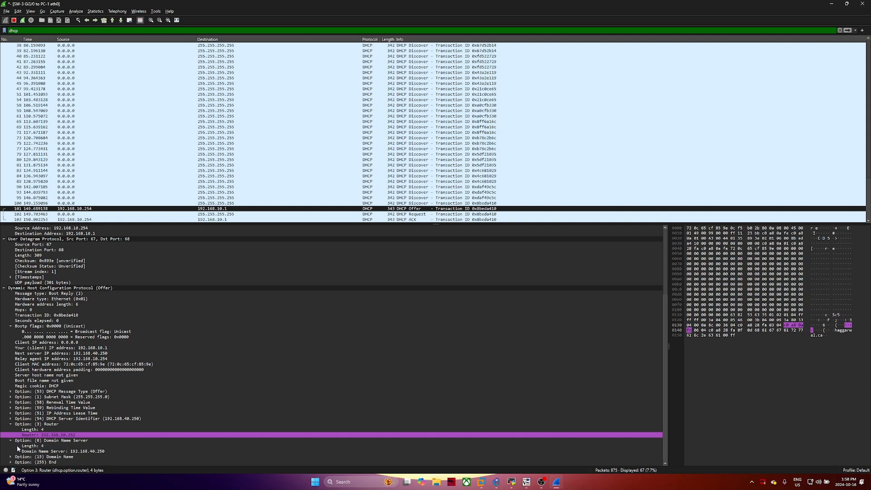
pyautogui.click(69, 452)
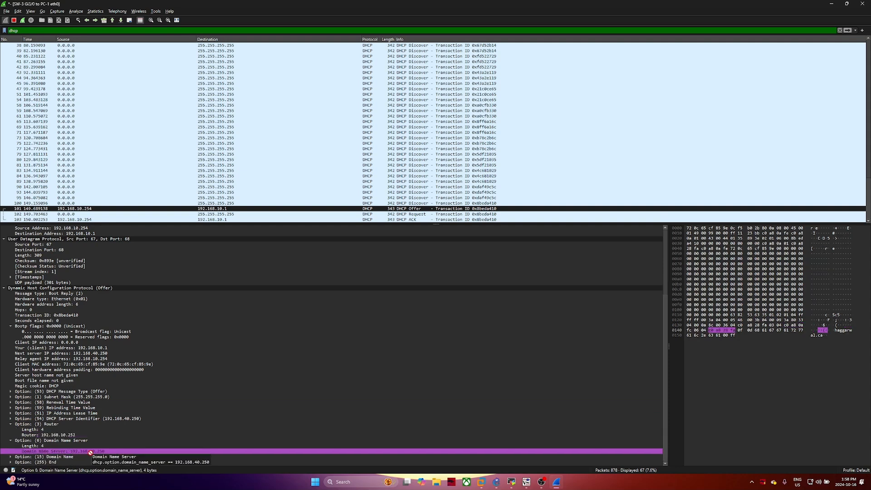
pyautogui.click(10, 425)
pyautogui.click(11, 441)
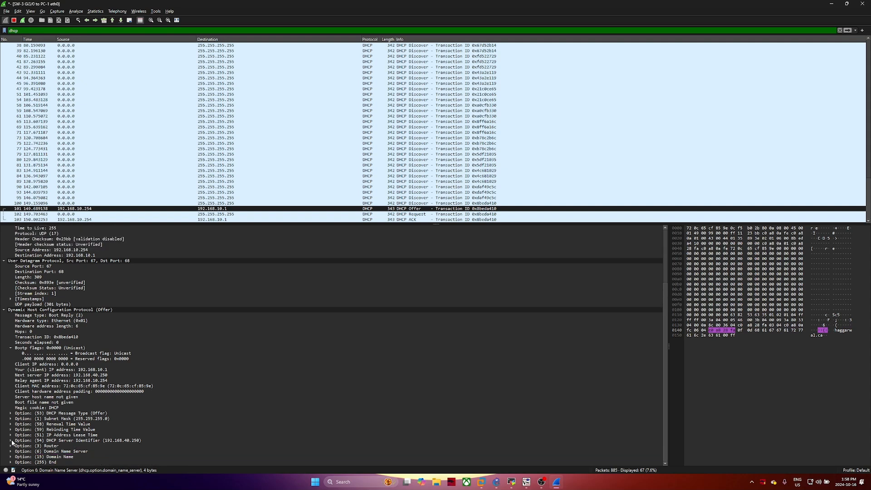
pyautogui.click(10, 457)
pyautogui.moveTo(59, 457); pyautogui.dragTo(93, 434)
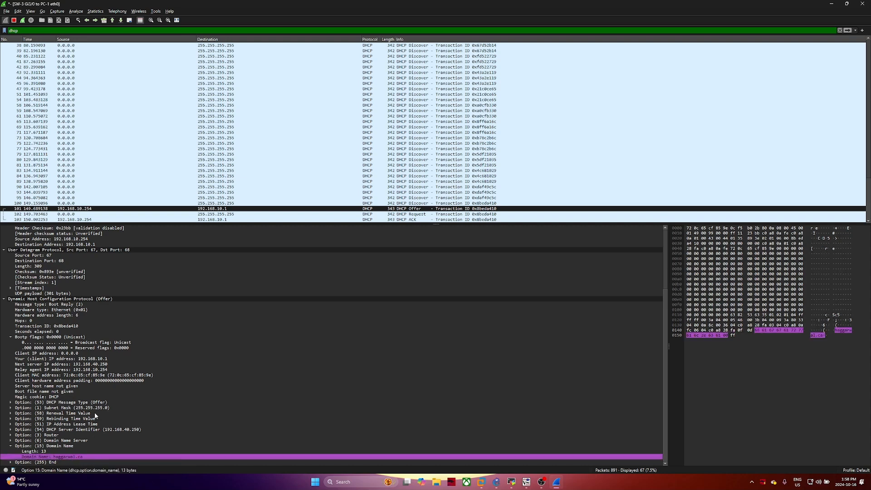
# Compare the UDP source and destination ports of DHCP Request packet 102 with Offer packet 101, ending on the Request
pyautogui.click(317, 214)
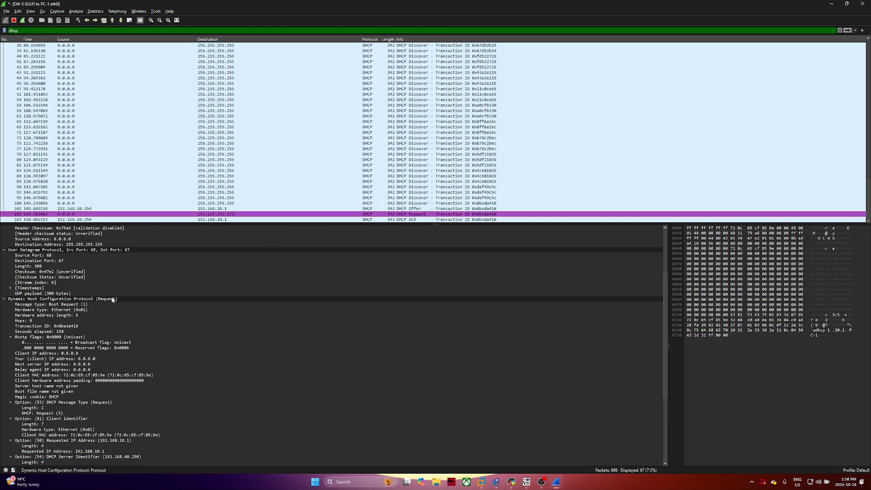
pyautogui.scroll(2, 110, 300)
pyautogui.click(58, 294)
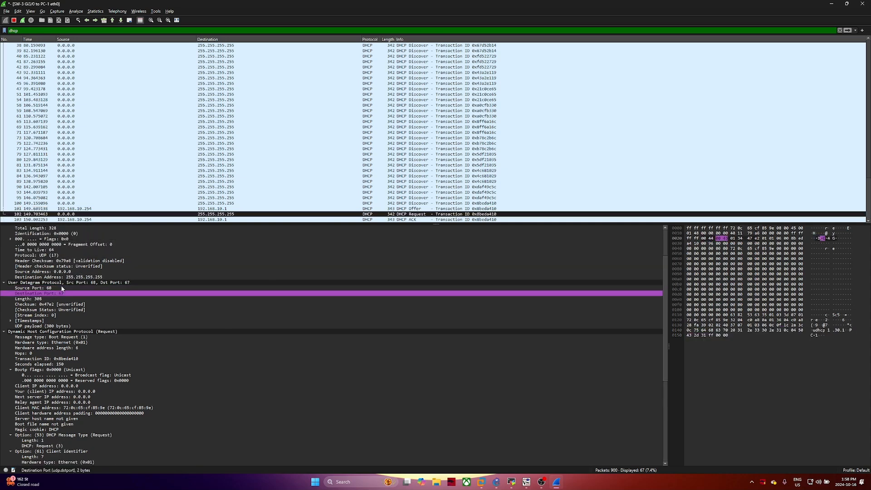
pyautogui.click(87, 209)
pyautogui.click(56, 294)
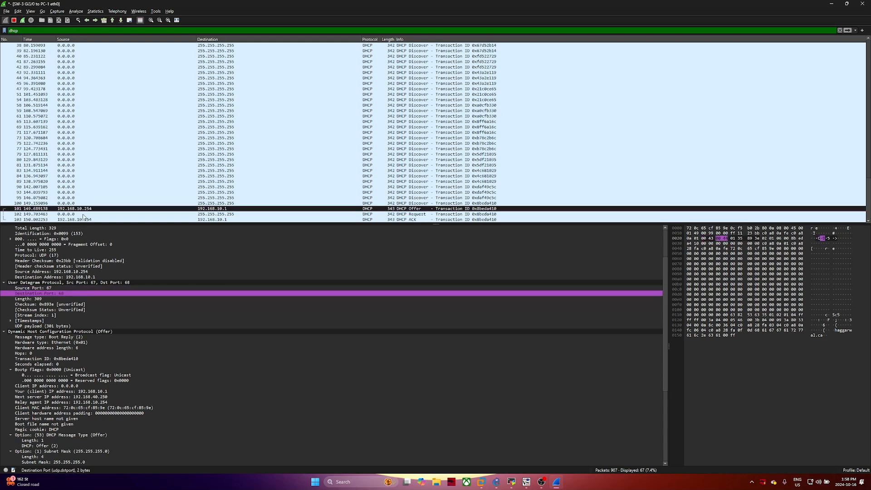
pyautogui.click(83, 214)
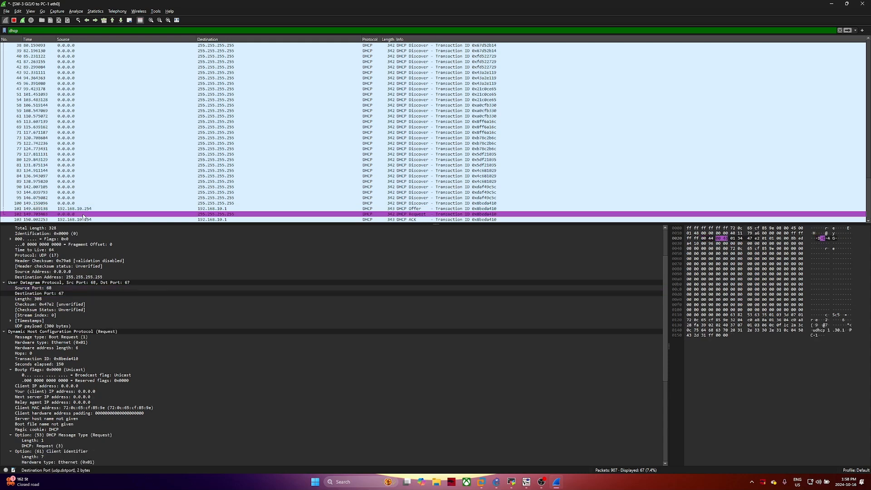
pyautogui.click(47, 289)
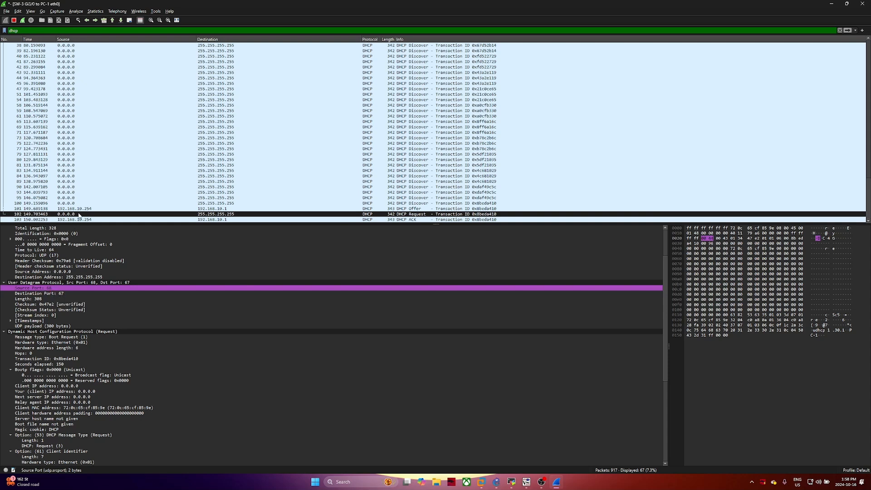
pyautogui.click(56, 294)
# Bring the Request's DHCP options into view and collapse options 60 (vendor class identifier), 12 (host name) and 255 (End)
pyautogui.scroll(-5, 35, 370)
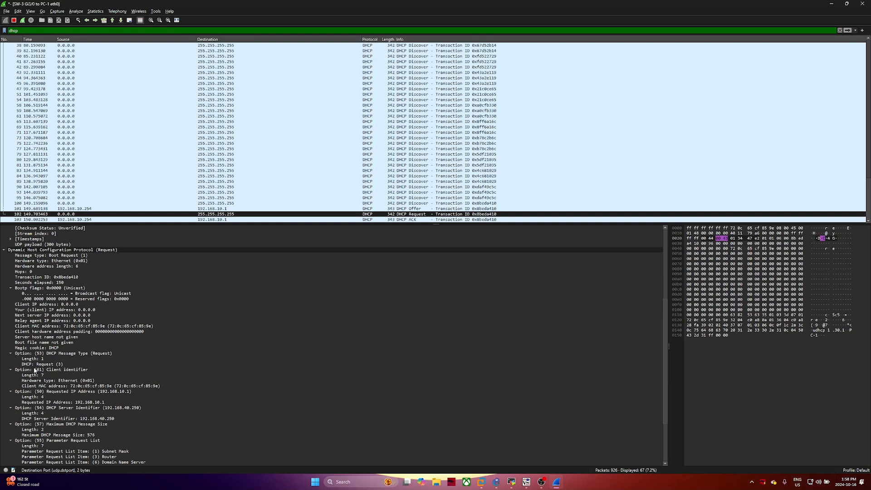
pyautogui.scroll(-4, 81, 320)
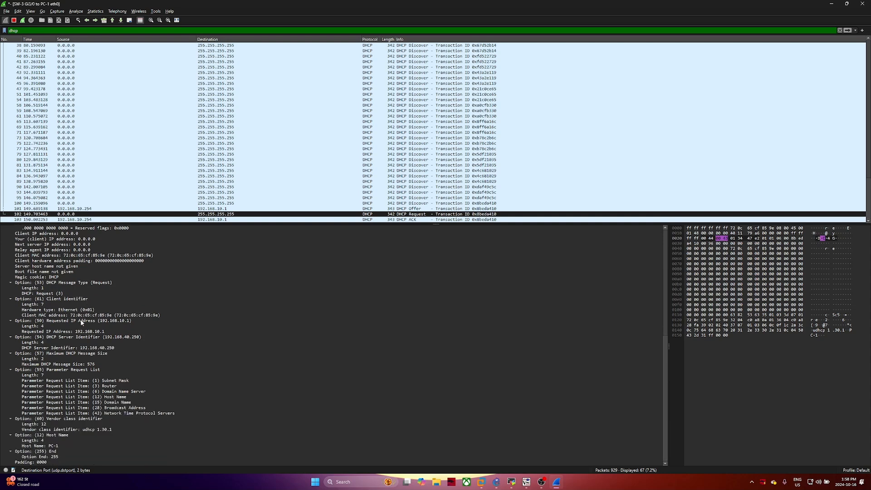
pyautogui.click(10, 418)
pyautogui.click(10, 435)
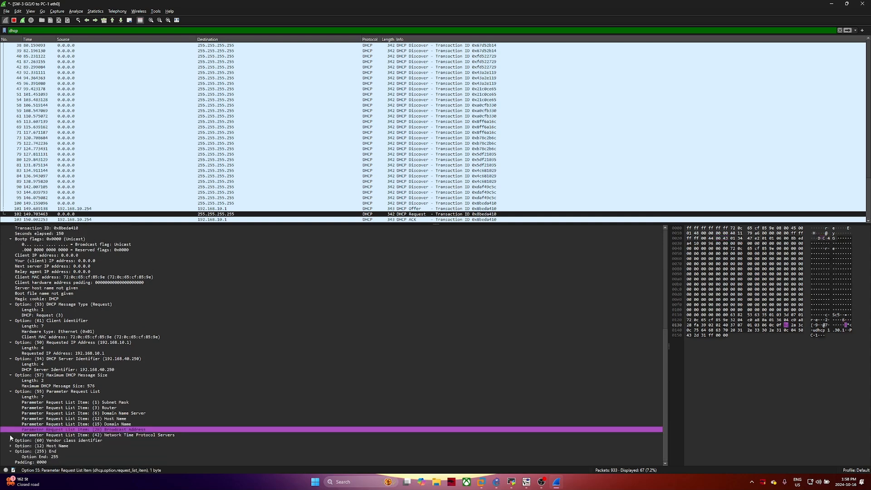
pyautogui.click(11, 452)
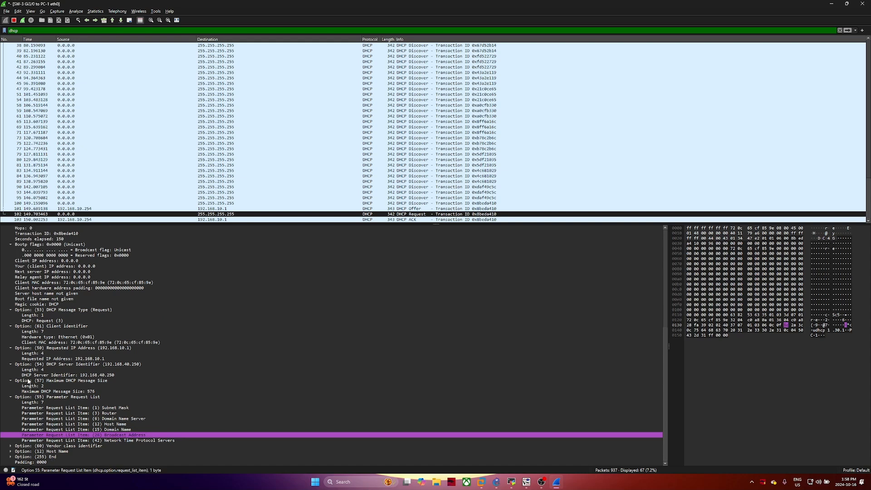
# Highlight the items of the Request's parameter request list (option 55) in turn, from Subnet Mask to Network Time Protocol Servers
pyautogui.click(113, 410)
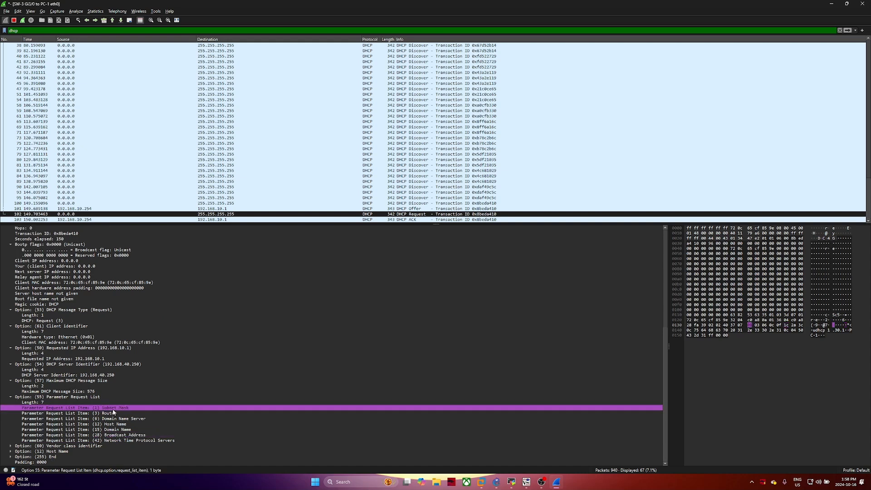
pyautogui.click(111, 418)
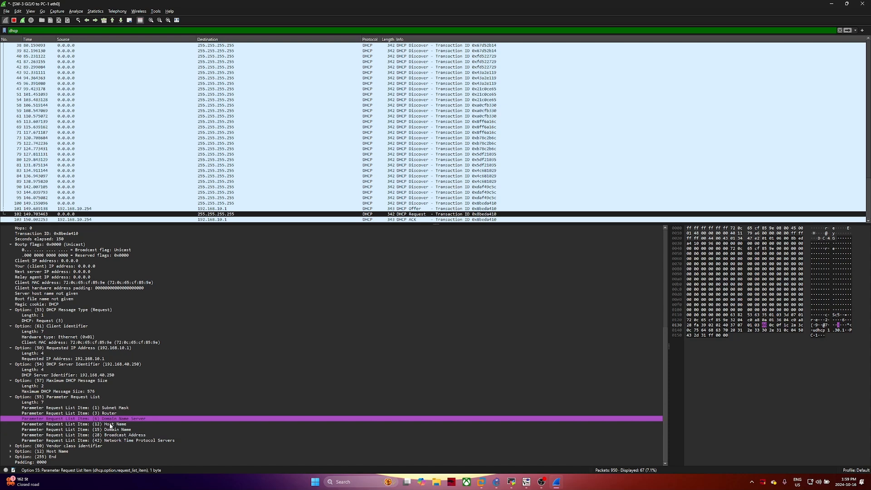
pyautogui.click(112, 425)
pyautogui.click(115, 430)
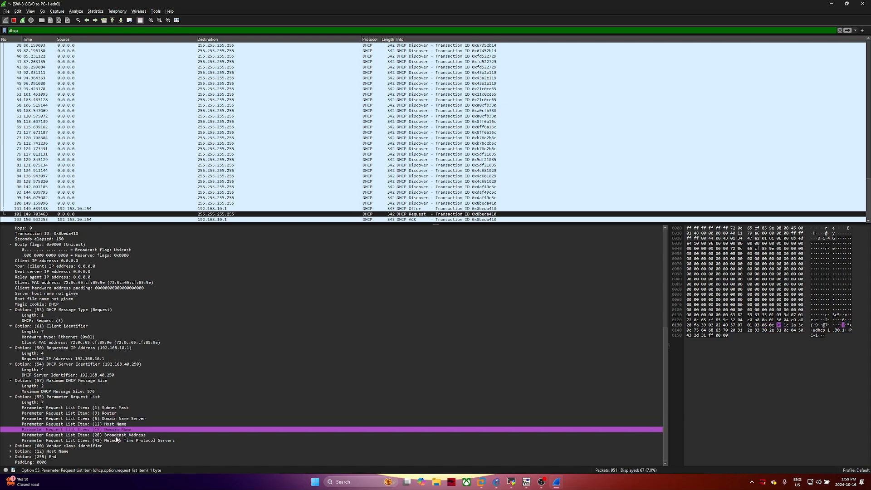
pyautogui.click(117, 436)
pyautogui.click(67, 441)
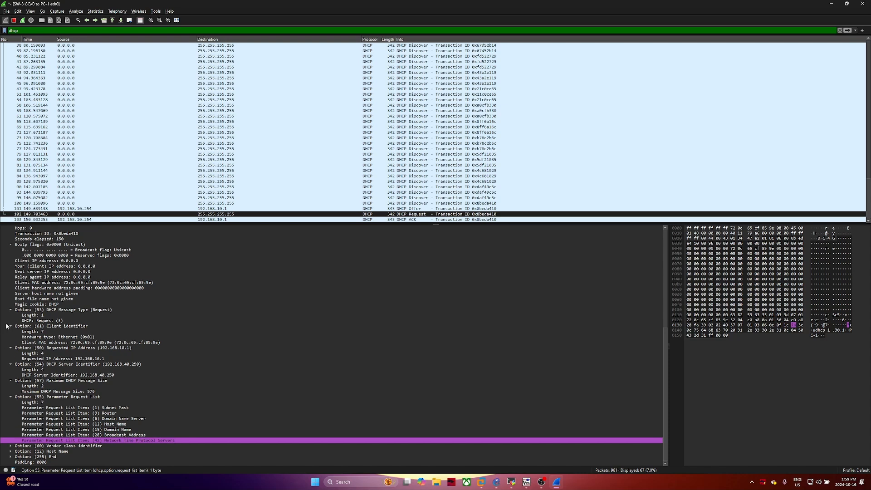
# Display the DHCP ACK, packet 103, and highlight its message type field
pyautogui.click(181, 220)
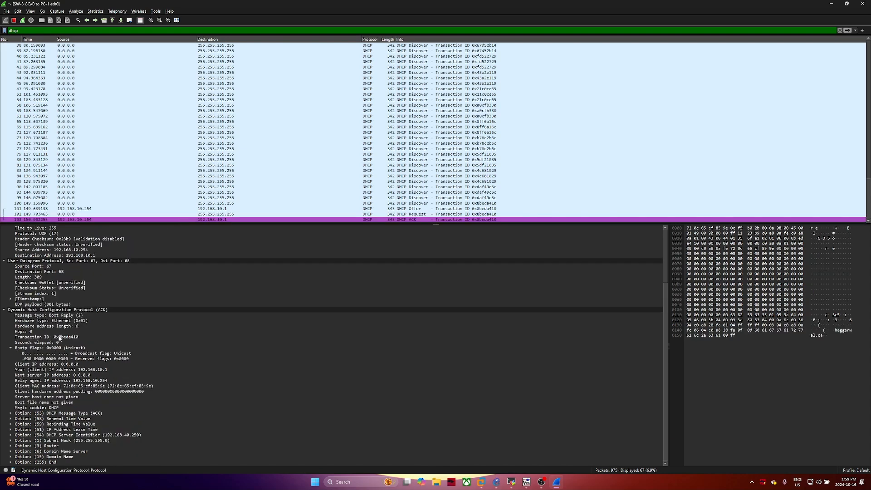
pyautogui.click(86, 312)
pyautogui.click(79, 316)
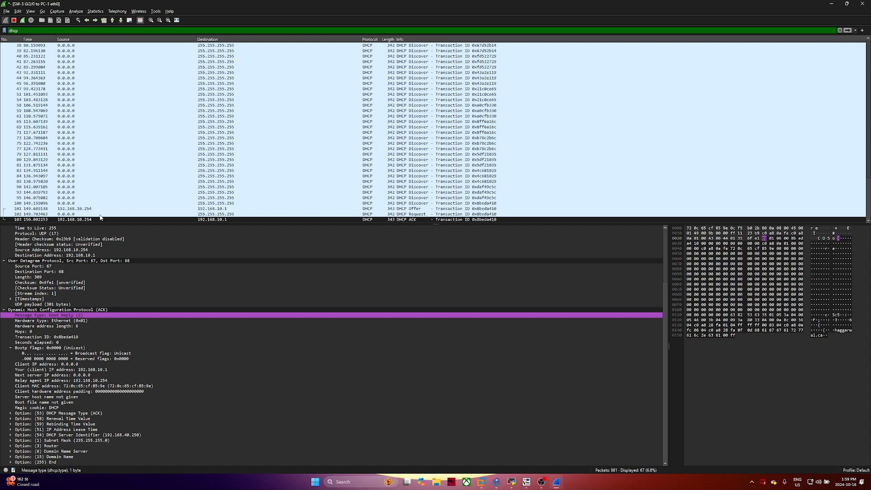
# Compare the message type field of DHCP Request packet 102 with that of ACK packet 103, ending on the ACK
pyautogui.click(101, 214)
pyautogui.click(79, 316)
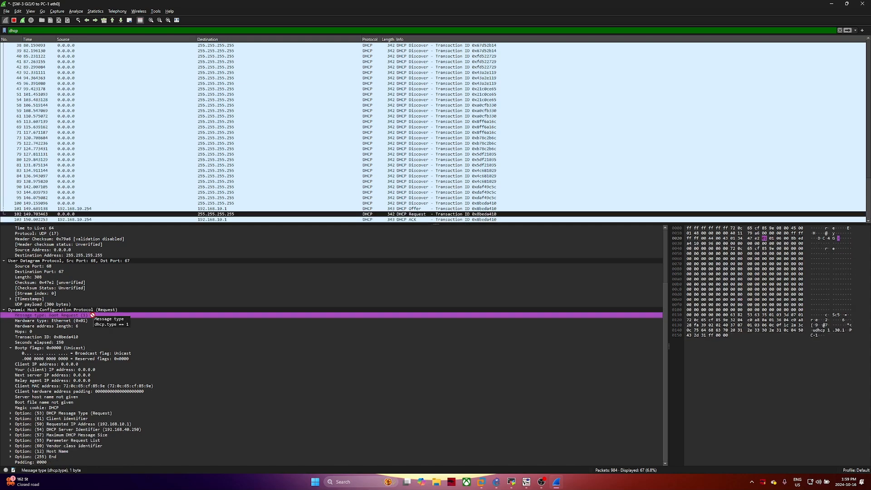
pyautogui.click(106, 220)
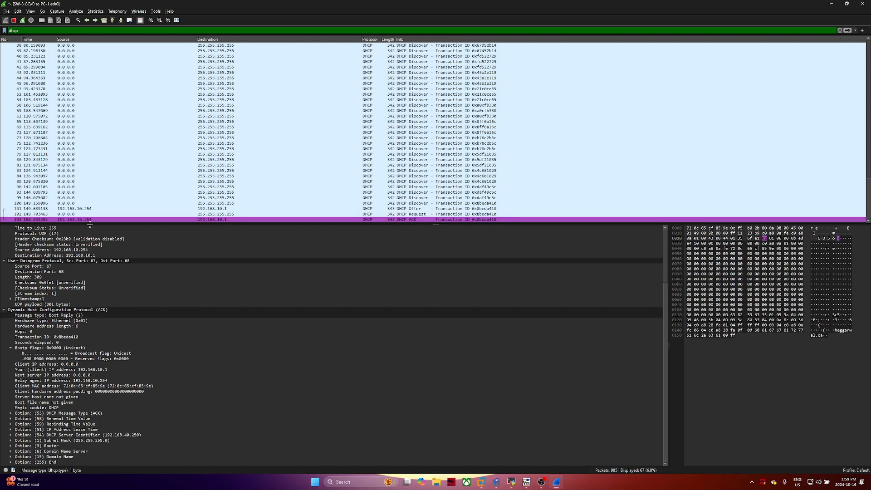
pyautogui.click(73, 317)
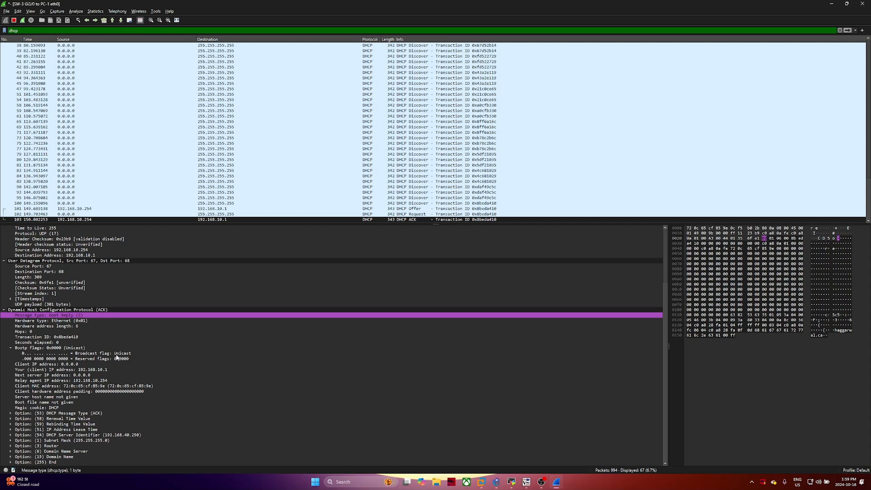
# Expand the ACK's DHCP message type (option 53) and highlight its DHCP value
pyautogui.click(10, 413)
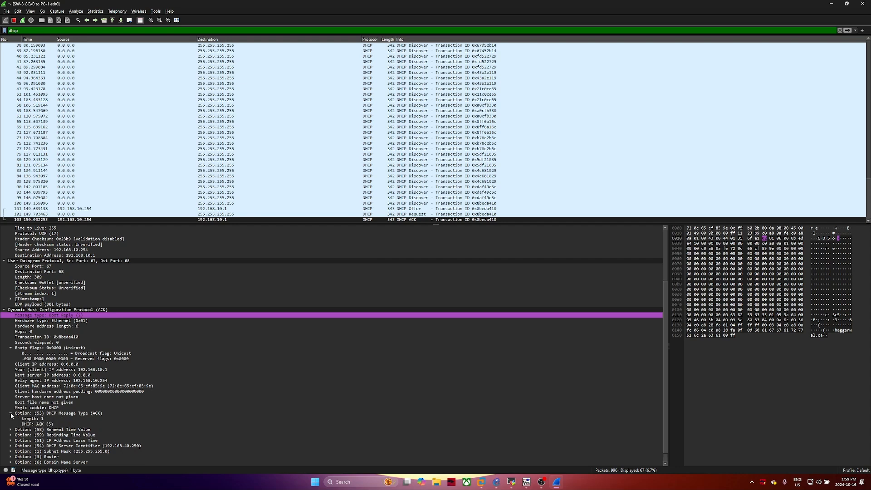
pyautogui.scroll(-1, 12, 415)
pyautogui.click(43, 415)
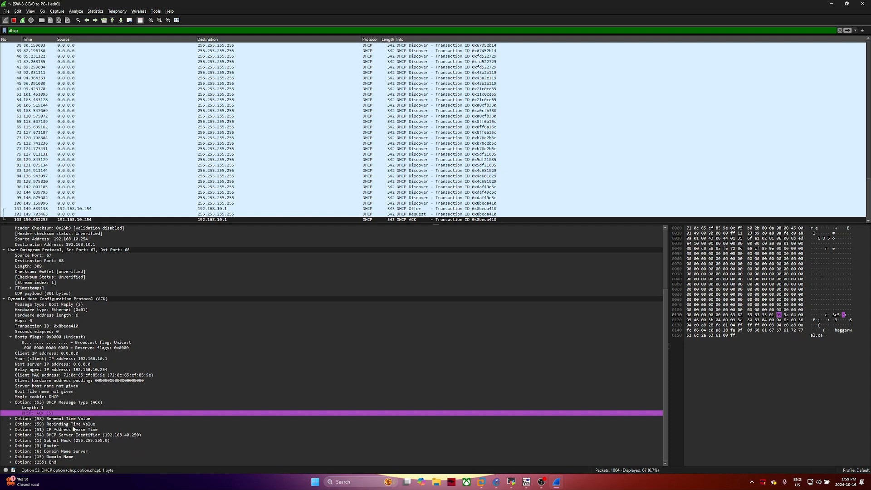
pyautogui.scroll(4, 128, 440)
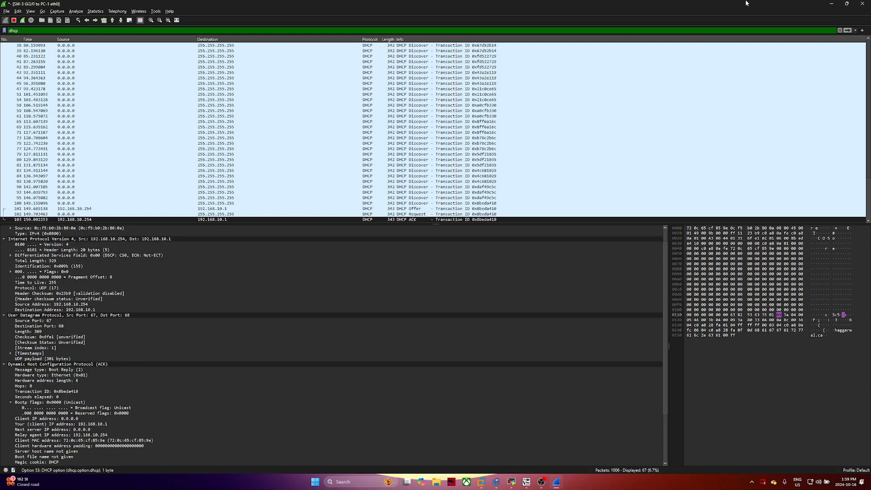
# Switch from Wireshark to PC-1's terminal and test internet connectivity by pinging 8.8.8.8, stopping after a few replies
pyautogui.click(832, 3)
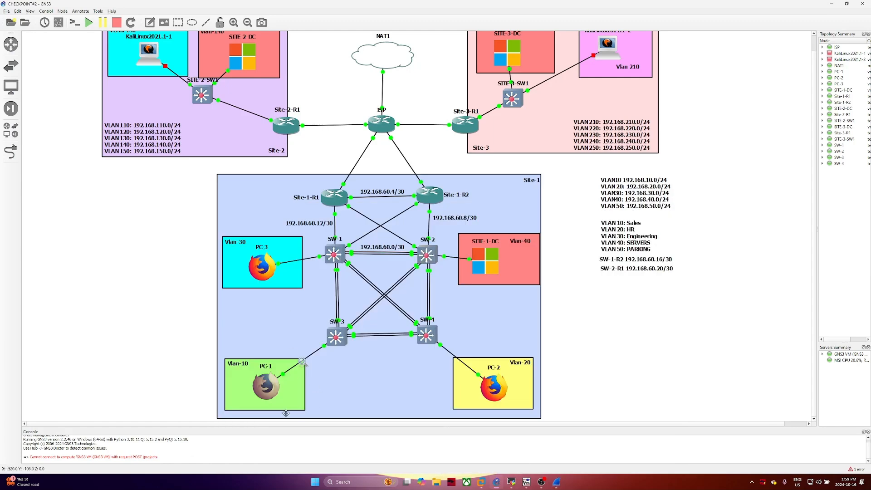
pyautogui.moveTo(527, 485)
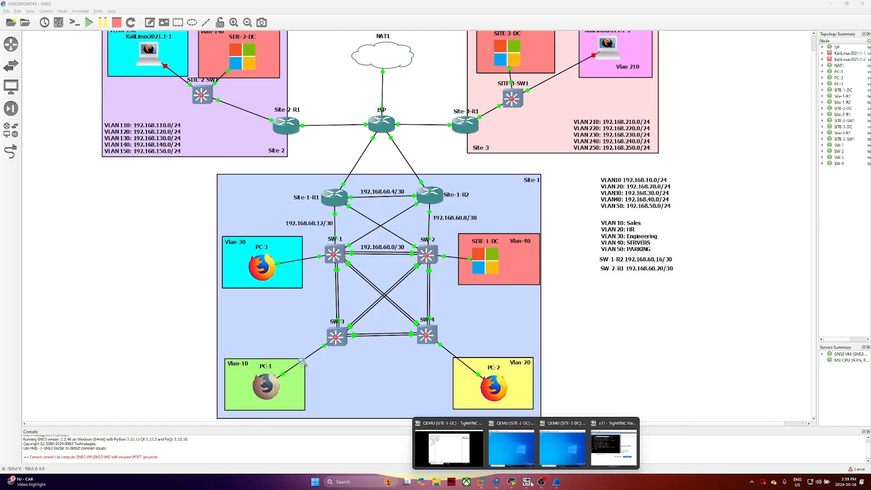
pyautogui.click(614, 447)
pyautogui.write('ping 88')
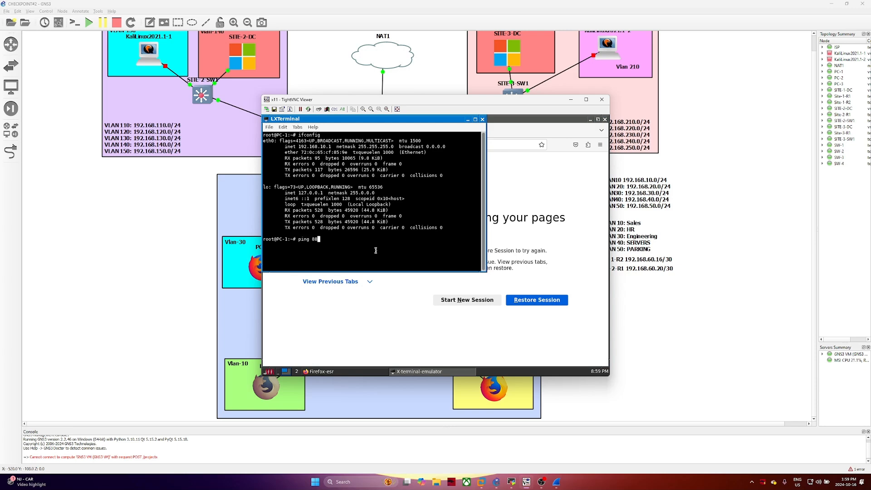
pyautogui.press('BackSpace')
pyautogui.write('.8.8.')
pyautogui.write('8')
pyautogui.press('Return')
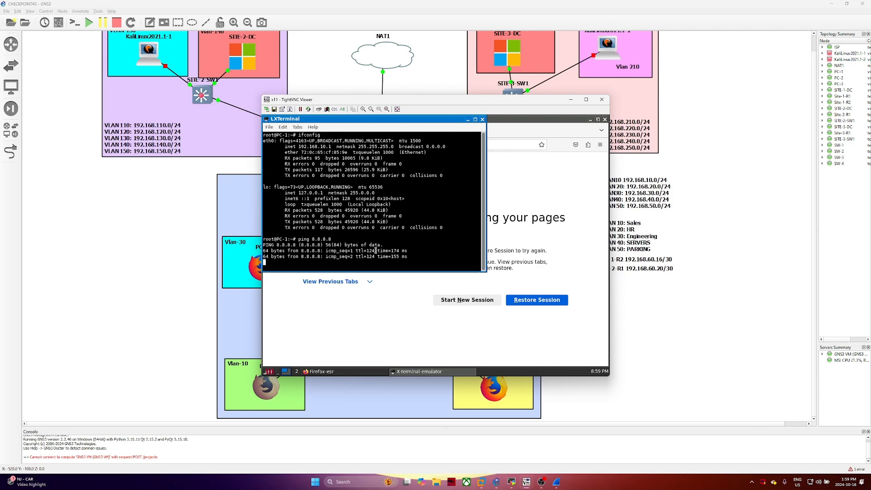
pyautogui.hotkey('ctrl', 'c')
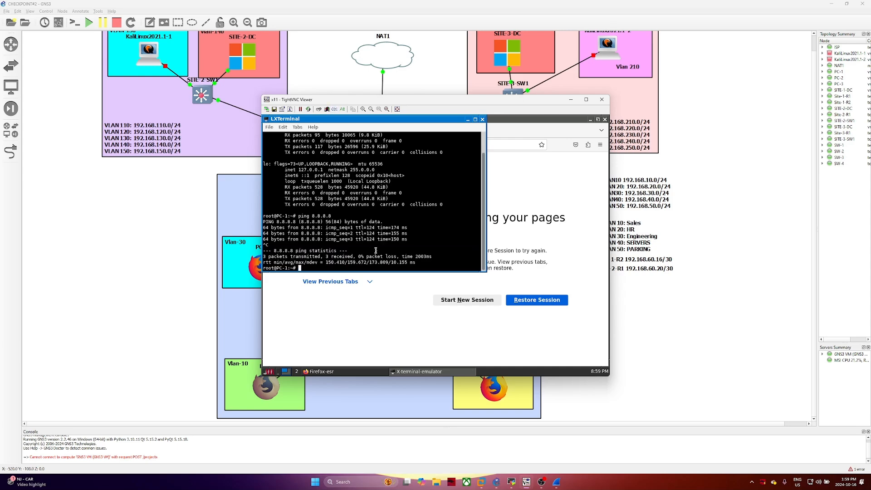
pyautogui.click(571, 99)
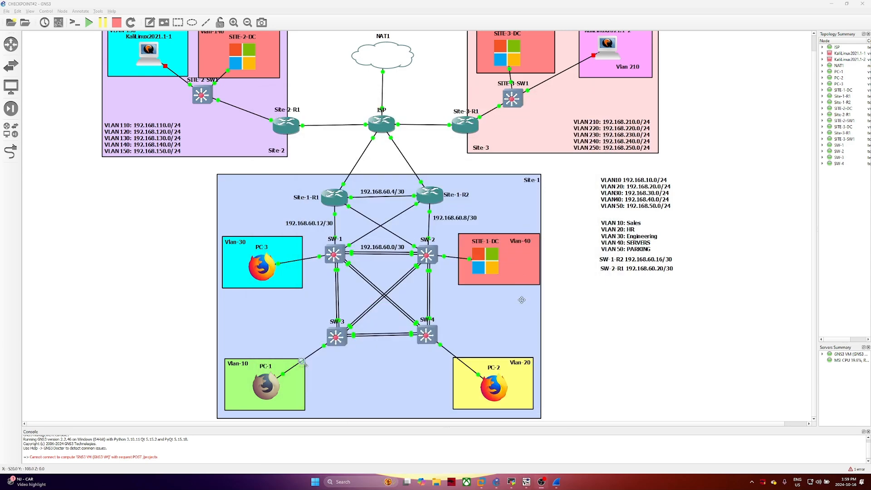
# Switch to the DHCP console on SITE-1-DC and collapse the 192.168.10.0 scope in the tree
pyautogui.moveTo(526, 481)
pyautogui.click(449, 447)
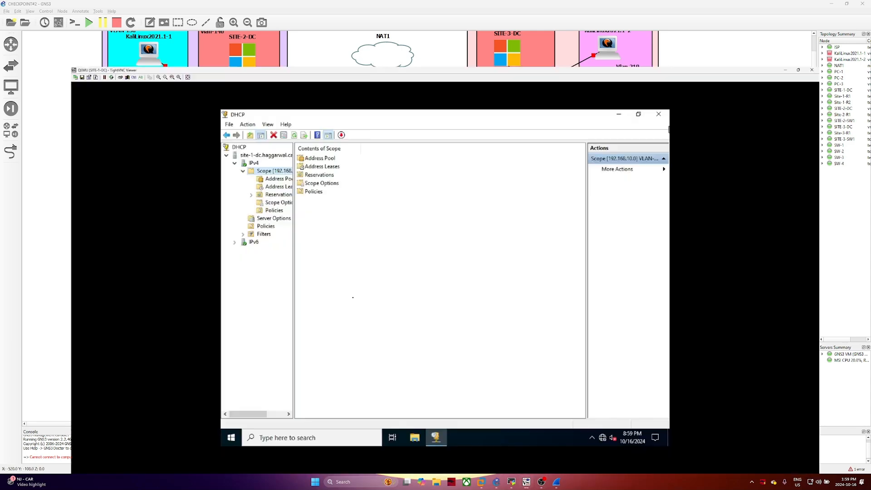
pyautogui.click(200, 122)
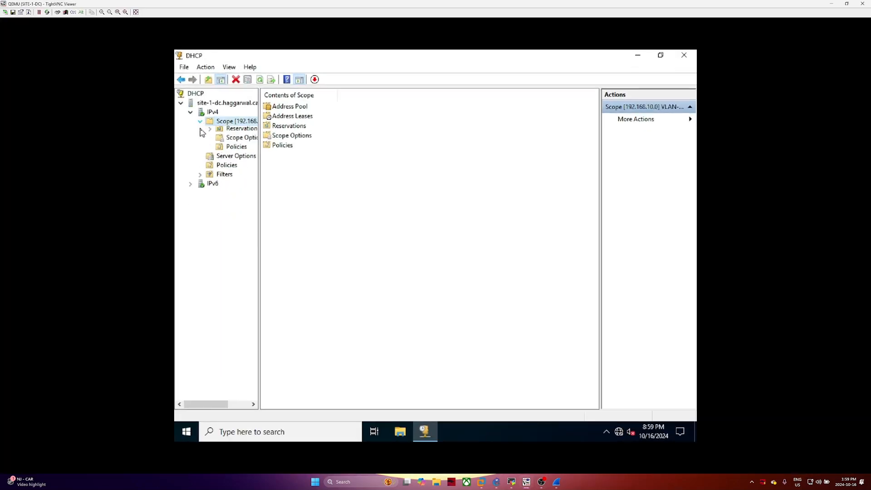
pyautogui.rightClick(210, 113)
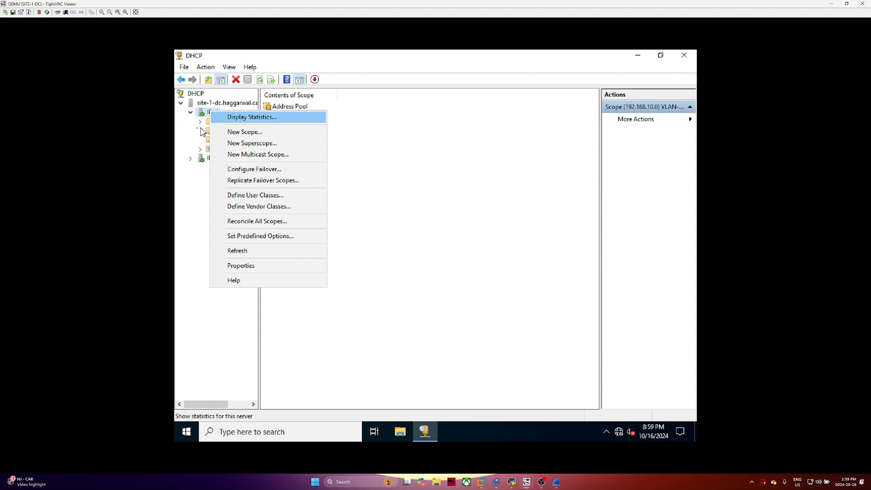
pyautogui.press('Escape')
pyautogui.rightClick(223, 122)
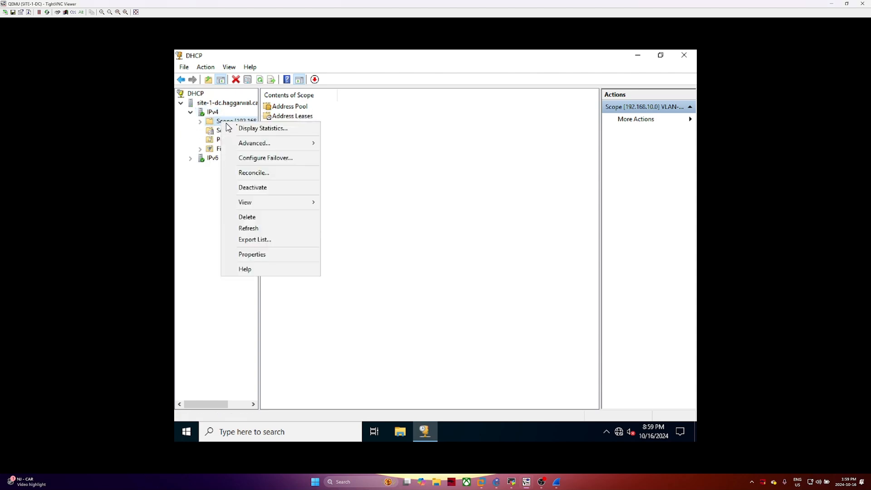
pyautogui.moveTo(245, 145)
pyautogui.click(187, 167)
# Start a new IPv4 scope named VLAN-20 with the description "DHCP for VLAN-20"
pyautogui.click(209, 113)
pyautogui.rightClick(209, 111)
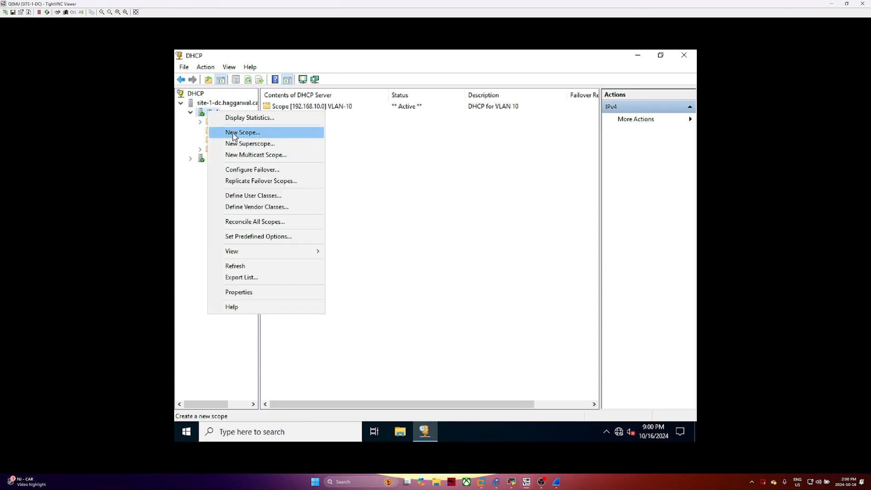
pyautogui.click(234, 132)
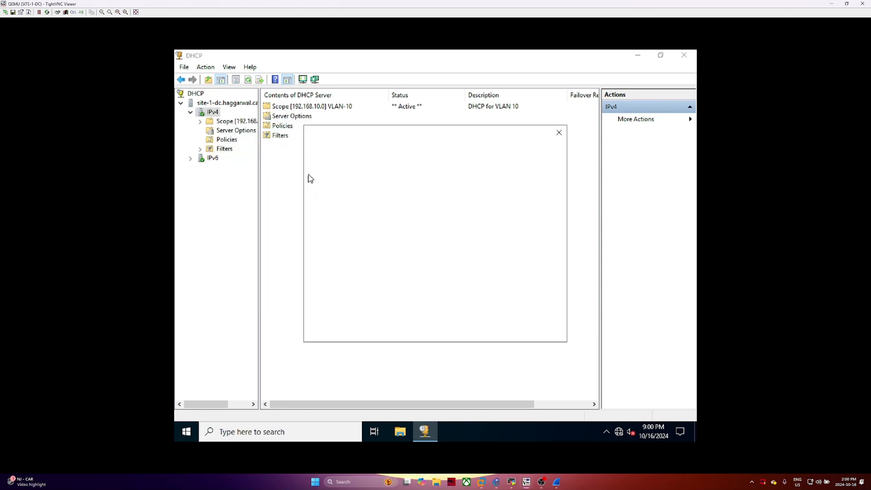
pyautogui.click(500, 331)
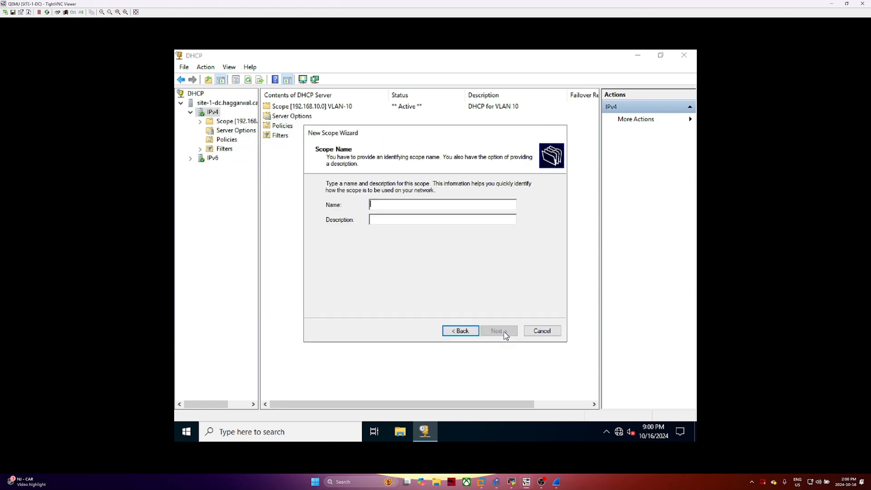
pyautogui.write('VLAN-20')
pyautogui.press('Tab')
pyautogui.write('DHCP fo')
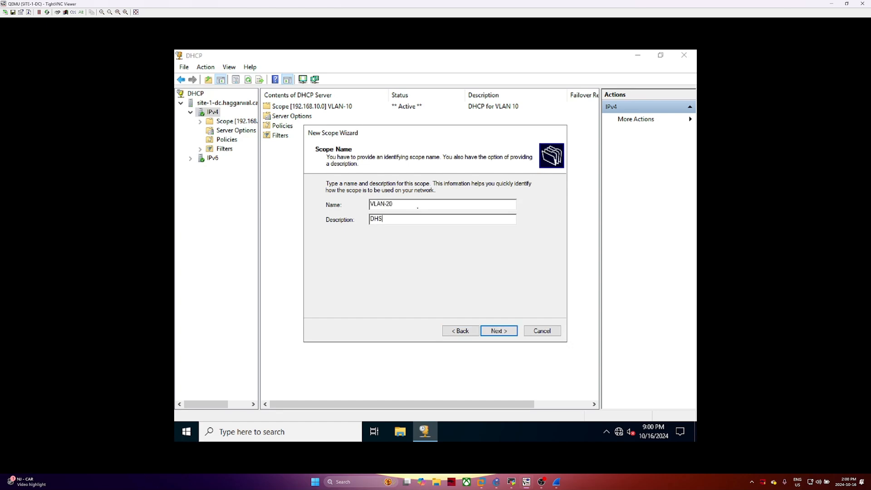
pyautogui.write('r VLAN-20')
pyautogui.press('Return')
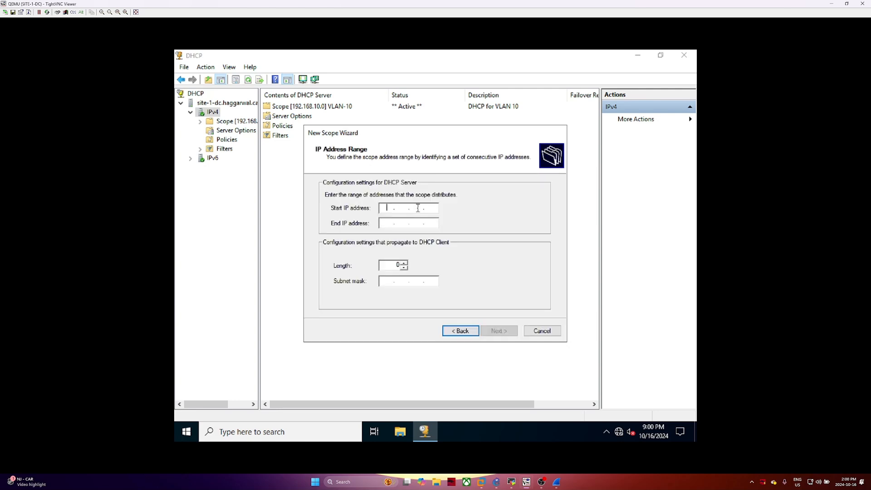
# Set the scope's address range to 192.168.20.1 through 192.168.20.254, keeping the 24-bit subnet mask
pyautogui.write('192.168.20.1')
pyautogui.press('Tab')
pyautogui.write('192.168.')
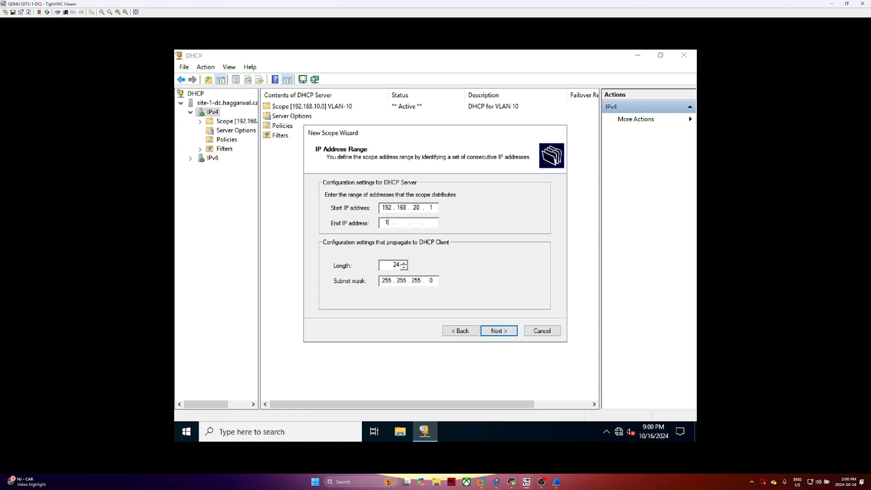
pyautogui.write('20.254')
pyautogui.press('Tab')
pyautogui.press('Tab')
pyautogui.press('Tab')
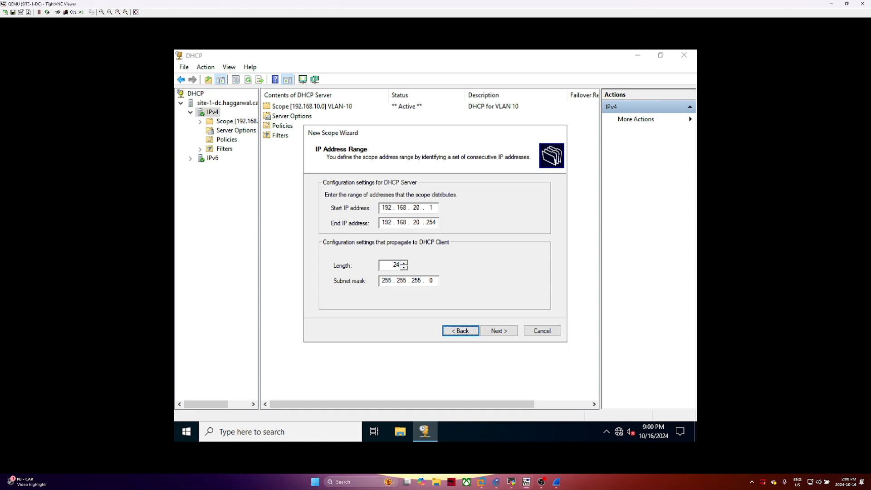
pyautogui.press('Return')
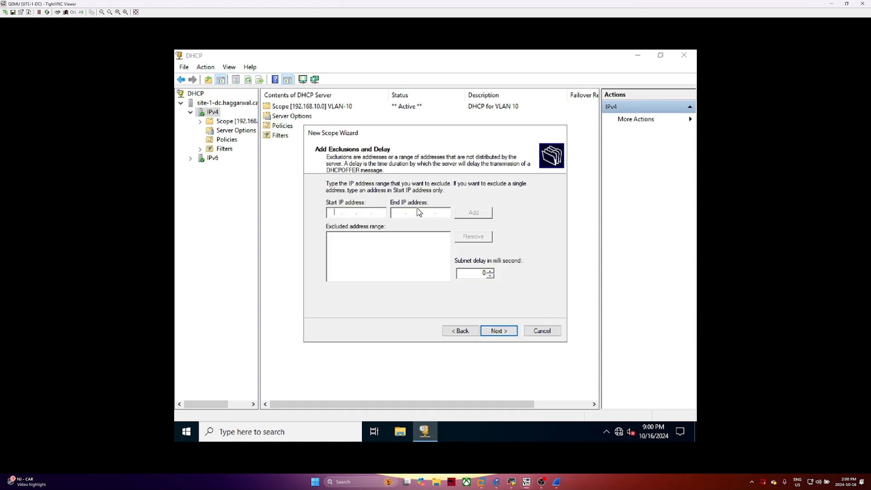
# Exclude the addresses 192.168.20.240 to 192.168.20.254 from the VLAN-20 scope
pyautogui.write('190')
pyautogui.press('BackSpace')
pyautogui.write('2 . 168 . 20 . 240')
pyautogui.press('Tab')
pyautogui.write('192 . 168 . 20 . 254')
pyautogui.press('Tab')
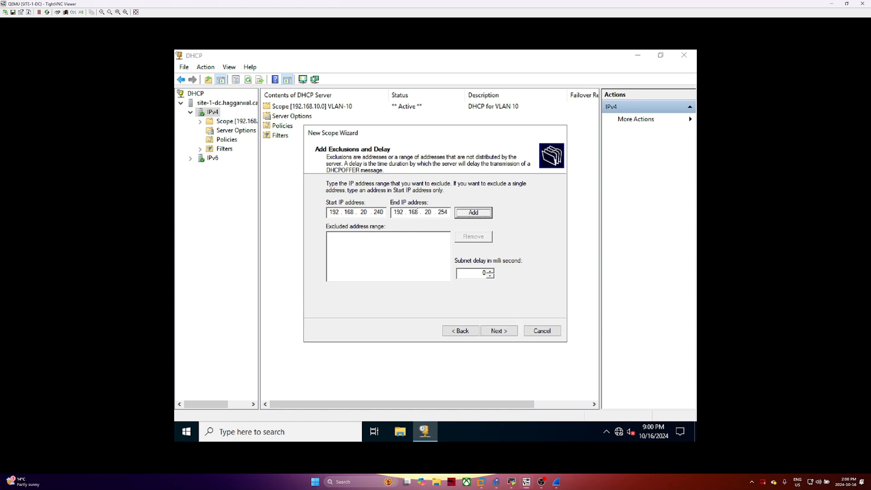
pyautogui.press('Return')
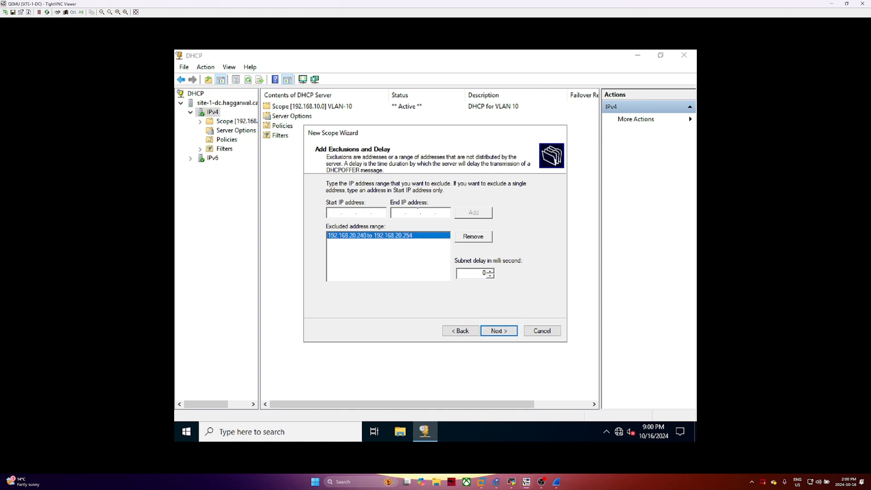
pyautogui.press('Return')
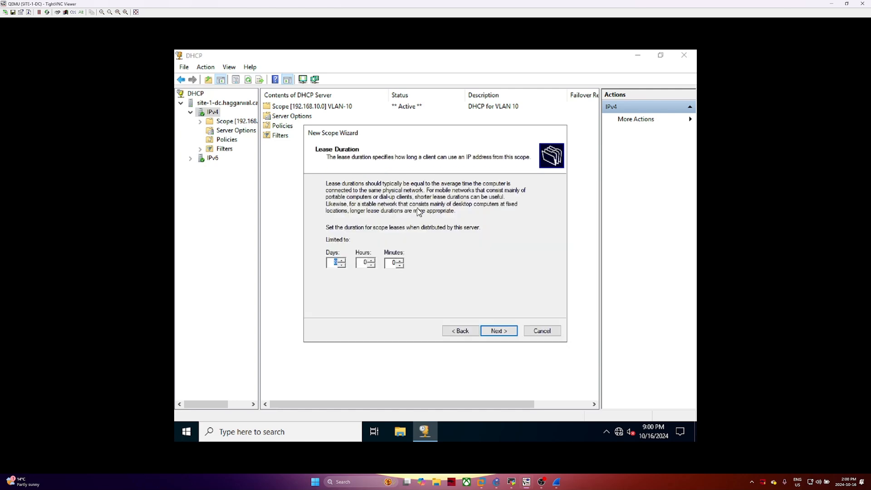
# Accept the default lease duration and add 192.168.20.252 as the VLAN-20 scope's default gateway
pyautogui.press('Return')
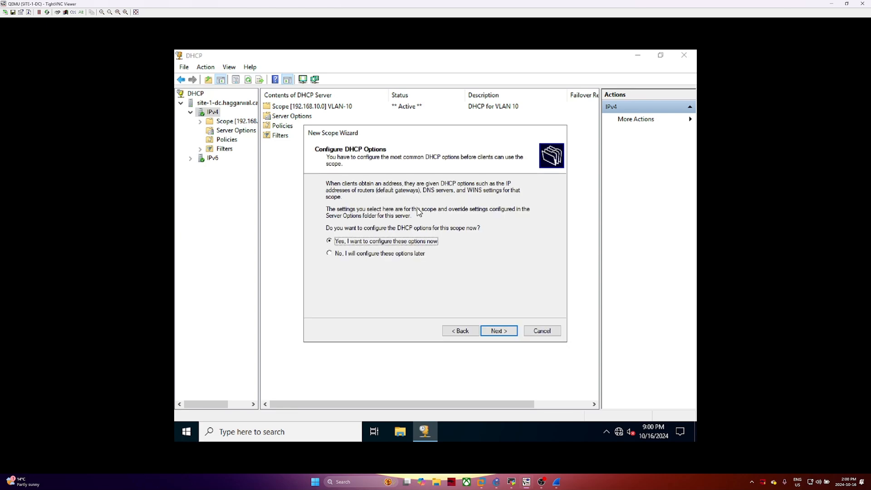
pyautogui.press('Return')
pyautogui.write('19')
pyautogui.write('2 . 168 . 20 . 02')
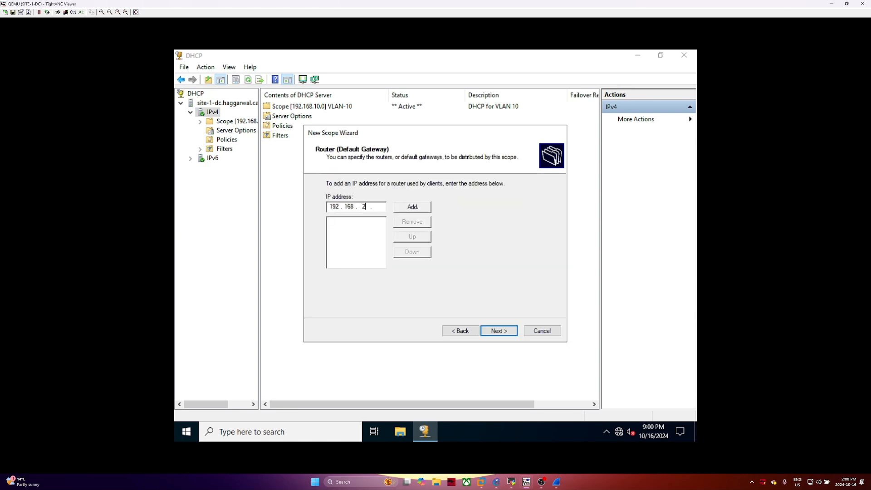
pyautogui.press('BackSpace')
pyautogui.press('BackSpace')
pyautogui.write('252')
pyautogui.click(416, 207)
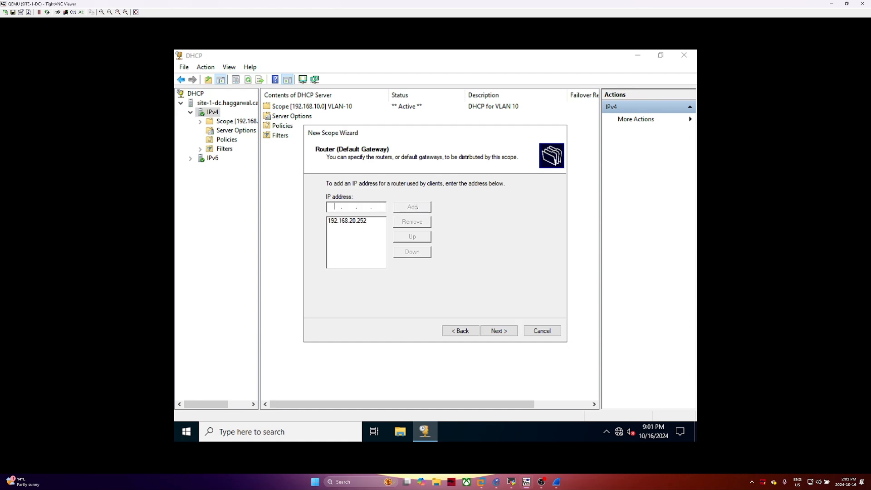
pyautogui.click(509, 332)
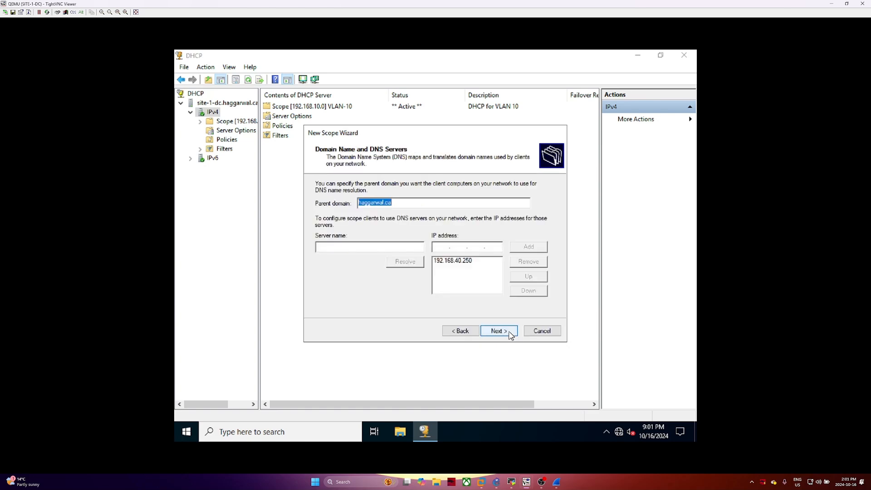
# Keep the offered DNS and WINS settings and finish the wizard with the VLAN-20 scope activated
pyautogui.click(509, 331)
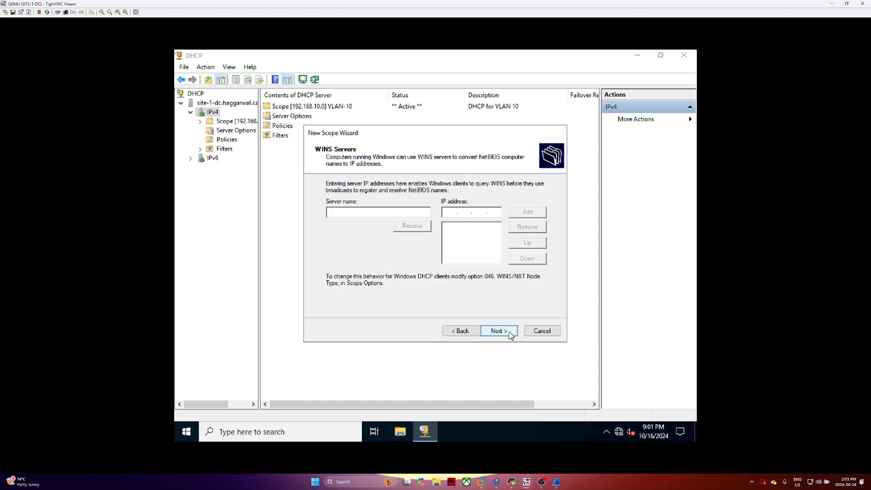
pyautogui.click(511, 336)
pyautogui.click(511, 335)
pyautogui.click(510, 332)
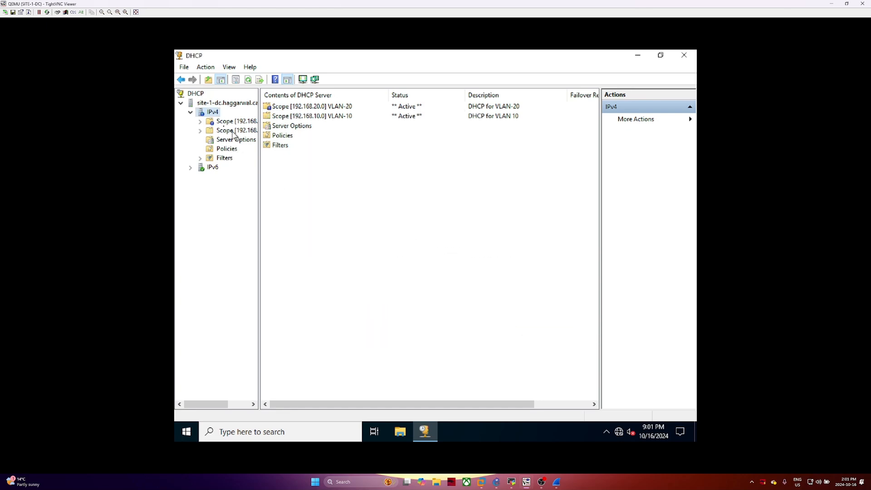
# Start a new IPv4 scope named VLAN-30 with the description "DHCP for VLAN-30"
pyautogui.rightClick(209, 113)
pyautogui.click(233, 135)
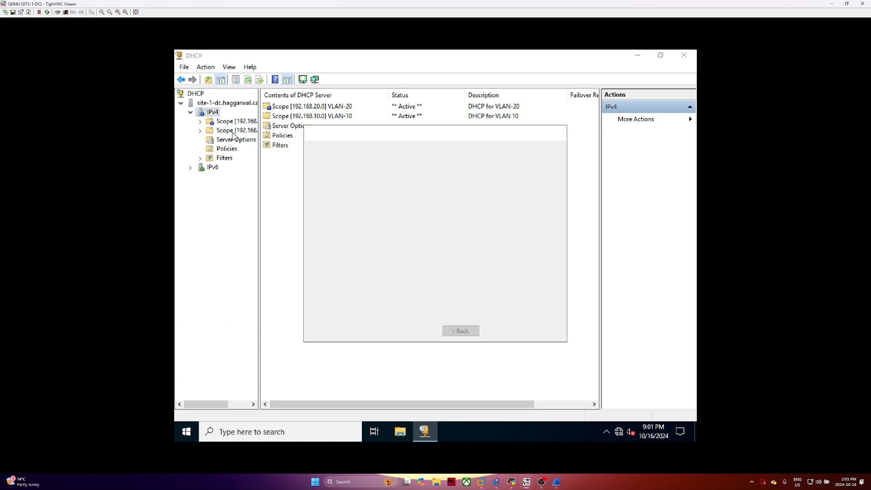
pyautogui.press('Return')
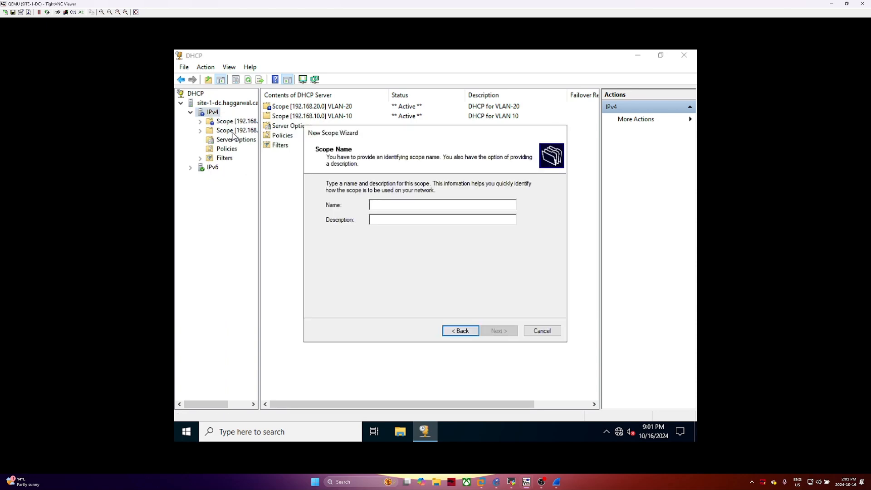
pyautogui.write('VLAN-30')
pyautogui.press('Tab')
pyautogui.write('DHCP')
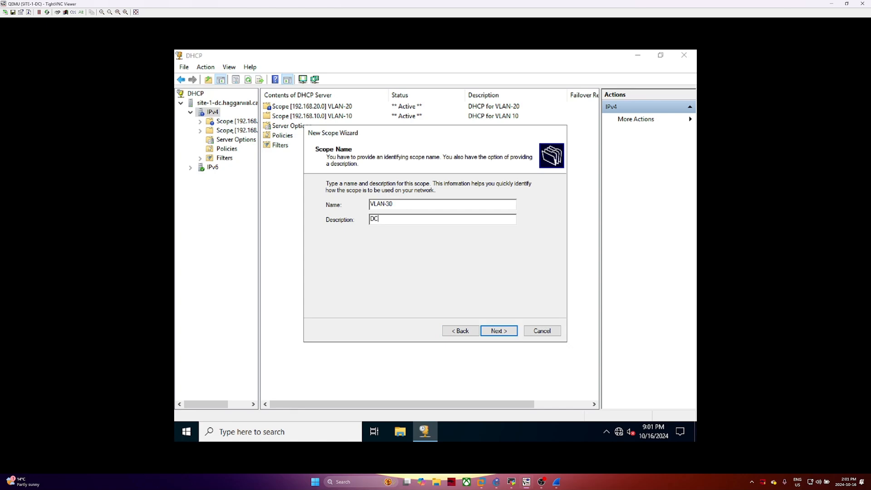
pyautogui.write(' for VLAN-30')
pyautogui.press('Return')
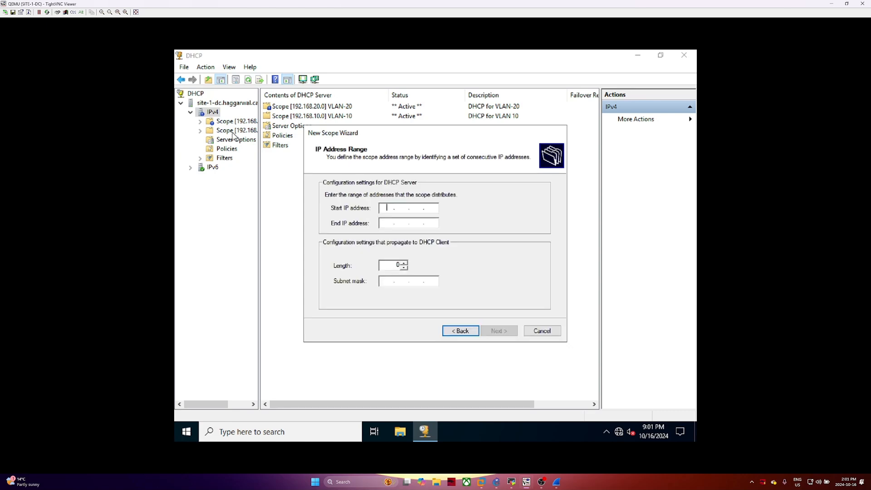
# Set the VLAN-30 scope's address range to 192.168.30.1 through 192.168.30.254, keeping the 24-bit subnet mask
pyautogui.write('192.168.2')
pyautogui.press('BackSpace')
pyautogui.write('30.25')
pyautogui.press('BackSpace')
pyautogui.press('BackSpace')
pyautogui.write('1')
pyautogui.press('Tab')
pyautogui.write('192 . 1')
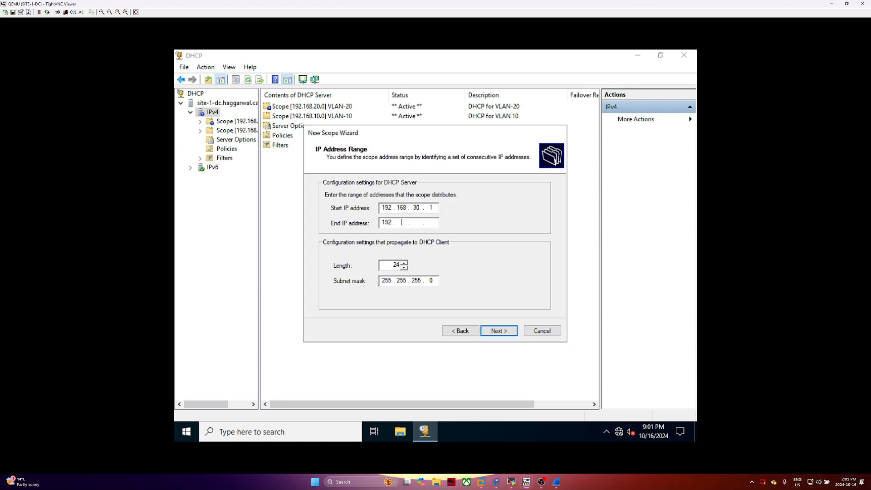
pyautogui.write('68 . 30 . 254')
pyautogui.press('Tab')
pyautogui.press('Tab')
pyautogui.press('Tab')
pyautogui.press('Tab')
pyautogui.press('Return')
# Exclude the addresses 192.168.30.240 to 192.168.30.254 from the VLAN-30 scope
pyautogui.write('192.168.3')
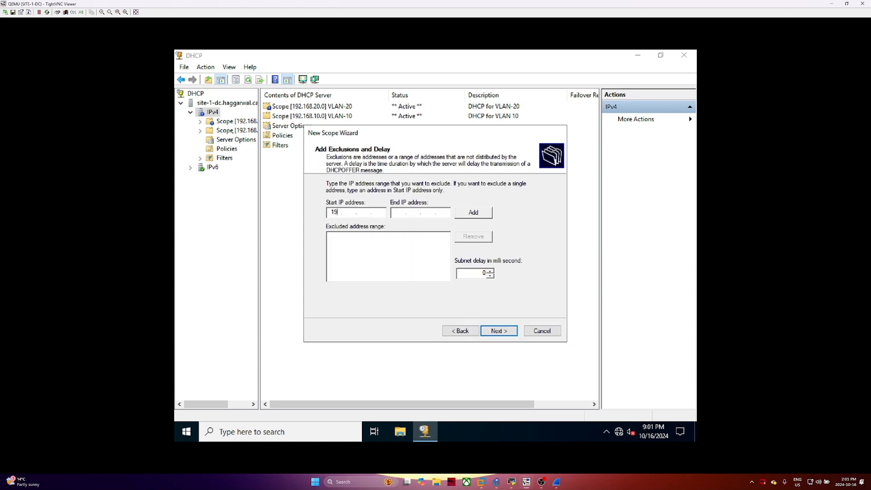
pyautogui.write('0.240')
pyautogui.write('192.168')
pyautogui.write('30.254')
pyautogui.press('Tab')
pyautogui.press('Return')
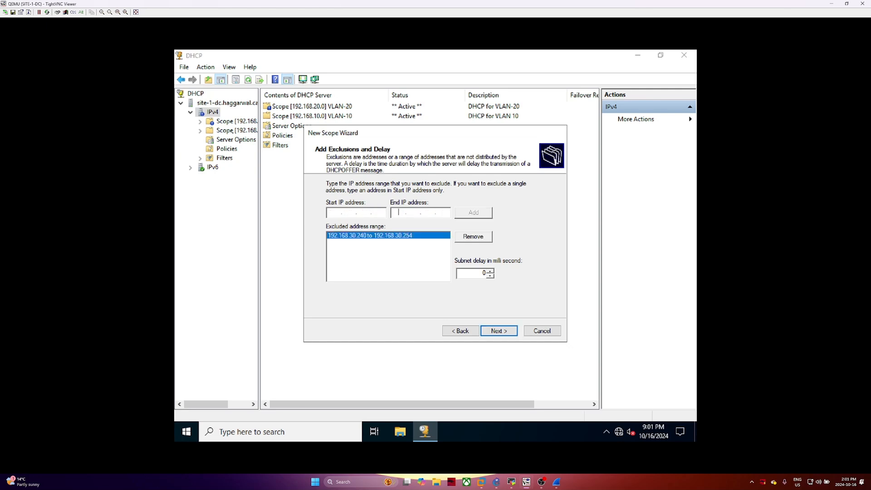
pyautogui.press('Return')
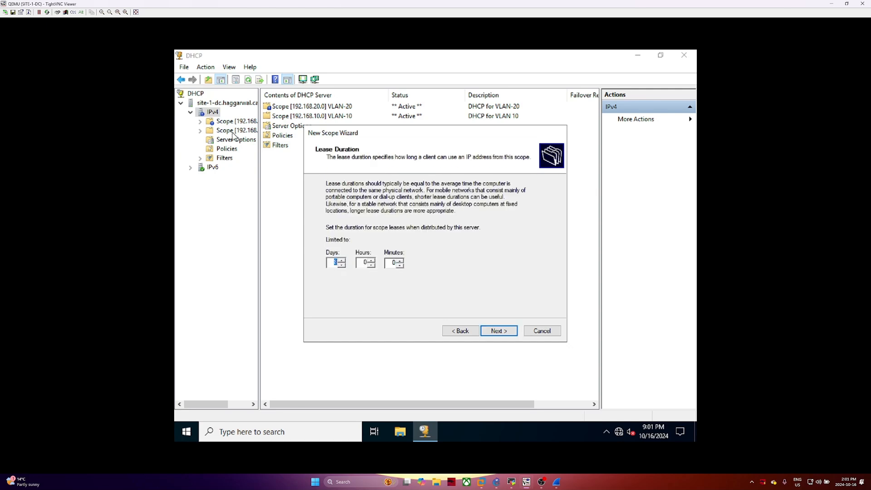
# Accept the default lease duration and add 192.168.30.252 as the VLAN-30 scope's default gateway
pyautogui.press('Return')
pyautogui.press('Return')
pyautogui.write('192 . 168 . ')
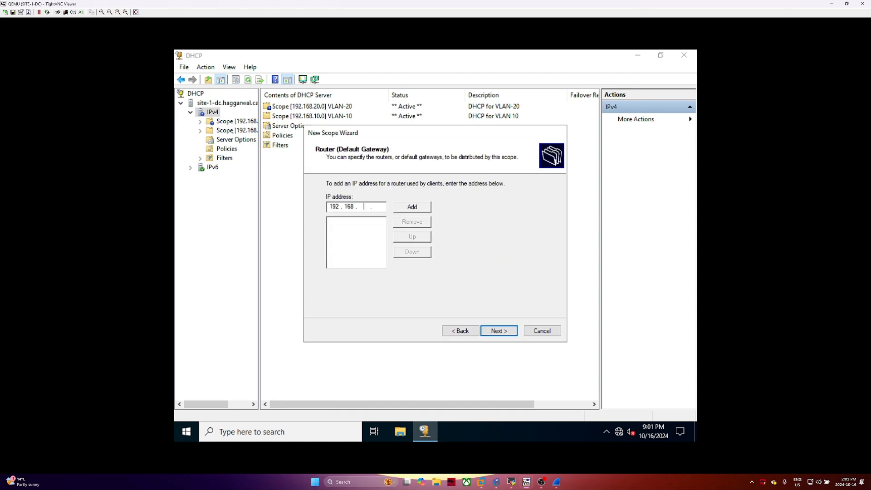
pyautogui.write('30 . 252')
pyautogui.press('Tab')
pyautogui.press('Return')
pyautogui.press('Tab')
pyautogui.press('Return')
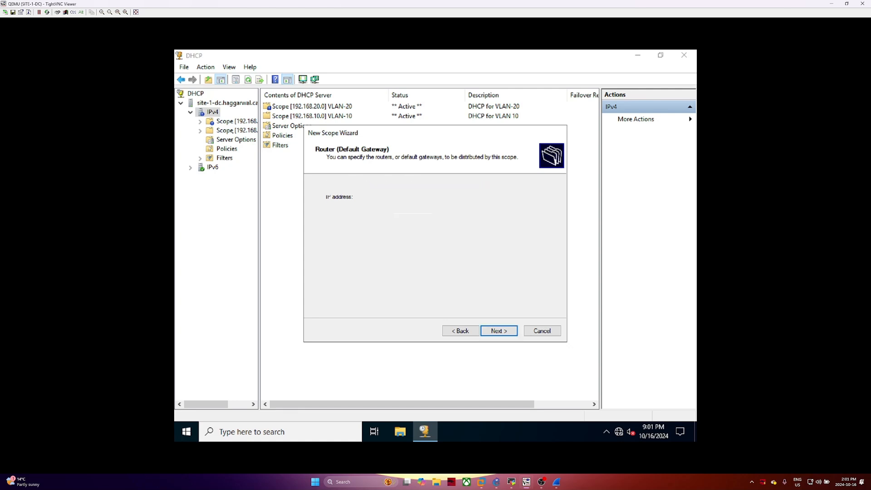
# Keep the offered DNS and WINS settings and finish the wizard with the VLAN-30 scope activated
pyautogui.press('Return')
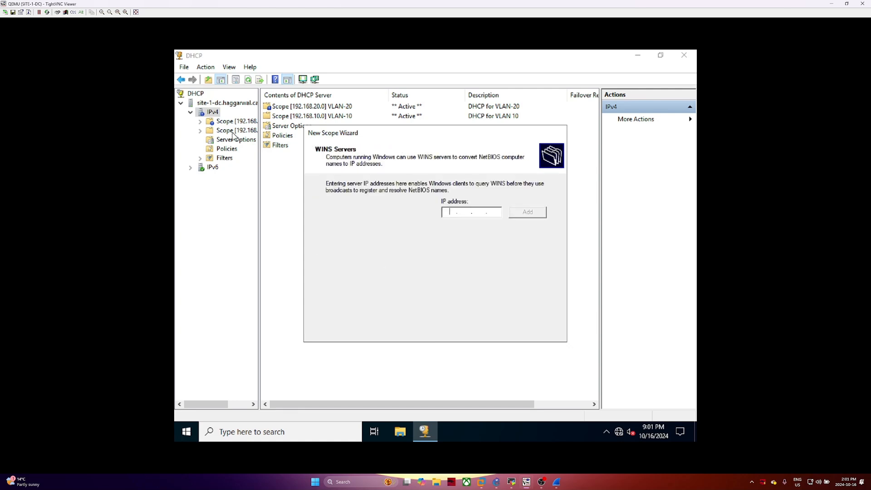
pyautogui.press('Return')
pyautogui.press('Return')
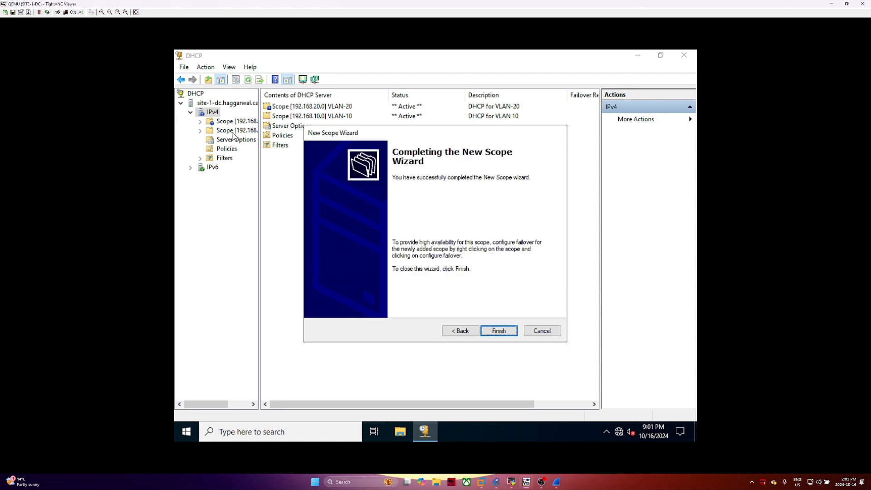
pyautogui.press('Return')
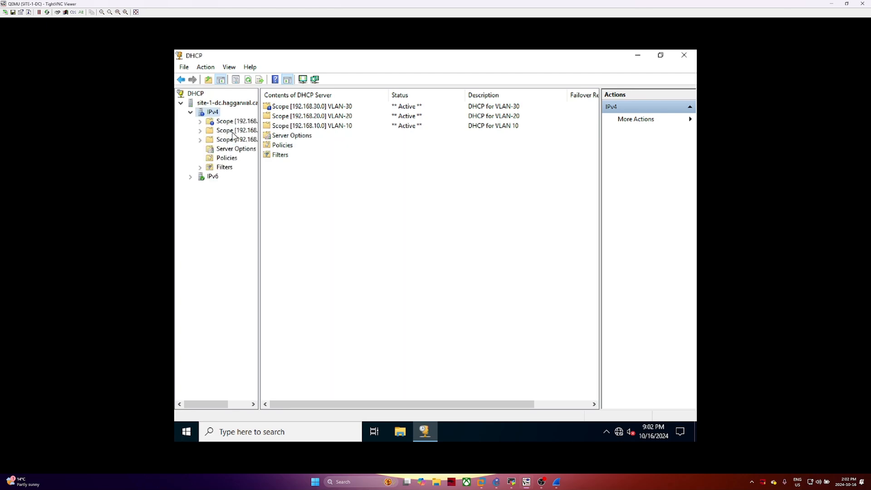
# Start a new IPv4 scope named VLAN-40 with the description "DHCP for VLAN-40"
pyautogui.rightClick(211, 115)
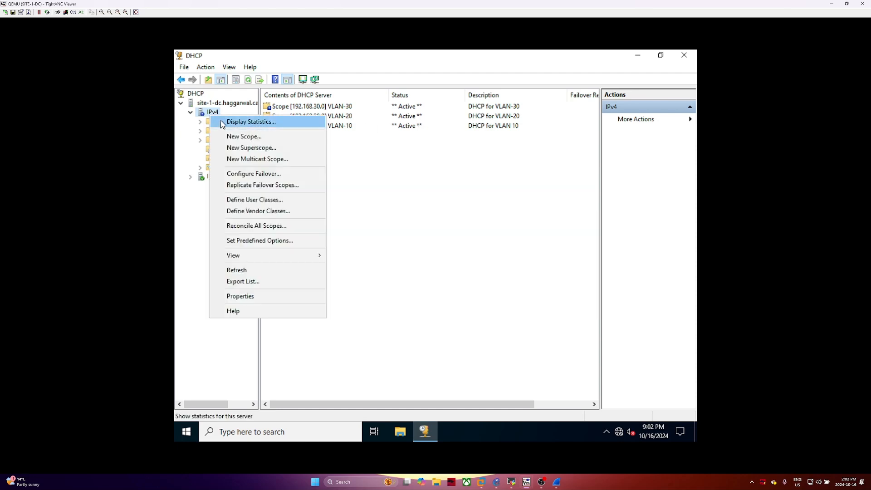
pyautogui.click(223, 136)
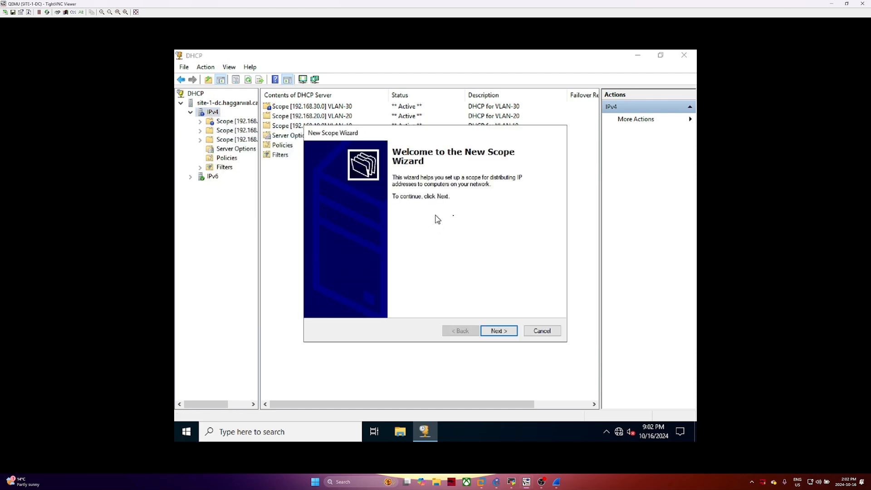
pyautogui.click(495, 331)
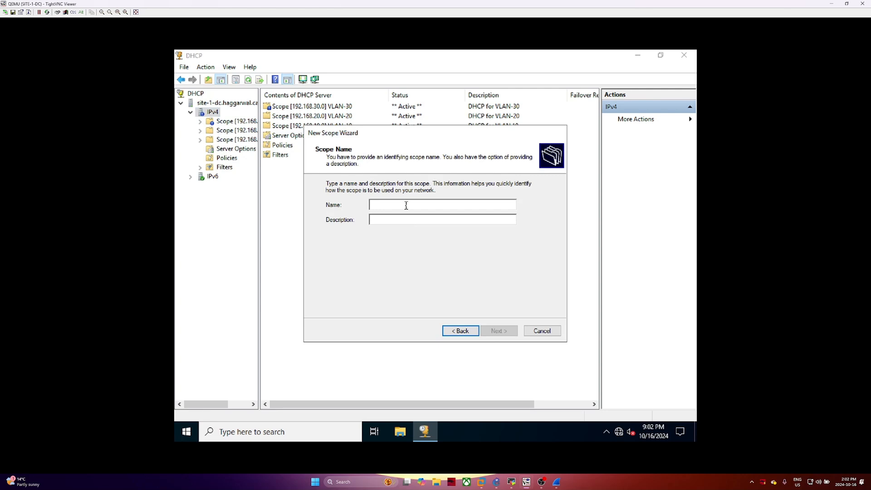
pyautogui.write('VLAN-40')
pyautogui.press('Tab')
pyautogui.write('D')
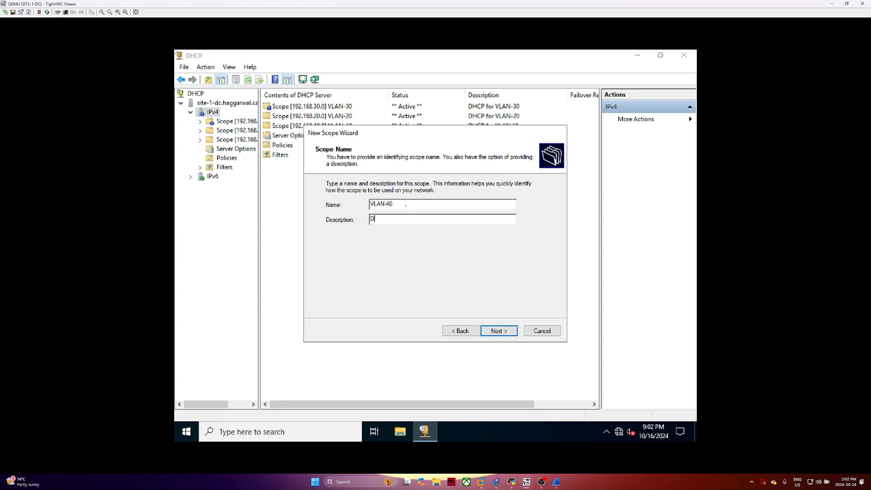
pyautogui.write('HCP for VLAN-40')
pyautogui.press('Return')
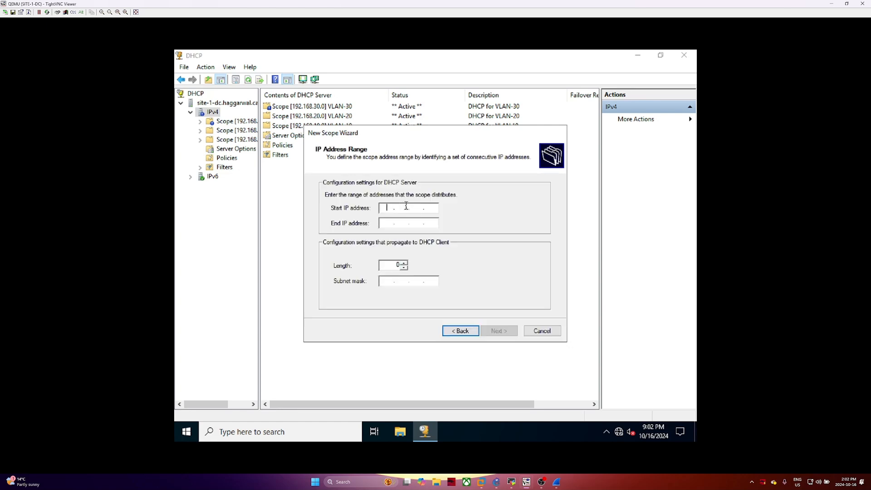
# Set the VLAN-40 scope's address range to 192.168.40.1 through 192.168.40.254, keeping the 24-bit subnet mask
pyautogui.write('192.168.40.1')
pyautogui.press('Tab')
pyautogui.write('1925')
pyautogui.press('BackSpace')
pyautogui.press('BackSpace')
pyautogui.write('168')
pyautogui.press('BackSpace')
pyautogui.press('BackSpace')
pyautogui.press('BackSpace')
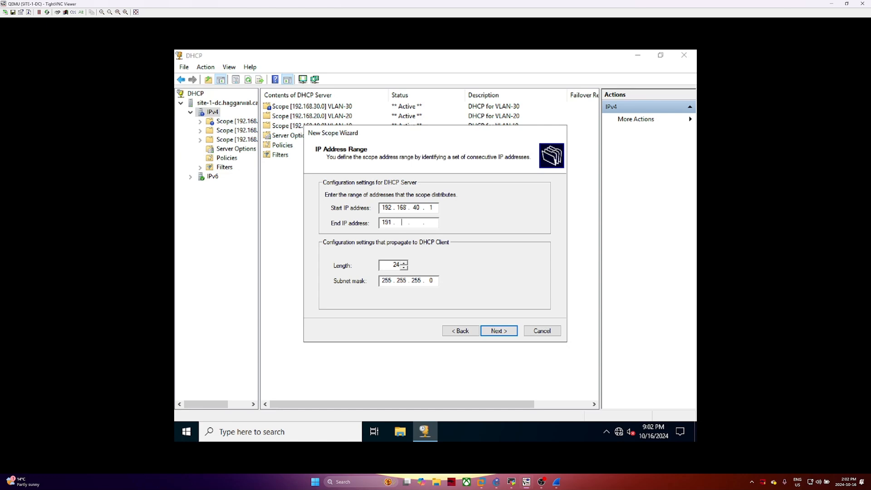
pyautogui.write('21658')
pyautogui.press('BackSpace')
pyautogui.press('BackSpace')
pyautogui.write('8 . 40 . 251')
pyautogui.press('Return')
# Exclude the addresses 192.168.40.240 to 192.168.40.254 from the VLAN-40 scope
pyautogui.write('192.168.')
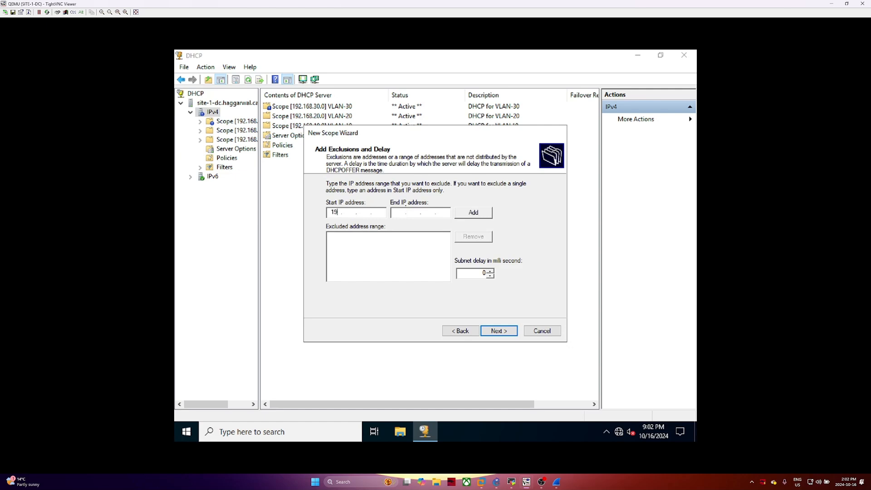
pyautogui.write('40.240192.168.40.254')
pyautogui.press('Tab')
pyautogui.press('Return')
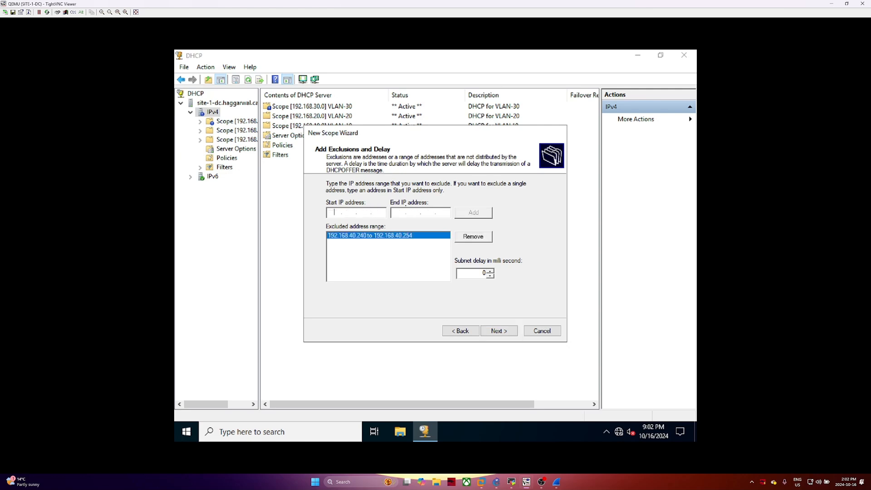
pyautogui.press('Return')
# Accept the default lease duration and add 192.168.40.252 as the VLAN-40 scope's default gateway
pyautogui.press('Return')
pyautogui.press('Return')
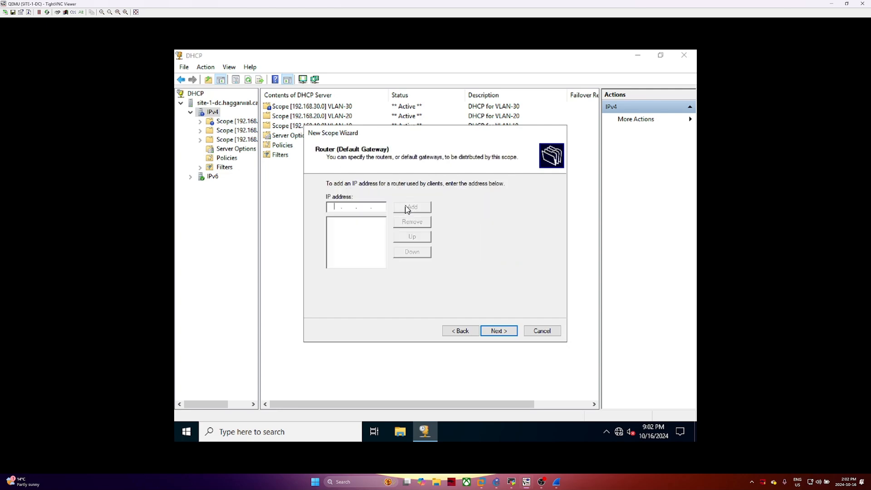
pyautogui.write('192 . 168 . 40 . 252')
pyautogui.press('Tab')
pyautogui.press('Return')
pyautogui.press('Return')
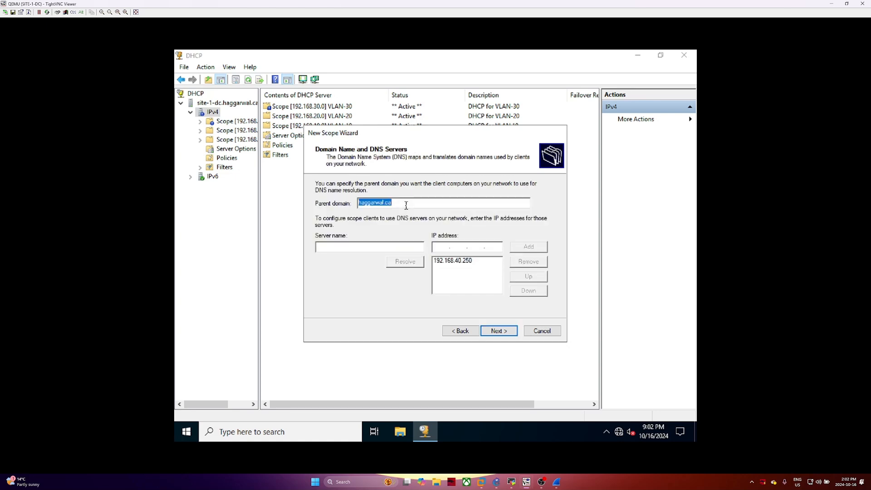
# Keep the offered DNS and WINS settings and finish the wizard with the VLAN-40 scope activated
pyautogui.press('Return')
pyautogui.press('Return')
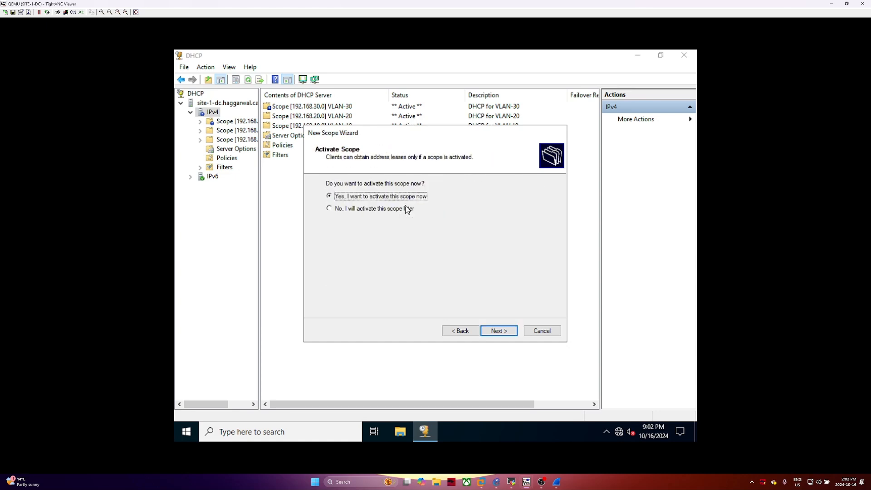
pyautogui.press('Return')
pyautogui.press('Return')
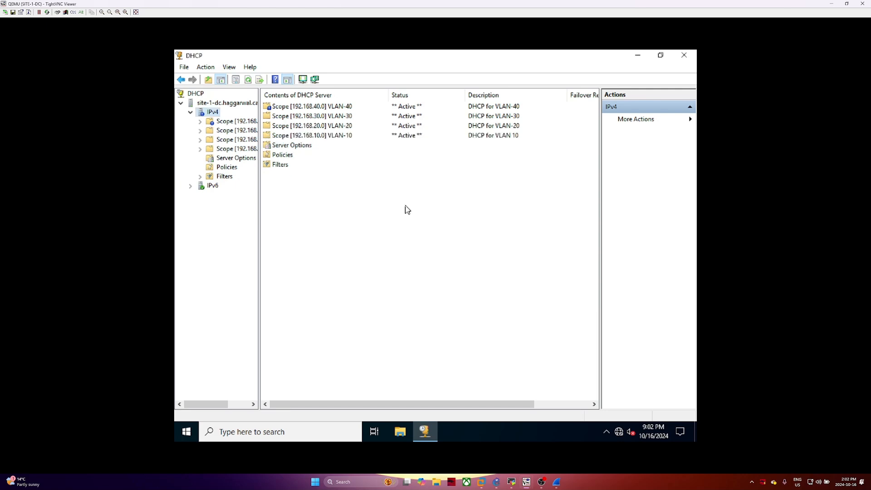
# Start a new IPv4 scope named VLAN-50 with the description "DHCP for VLAN-50"
pyautogui.rightClick(212, 114)
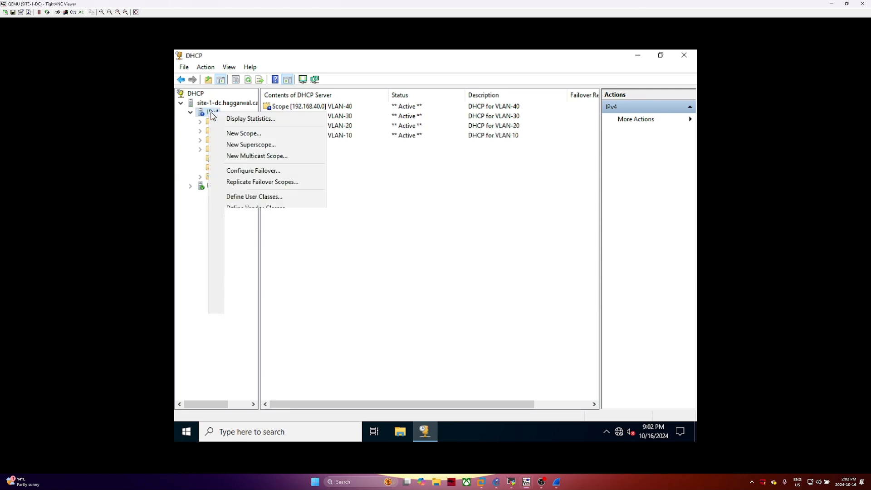
pyautogui.click(222, 133)
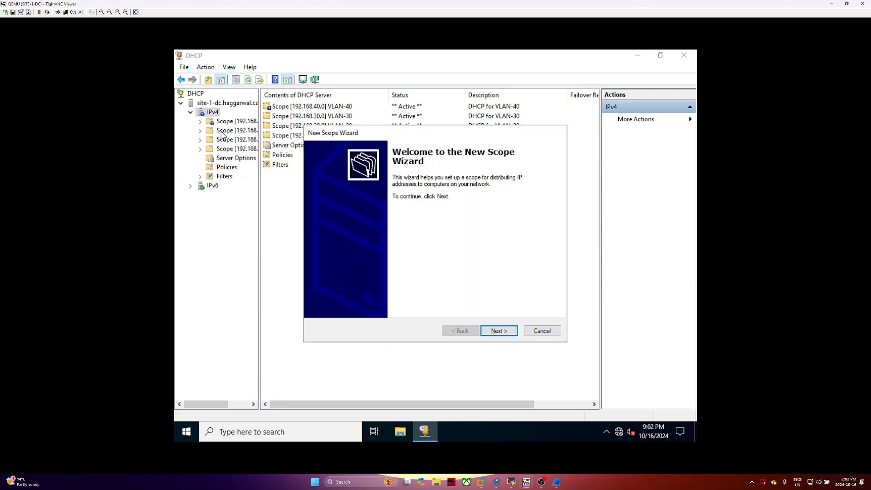
pyautogui.press('Return')
pyautogui.write('VLAN-')
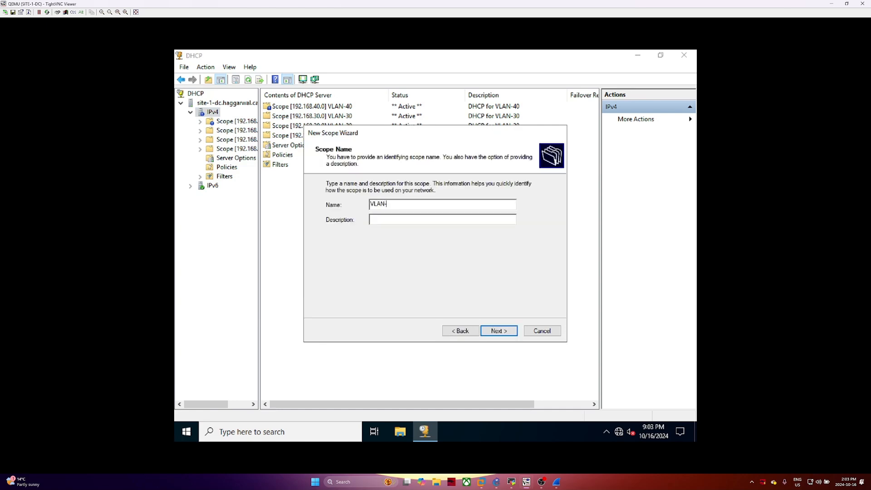
pyautogui.write('50DHCP for VLAN-50')
pyautogui.press('Return')
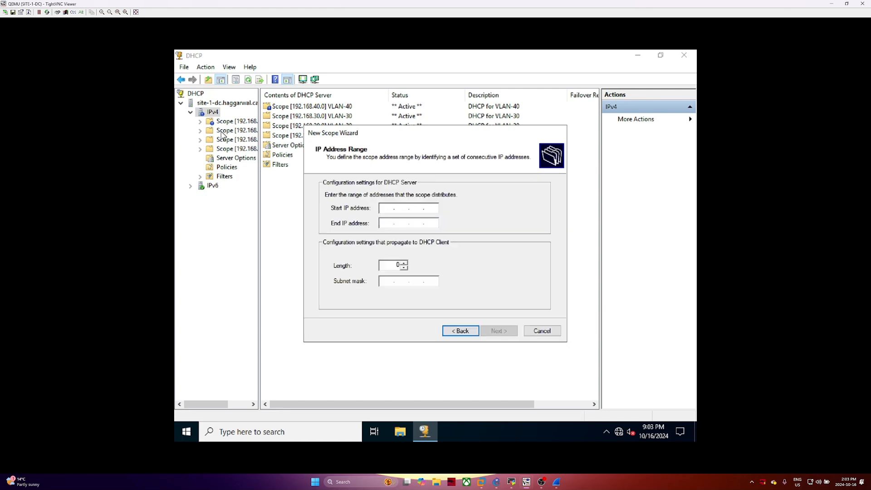
# Set the VLAN-50 scope's address range to 192.168.50.1 through 192.168.50.254, keeping the offered subnet mask
pyautogui.write('192 . 168 . 40')
pyautogui.press('BackSpace')
pyautogui.press('BackSpace')
pyautogui.write('50.')
pyautogui.write('1')
pyautogui.press('Tab')
pyautogui.write('192.168.40.2')
pyautogui.press('BackSpace')
pyautogui.press('BackSpace')
pyautogui.press('BackSpace')
pyautogui.write('50 . 254')
pyautogui.press('Tab')
pyautogui.press('Tab')
pyautogui.press('Tab')
pyautogui.press('Return')
# Exclude the addresses 192.168.50.240 to 192.168.50.254 from the VLAN-50 scope and recheck the exclusion list
pyautogui.write('192 . 168 . 50 . ')
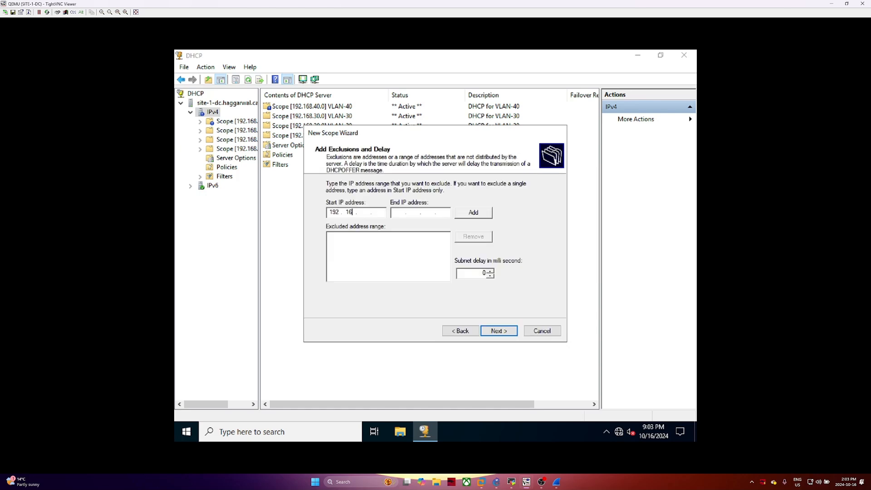
pyautogui.write('240')
pyautogui.press('Tab')
pyautogui.write('192.168.50.254')
pyautogui.press('Return')
pyautogui.press('Return')
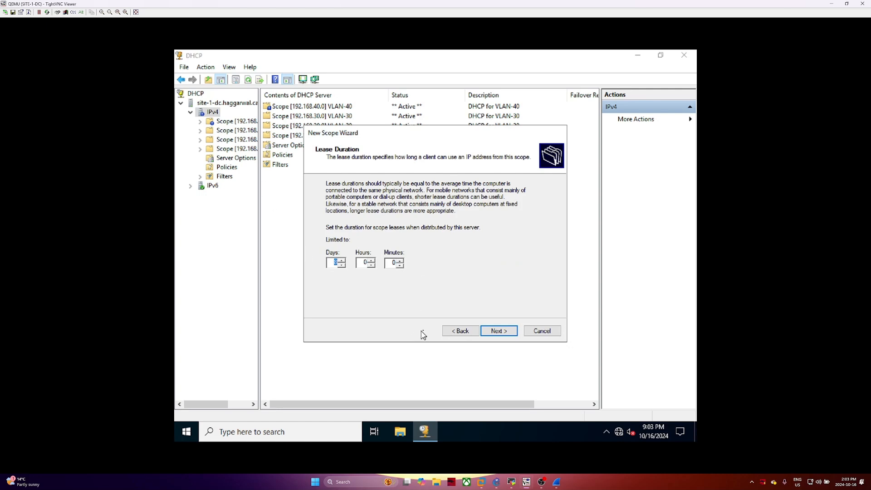
pyautogui.click(445, 330)
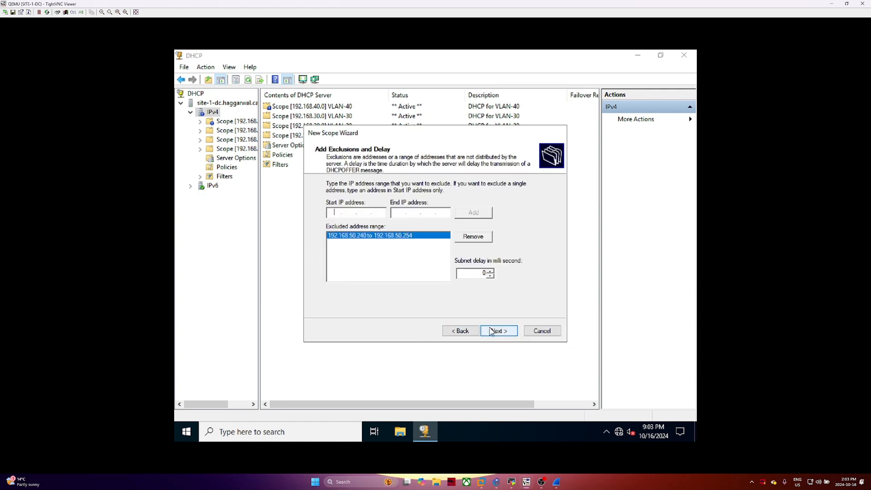
pyautogui.click(499, 331)
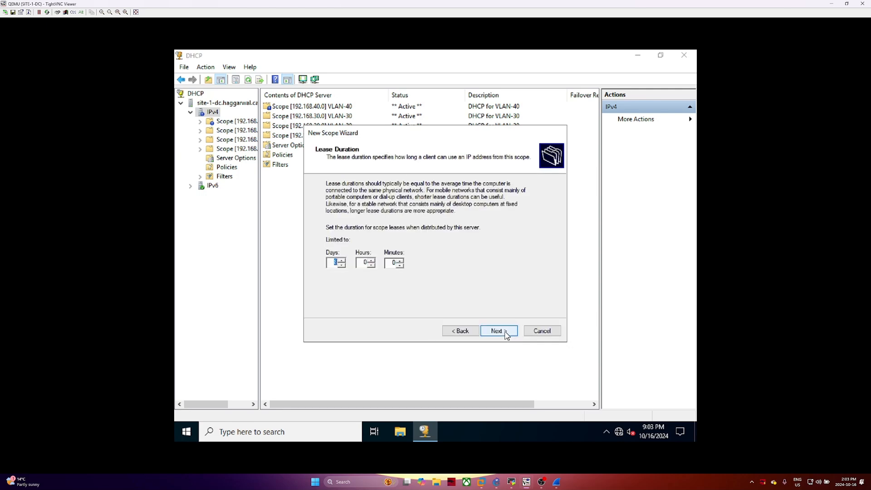
# Keep the default lease duration, choose to configure the DHCP options now, and add 192.168.50.252 as the VLAN-50 default gateway
pyautogui.click(498, 331)
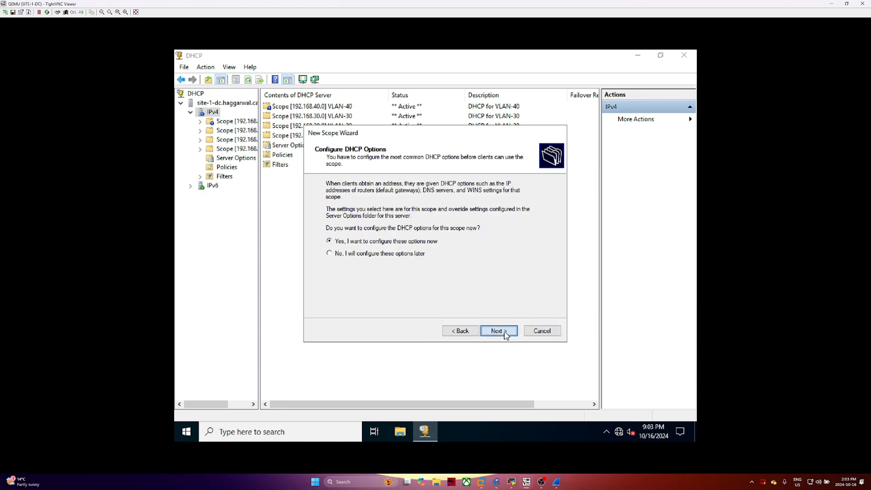
pyautogui.click(499, 331)
pyautogui.write('192.168.')
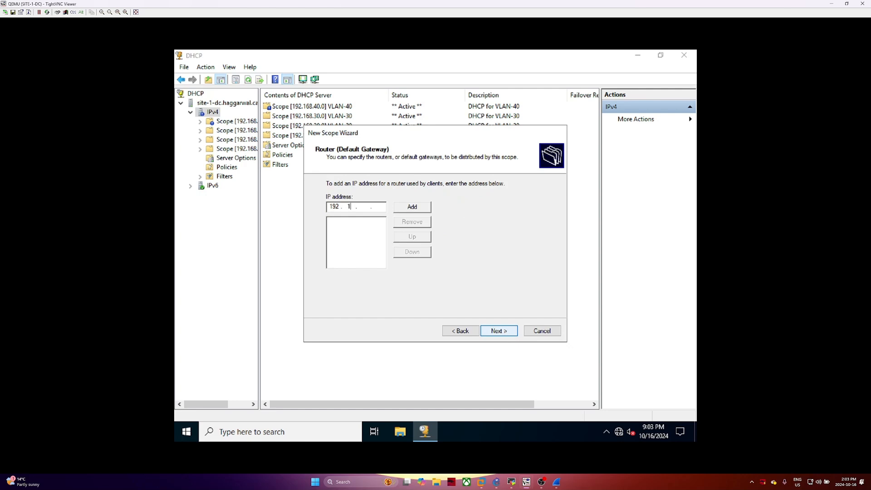
pyautogui.write('50.252')
pyautogui.press('Return')
# Accept the offered DNS and WINS settings for VLAN-50 and complete the wizard with the scope activated
pyautogui.click(505, 333)
pyautogui.click(499, 331)
pyautogui.click(498, 331)
pyautogui.click(498, 331)
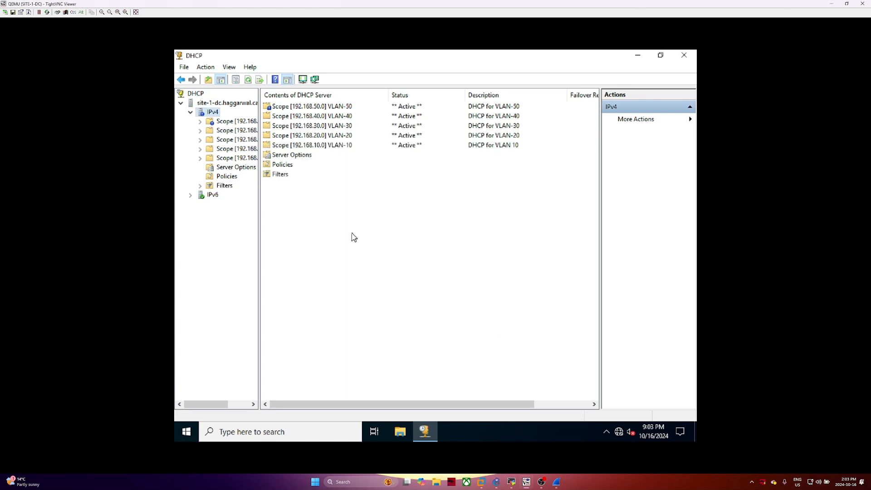
# Refresh the IPv4 node and check the status and description of the listed VLAN scopes
pyautogui.rightClick(210, 112)
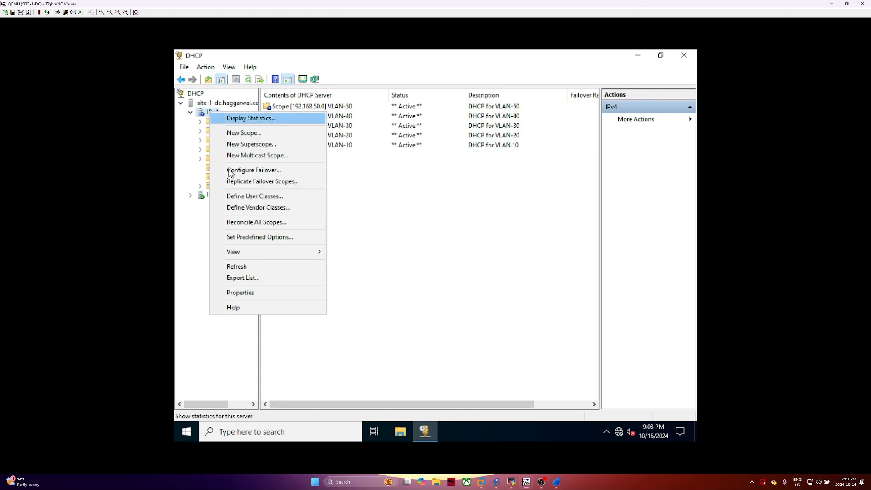
pyautogui.click(234, 266)
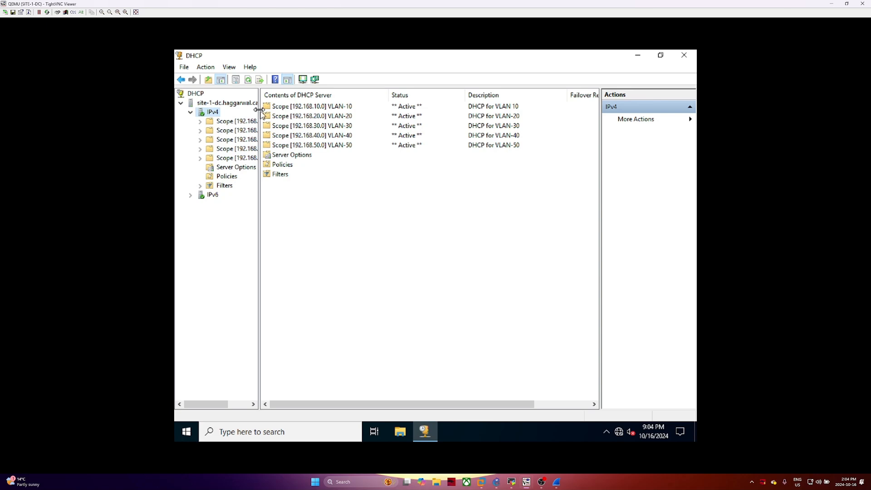
pyautogui.click(442, 117)
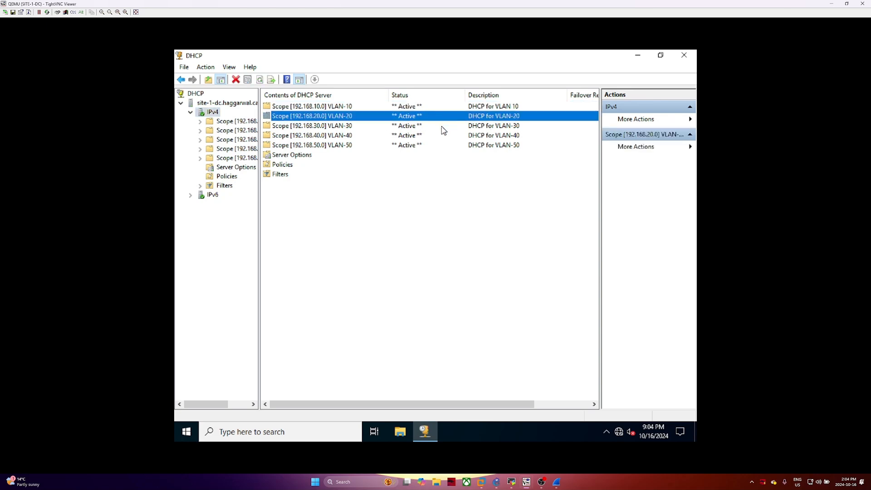
pyautogui.click(442, 129)
pyautogui.click(441, 136)
# Expand the VLAN-10 scope, widen the console tree, and view the scope's address usage statistics
pyautogui.click(231, 122)
pyautogui.rightClick(231, 122)
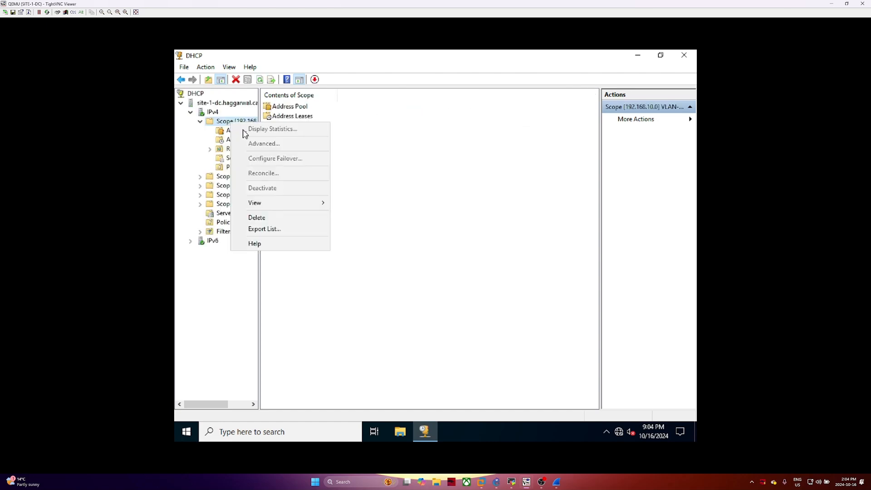
pyautogui.click(384, 141)
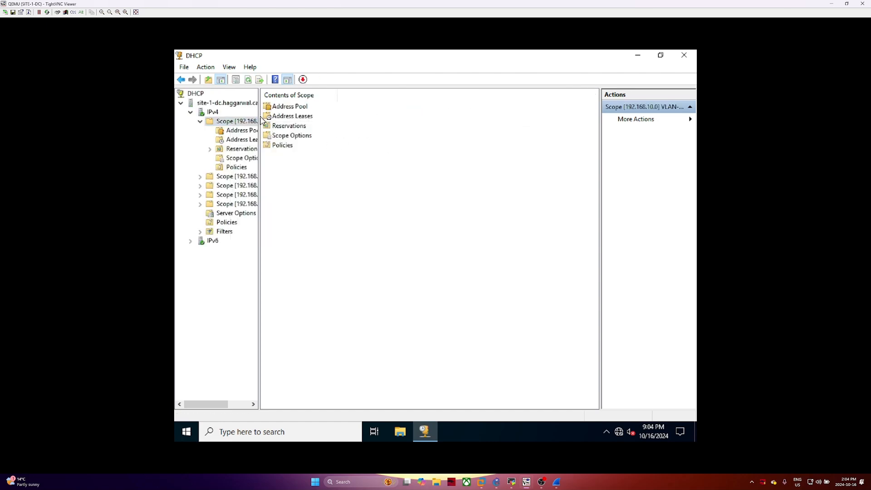
pyautogui.moveTo(258, 115); pyautogui.dragTo(290, 117)
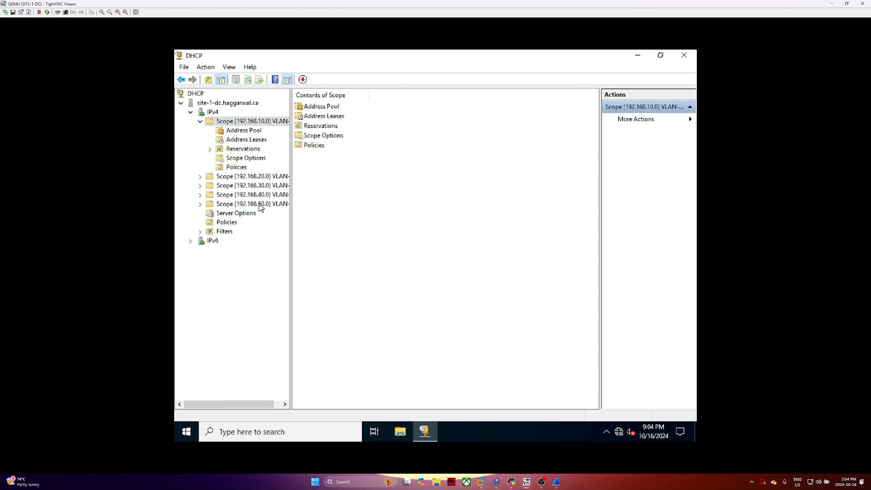
pyautogui.rightClick(271, 121)
pyautogui.click(285, 130)
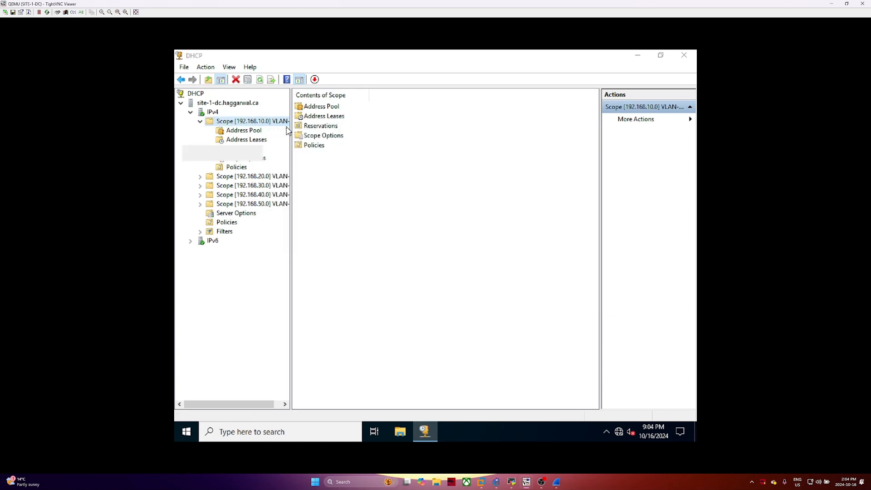
pyautogui.click(222, 108)
pyautogui.click(233, 100)
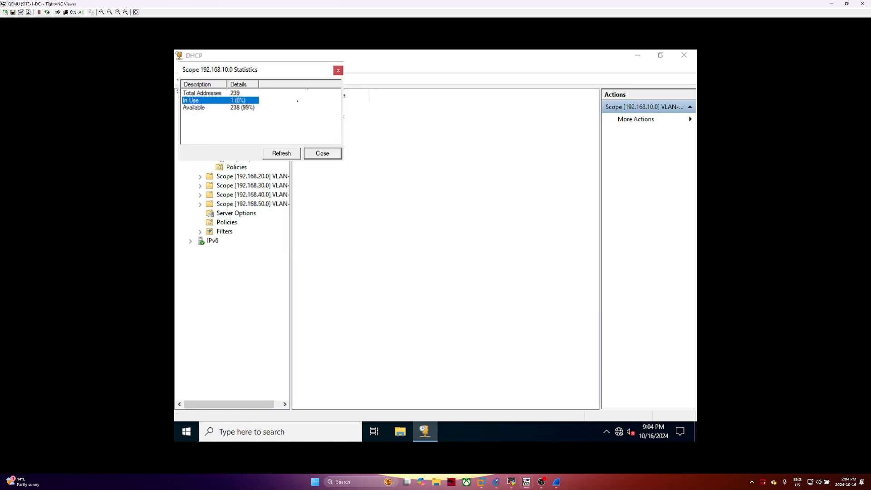
pyautogui.click(338, 72)
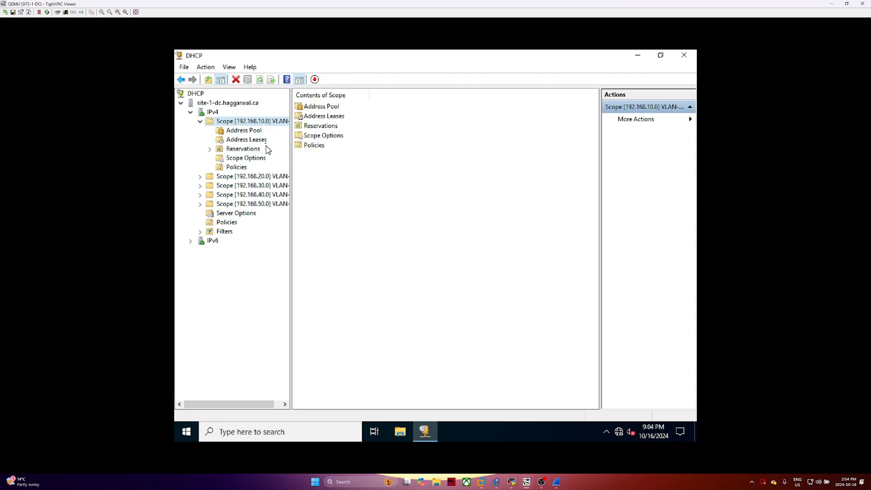
# Check the VLAN-10 scope's address leases and refresh its reservations
pyautogui.click(236, 140)
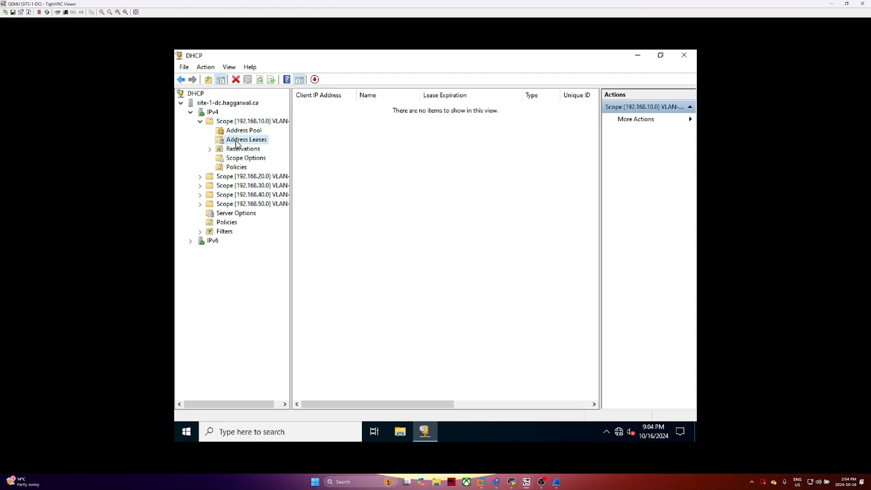
pyautogui.click(328, 110)
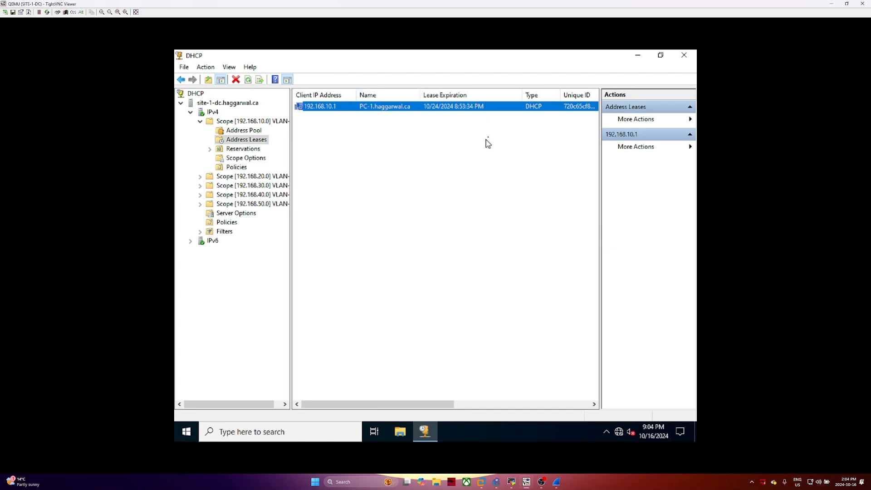
pyautogui.moveTo(440, 407); pyautogui.dragTo(362, 298)
pyautogui.click(255, 151)
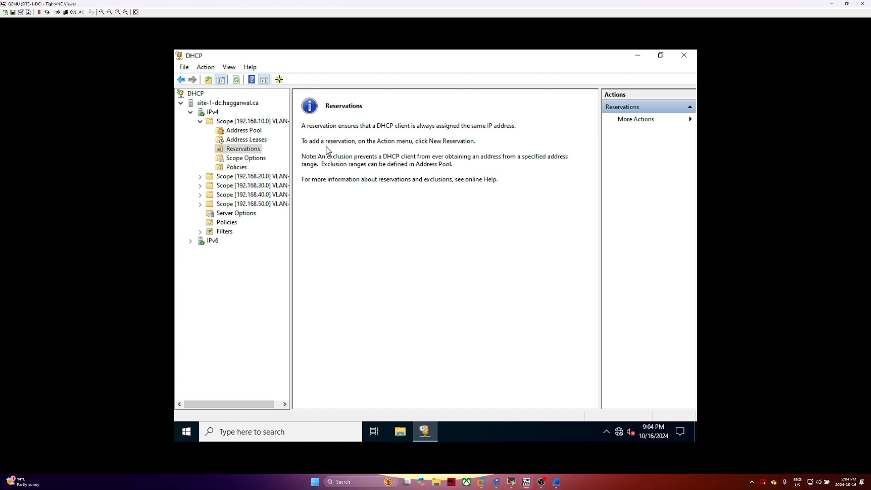
pyautogui.rightClick(244, 152)
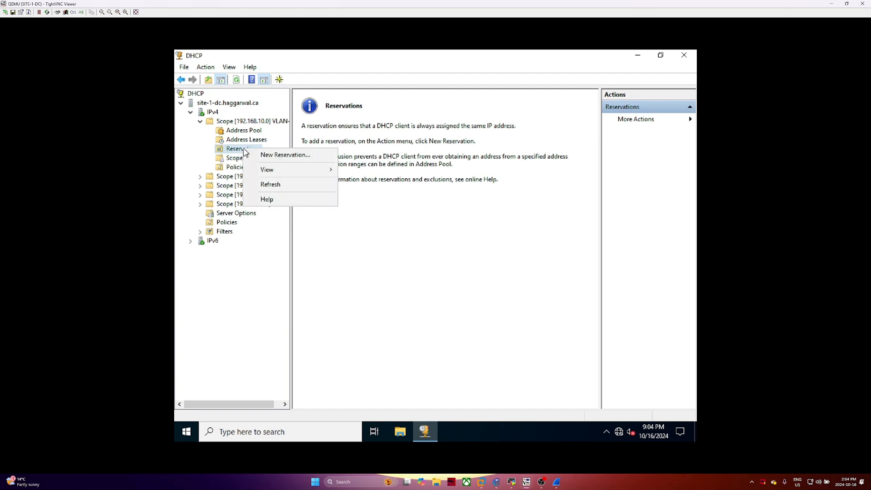
pyautogui.click(294, 184)
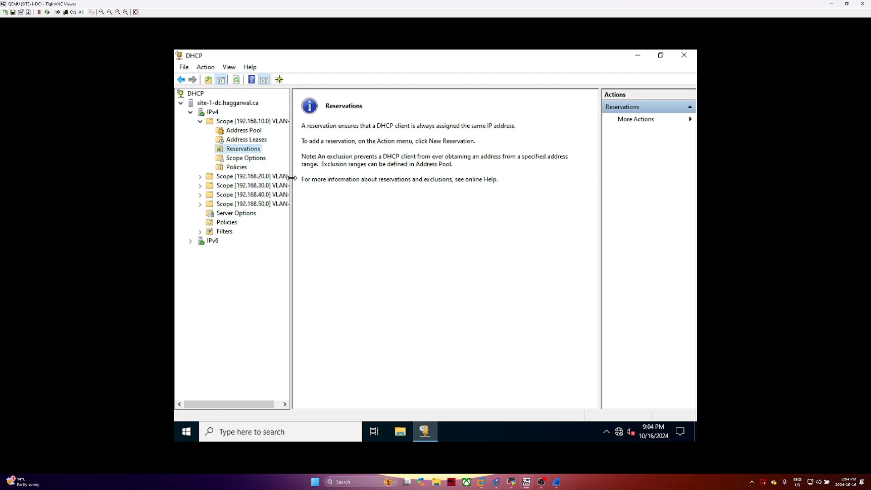
# Check the distribution range and the excluded addresses in the VLAN-10 scope's address pool
pyautogui.click(248, 132)
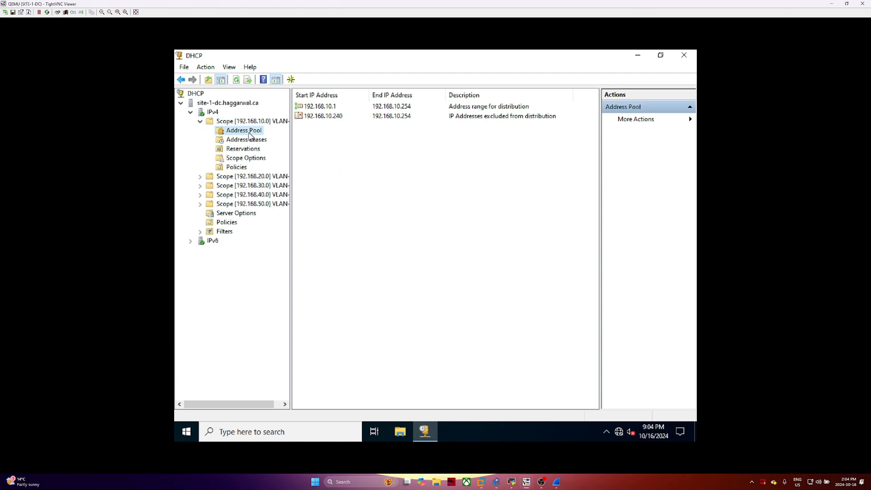
pyautogui.click(345, 117)
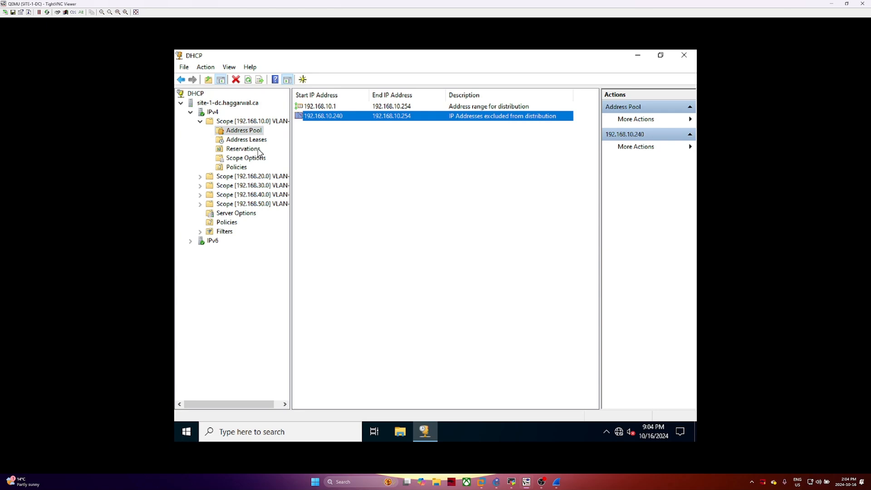
pyautogui.click(333, 108)
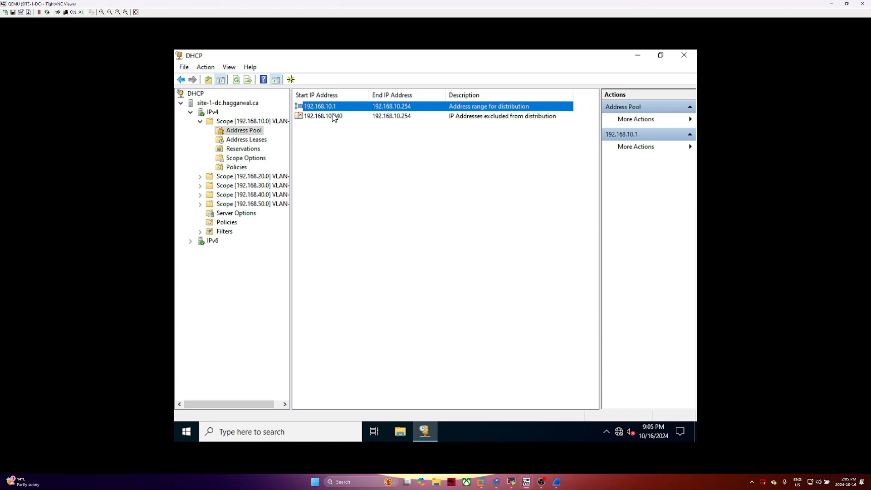
pyautogui.click(334, 117)
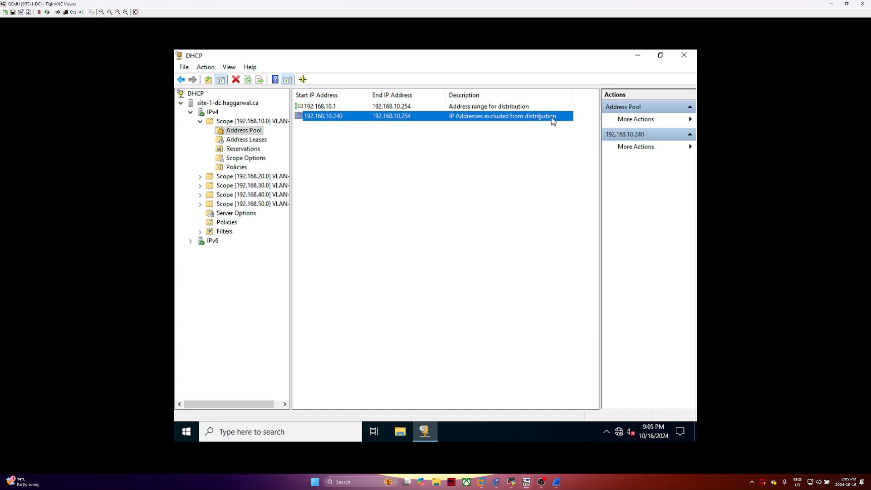
# Review the router, DNS server and DNS domain name entries in the VLAN-10 scope options
pyautogui.click(236, 162)
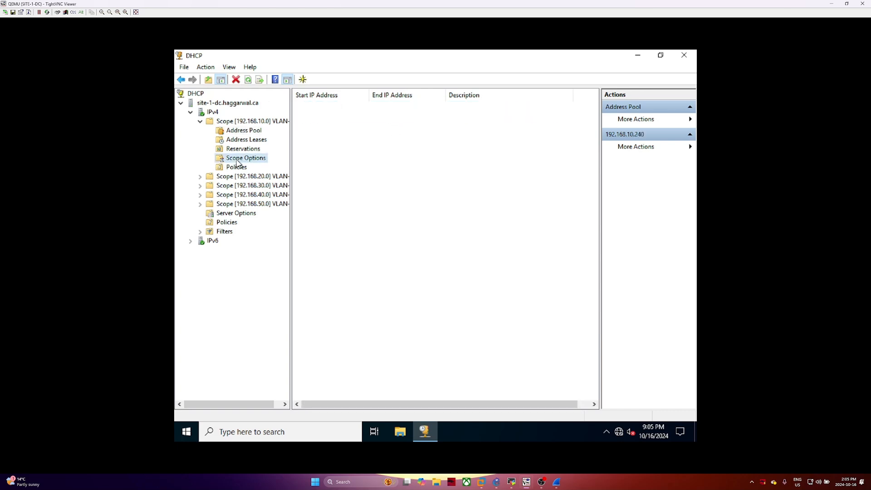
pyautogui.click(329, 110)
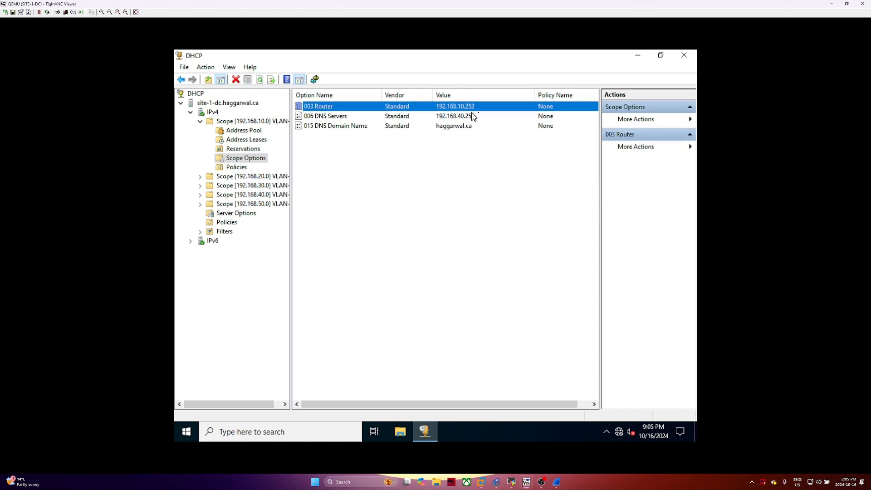
pyautogui.click(320, 116)
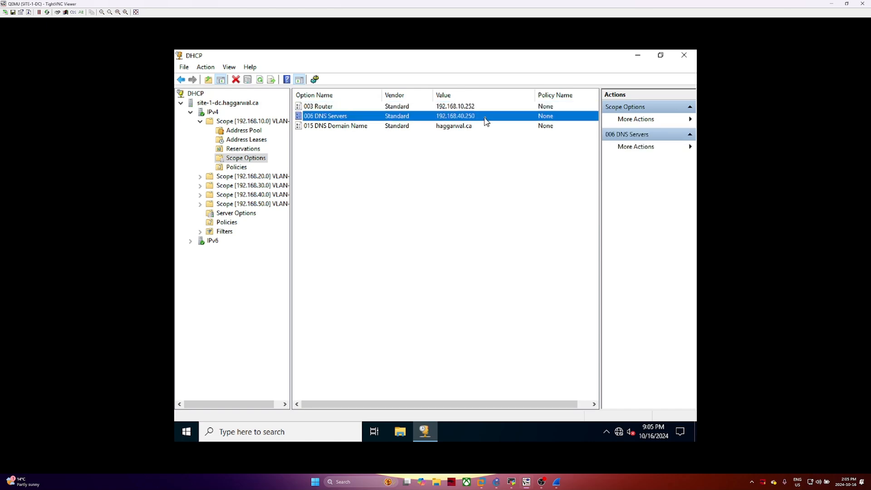
pyautogui.click(336, 127)
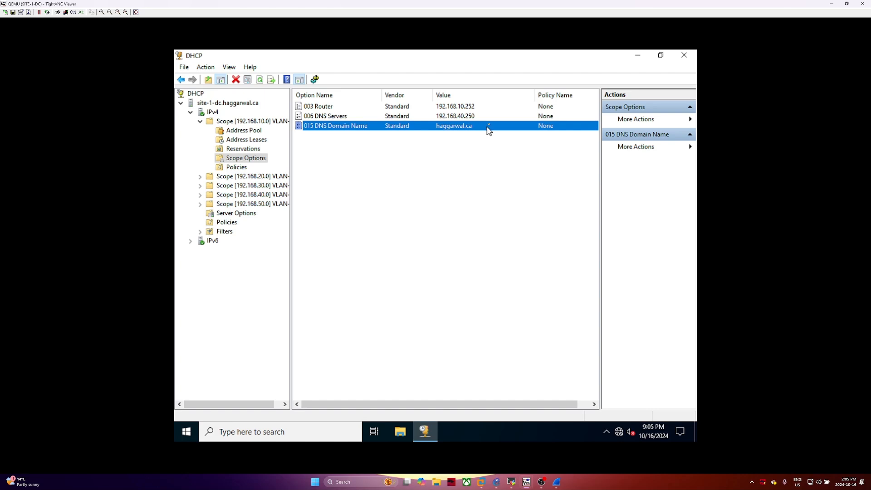
# Expand the VLAN-20 scope and check its address pool, leases, reservations and scope options
pyautogui.click(251, 178)
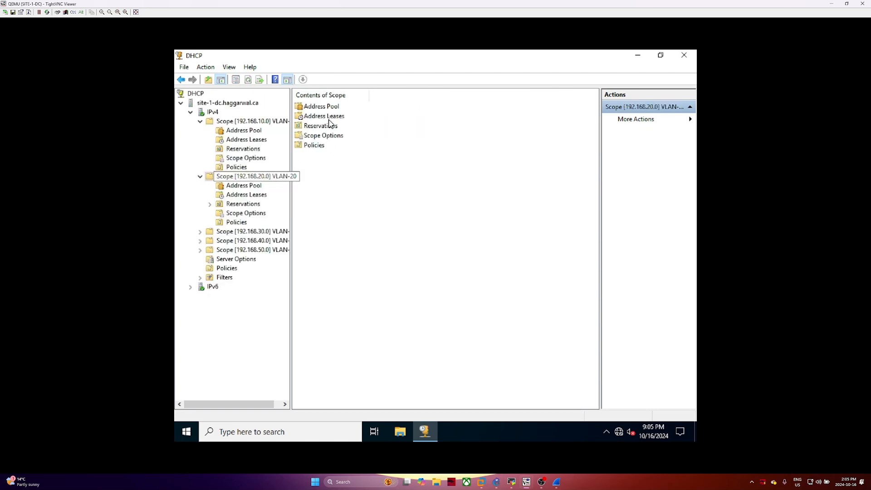
pyautogui.click(331, 109)
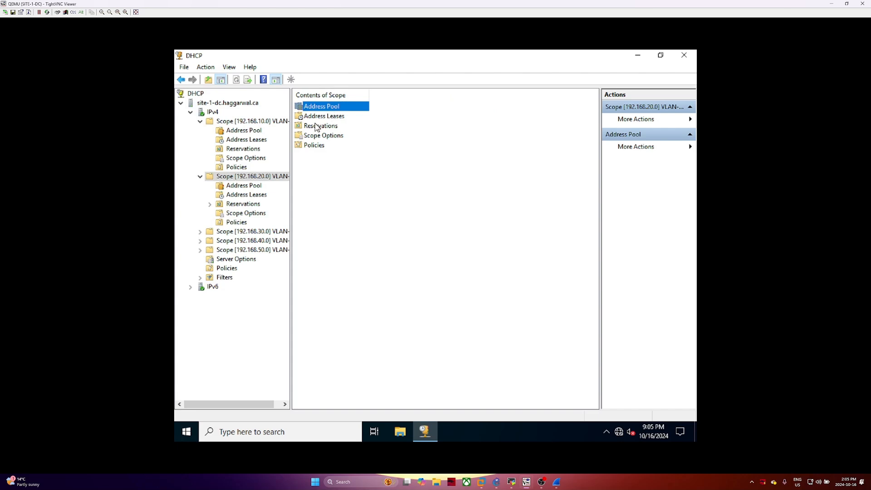
pyautogui.click(254, 186)
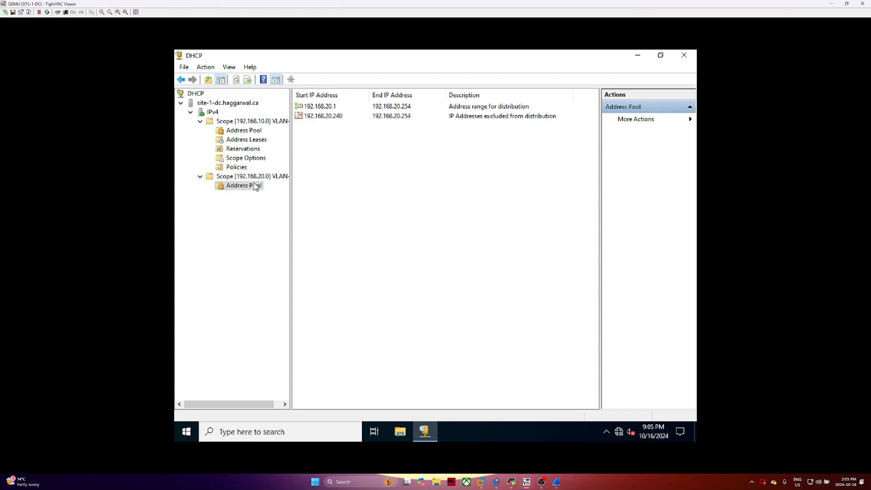
pyautogui.click(249, 197)
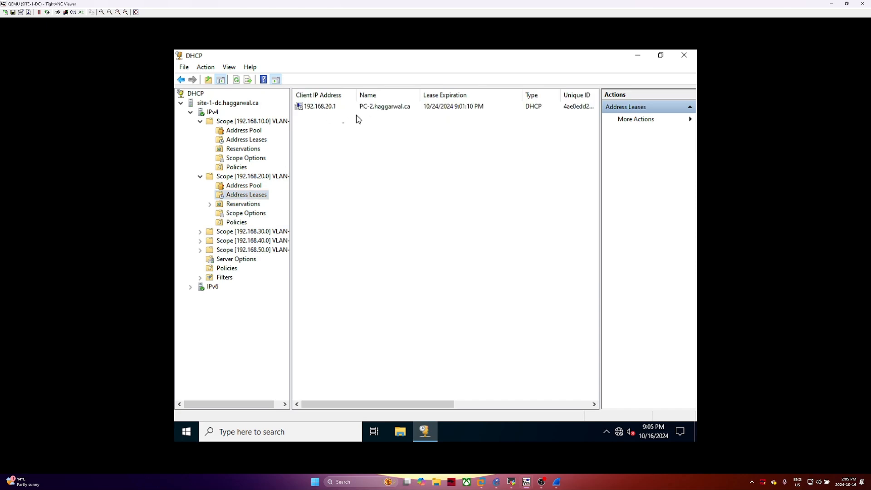
pyautogui.click(241, 205)
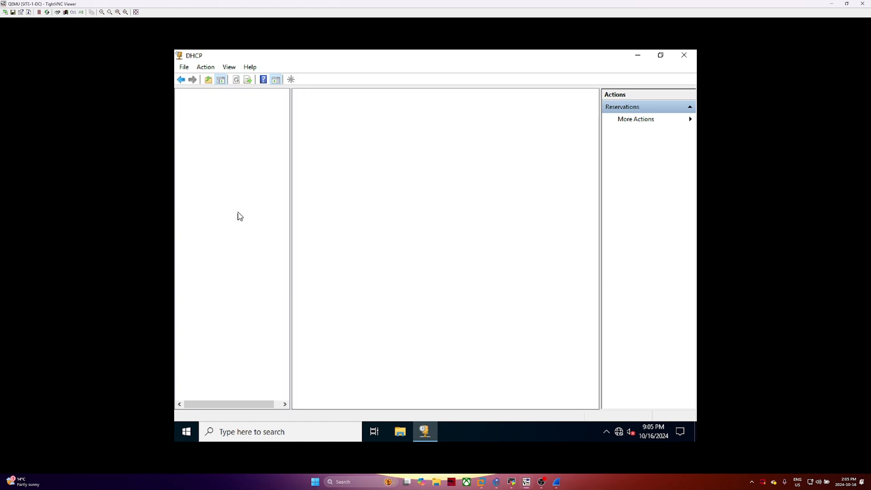
pyautogui.click(239, 213)
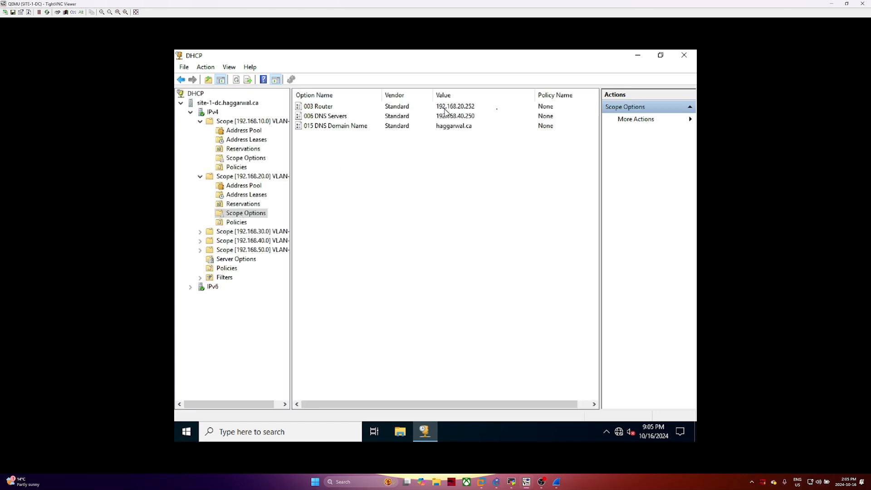
pyautogui.click(474, 118)
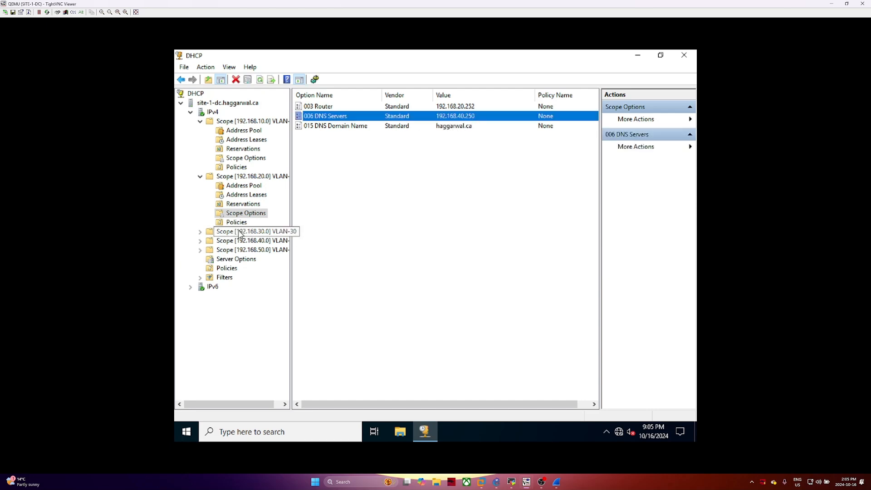
# Expand the VLAN-30 scope and check its address pool, excluded addresses, address leases and reservations
pyautogui.doubleClick(241, 232)
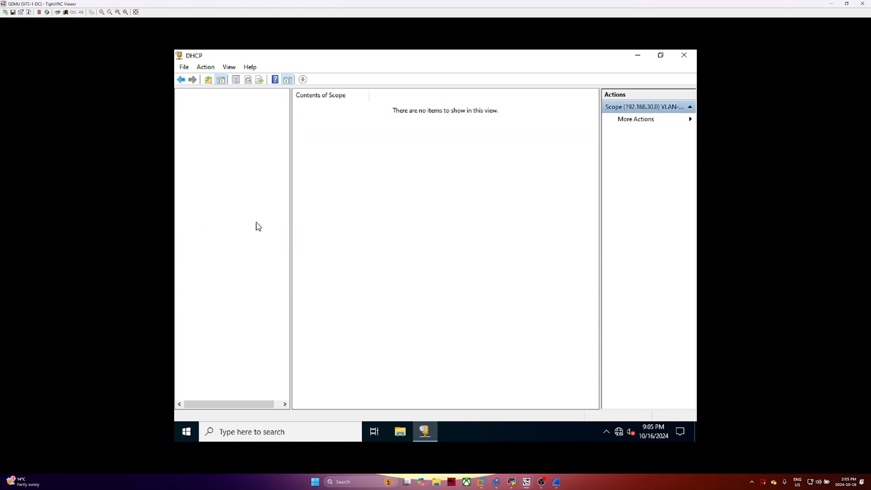
pyautogui.click(244, 242)
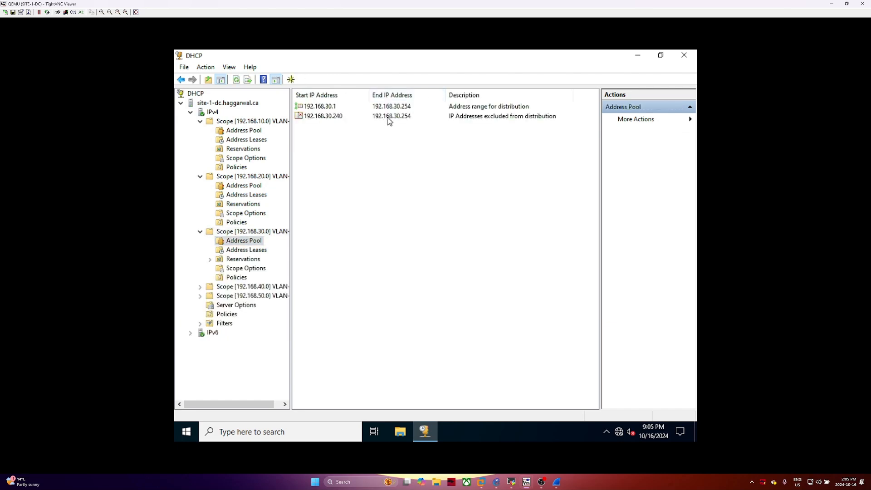
pyautogui.click(388, 116)
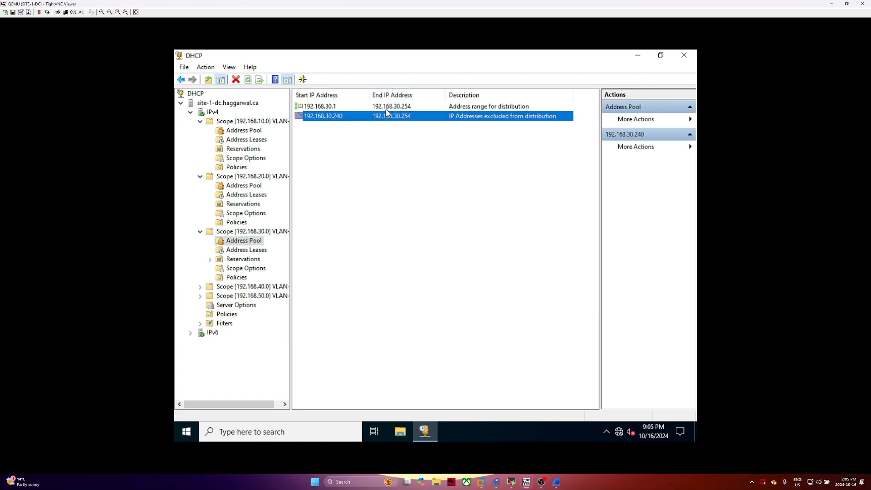
pyautogui.click(258, 253)
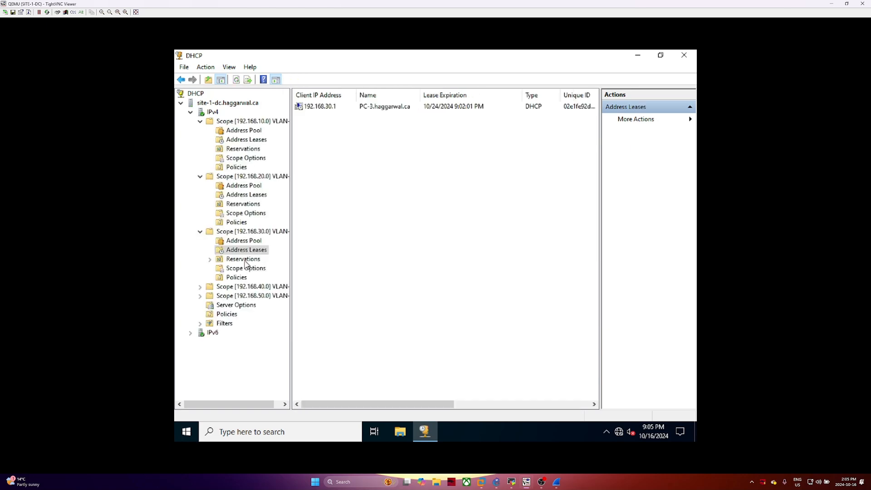
pyautogui.click(244, 262)
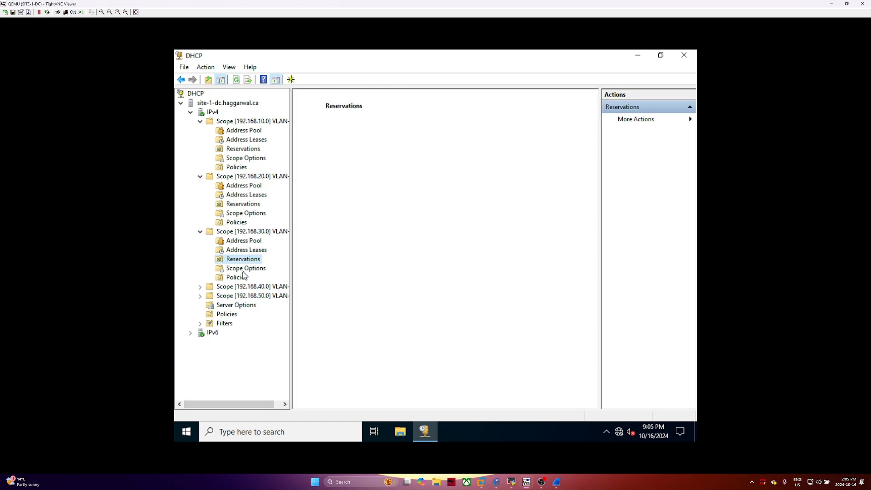
# Review the VLAN-30 scope options and inspect the 003 Router option's address without changing it
pyautogui.click(244, 271)
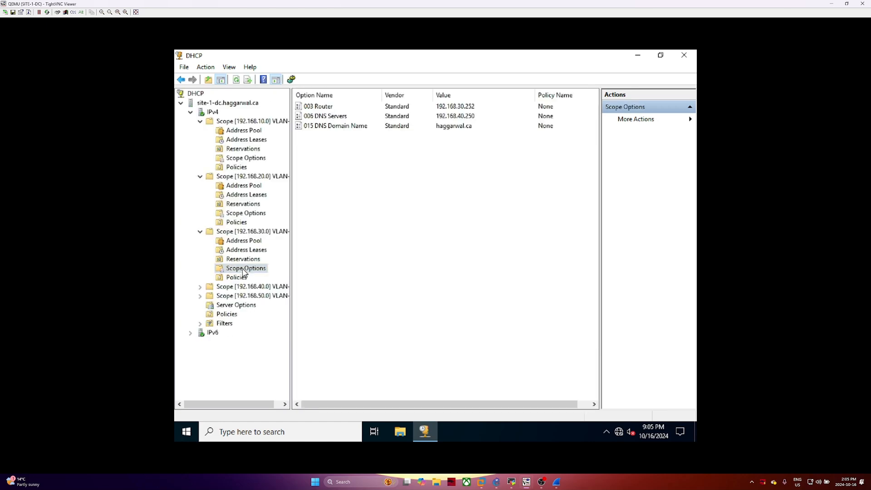
pyautogui.doubleClick(350, 107)
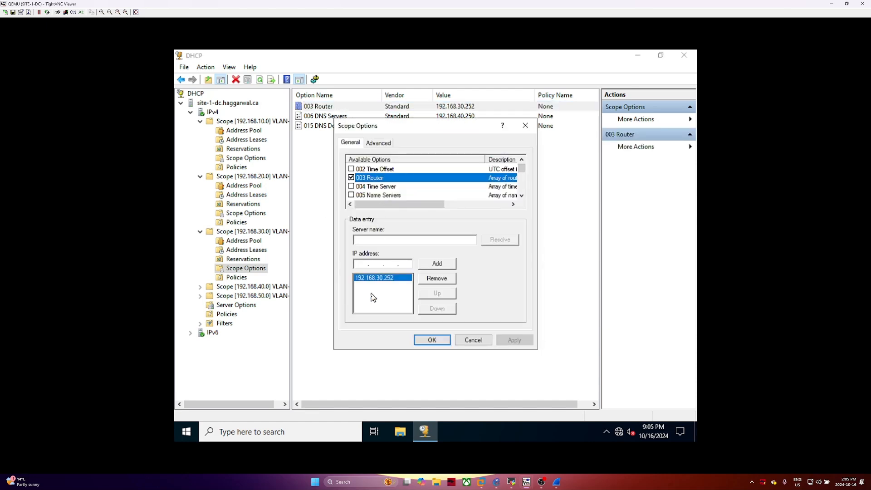
pyautogui.click(525, 125)
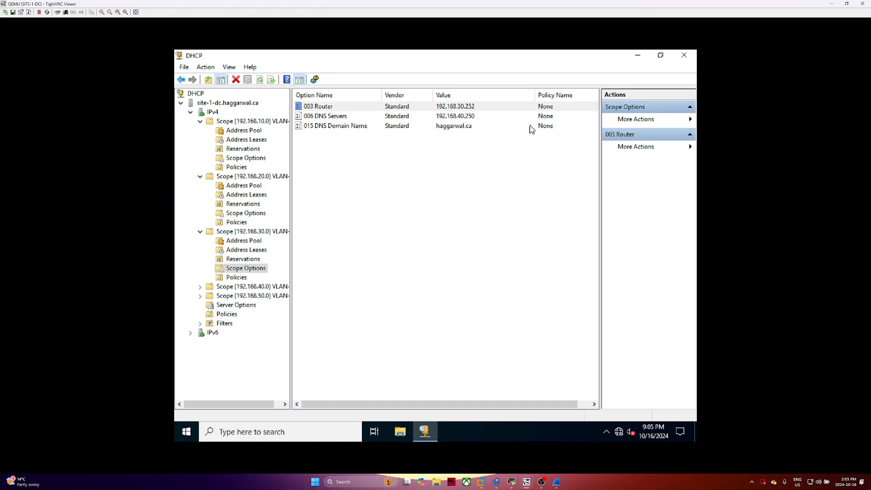
pyautogui.click(459, 159)
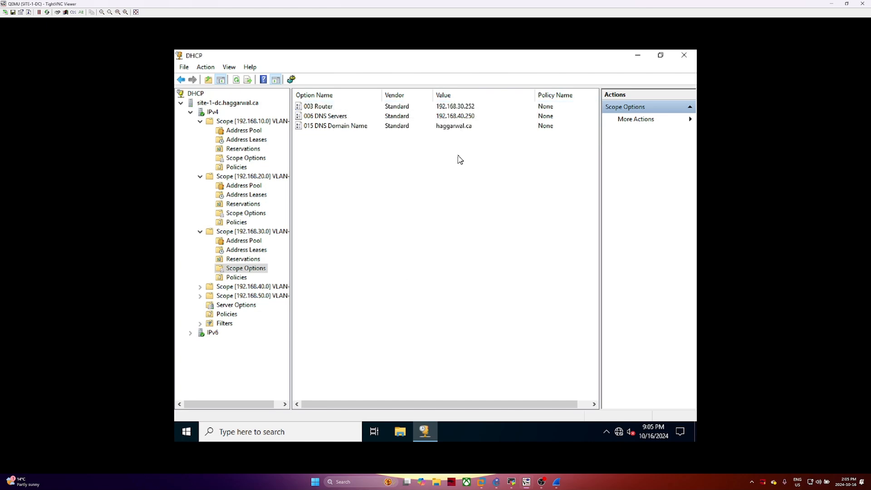
# Expand the VLAN-40 scope, check its address pool, leases, reservations and scope options, and close the DHCP console
pyautogui.click(227, 291)
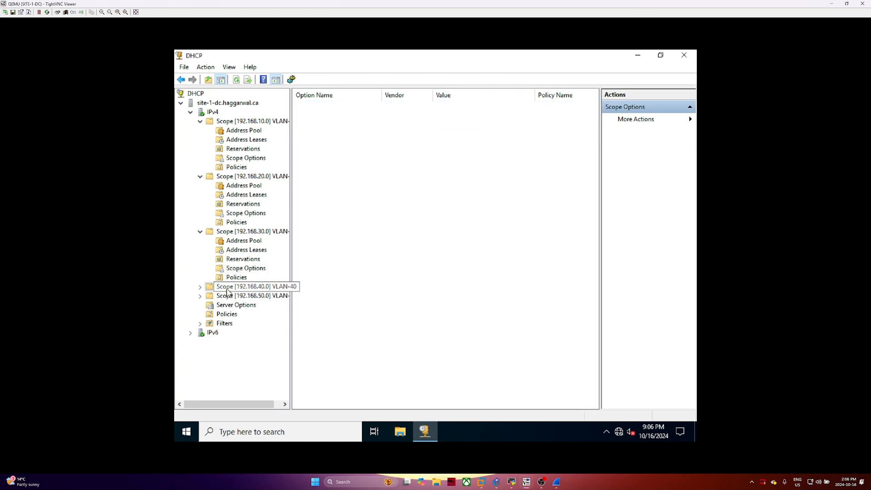
pyautogui.doubleClick(227, 291)
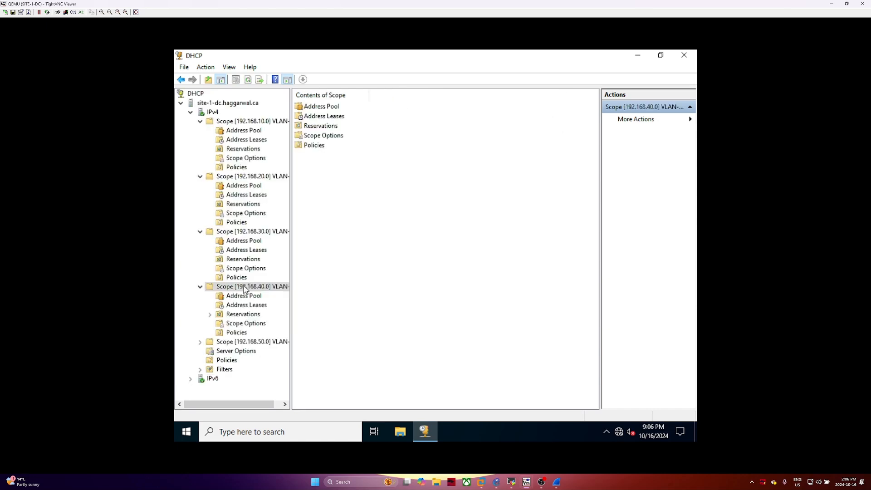
pyautogui.click(254, 298)
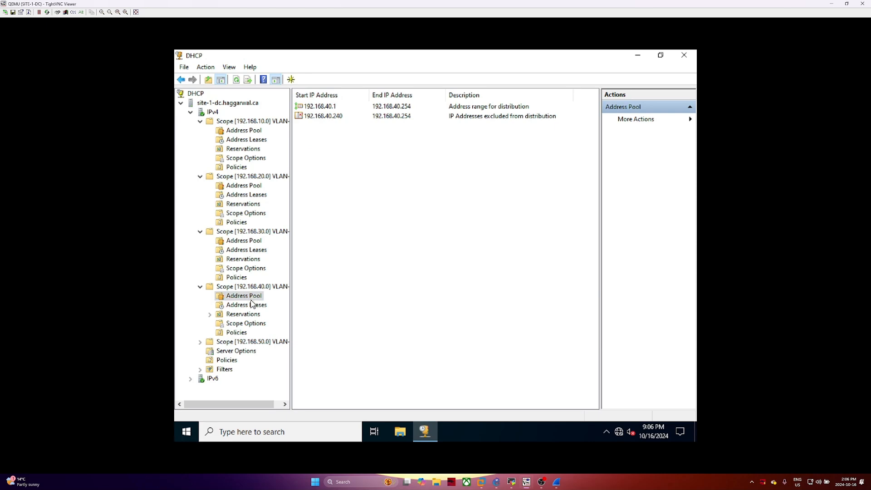
pyautogui.click(254, 308)
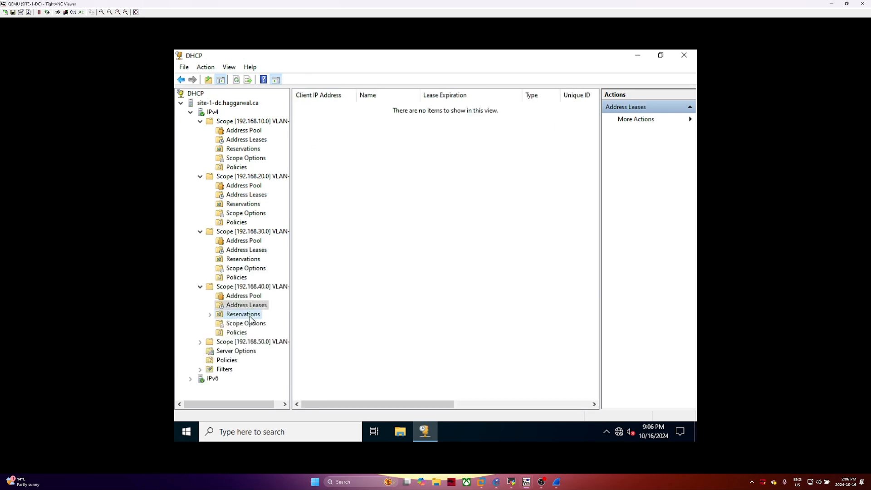
pyautogui.click(250, 318)
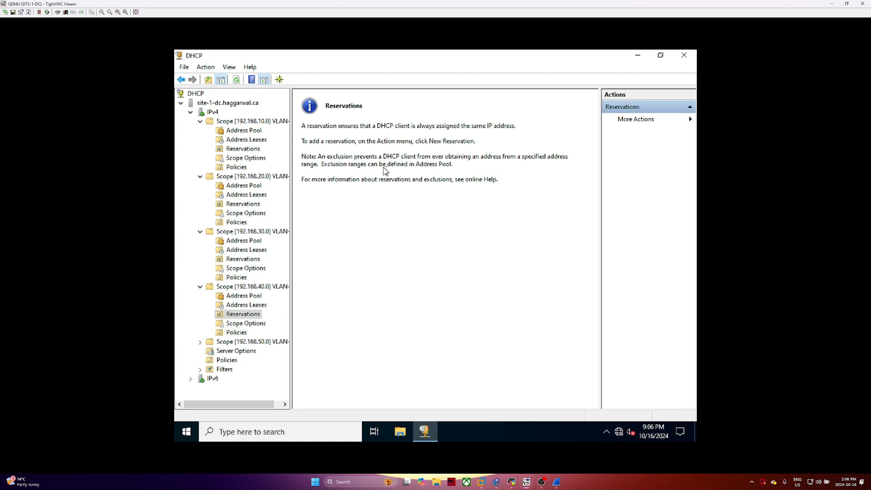
pyautogui.click(233, 324)
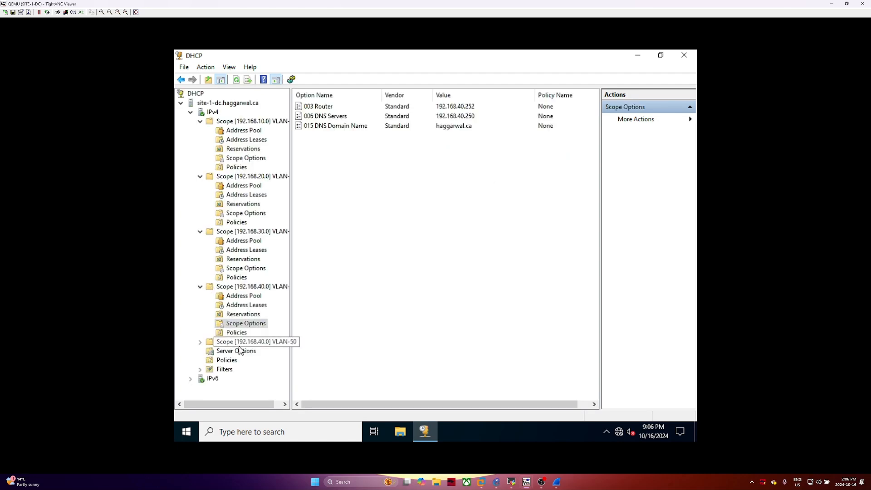
pyautogui.click(240, 345)
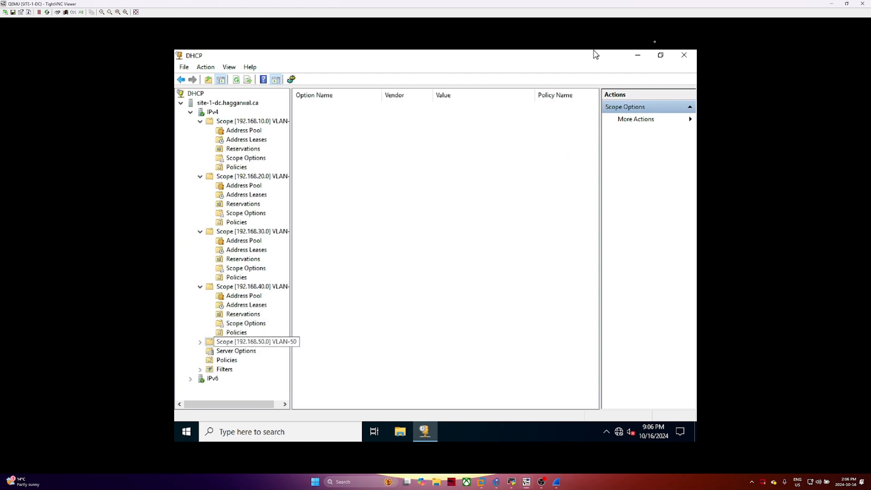
pyautogui.click(684, 58)
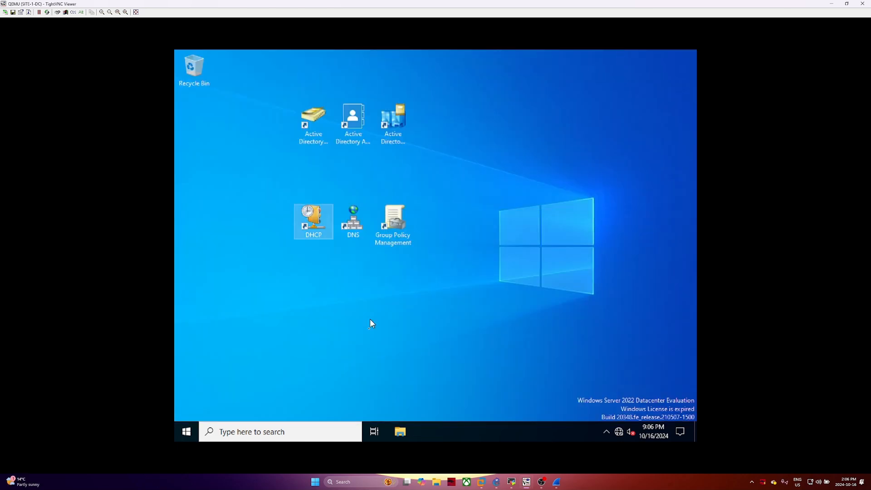
# Open DNS Manager and expand SITE-1-DC's forward and reverse lookup zones and trust points, widening the tree to fit the zone names
pyautogui.doubleClick(352, 221)
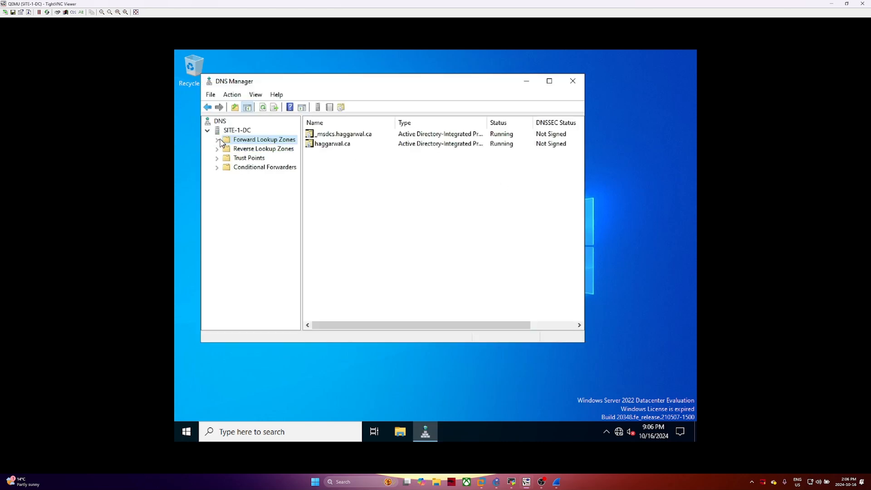
pyautogui.click(217, 140)
pyautogui.click(217, 168)
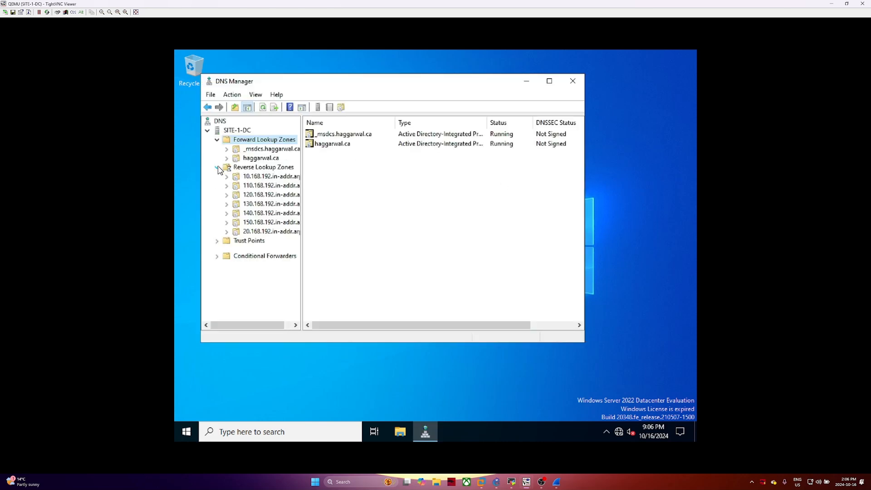
pyautogui.click(261, 167)
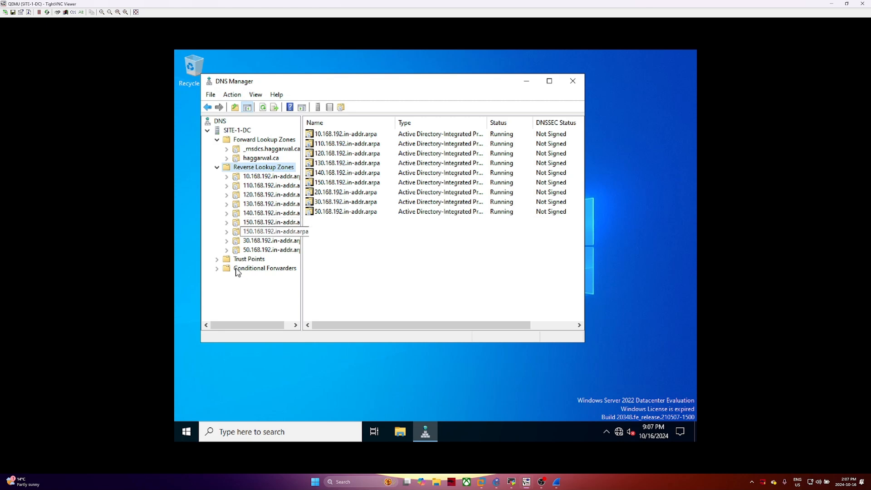
pyautogui.click(218, 259)
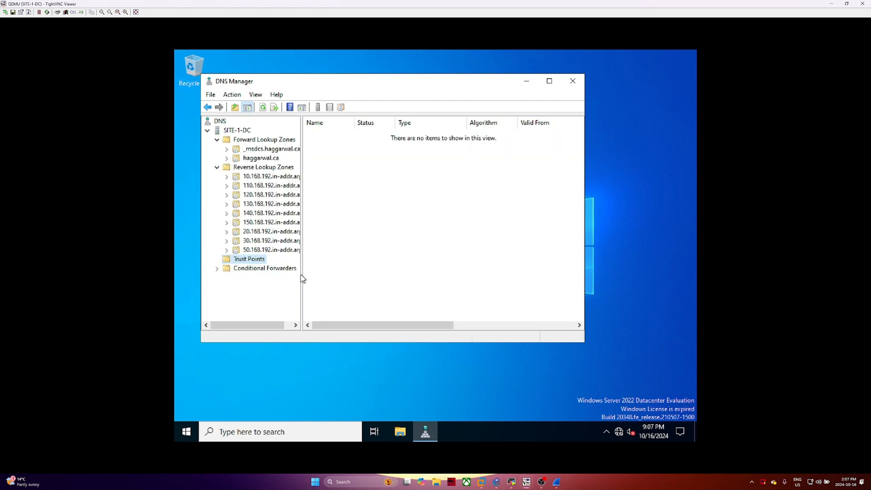
pyautogui.moveTo(301, 275); pyautogui.dragTo(331, 283)
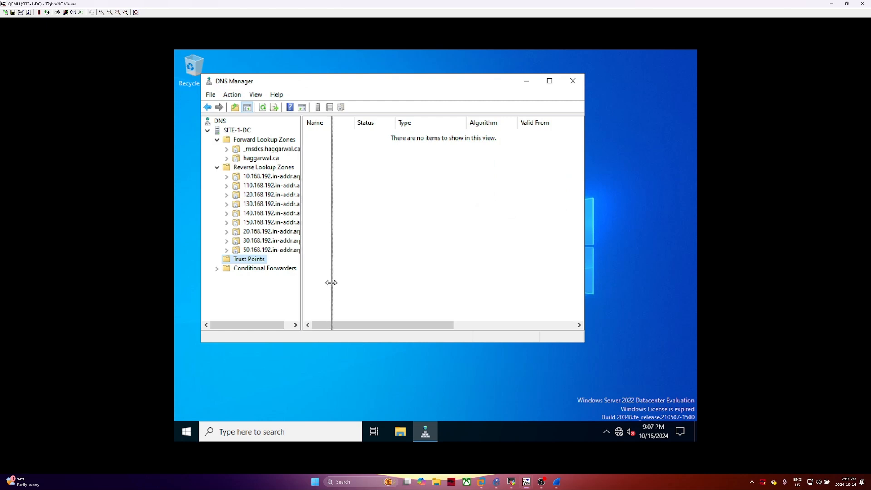
# Review the reverse lookup zones sorted by name in descending order and close DNS Manager
pyautogui.click(253, 167)
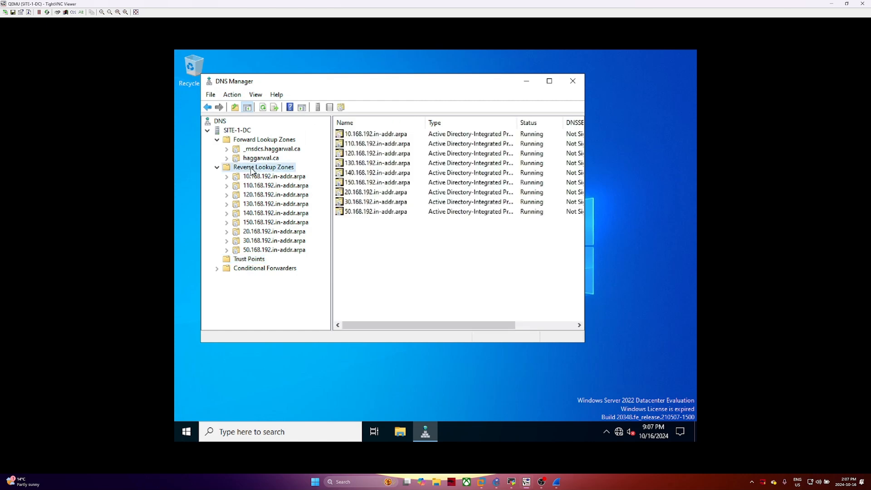
pyautogui.click(363, 123)
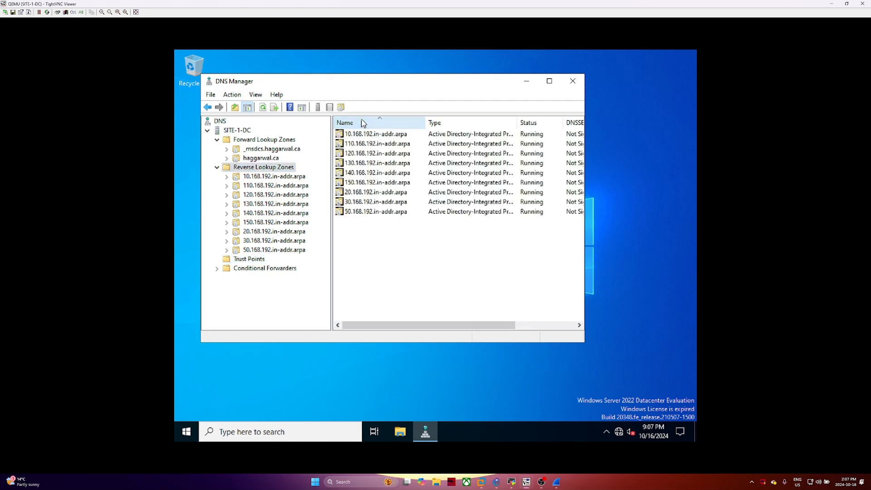
pyautogui.click(363, 123)
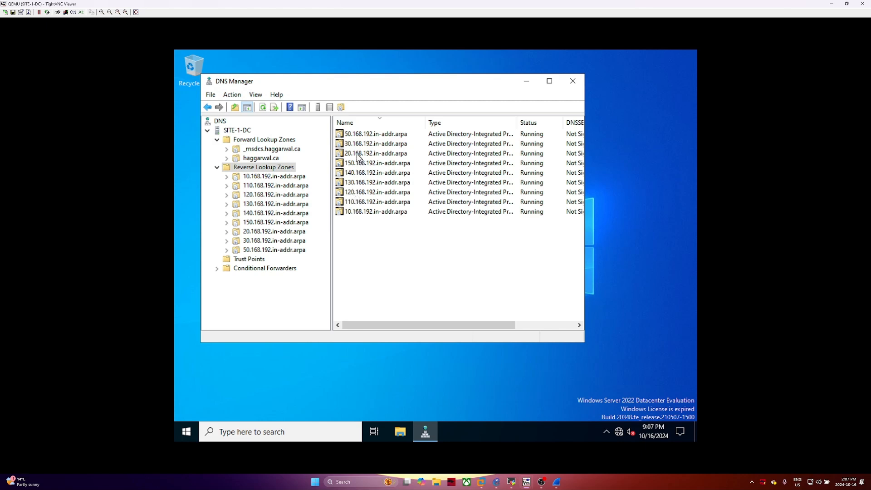
pyautogui.click(572, 78)
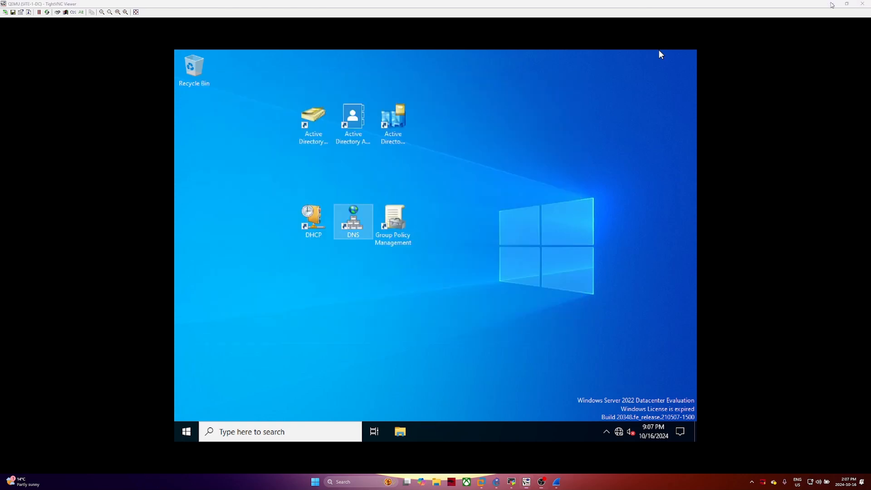
# Switch to the GNS3 topology and look over the Site-2 and Site-3 devices
pyautogui.click(832, 5)
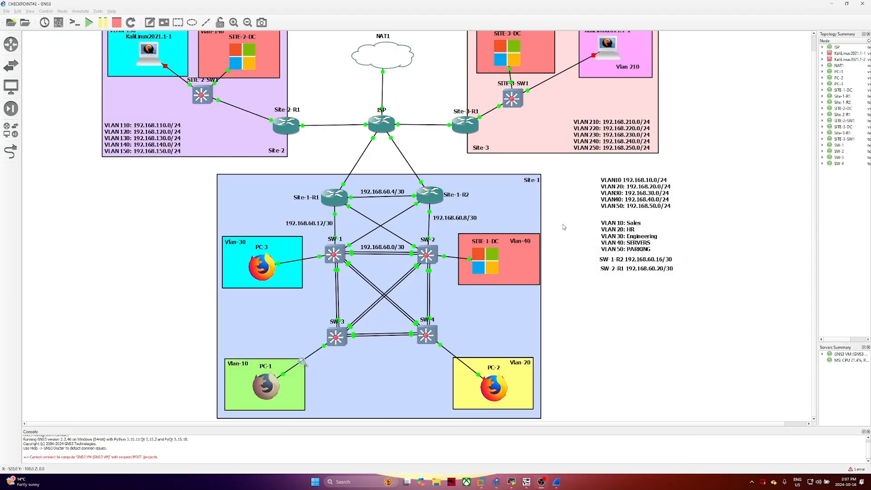
pyautogui.scroll(1, 564, 224)
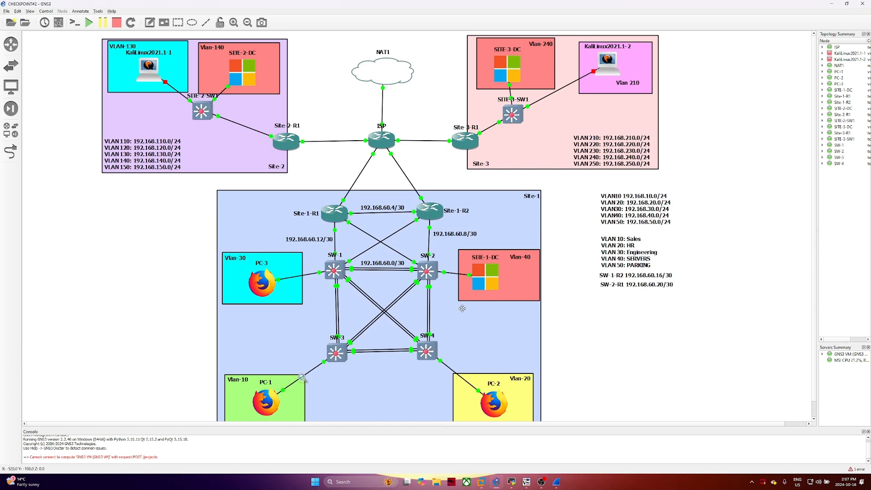
pyautogui.moveTo(541, 484)
pyautogui.rightClick(151, 72)
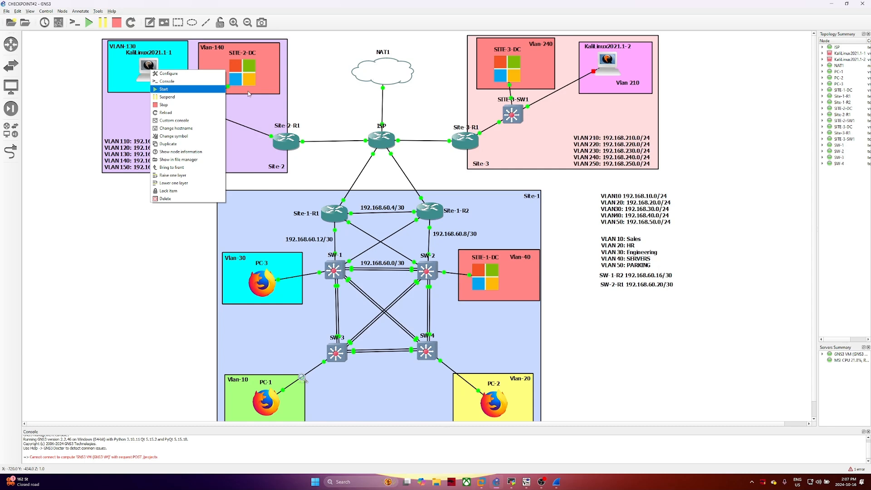
pyautogui.click(334, 95)
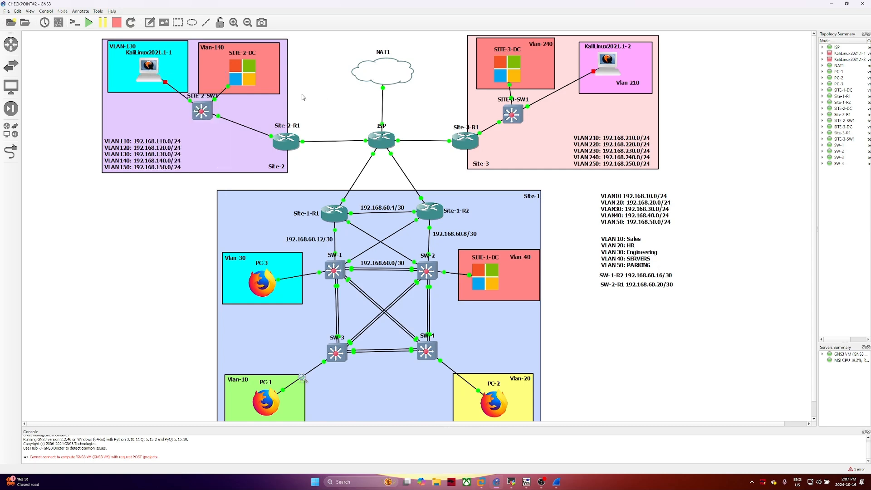
# Switch to the SITE-2-DC console in TightVNC Viewer and bring up its Windows sign-in screen
pyautogui.click(526, 482)
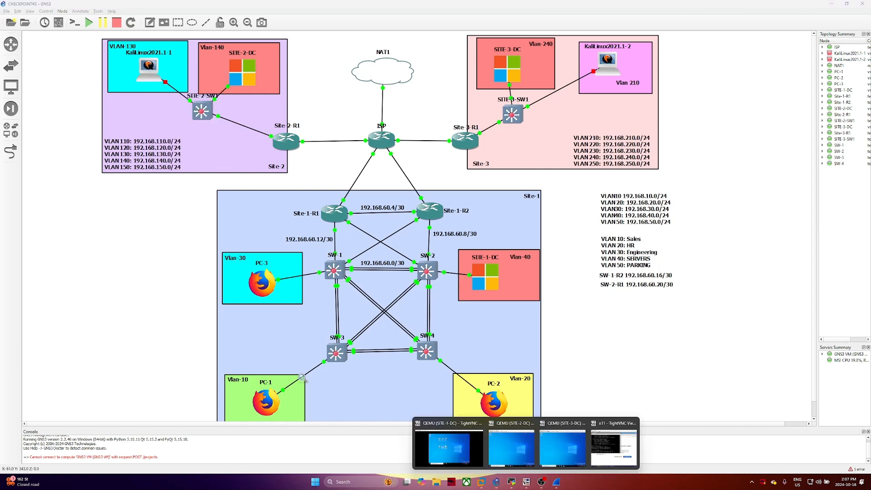
pyautogui.click(513, 447)
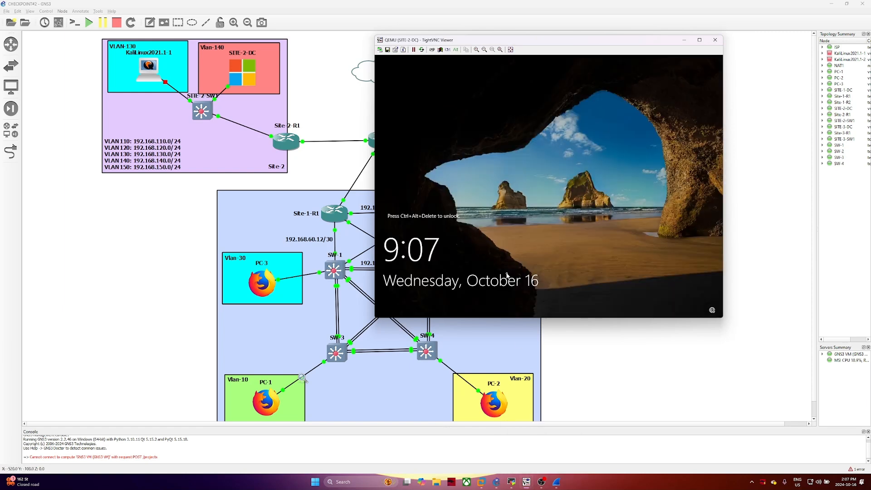
pyautogui.click(450, 50)
pyautogui.click(458, 51)
pyautogui.press('Delete')
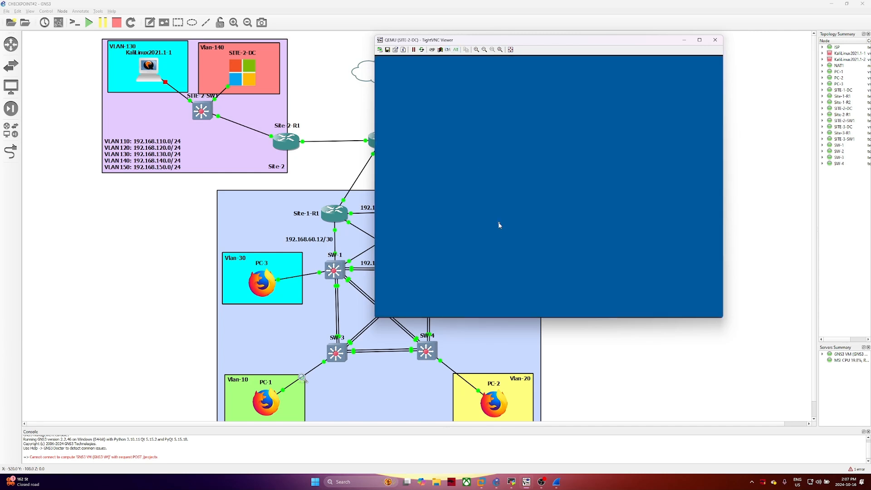
# Enter the Administrator account password to sign in to SITE-2-DC and maximize its console window
pyautogui.write('•')
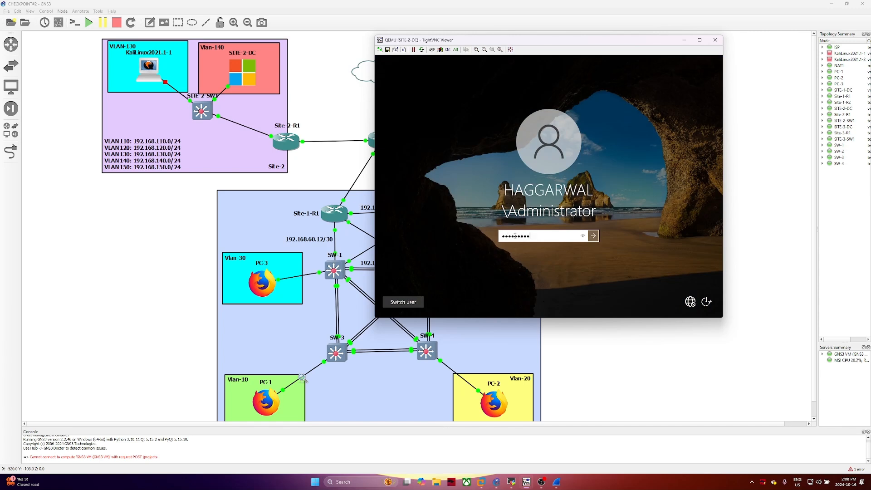
pyautogui.write('••••••••')
pyautogui.press('Return')
pyautogui.moveTo(438, 39); pyautogui.dragTo(284, 27)
pyautogui.click(544, 28)
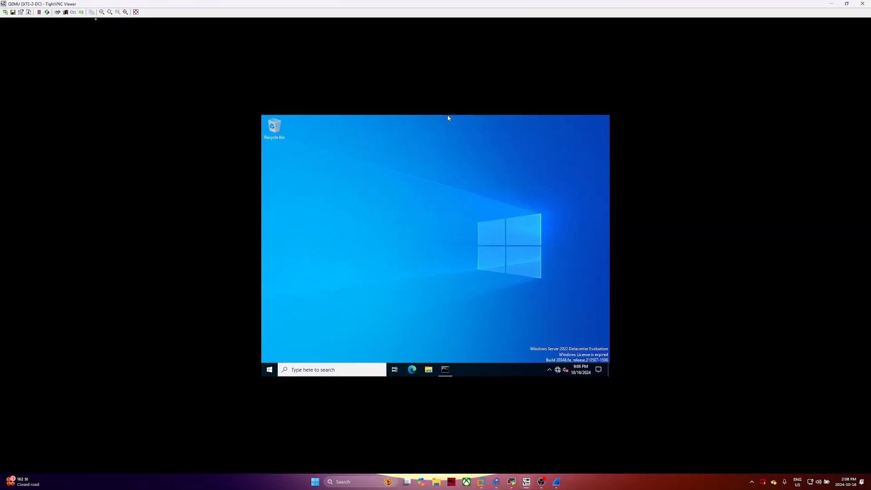
# Switch to the Site-2-SW1 console in MobaXterm and enter global configuration mode
pyautogui.click(102, 12)
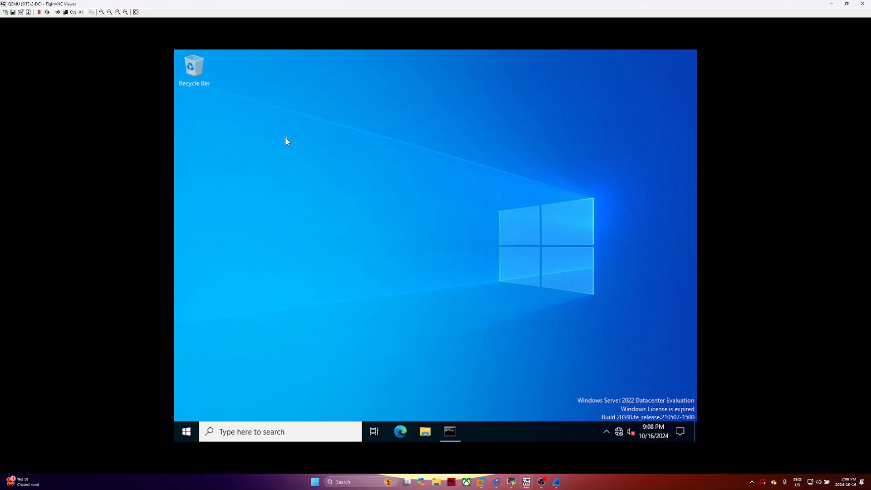
pyautogui.click(511, 482)
pyautogui.click(272, 38)
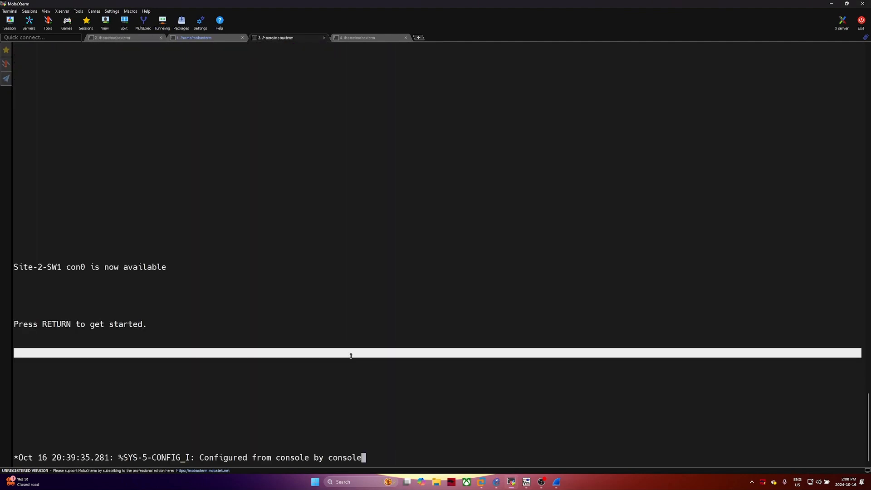
pyautogui.press('Return')
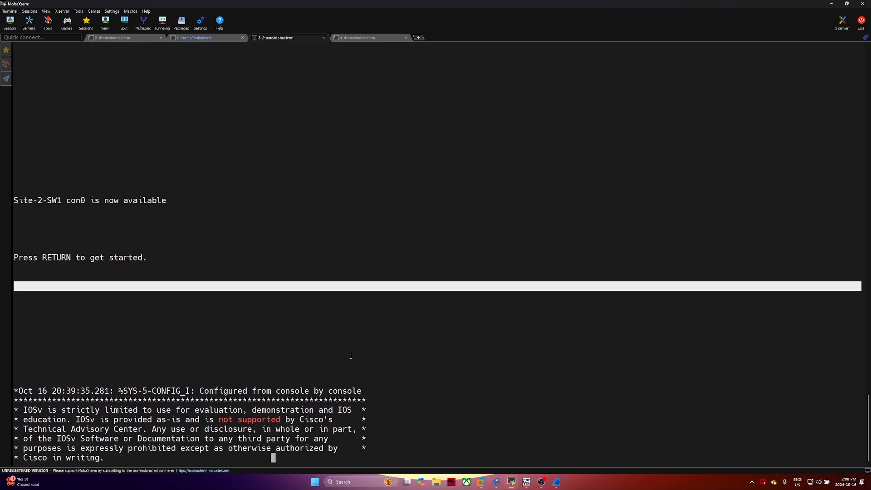
pyautogui.write('en')
pyautogui.press('Return')
pyautogui.write('conf t')
pyautogui.press('Return')
# List Site-2-SW1's interfaces and IP addresses with "do sh ip int br"
pyautogui.write('do sh ip itn rb')
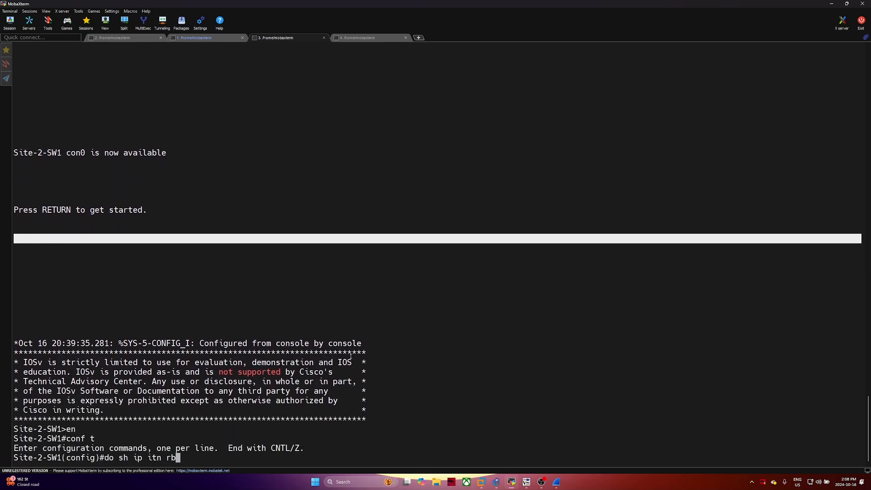
pyautogui.press('Return')
pyautogui.write('do sh ')
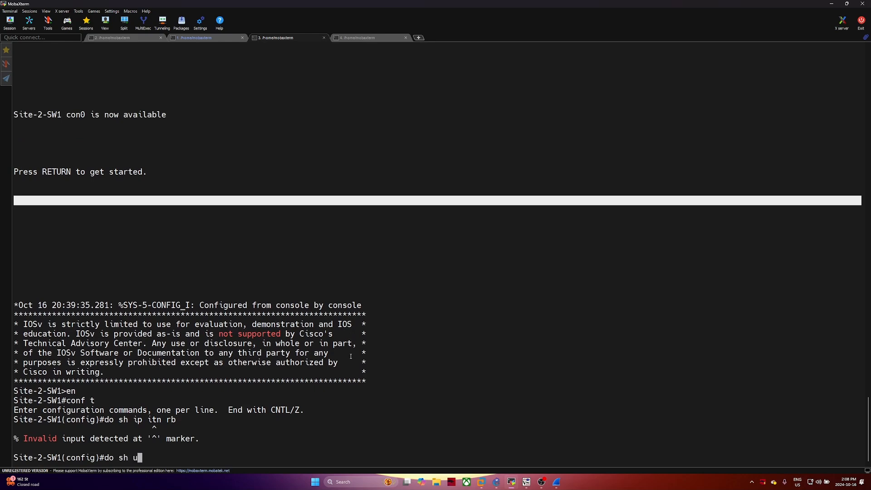
pyautogui.write('ip int br')
pyautogui.press('Return')
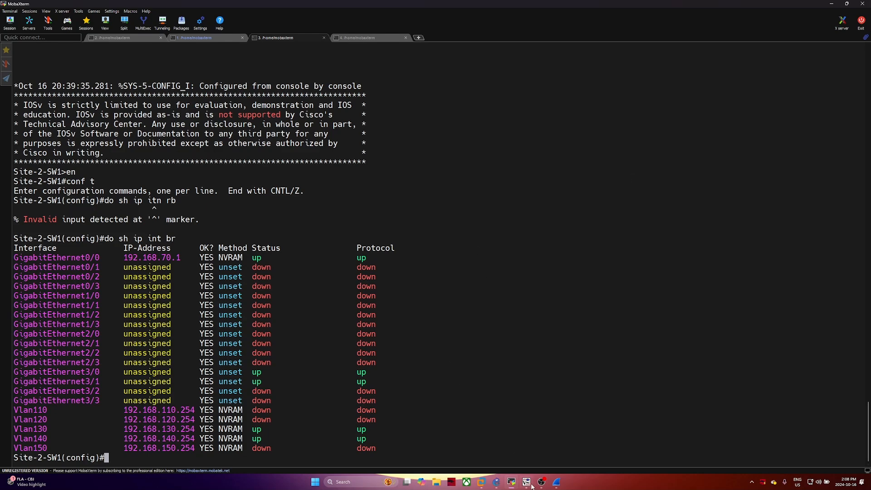
# Switch to the SITE-2-DC console in TightVNC Viewer and check the server's IP configuration in its open Command Prompt
pyautogui.moveTo(527, 485)
pyautogui.moveTo(619, 451)
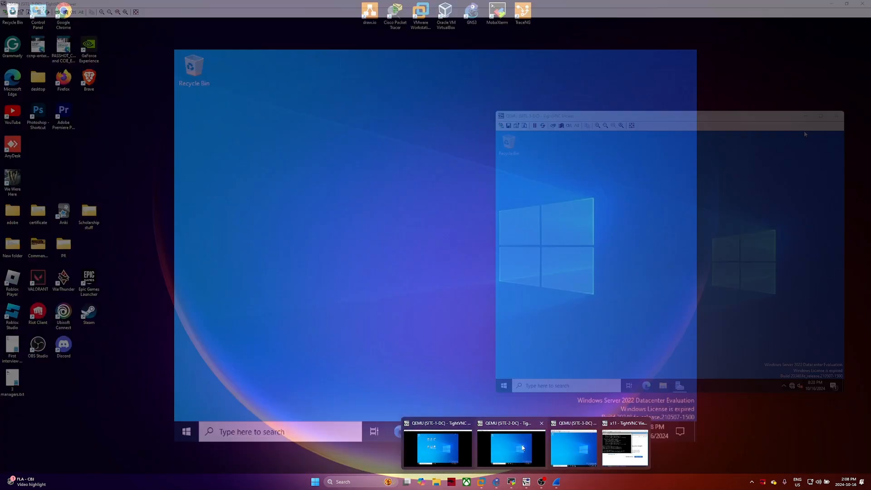
pyautogui.click(512, 448)
pyautogui.click(450, 435)
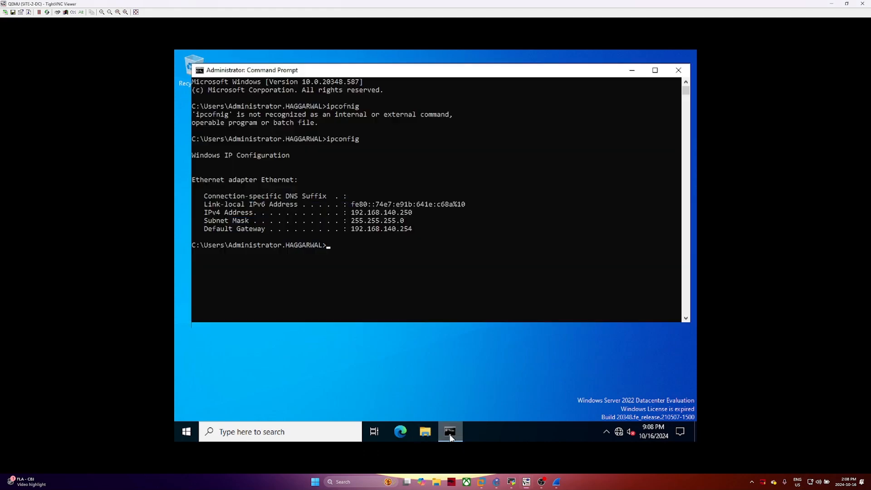
pyautogui.click(450, 435)
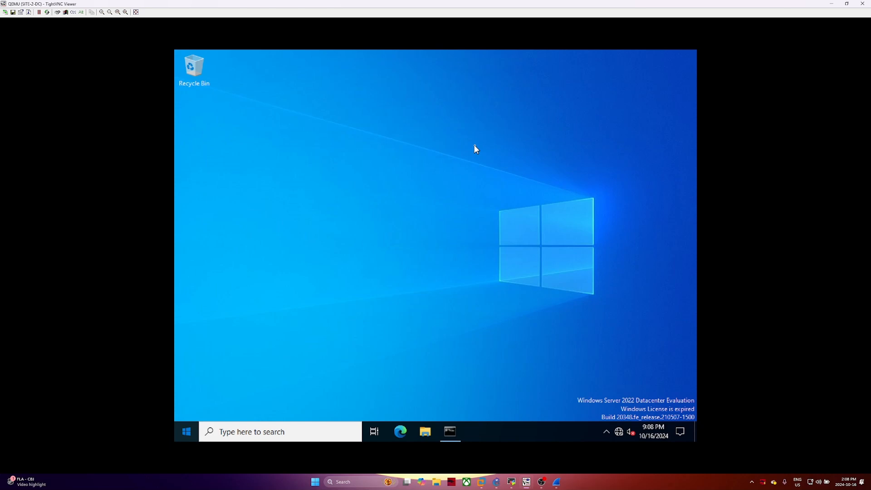
pyautogui.click(187, 435)
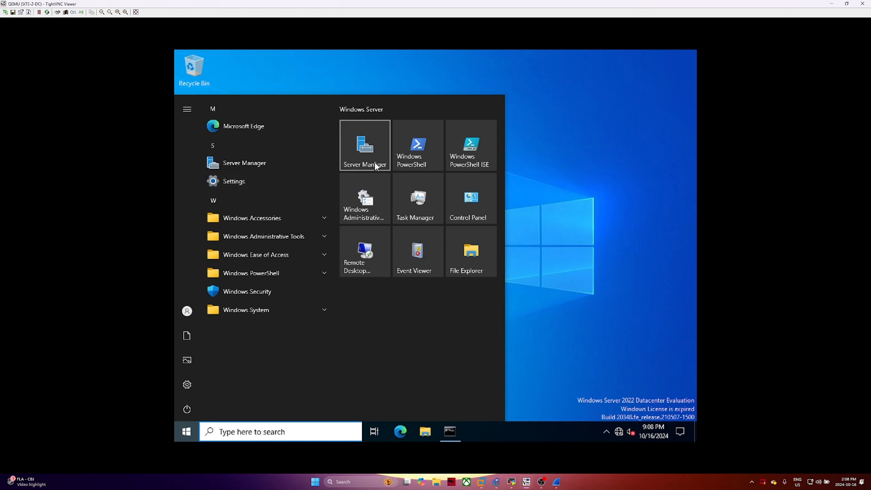
pyautogui.moveTo(542, 485)
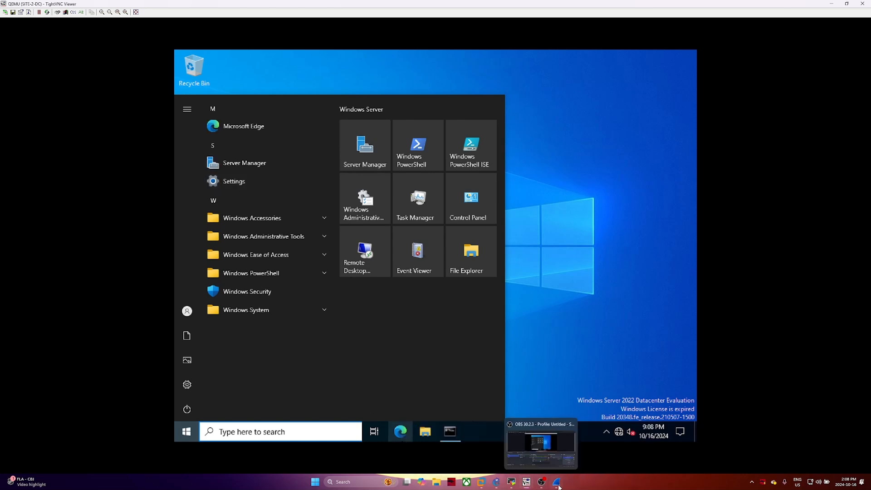
pyautogui.moveTo(511, 486)
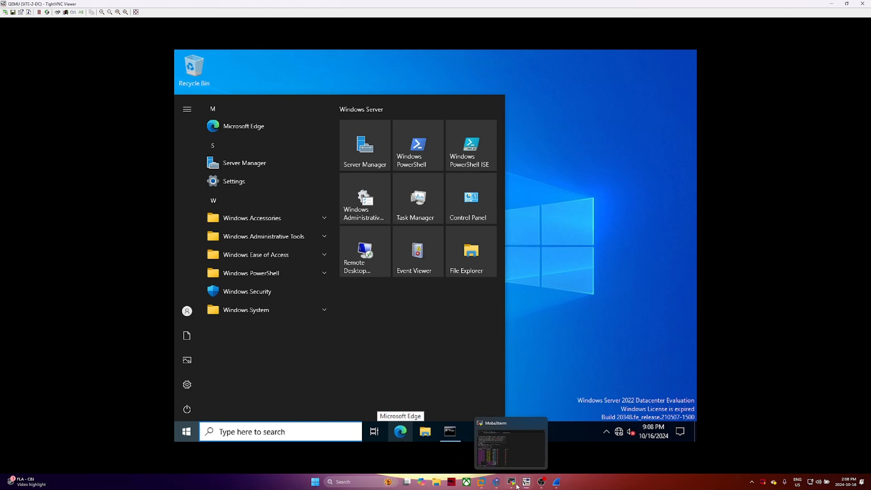
# Switch back to Site-2-SW1 in MobaXterm and set the VLAN 110 interface's DHCP helper address to 192.168.140.250
pyautogui.click(513, 484)
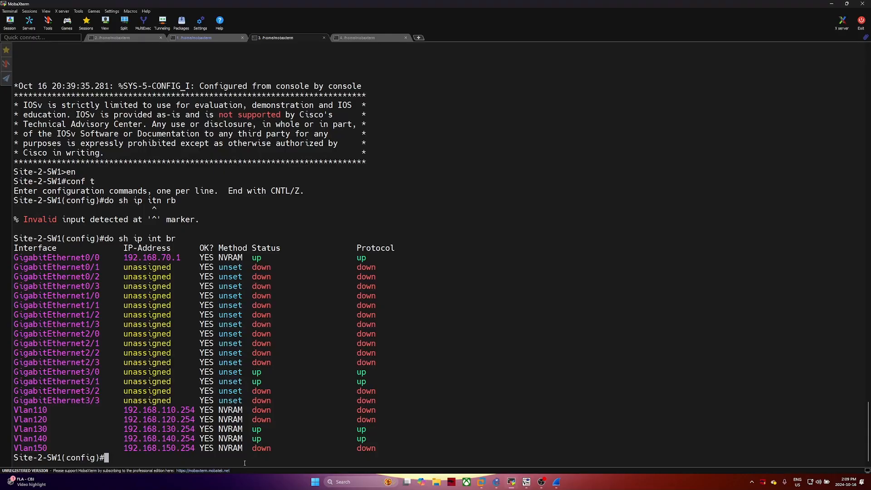
pyautogui.write('int vlan 110')
pyautogui.press('Return')
pyautogui.write('ip hlper')
pyautogui.press('Tab')
pyautogui.press('BackSpace')
pyautogui.press('BackSpace')
pyautogui.press('BackSpace')
pyautogui.press('BackSpace')
pyautogui.write('elper')
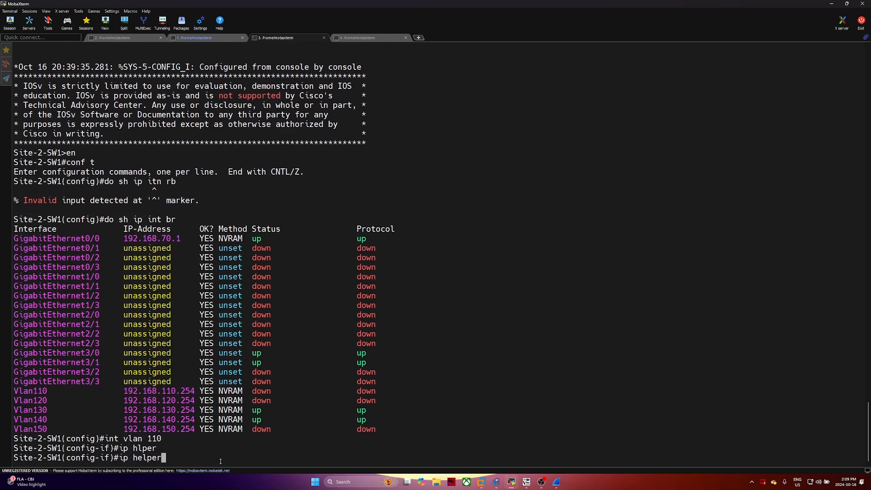
pyautogui.press('Tab')
pyautogui.write('19')
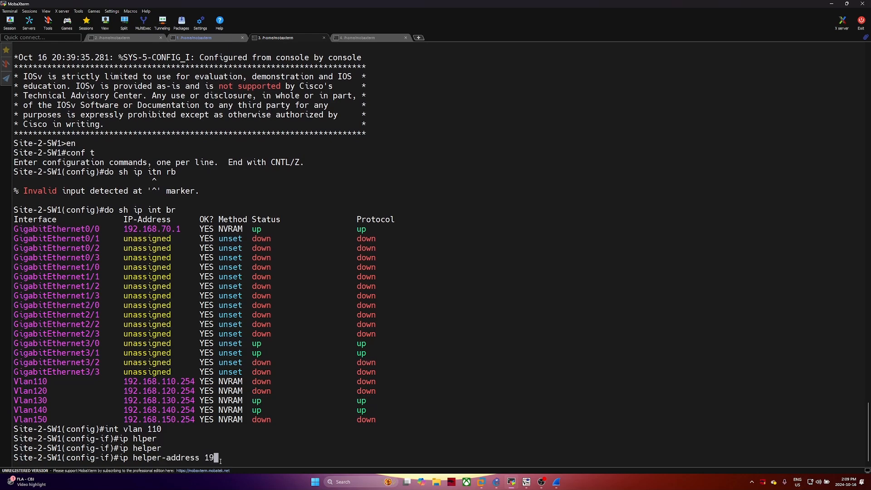
pyautogui.write('2.168.140.250')
pyautogui.press('Return')
# Set the VLAN 120 interface's DHCP helper address to 192.168.140.250
pyautogui.press('Up')
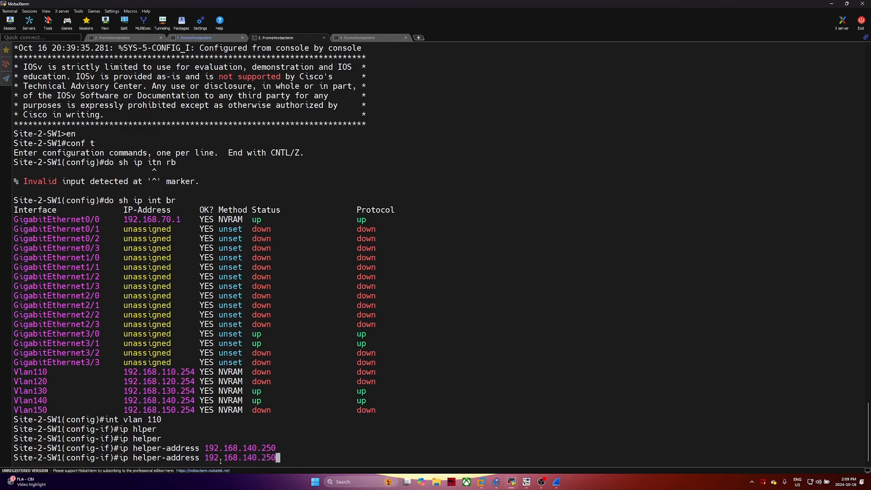
pyautogui.press('Down')
pyautogui.write('in')
pyautogui.press('BackSpace')
pyautogui.write('t vlan 120')
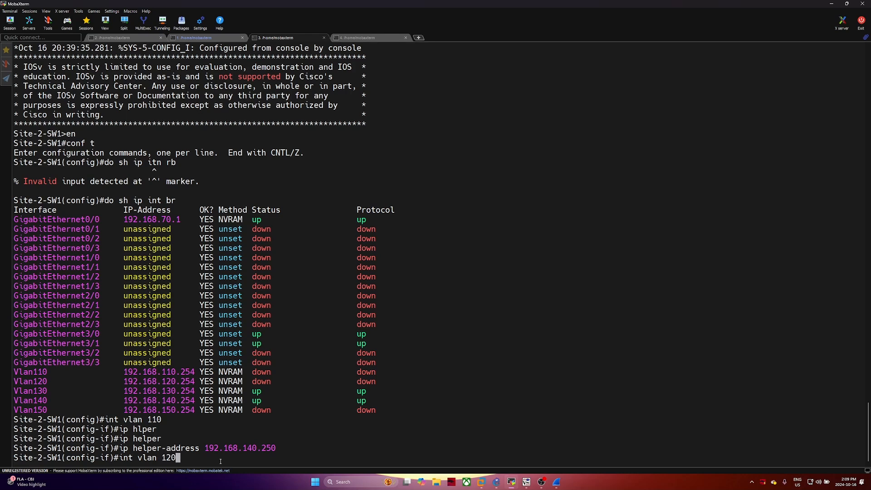
pyautogui.press('Return')
pyautogui.write('ip her')
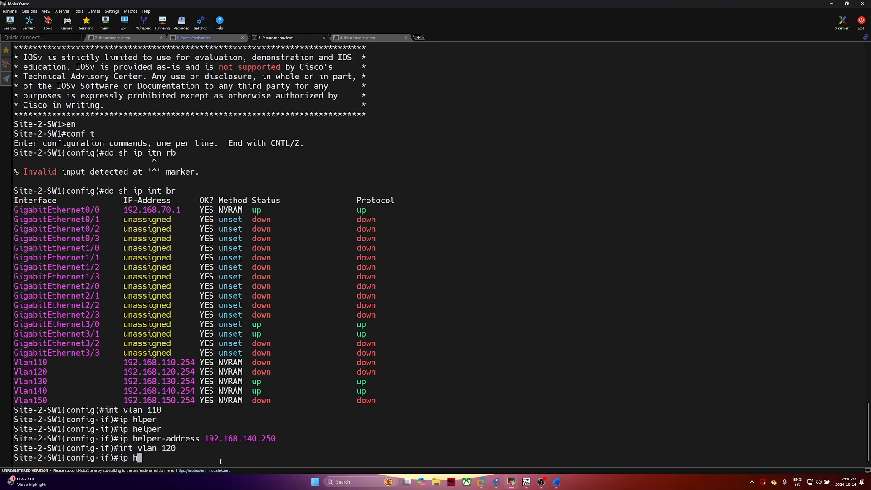
pyautogui.press('BackSpace')
pyautogui.write('lper')
pyautogui.press('Tab')
pyautogui.write('192.168.140.250')
pyautogui.press('Return')
# Enter interface configuration mode for VLAN 130 on Site-2-SW1
pyautogui.write('int vblan')
pyautogui.press('BackSpace')
pyautogui.press('BackSpace')
pyautogui.press('BackSpace')
pyautogui.press('BackSpace')
pyautogui.press('BackSpace')
pyautogui.write('lan 14')
pyautogui.press('BackSpace')
pyautogui.write('30')
pyautogui.press('Return')
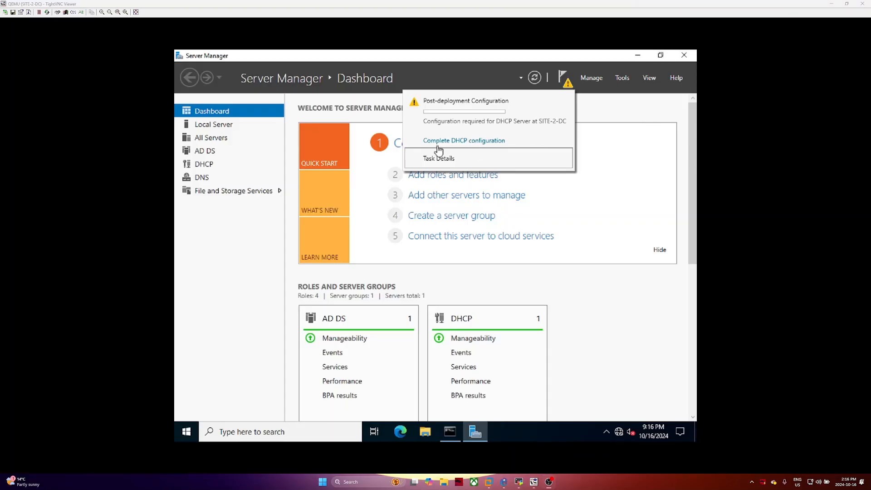
# Complete the DHCP post-install configuration on SITE-2-DC, authorizing the server with the domain Administrator credentials, and close Server Manager
pyautogui.click(444, 142)
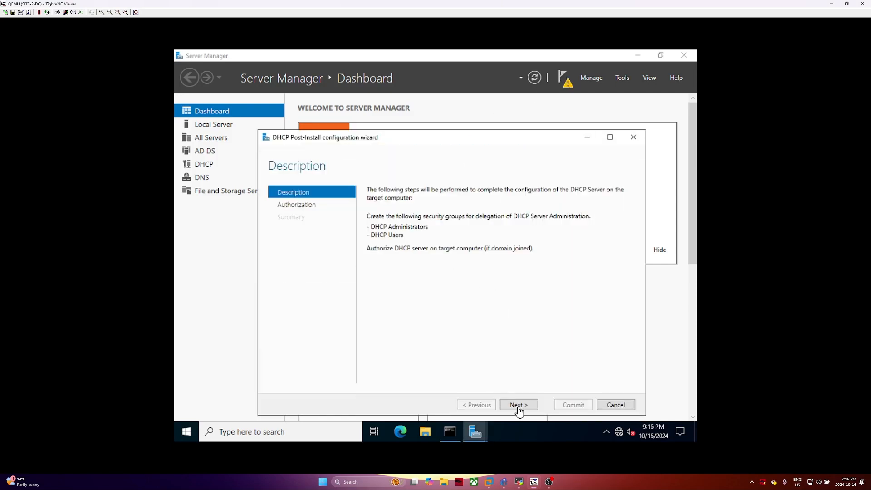
pyautogui.click(518, 405)
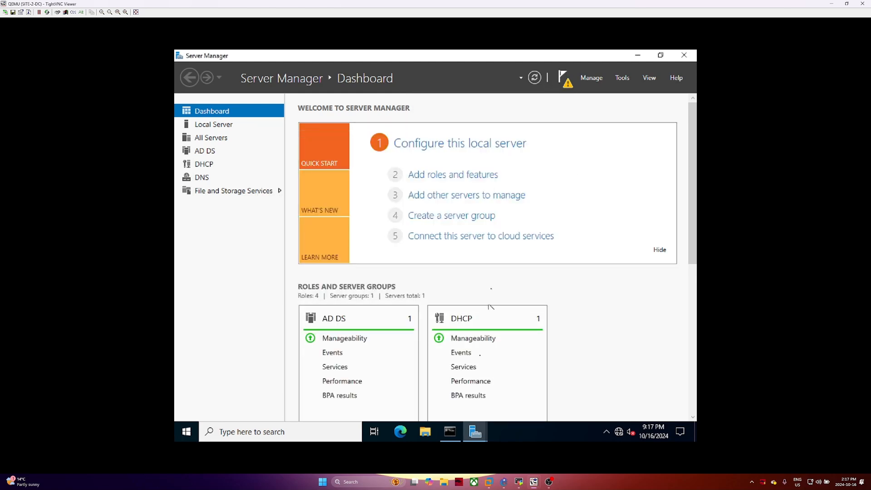
pyautogui.click(473, 428)
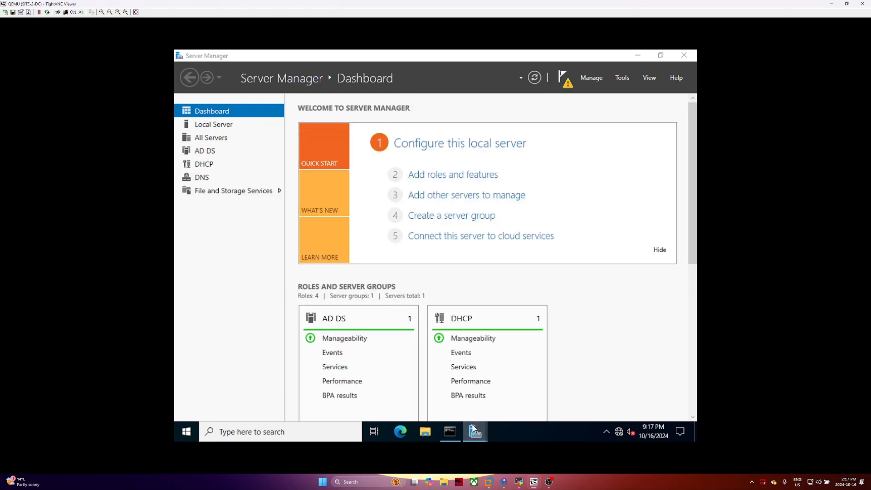
pyautogui.click(502, 410)
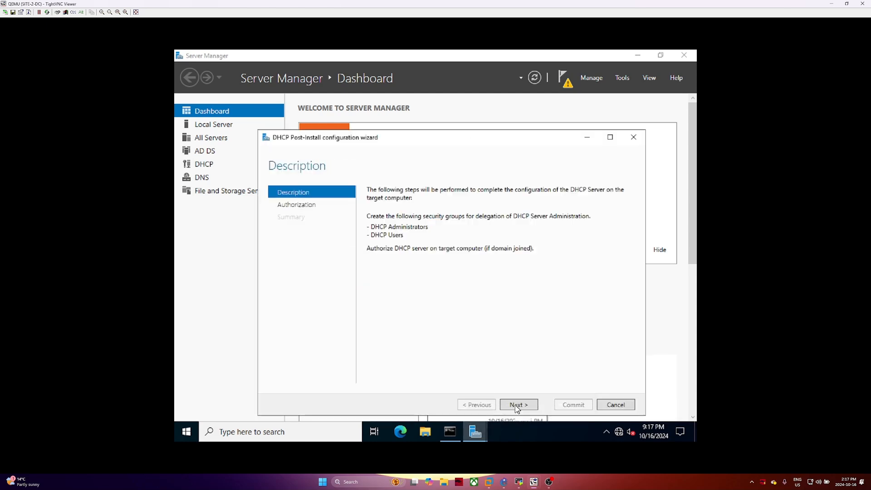
pyautogui.click(517, 408)
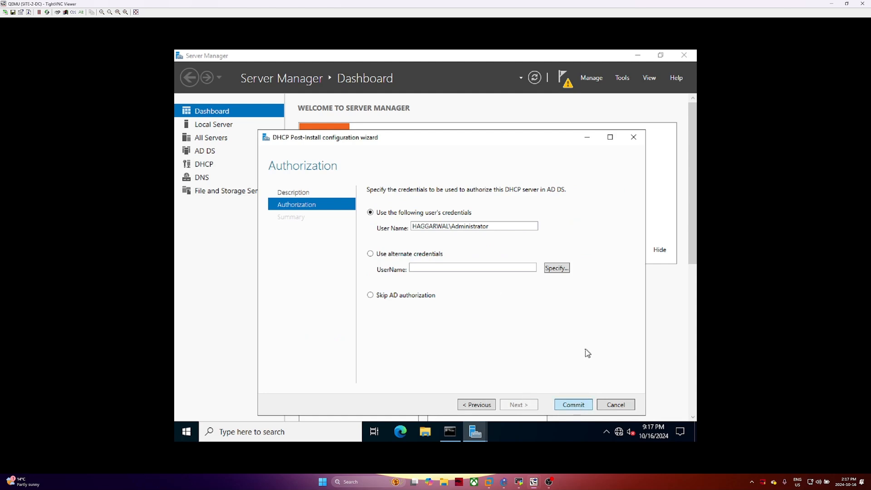
pyautogui.click(574, 404)
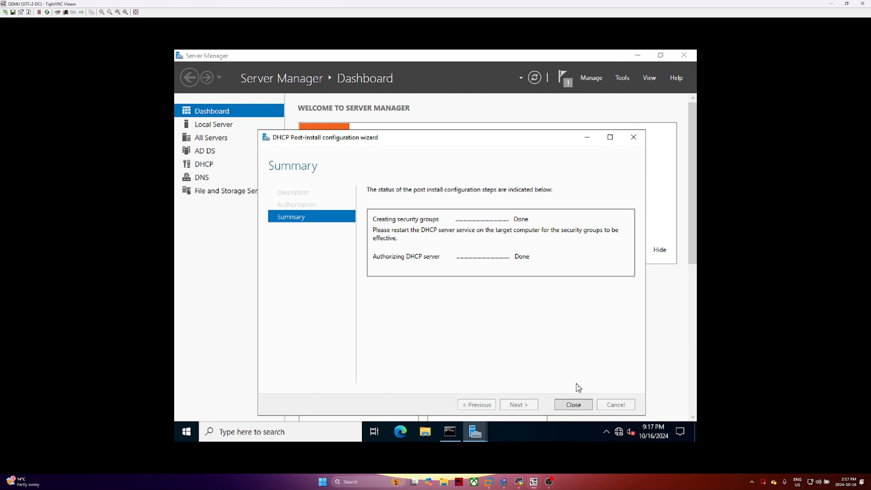
pyautogui.click(582, 403)
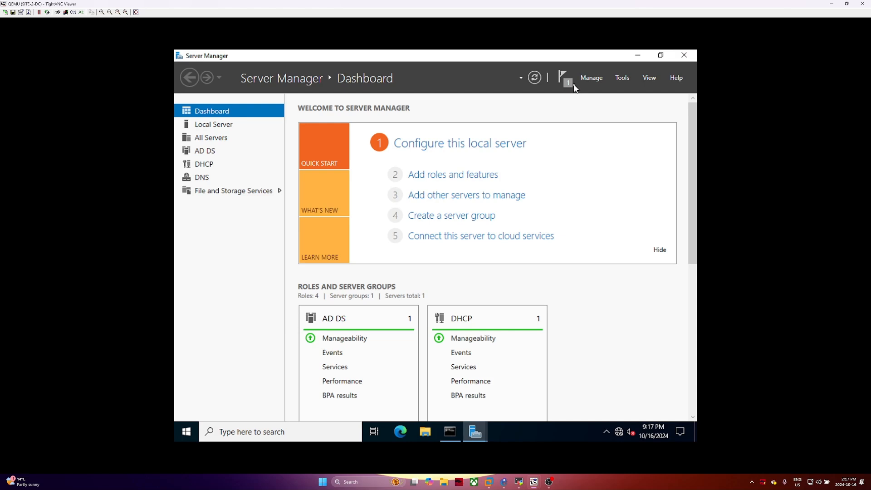
pyautogui.click(685, 55)
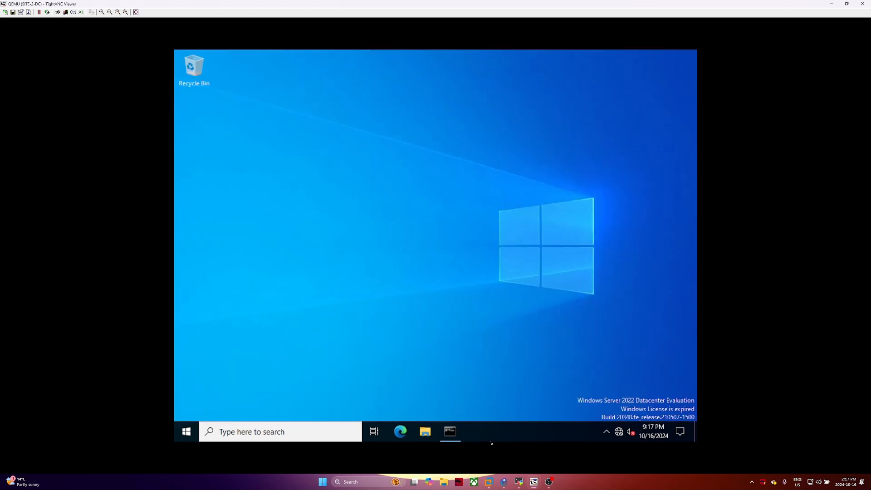
# Search for DHCP on SITE-2-DC and launch the DHCP console
pyautogui.click(228, 429)
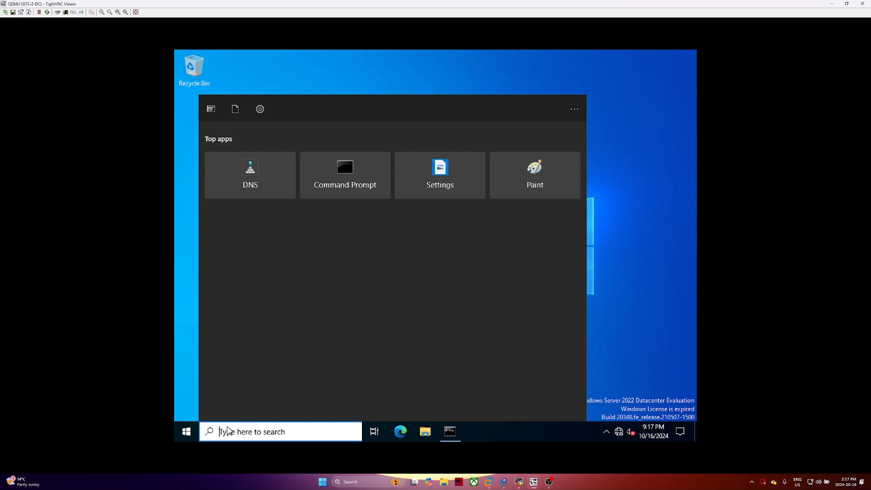
pyautogui.write('dns')
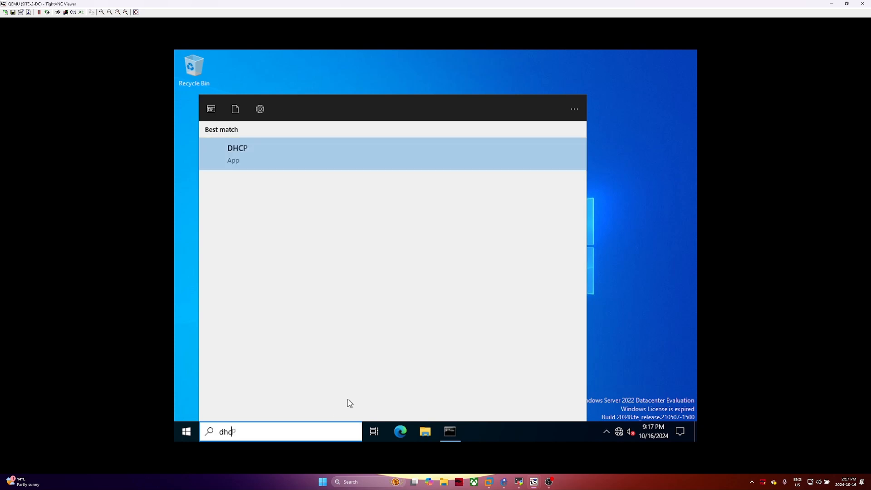
pyautogui.click(265, 164)
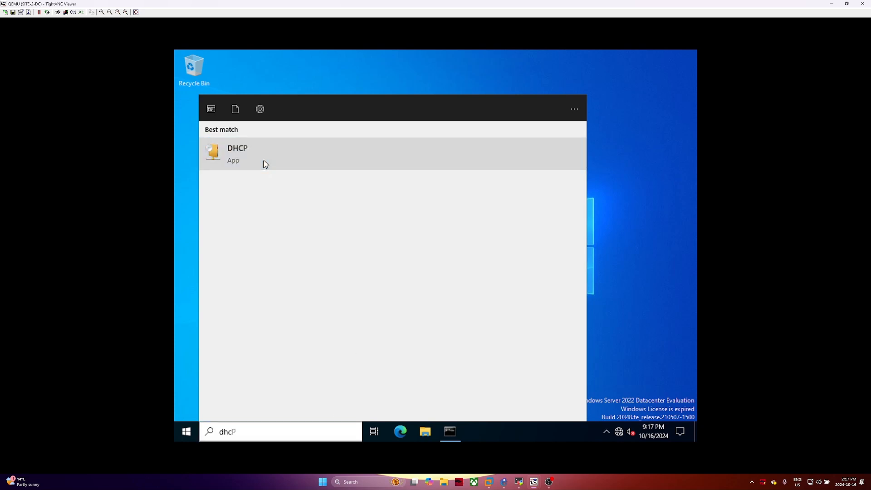
# Switch to Site-2-SW1 in MobaXterm and review the earlier "sh ip dhcp pool" output for VLAN-130 and VLAN-140
pyautogui.moveTo(525, 487)
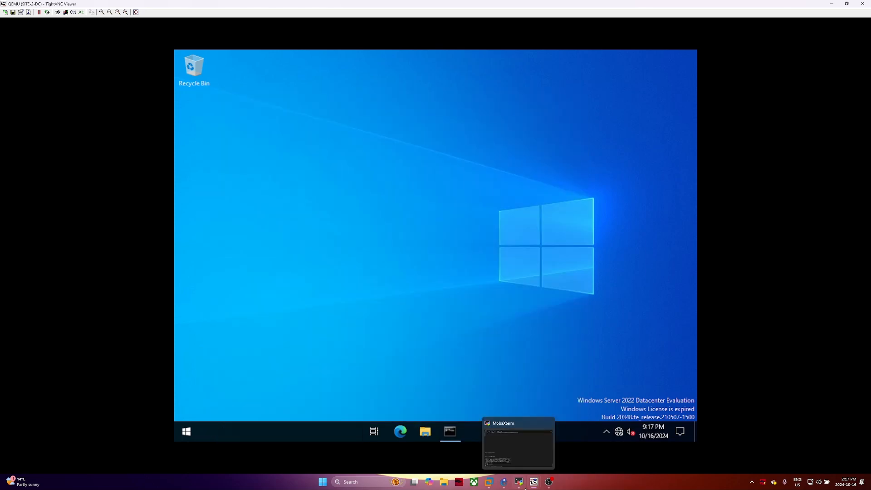
pyautogui.click(526, 486)
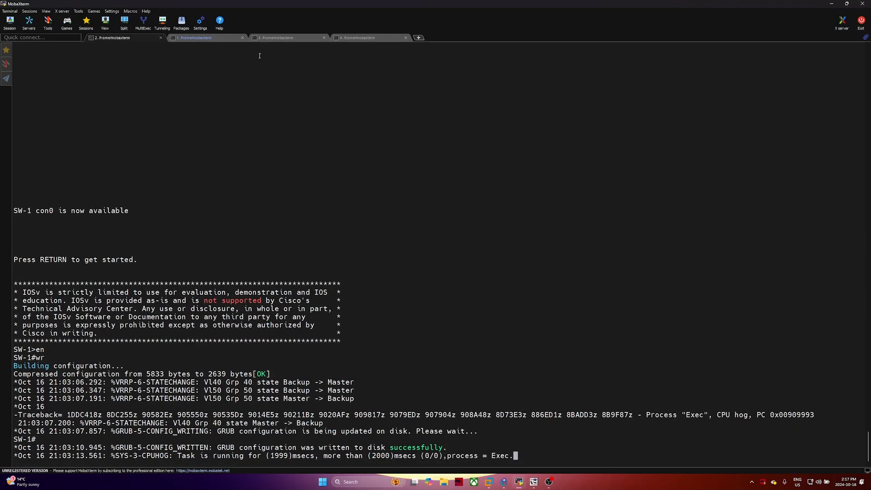
pyautogui.click(274, 38)
pyautogui.scroll(15, 327, 270)
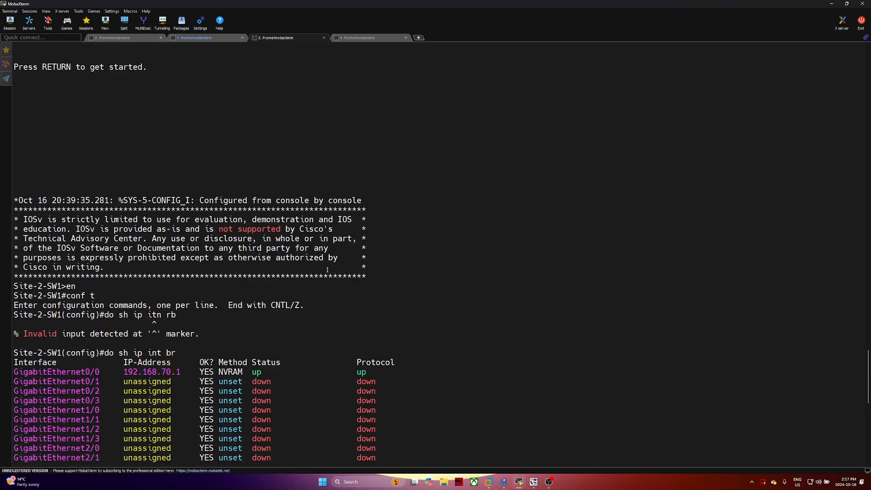
pyautogui.scroll(10, 327, 270)
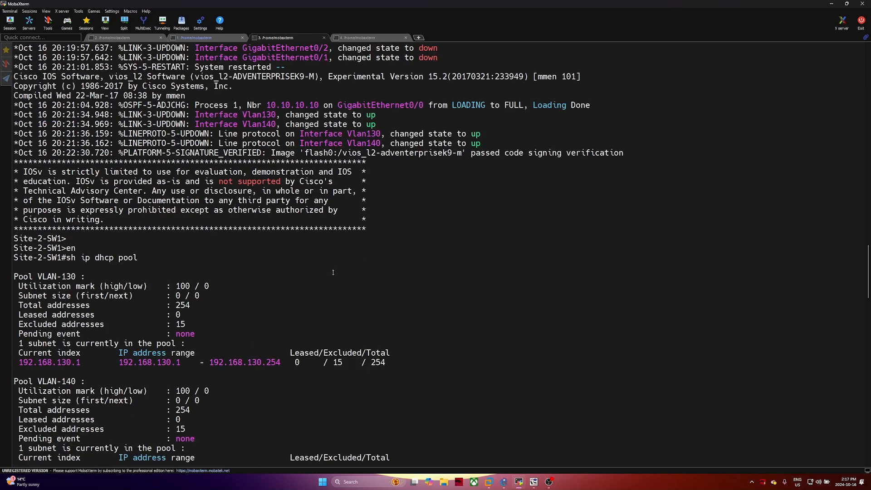
pyautogui.doubleClick(52, 277)
pyautogui.scroll(-4, 78, 309)
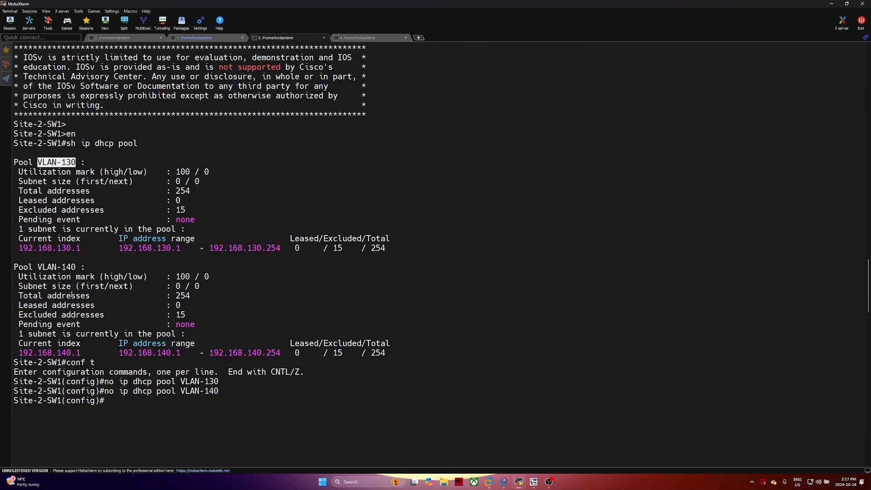
# Check the switch's DHCP pool names, return to SITE-2-DC and start a new IPv4 scope with a VLAN-style name
pyautogui.moveTo(43, 266); pyautogui.dragTo(16, 274)
pyautogui.scroll(2, 113, 277)
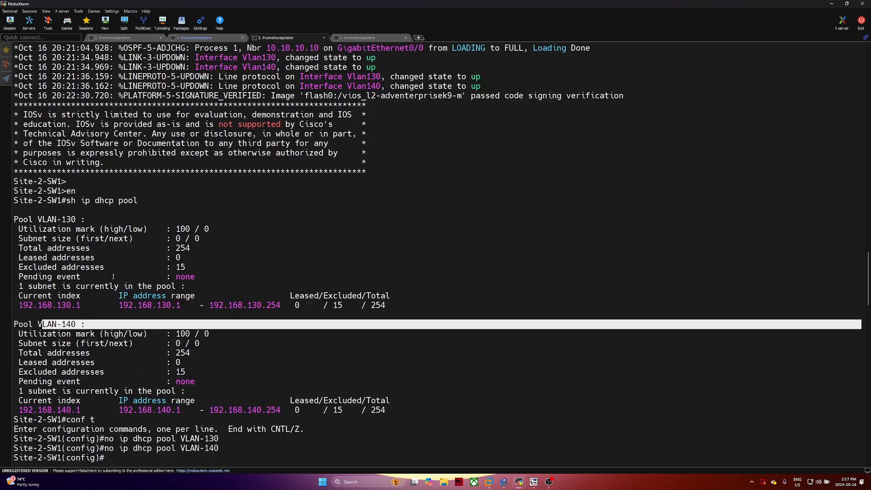
pyautogui.moveTo(40, 219); pyautogui.dragTo(75, 219)
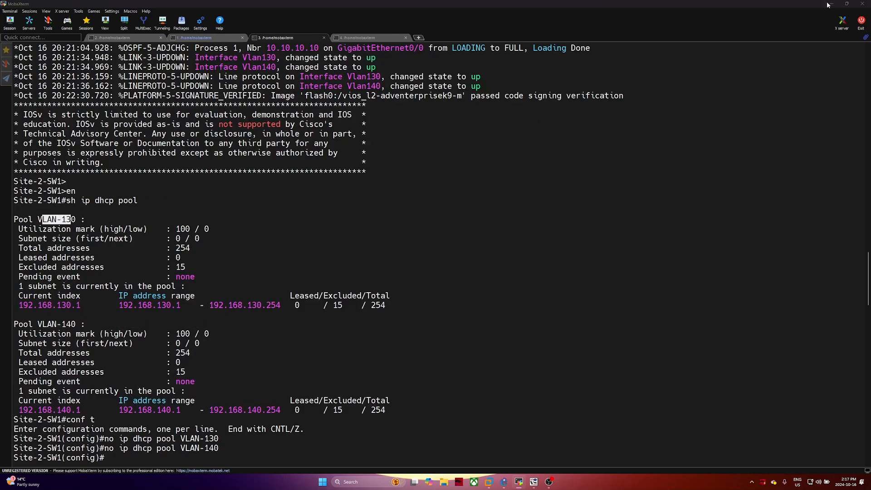
pyautogui.click(831, 4)
pyautogui.click(218, 141)
pyautogui.click(228, 150)
pyautogui.rightClick(248, 151)
pyautogui.click(287, 170)
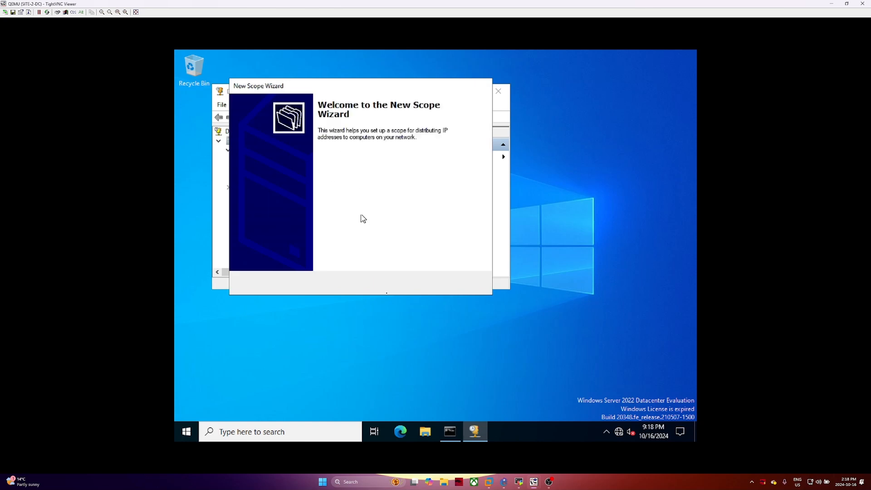
pyautogui.click(419, 284)
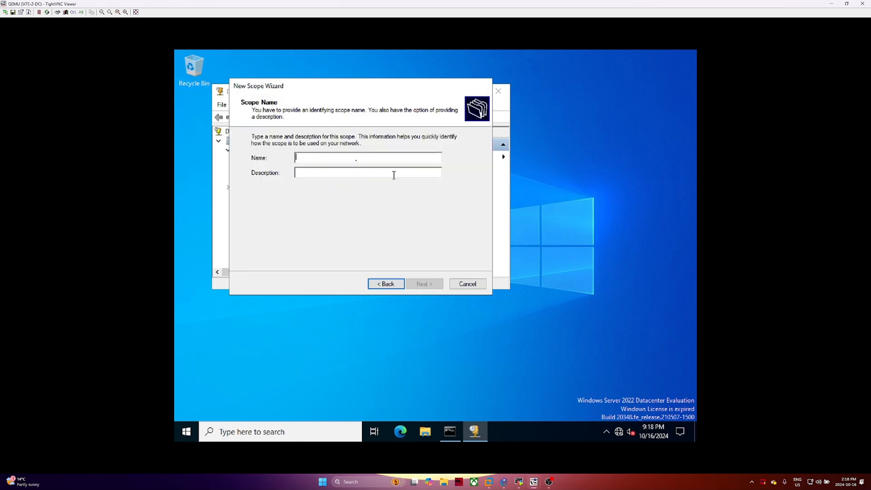
pyautogui.write('VLAN')
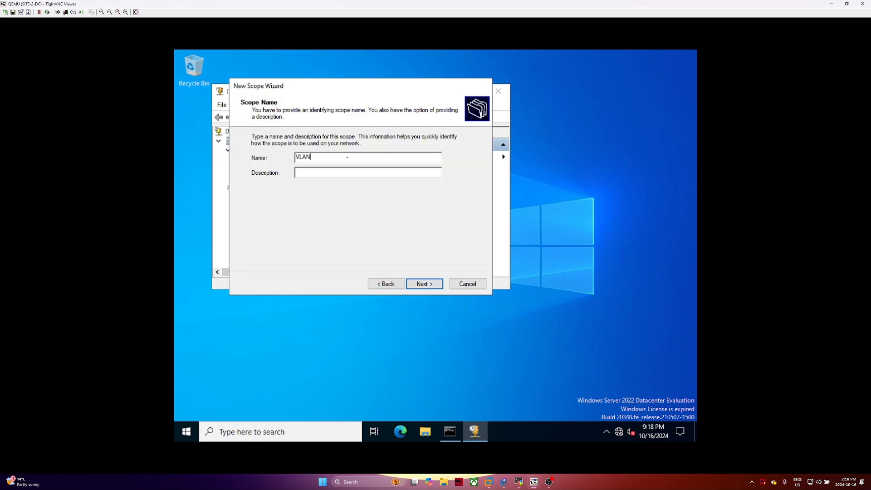
pyautogui.write('-13')
pyautogui.press('Return')
# Set the scope's address range from 192.168.120.1 to 192.168.120.254, keeping the 24-bit subnet mask
pyautogui.write('192 . 168 . ')
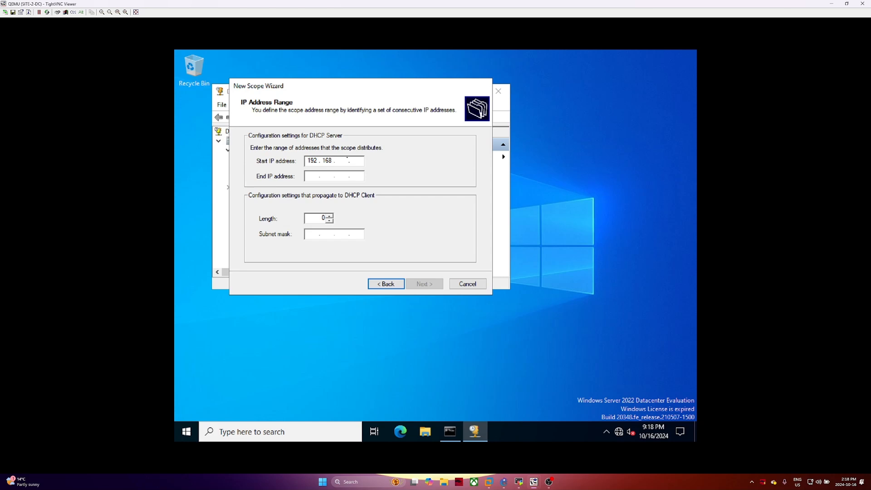
pyautogui.write('120 . 10')
pyautogui.press('BackSpace')
pyautogui.press('Tab')
pyautogui.write('1921681202')
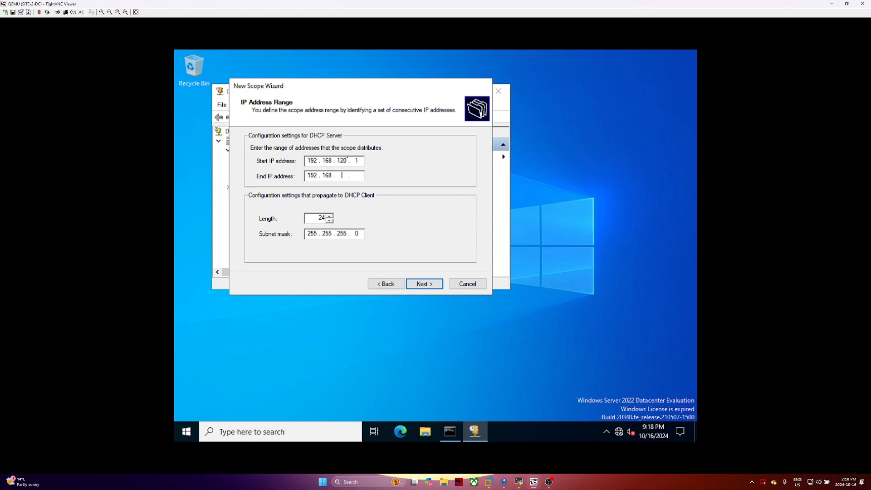
pyautogui.write('54')
pyautogui.press('Tab')
pyautogui.press('Tab')
pyautogui.press('Tab')
pyautogui.press('Tab')
pyautogui.press('Return')
# Exclude the addresses 192.168.120.240 to 192.168.120.254 from the scope and continue to the lease duration
pyautogui.write('129')
pyautogui.press('BackSpace')
pyautogui.press('BackSpace')
pyautogui.write('92.168.')
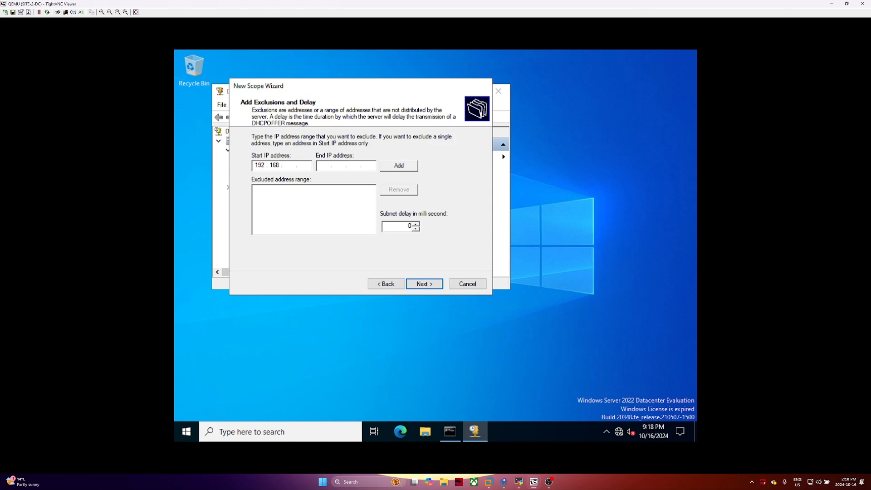
pyautogui.write('120.140')
pyautogui.doubleClick(300, 165)
pyautogui.write('240')
pyautogui.click(327, 165)
pyautogui.write('192.168.150')
pyautogui.press('BackSpace')
pyautogui.press('BackSpace')
pyautogui.write('20.254')
pyautogui.press('Tab')
pyautogui.press('Return')
pyautogui.press('Return')
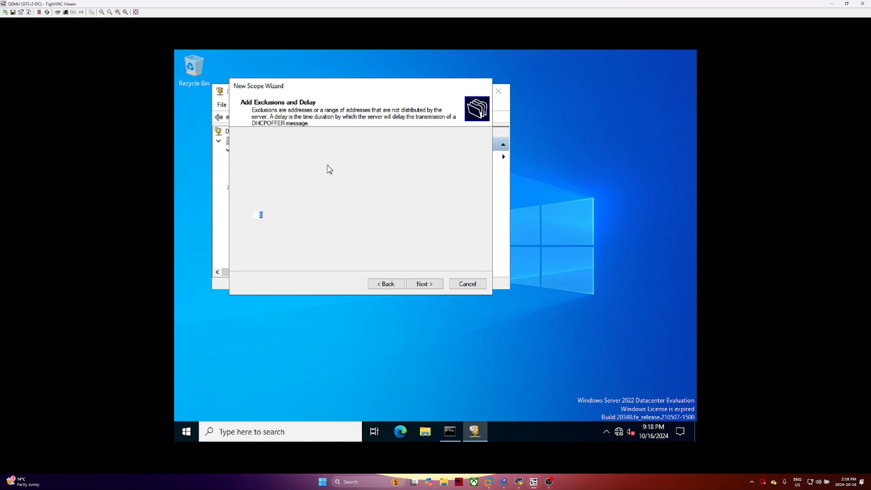
# Keep the default lease duration and option configuration choice, and enter 192.168.120 as the first three octets of the router address
pyautogui.press('Return')
pyautogui.press('Return')
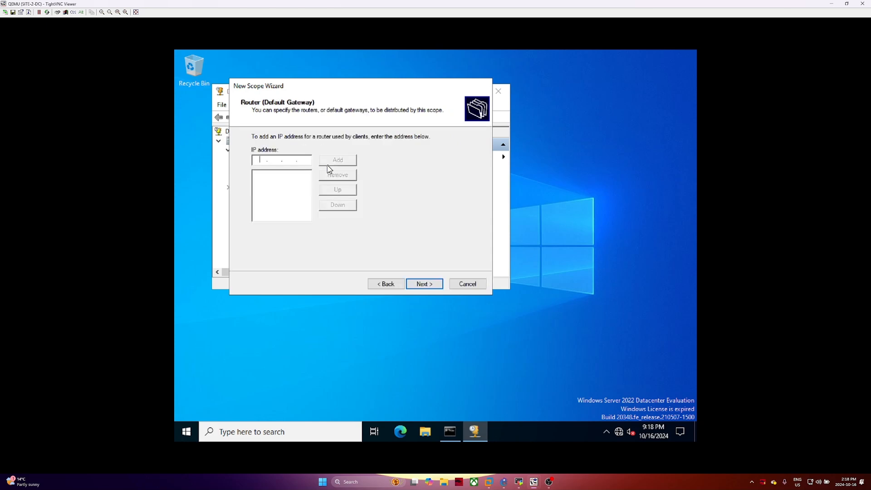
pyautogui.write('192 . 168 . 120 .')
# Look up the VLAN 120 interface address in the "do sh ip int br" output on Site-2-SW1 in MobaXterm
pyautogui.click(519, 483)
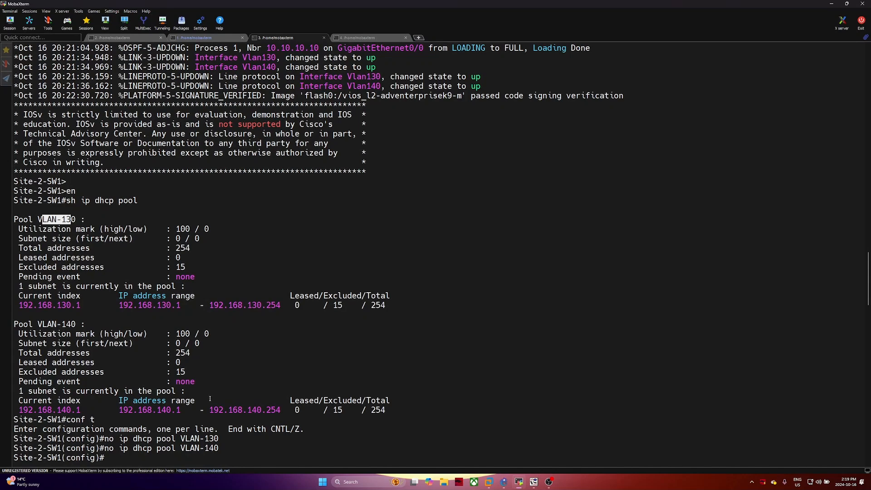
pyautogui.scroll(8, 210, 398)
pyautogui.scroll(-15, 214, 396)
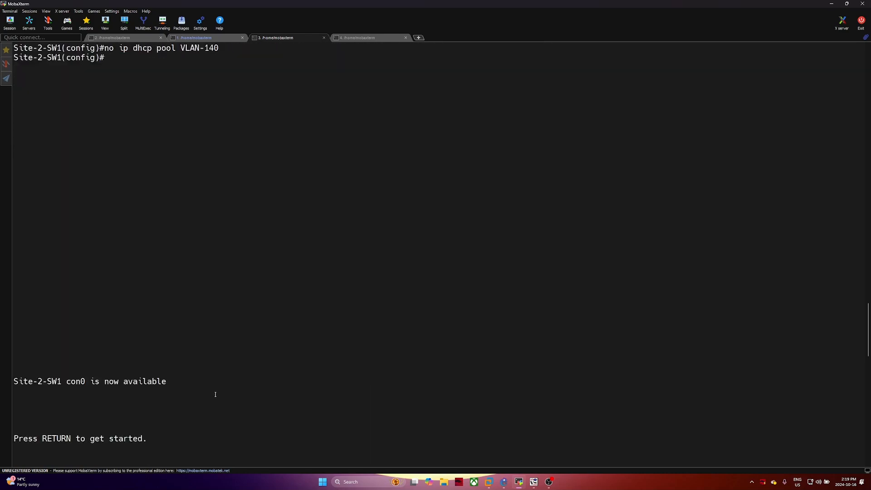
pyautogui.scroll(10, 215, 395)
pyautogui.scroll(-20, 210, 403)
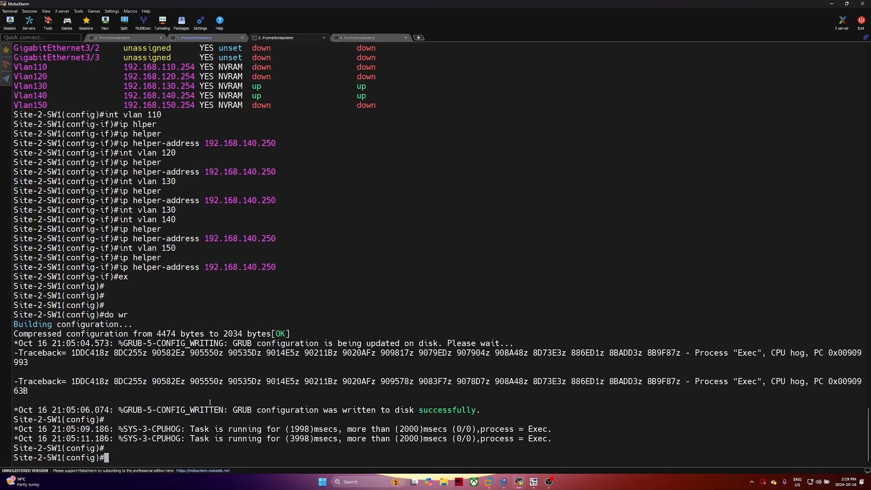
pyautogui.scroll(7, 209, 403)
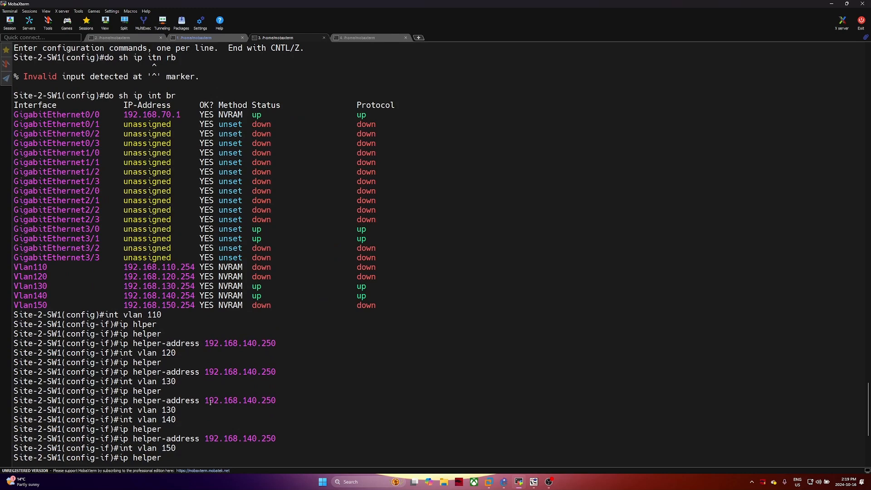
pyautogui.doubleClick(185, 278)
pyautogui.click(831, 3)
pyautogui.click(832, 4)
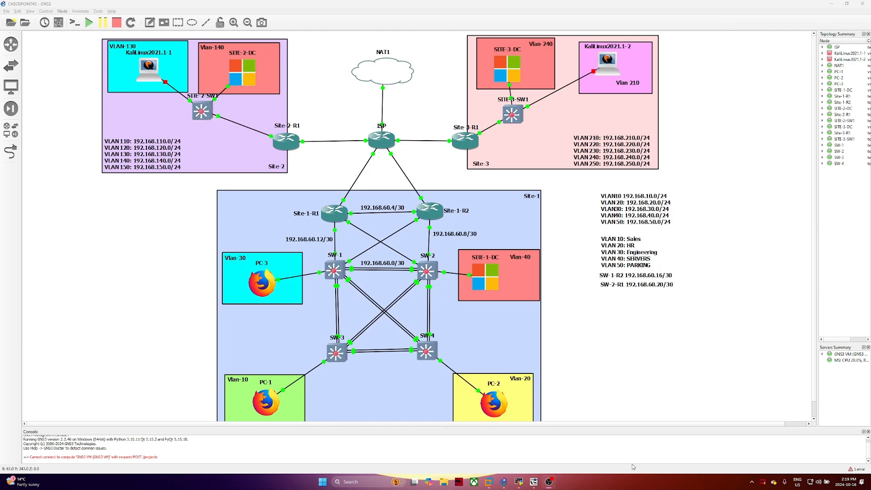
# Return to SITE-2-DC, complete the router address as 192.168.120.254 and add it as the scope's default gateway
pyautogui.click(525, 488)
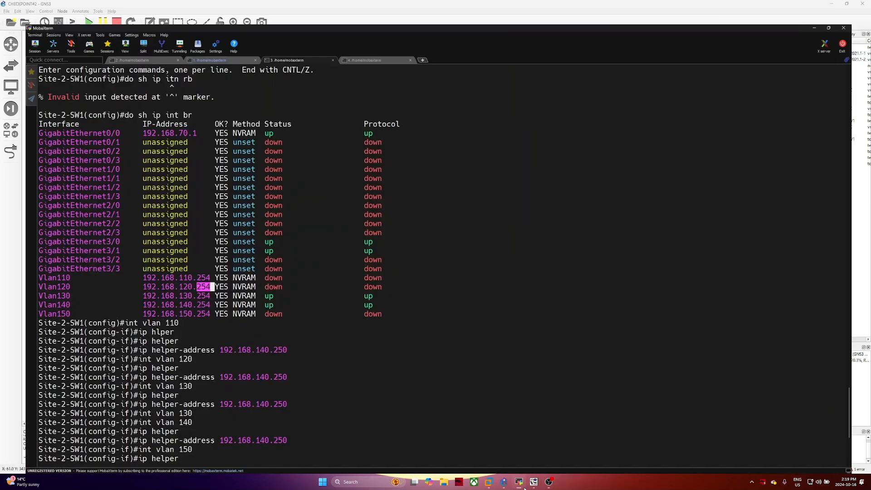
pyautogui.click(521, 444)
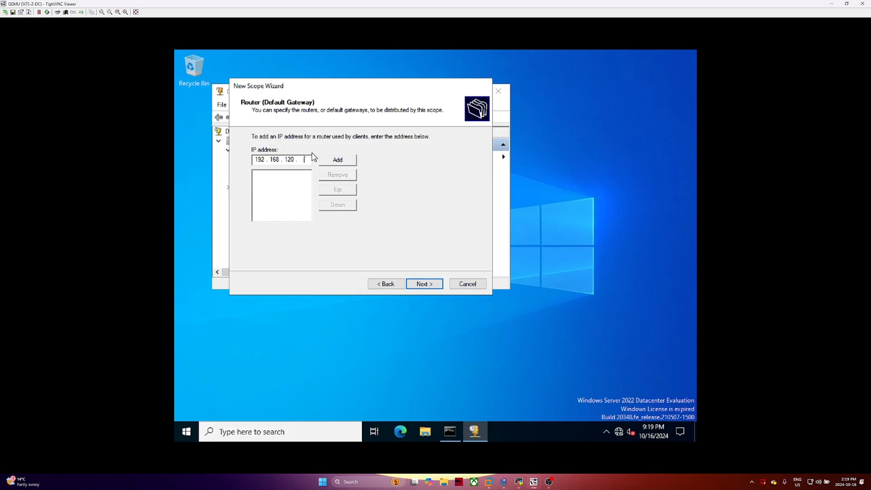
pyautogui.write('254')
pyautogui.click(334, 159)
pyautogui.click(414, 283)
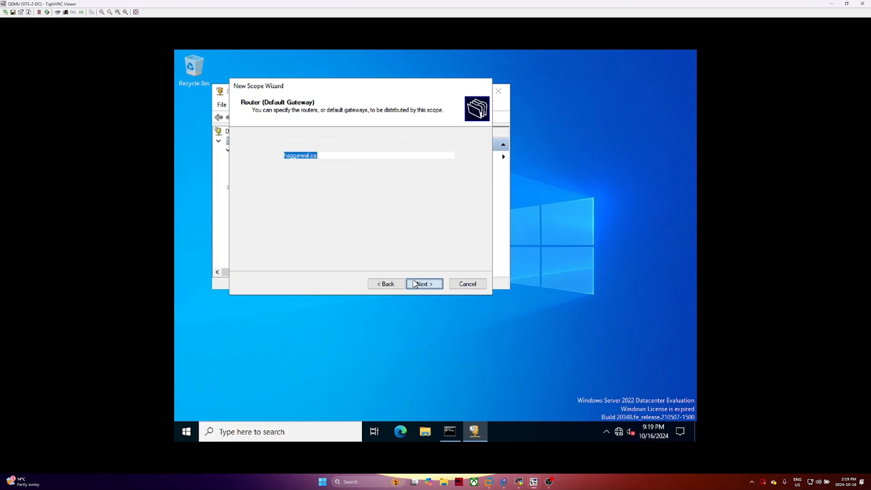
# Keep the preset parent domain, DNS servers and WINS settings, activate the 192.168.120.0 scope and finish the wizard
pyautogui.click(415, 283)
pyautogui.click(415, 283)
pyautogui.click(396, 284)
pyautogui.click(396, 284)
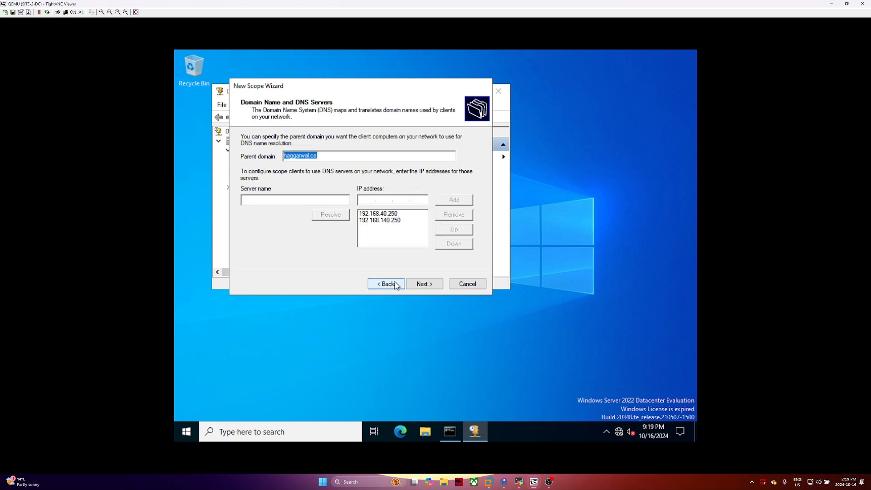
pyautogui.click(421, 284)
pyautogui.click(422, 284)
pyautogui.click(424, 285)
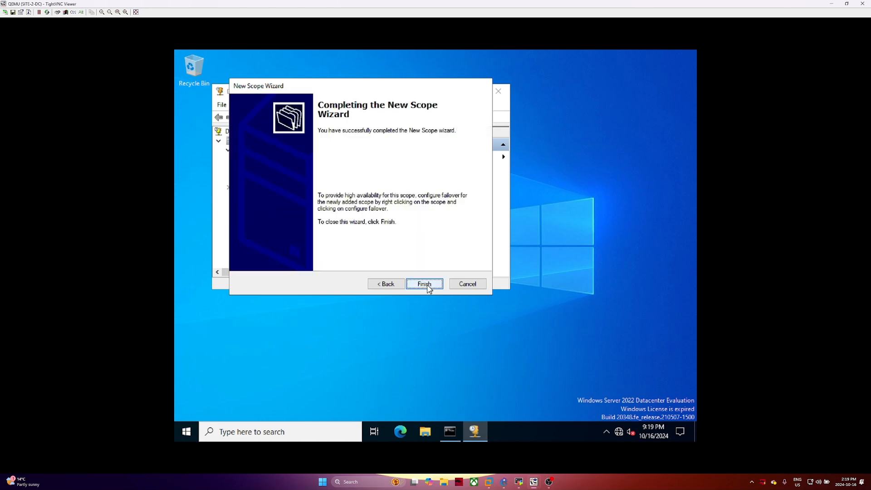
pyautogui.click(425, 285)
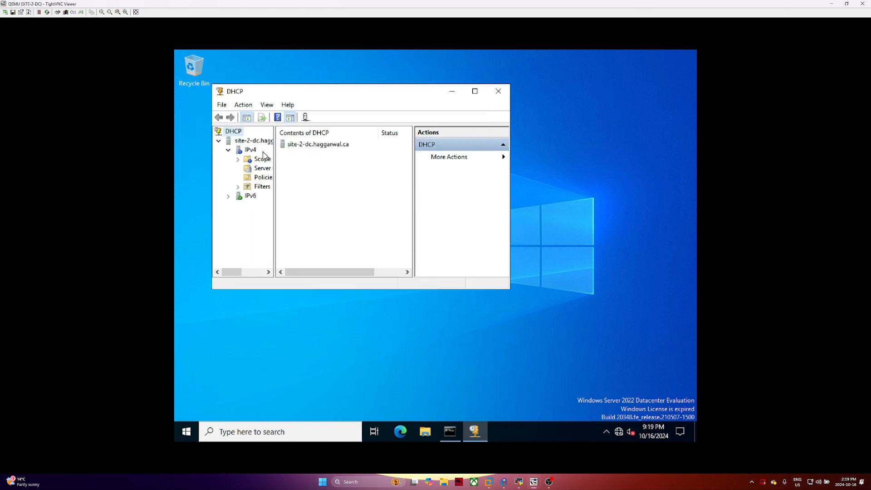
# Start another new IPv4 scope and give it a VLAN name
pyautogui.rightClick(248, 150)
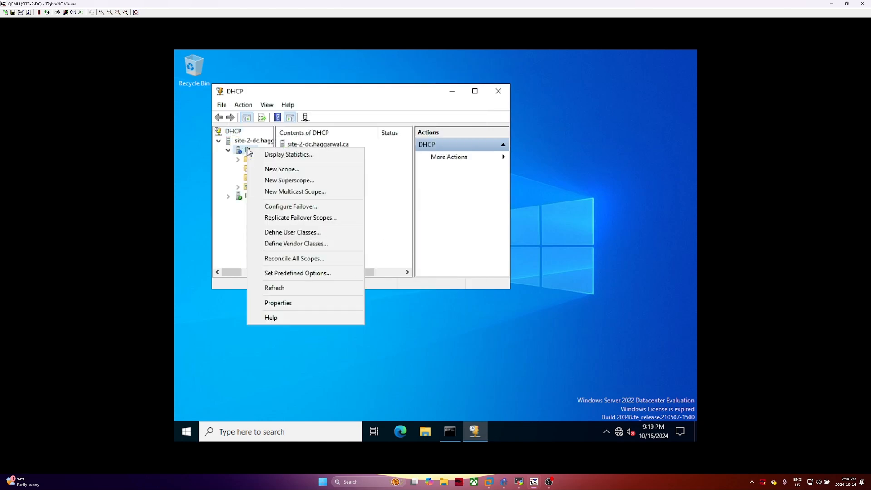
pyautogui.click(264, 169)
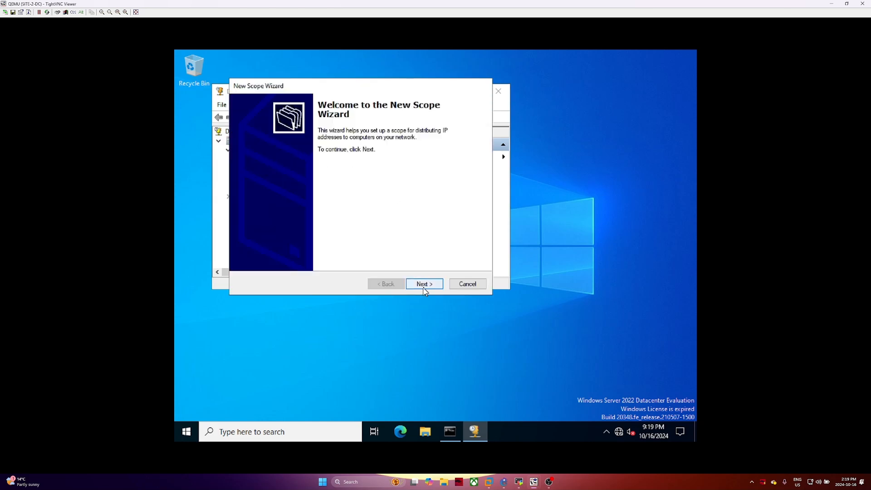
pyautogui.click(424, 285)
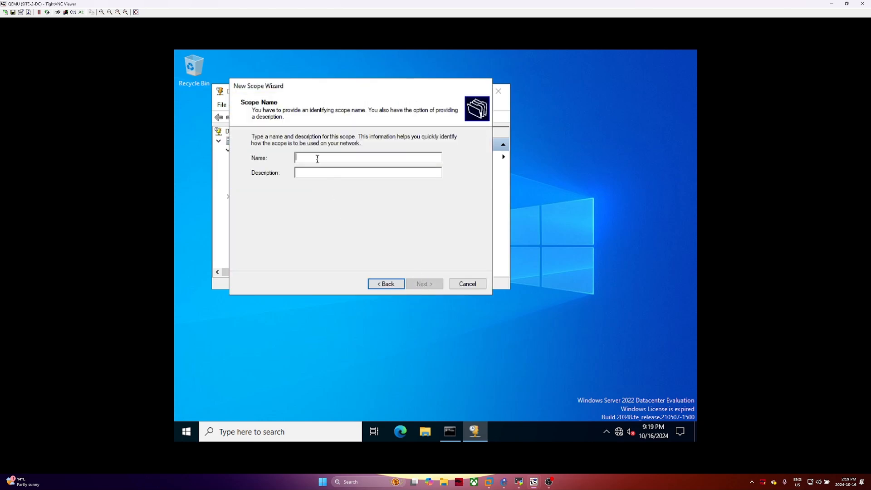
pyautogui.write('M')
pyautogui.write('LAN')
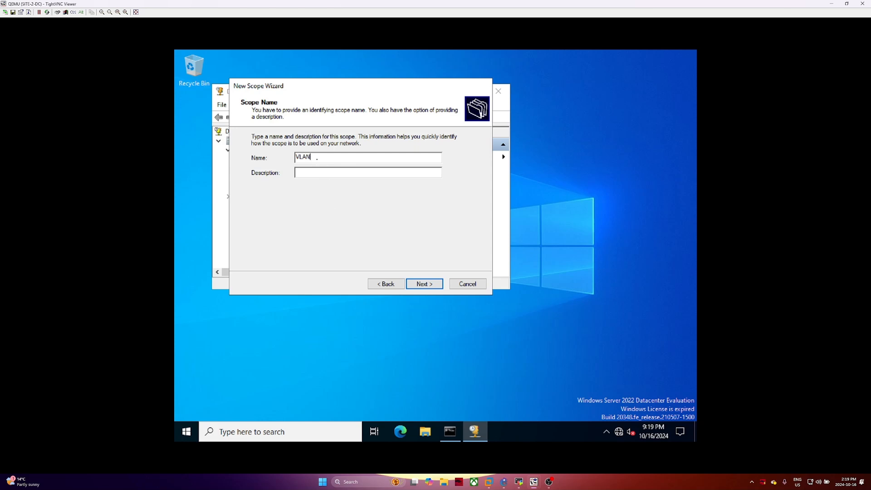
pyautogui.write(' 10')
pyautogui.press('Return')
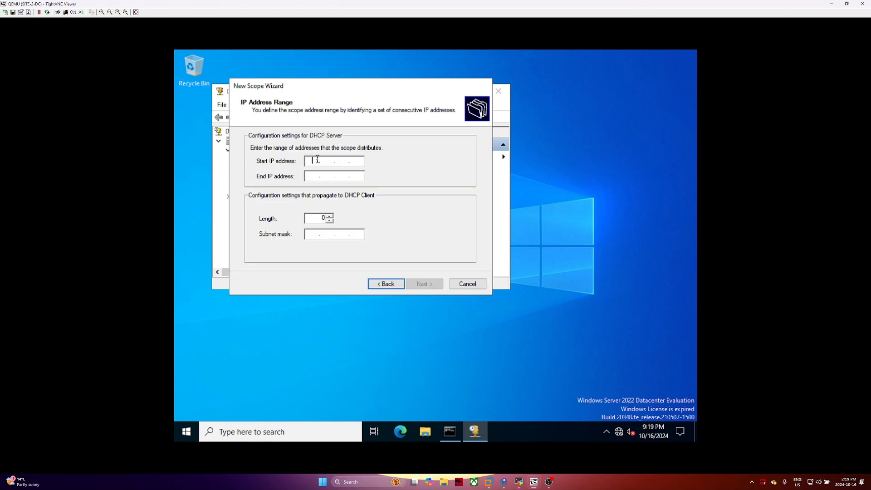
# Set the second scope's address range from 192.168.130.1 to 192.168.130.254 and keep the proposed subnet mask
pyautogui.write('192 . 168 . 130 . 1')
pyautogui.press('Tab')
pyautogui.write('192 . 168 . 130 . 254')
pyautogui.press('Tab')
pyautogui.press('Tab')
pyautogui.press('Tab')
pyautogui.press('Tab')
pyautogui.press('Return')
# Exclude the addresses 192.168.130.240 to 192.168.130.254 from the second scope
pyautogui.write('192 . 168 . 130 . 240')
pyautogui.press('Tab')
pyautogui.write('192 . 168 . 130 . 254')
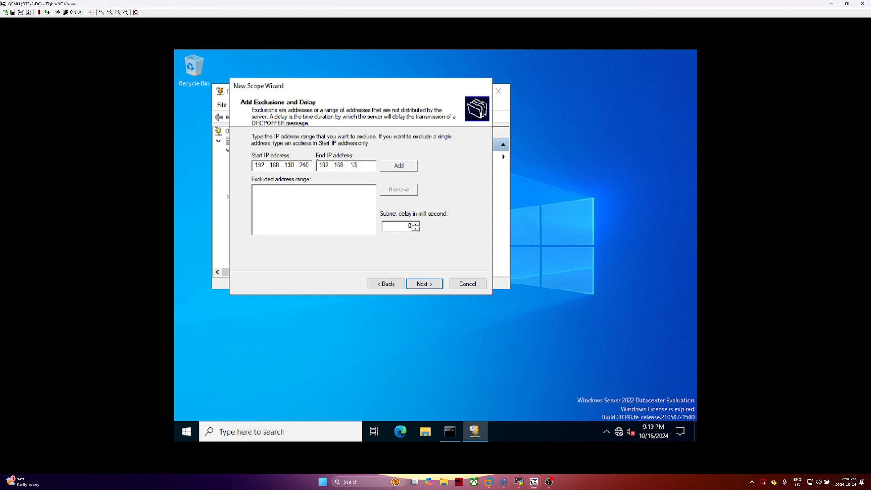
pyautogui.press('Tab')
pyautogui.press('Return')
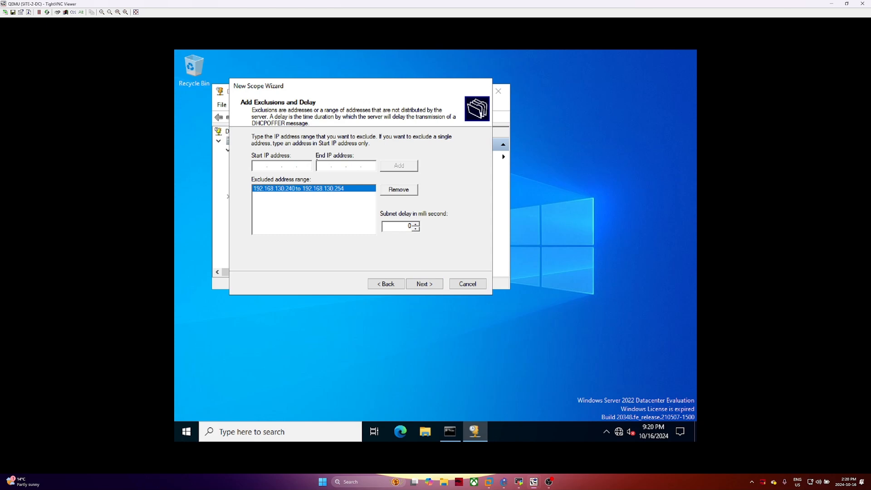
# Accept the default lease duration and option configuration choice, and add 192.168.130.254 as the scope's default gateway
pyautogui.press('Return')
pyautogui.press('Return')
pyautogui.press('Return')
pyautogui.write('192 . 168 . 130 . 254')
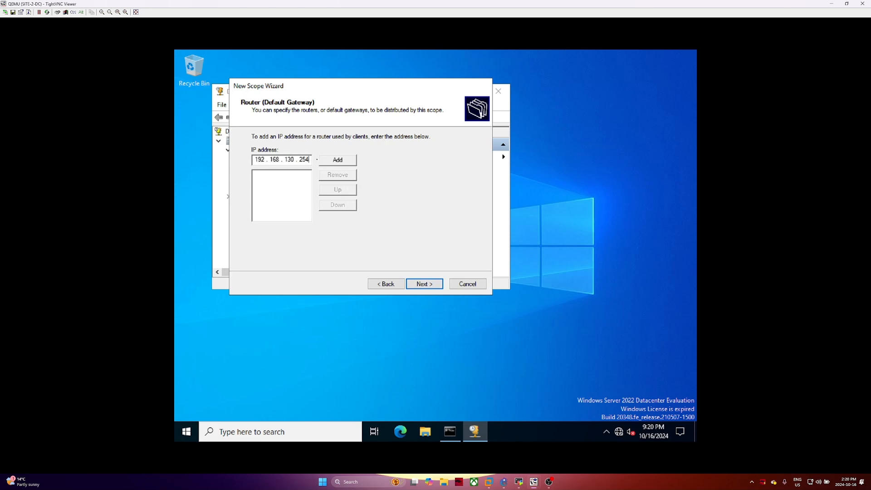
pyautogui.press('Tab')
pyautogui.press('Return')
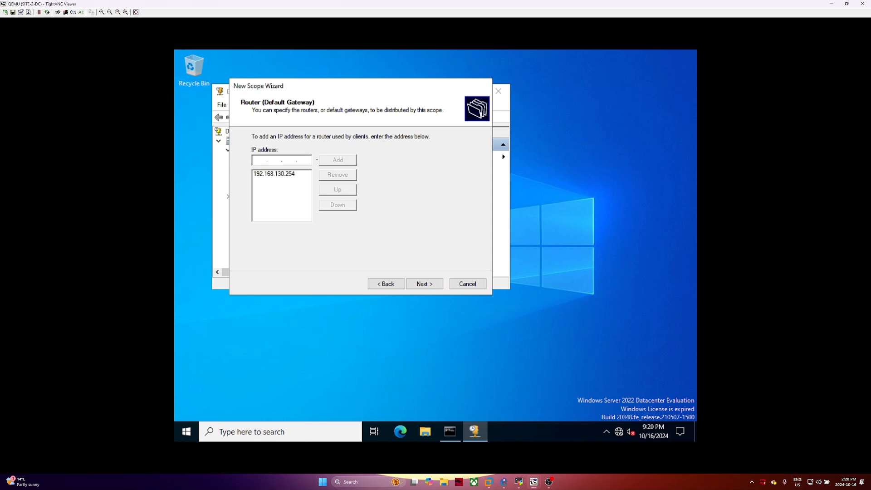
# Keep the preset domain, DNS and WINS settings, activate the 192.168.130.0 scope and finish the wizard
pyautogui.press('Return')
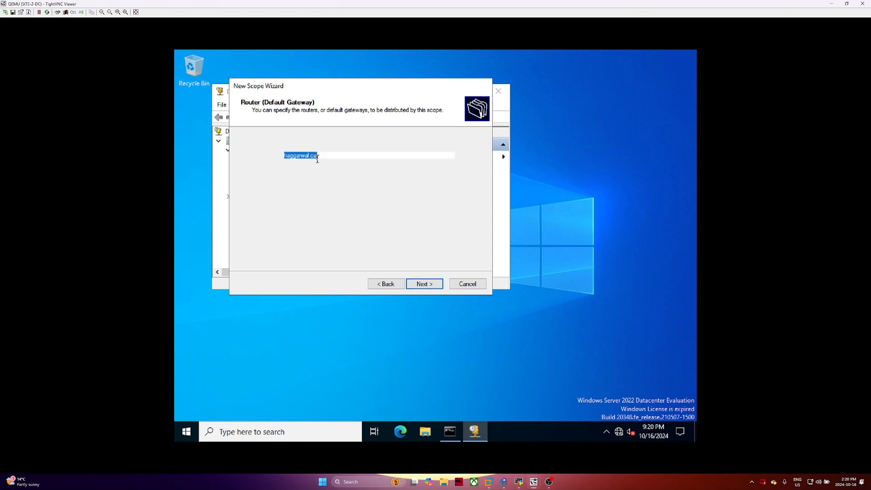
pyautogui.press('Return')
pyautogui.press('Return')
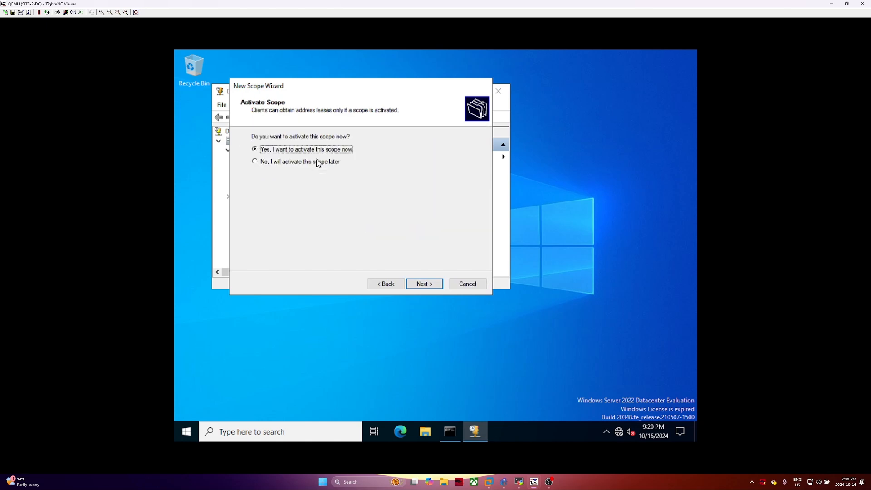
pyautogui.press('Return')
pyautogui.press('Return')
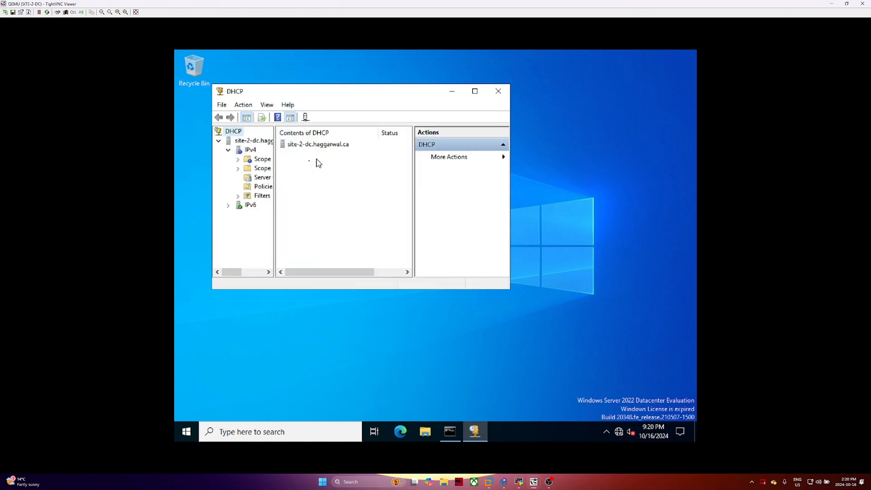
# Refresh the site-2-dc server in the DHCP console
pyautogui.rightClick(247, 150)
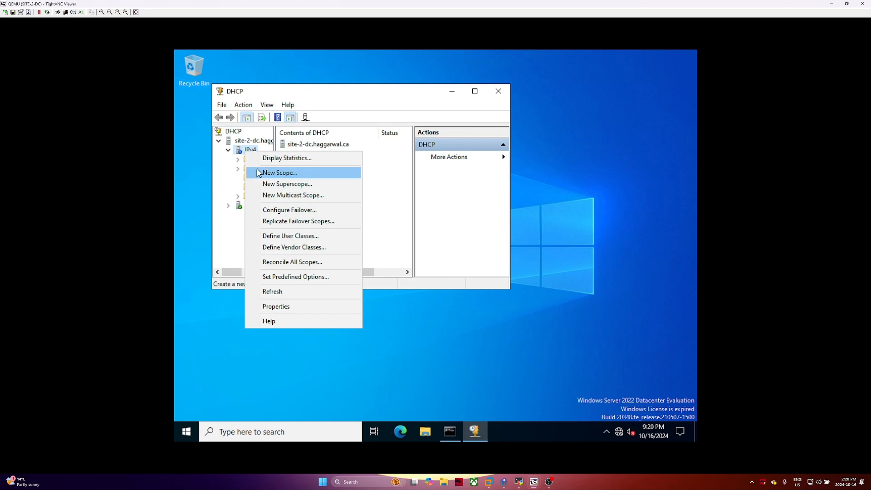
pyautogui.click(236, 142)
pyautogui.rightClick(247, 141)
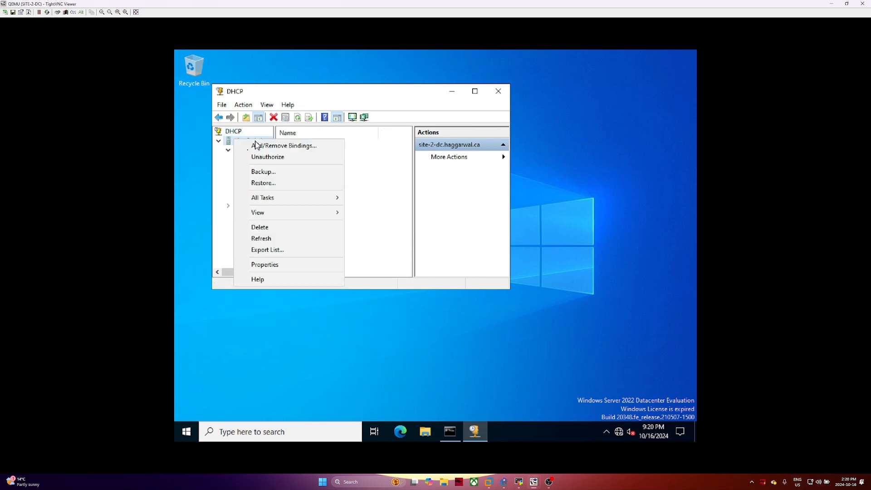
pyautogui.click(274, 237)
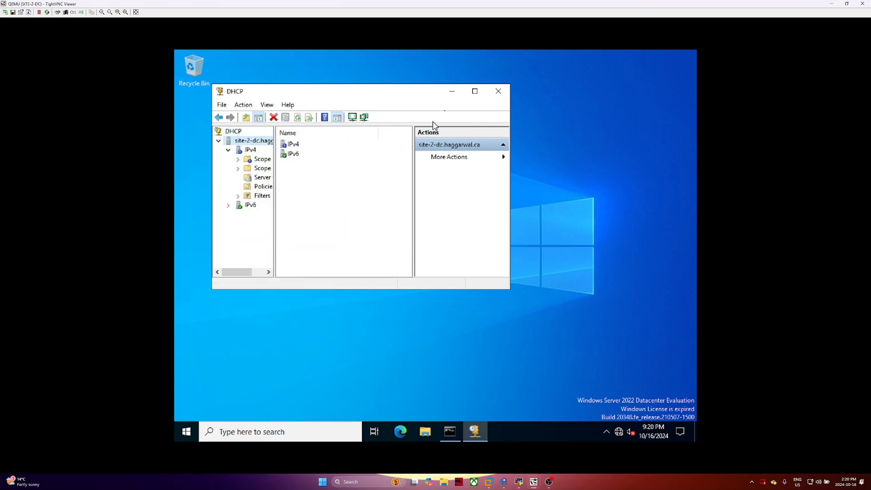
# Minimize the DHCP console, the SITE-2-DC viewer and the MobaXterm window to return to the GNS3 topology
pyautogui.click(452, 92)
pyautogui.click(832, 5)
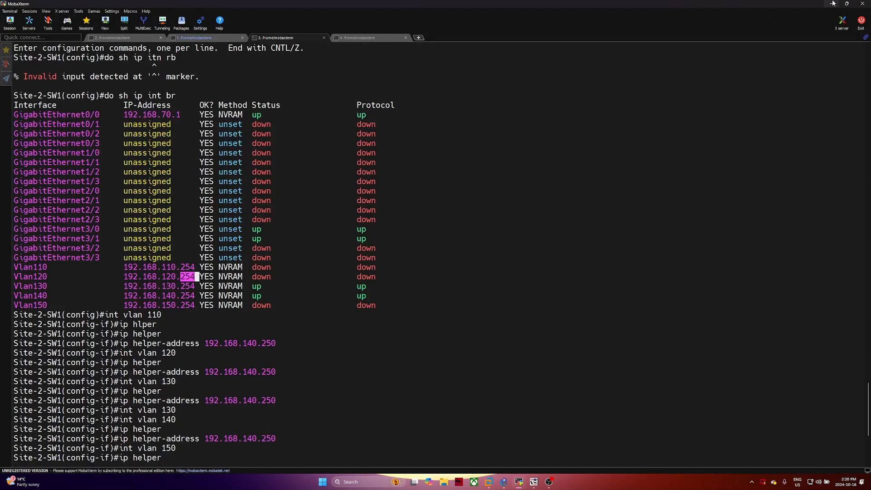
pyautogui.click(833, 4)
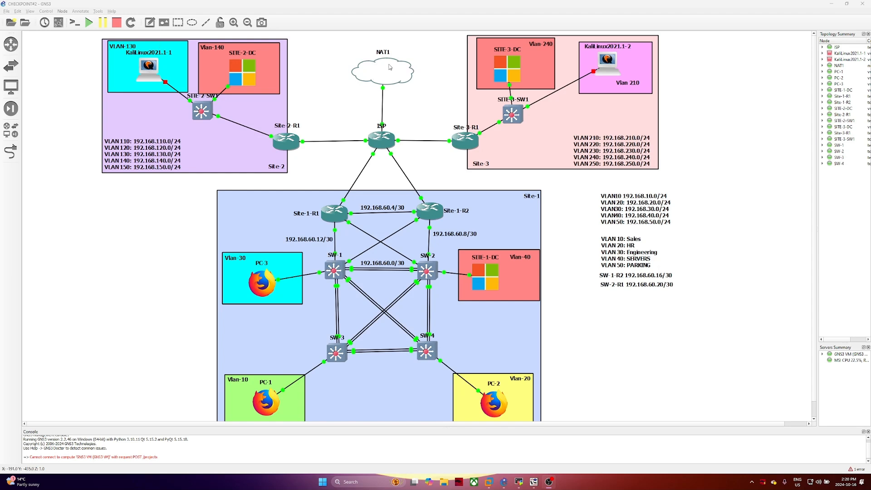
pyautogui.moveTo(183, 187); pyautogui.dragTo(569, 407)
pyautogui.click(581, 268)
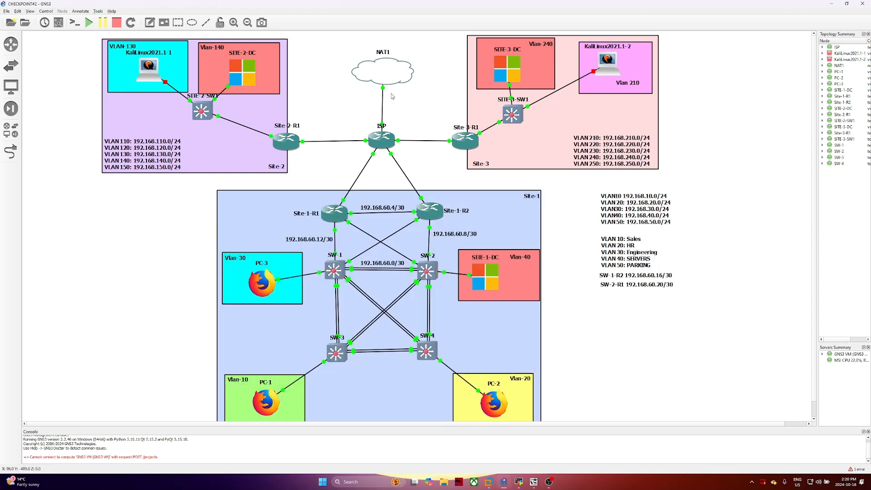
# Open the SITE-3-DC console from the topology and sign in to the domain Administrator account with its password
pyautogui.doubleClick(501, 70)
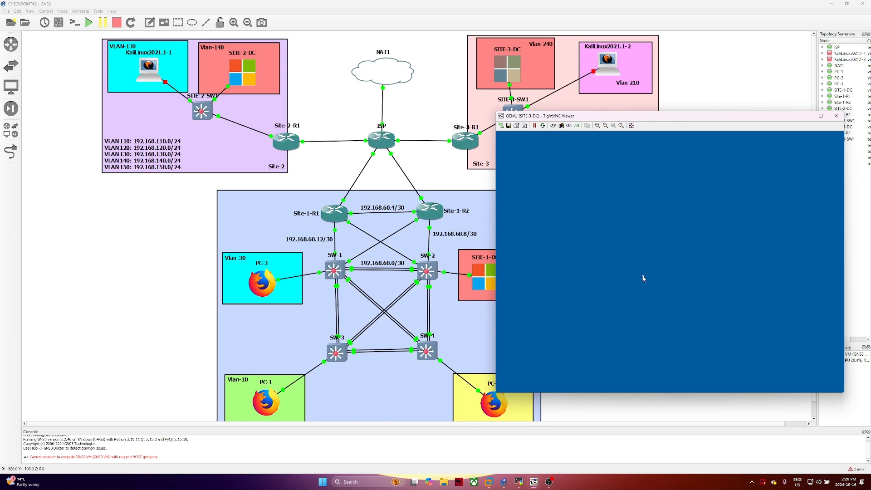
pyautogui.click(651, 310)
pyautogui.write('••••••••')
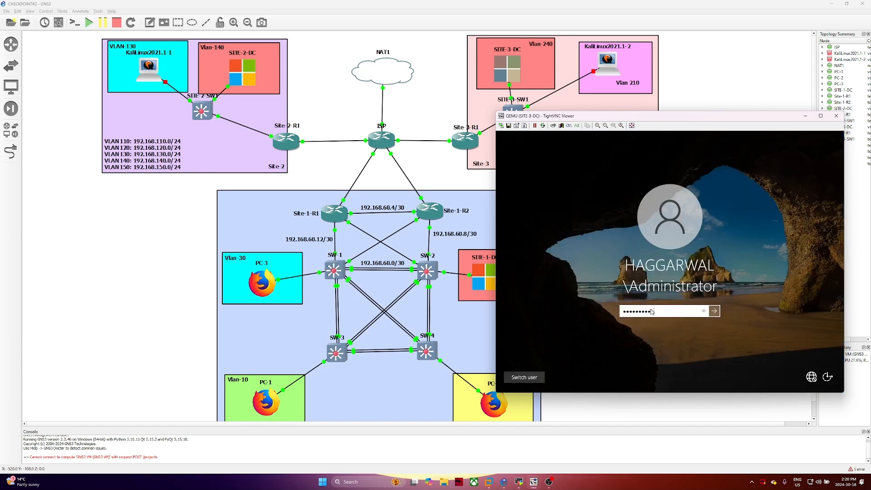
pyautogui.press('Return')
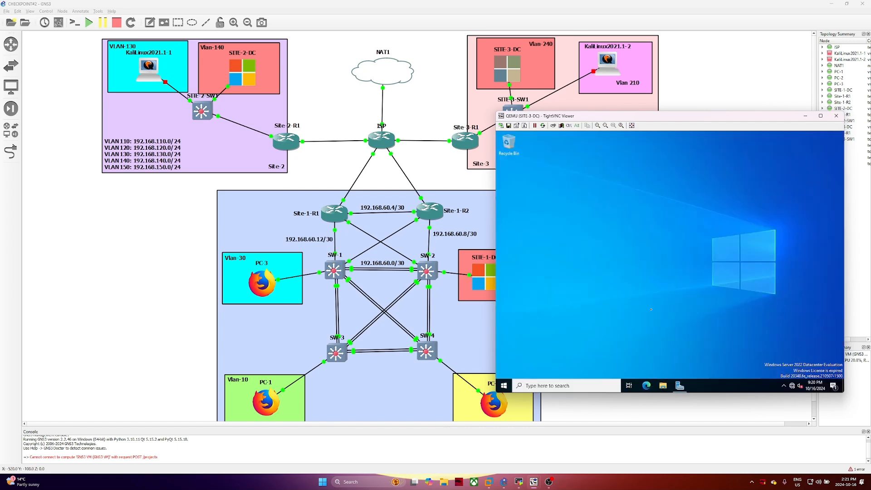
# Bring up Server Manager on SITE-3-DC and launch the pending Complete DHCP configuration task
pyautogui.click(679, 389)
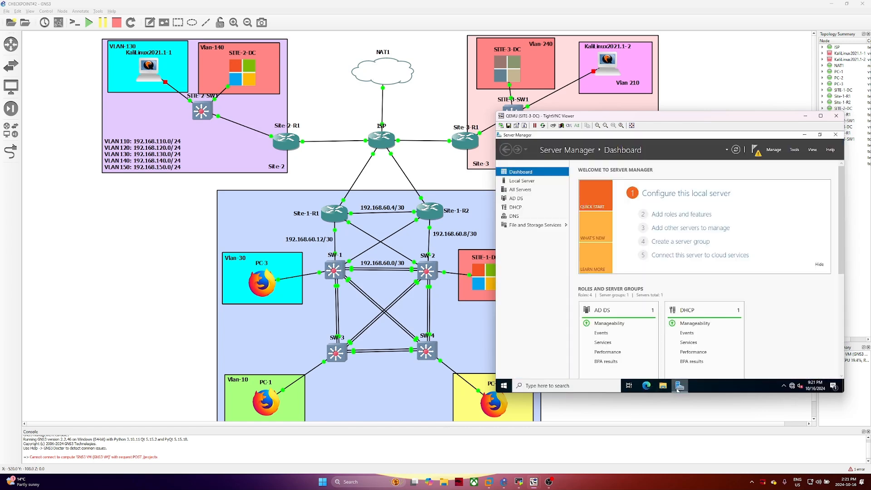
pyautogui.click(753, 151)
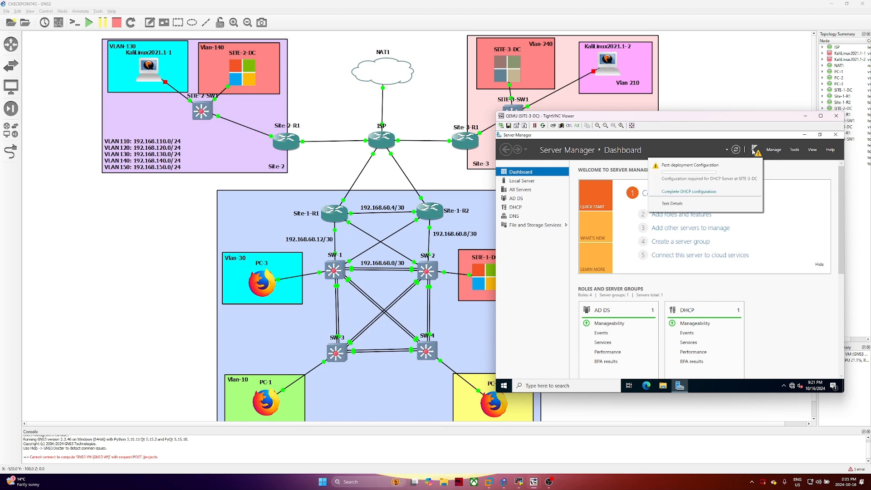
pyautogui.click(701, 192)
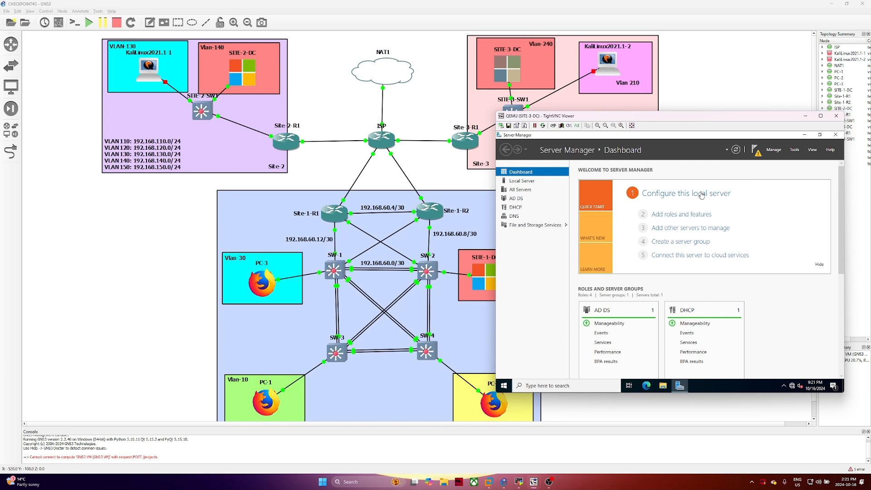
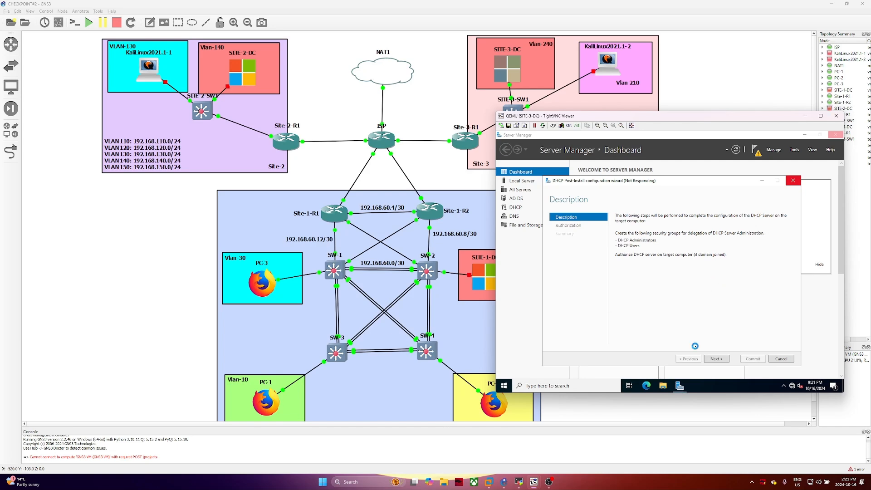
# Switch to the Site-3-SW1 session in MobaXterm, enter global configuration mode and list the interfaces with do sh ip int br
pyautogui.click(519, 481)
pyautogui.click(359, 37)
pyautogui.doubleClick(284, 299)
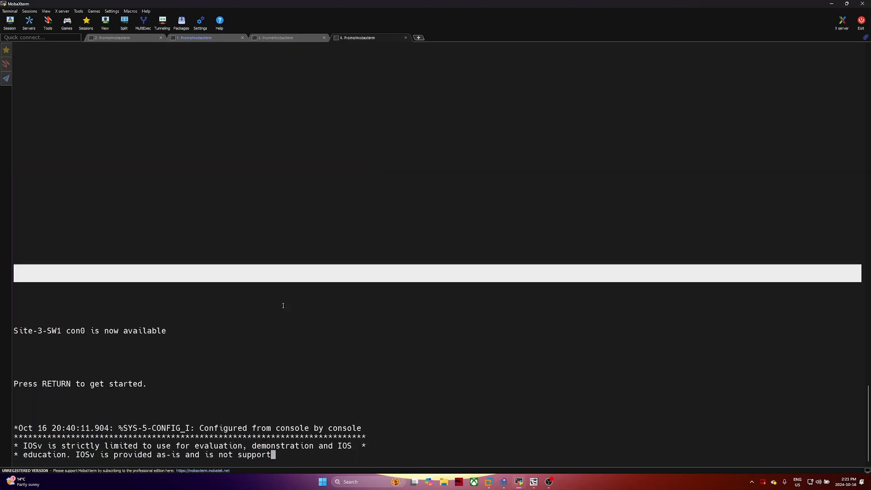
pyautogui.write('en')
pyautogui.press('Return')
pyautogui.write('conf t')
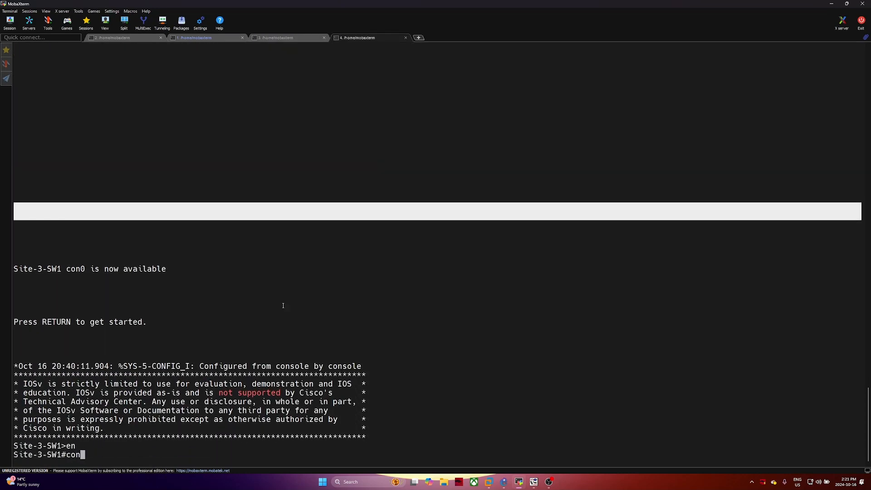
pyautogui.press('Return')
pyautogui.write('do sh ip int br')
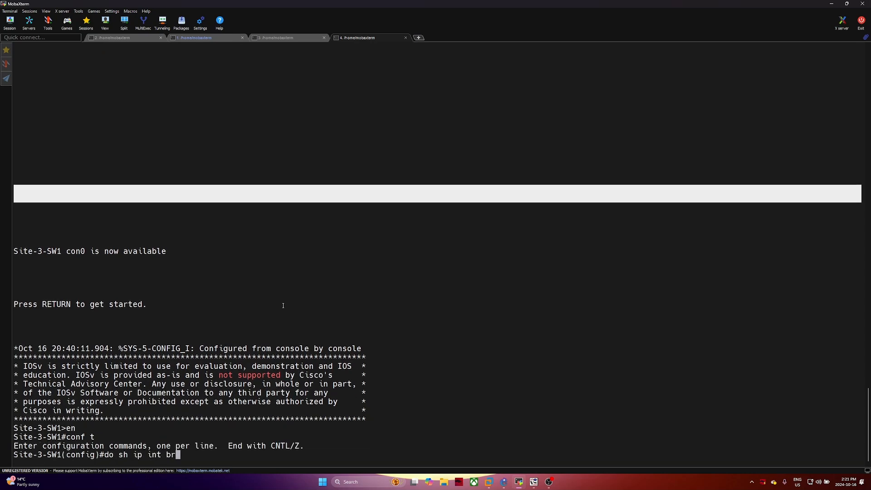
pyautogui.press('Return')
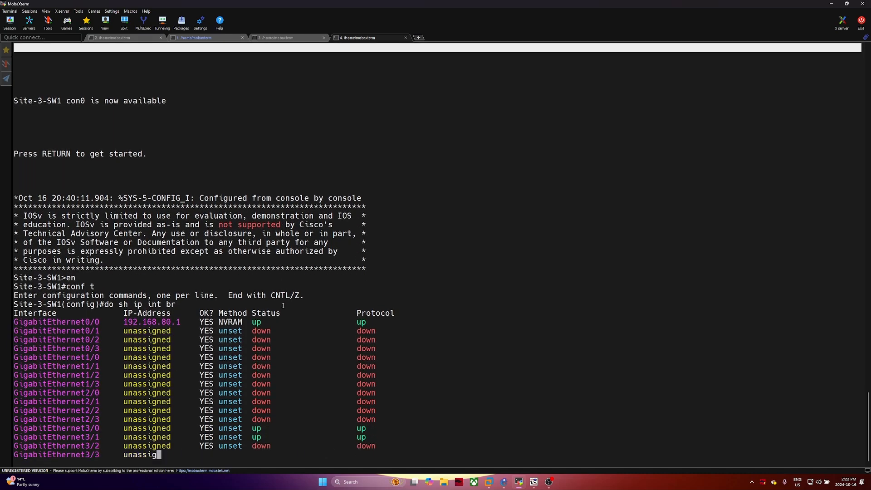
pyautogui.write('int vlan 1')
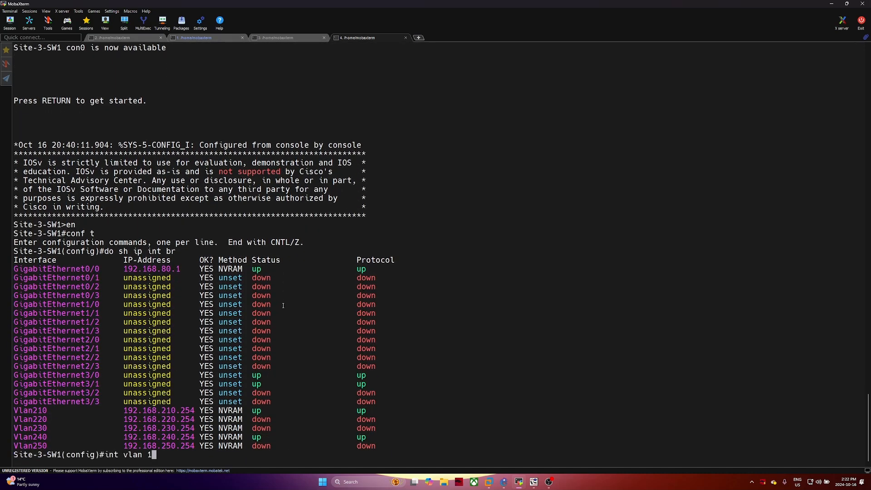
pyautogui.write('10')
pyautogui.press('Return')
# Enter the VLAN 210 interface on Site-3-SW1 and set its IP helper address to 192.168.240.250
pyautogui.press('Up')
pyautogui.press('BackSpace')
pyautogui.press('BackSpace')
pyautogui.press('BackSpace')
pyautogui.write('210')
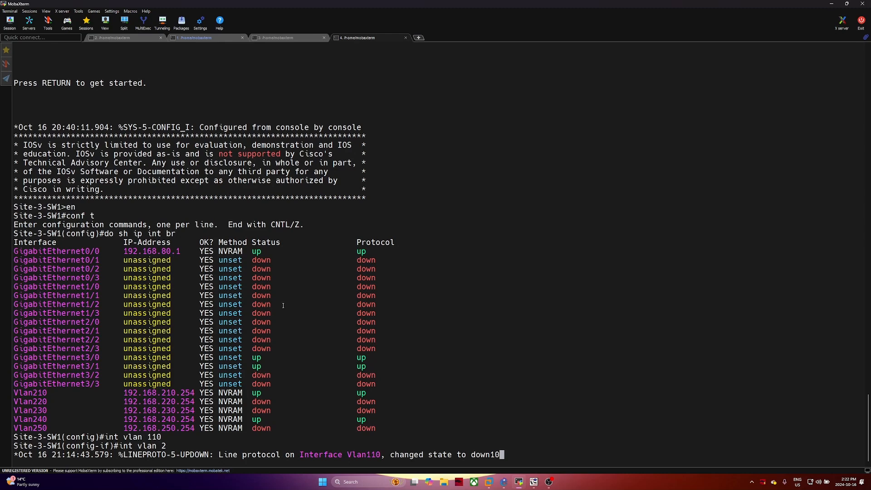
pyautogui.press('Return')
pyautogui.press('Up')
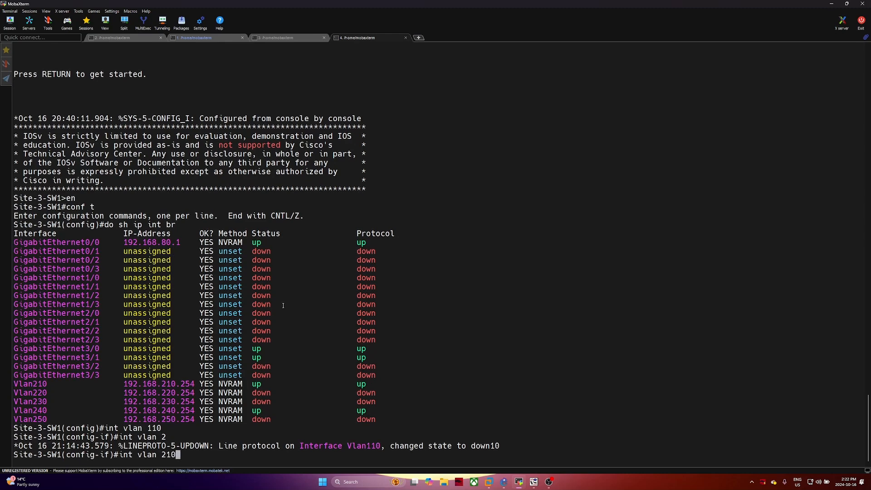
pyautogui.press('Return')
pyautogui.write('ip help')
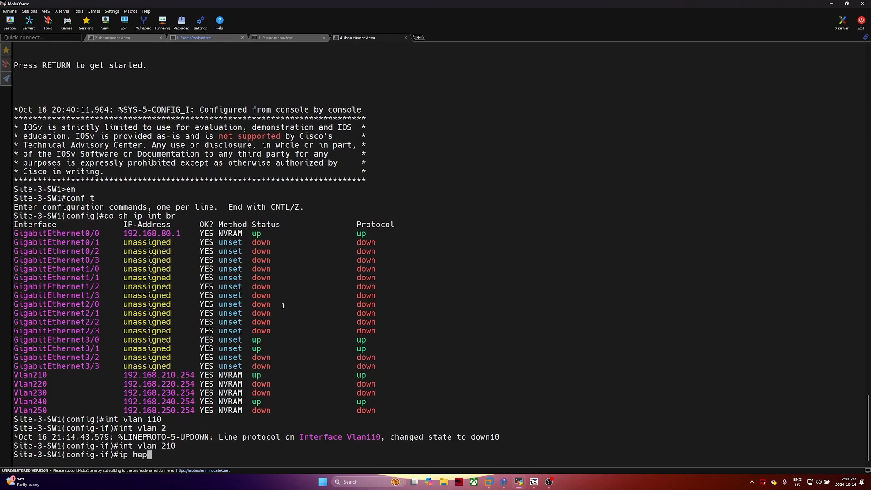
pyautogui.press('Tab')
pyautogui.write('192.168.240.250')
pyautogui.press('Return')
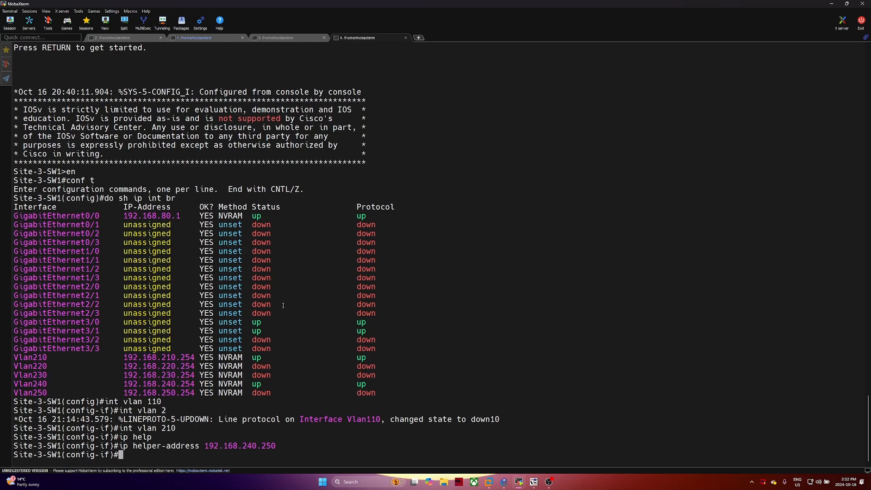
# Enter the VLAN 220 interface and set its IP helper address to 192.168.240.250
pyautogui.write('int vlan 220')
pyautogui.press('Return')
pyautogui.write('ip h')
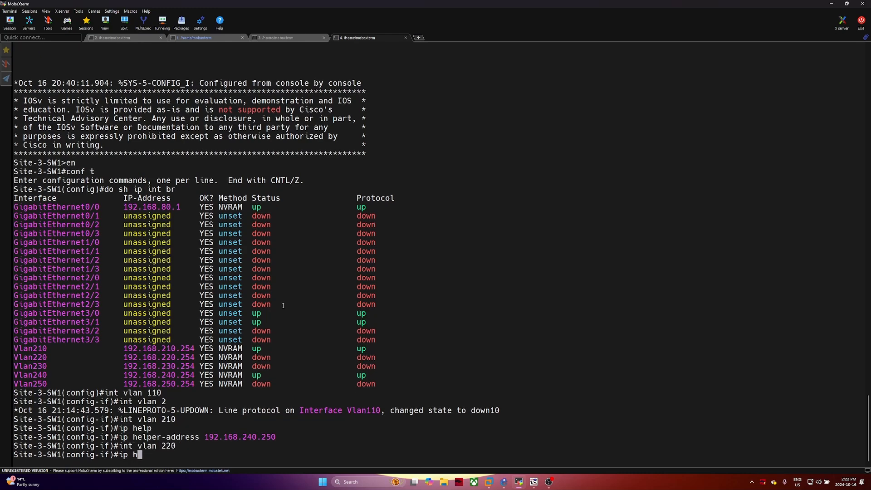
pyautogui.write('elper-addre')
pyautogui.press('Tab')
pyautogui.write('192.1')
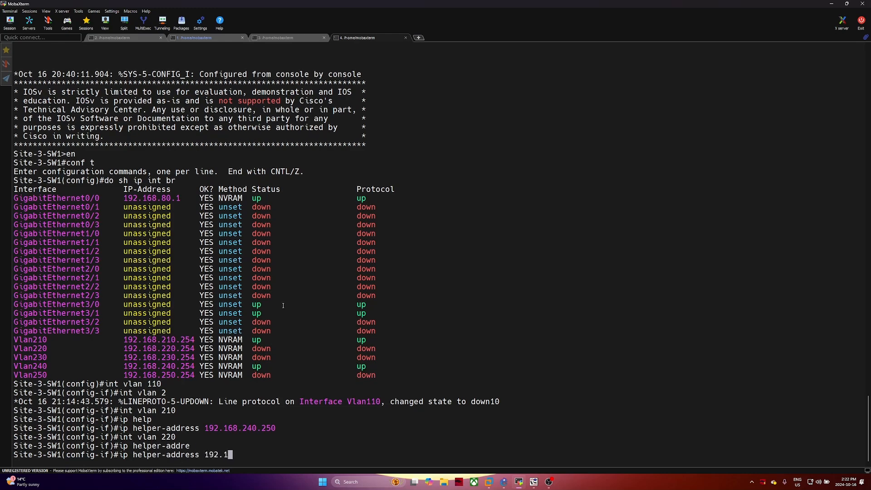
pyautogui.write('68.240.250')
pyautogui.press('Return')
# Enter the VLAN 230 interface and set its IP helper address to 192.168.240.250
pyautogui.write('int ')
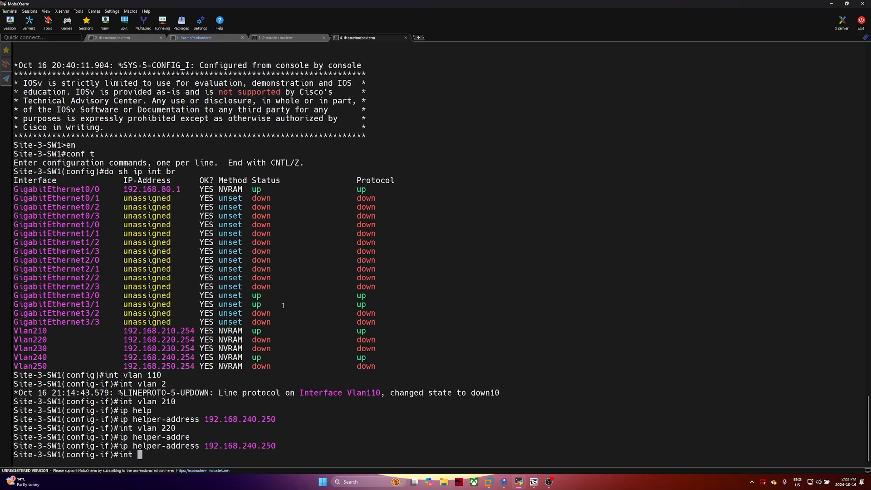
pyautogui.write('vlan 230')
pyautogui.press('Return')
pyautogui.write('ip helper')
pyautogui.press('Tab')
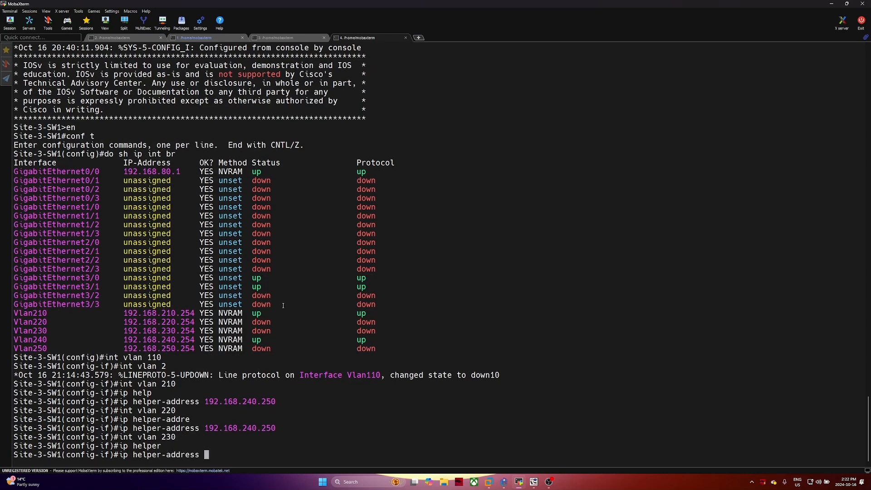
pyautogui.write('192.168.240.250')
pyautogui.press('Return')
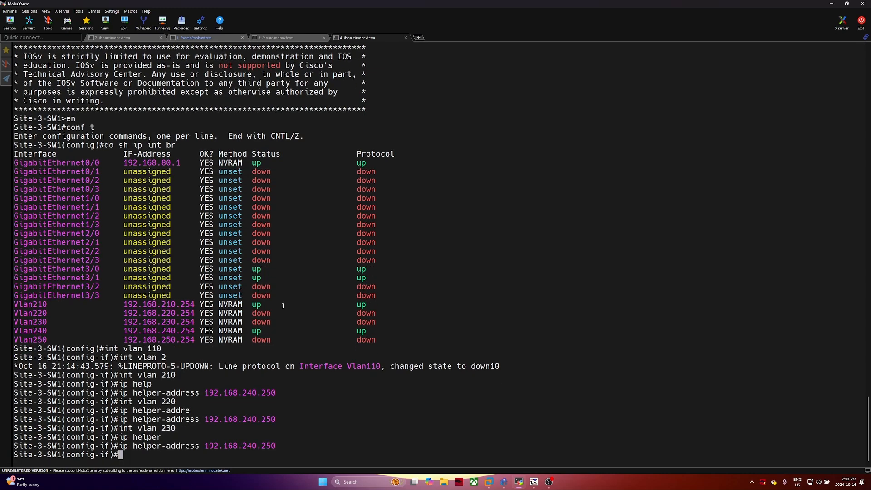
# Enter the VLAN 240 interface and set its IP helper address to 192.168.240.250
pyautogui.write('int vlan 240')
pyautogui.press('Return')
pyautogui.write('ip helper')
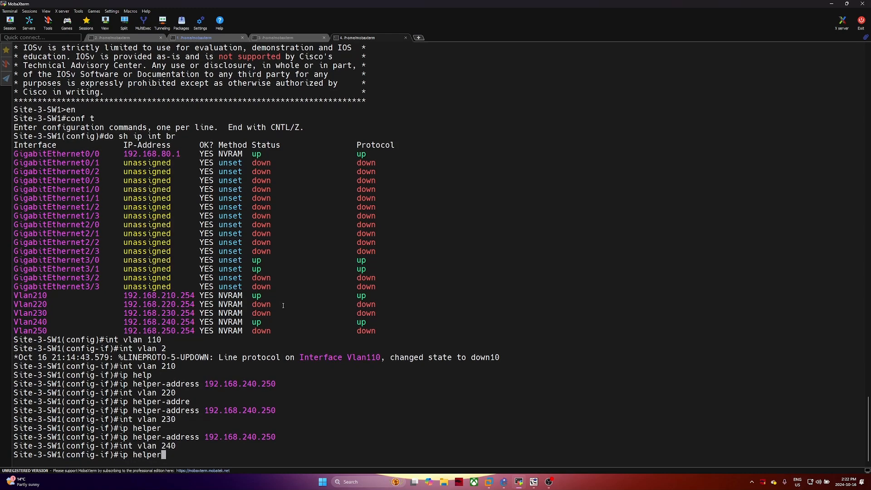
pyautogui.press('Tab')
pyautogui.write('1')
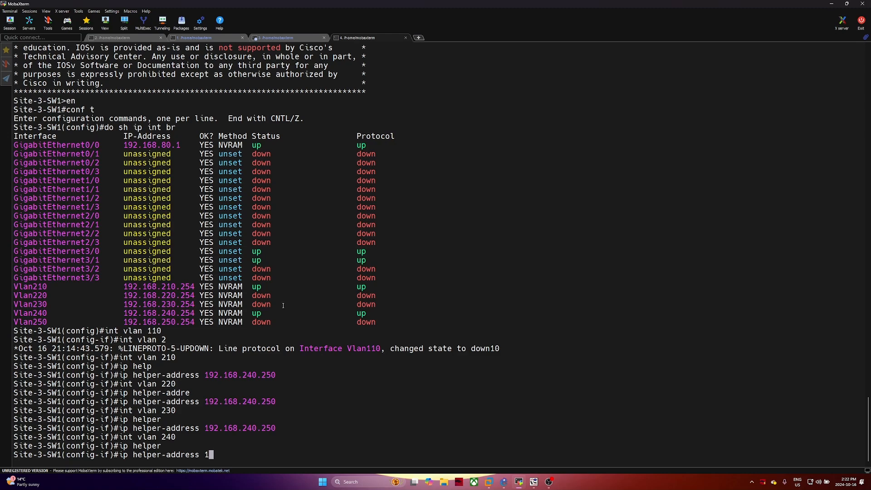
pyautogui.write('92.168.25')
pyautogui.press('BackSpace')
pyautogui.write('40.250')
pyautogui.press('Return')
# Enter the VLAN 250 interface and set its IP helper address to 192.168.240.250
pyautogui.write('int vlan 250')
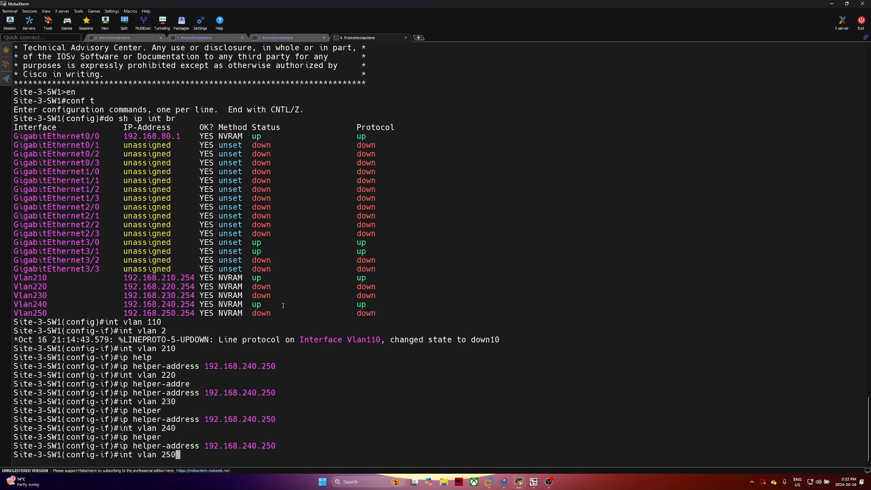
pyautogui.press('Return')
pyautogui.write('ip hlep')
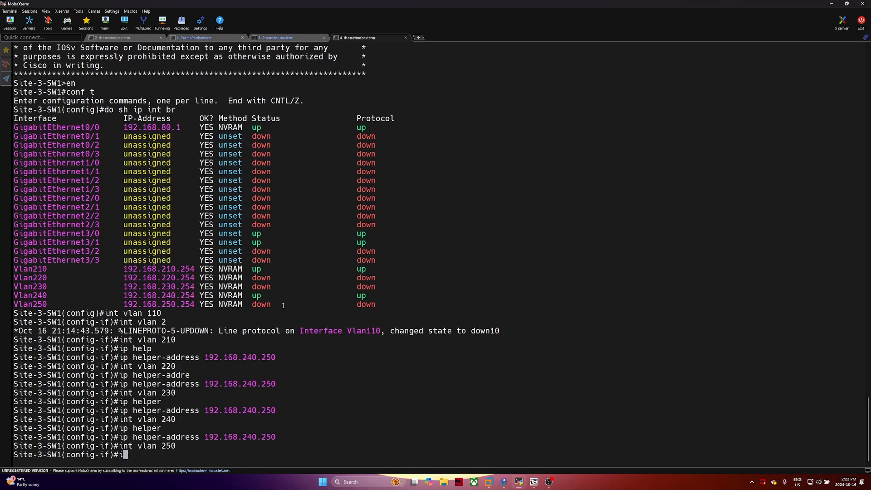
pyautogui.press('BackSpace')
pyautogui.press('BackSpace')
pyautogui.press('BackSpace')
pyautogui.write('el')
pyautogui.press('Tab')
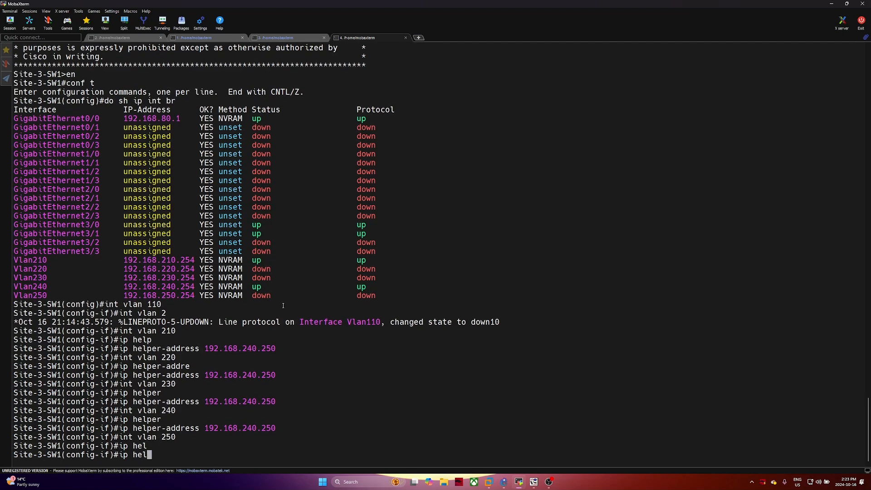
pyautogui.write('per')
pyautogui.press('Tab')
pyautogui.write('195')
pyautogui.press('BackSpace')
pyautogui.write('2.168')
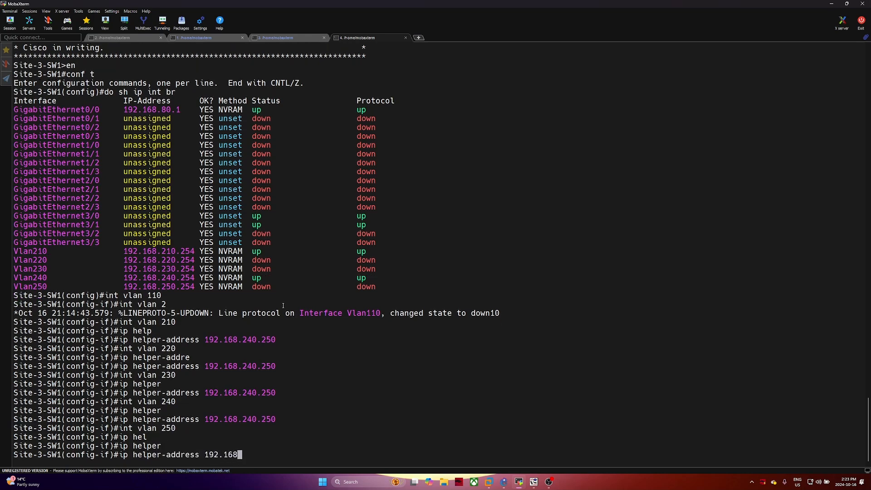
pyautogui.write('.240.250')
pyautogui.press('Return')
# Leave interface configuration, save the Site-3-SW1 configuration with do wr, and switch to the Site-2-SW1 session
pyautogui.press('Return')
pyautogui.press('Return')
pyautogui.write('ex')
pyautogui.press('Return')
pyautogui.press('Return')
pyautogui.press('Return')
pyautogui.press('Return')
pyautogui.write('do wr')
pyautogui.press('Return')
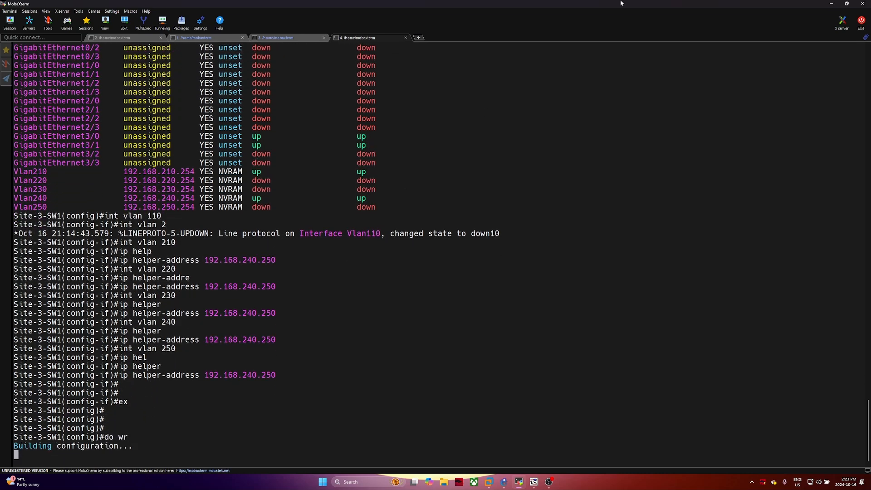
pyautogui.click(302, 38)
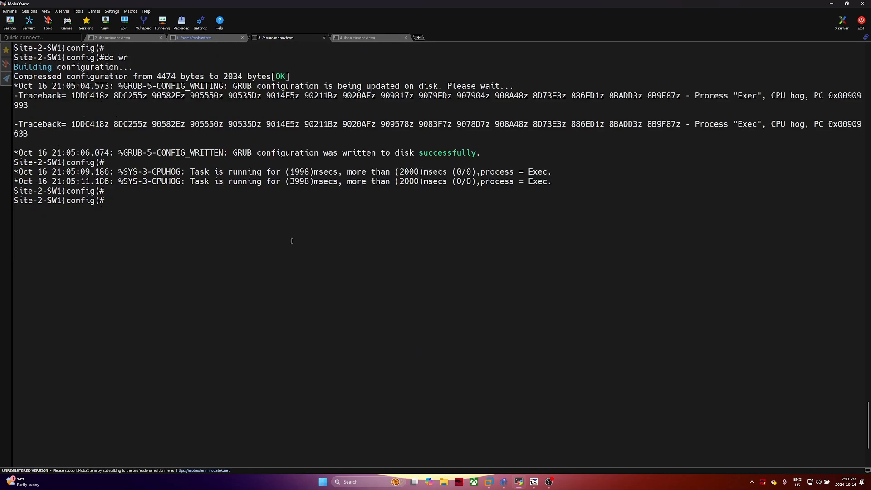
# Switch to the SW-1 session and save its running configuration with wr
pyautogui.scroll(7, 294, 247)
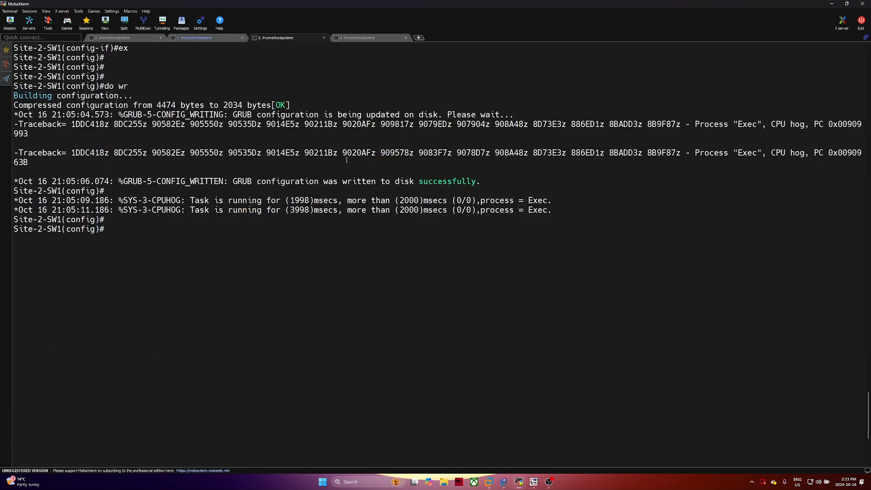
pyautogui.click(182, 39)
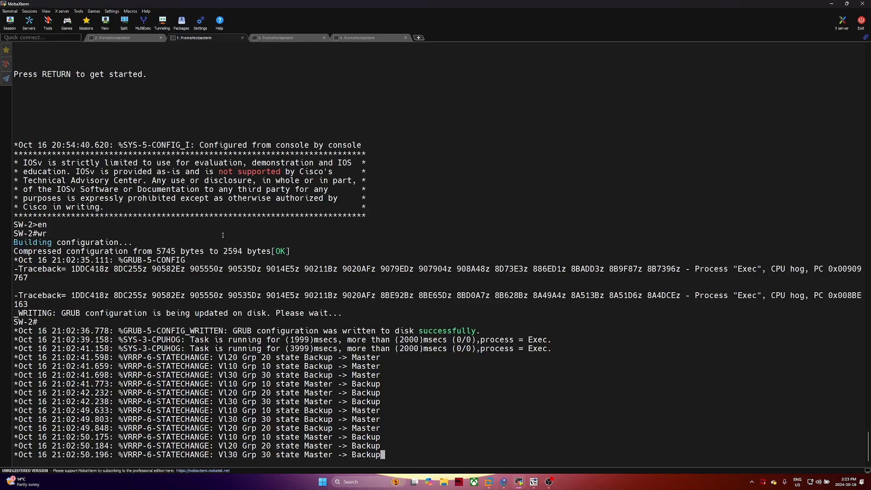
pyautogui.press('Return')
pyautogui.click(131, 39)
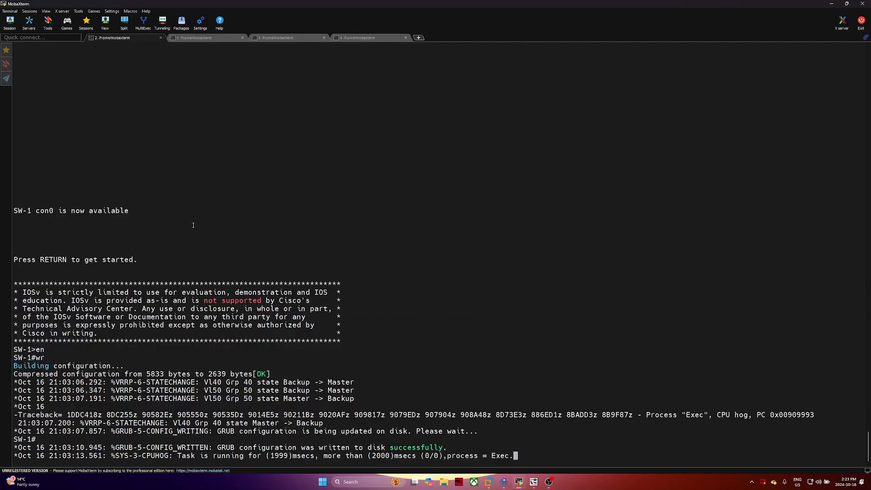
pyautogui.press('Return')
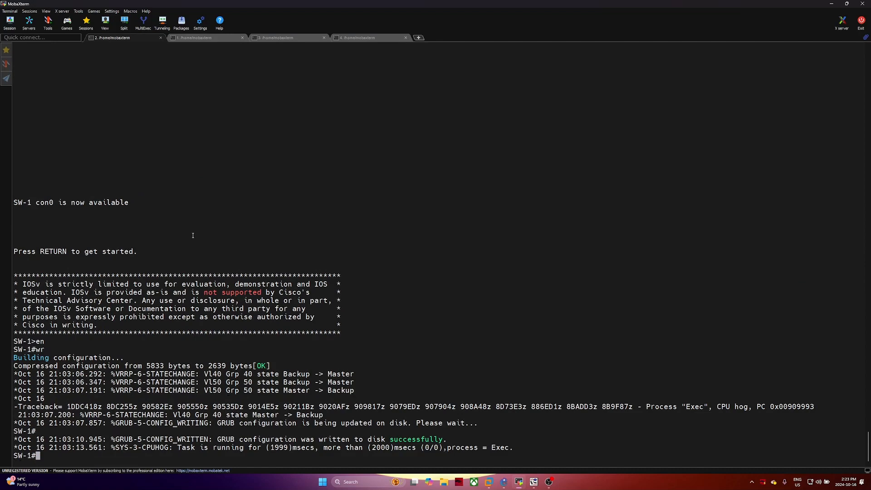
pyautogui.write('wr')
pyautogui.press('Return')
# Switch to the SW-2 session and save its running configuration with wr
pyautogui.click(207, 38)
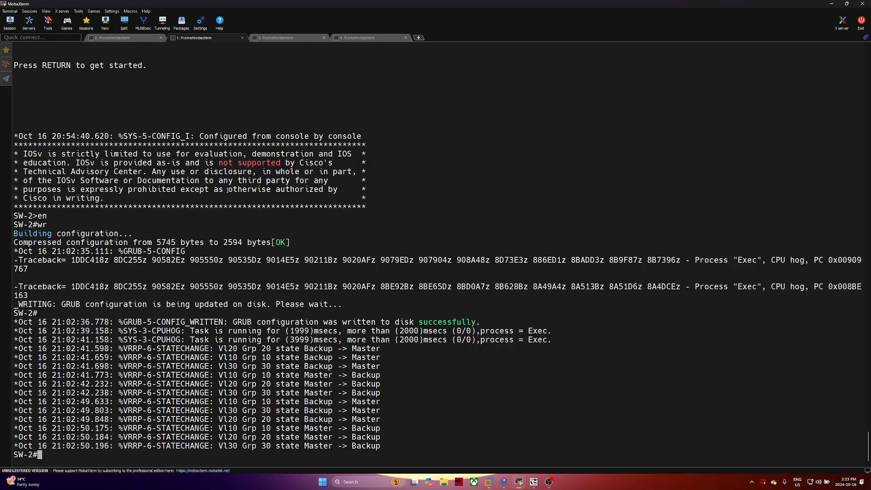
pyautogui.press('Return')
pyautogui.write('wr')
pyautogui.press('Return')
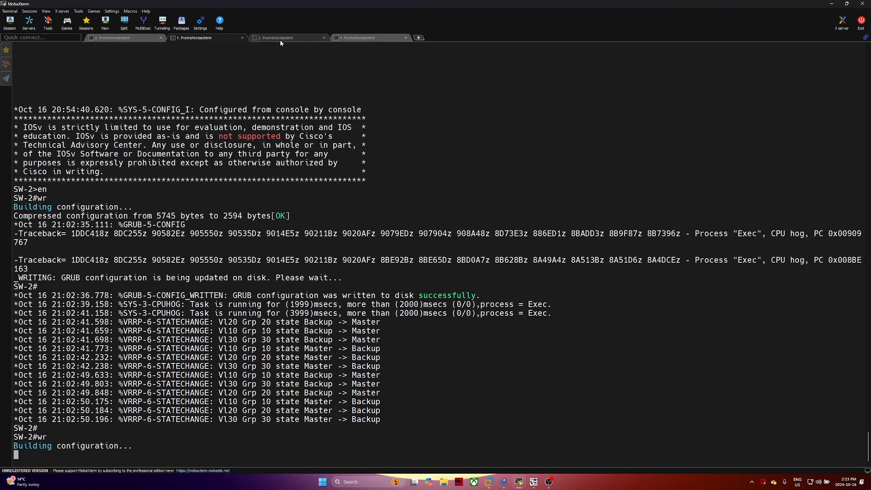
# Leave the terminal for the GNS3 topology, then close and reopen the SITE-3-DC console
pyautogui.click(831, 4)
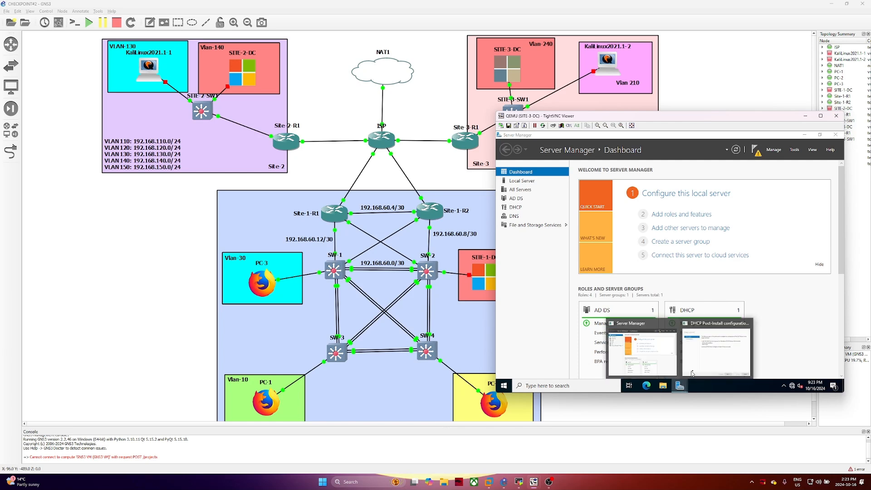
pyautogui.click(820, 116)
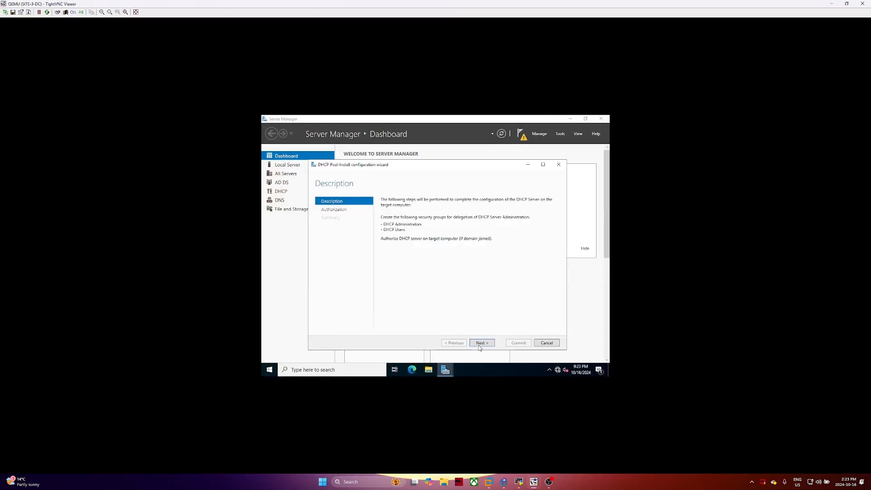
pyautogui.click(102, 12)
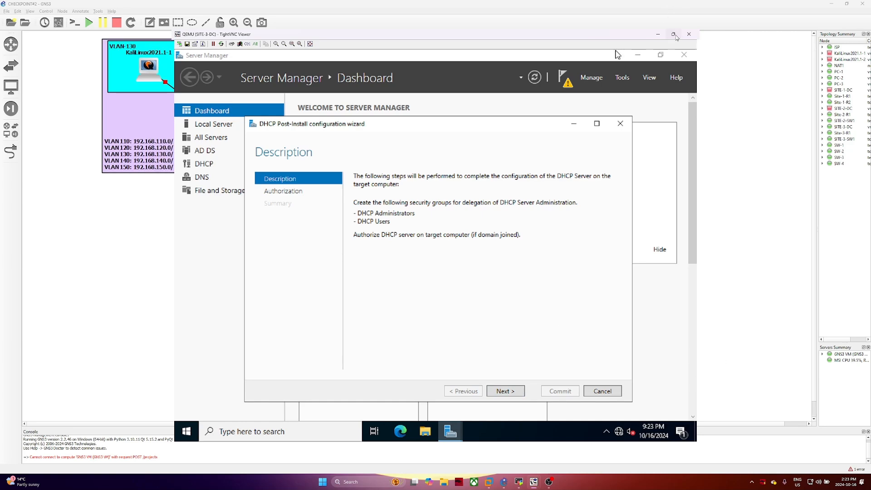
pyautogui.moveTo(675, 36); pyautogui.dragTo(661, 119)
pyautogui.click(820, 116)
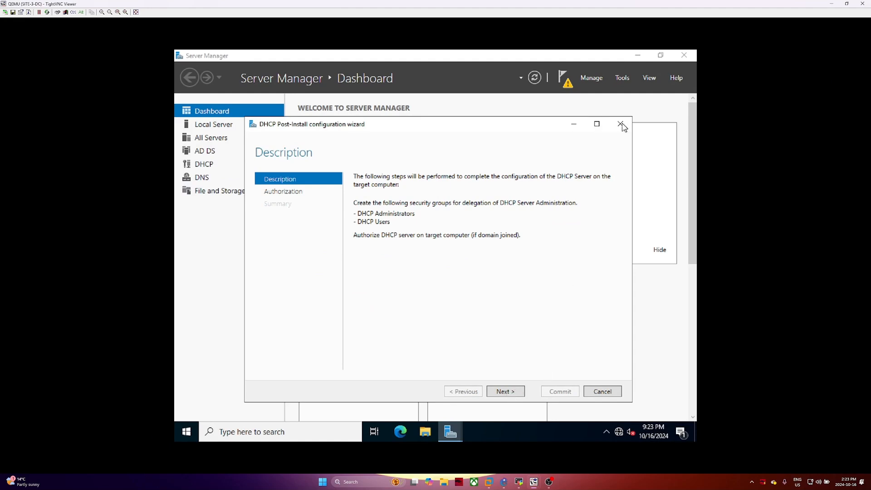
pyautogui.click(863, 4)
pyautogui.doubleClick(505, 70)
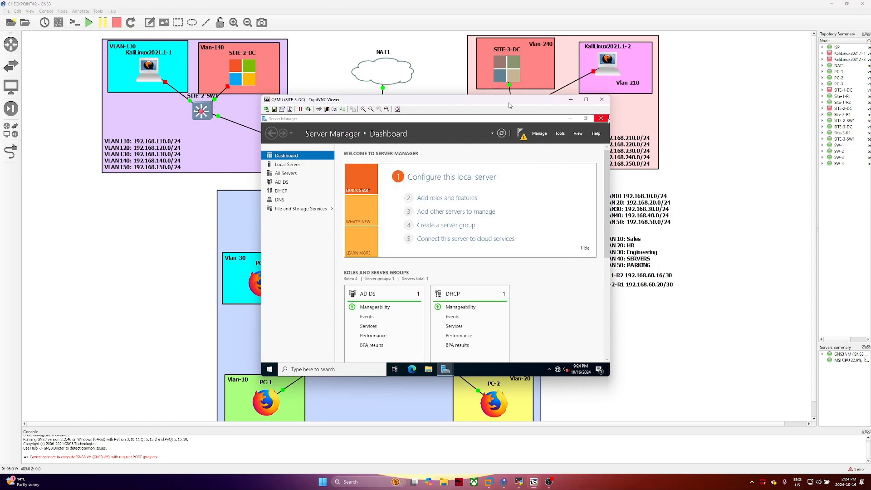
# Maximize the SITE-3-DC console with an enlarged display and start the Complete DHCP configuration task from the server notifications
pyautogui.moveTo(509, 103); pyautogui.dragTo(656, 79)
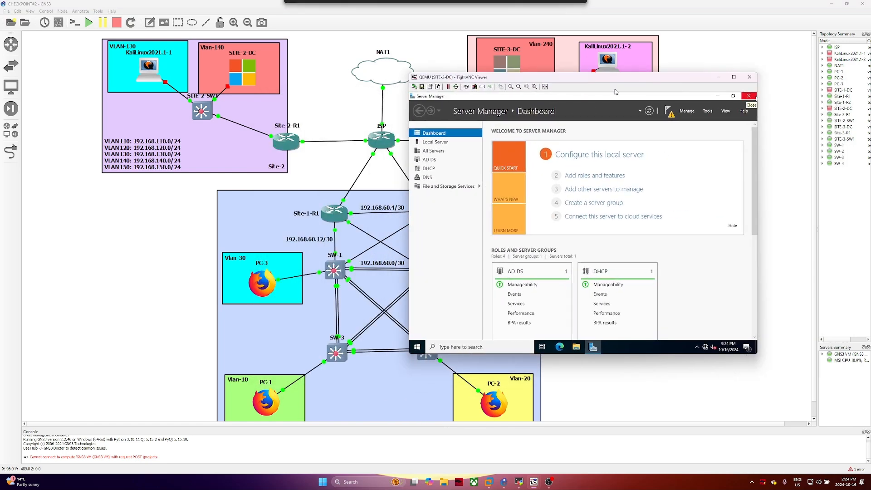
pyautogui.click(734, 77)
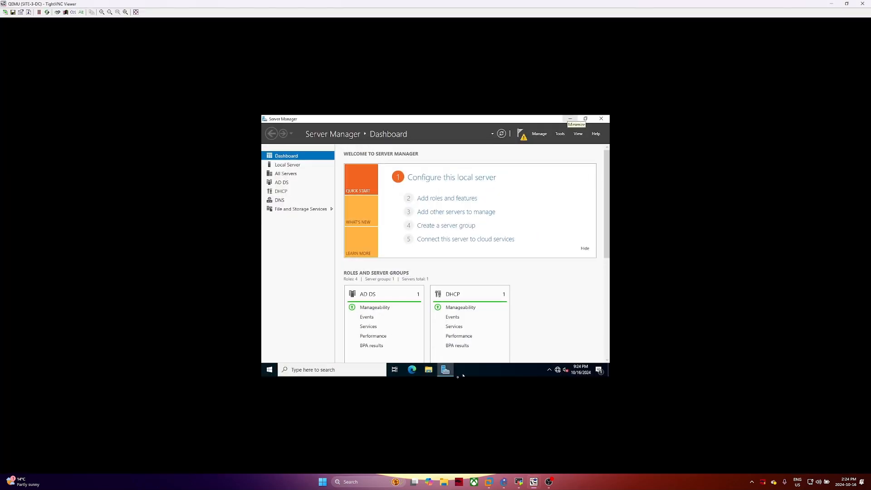
pyautogui.click(102, 12)
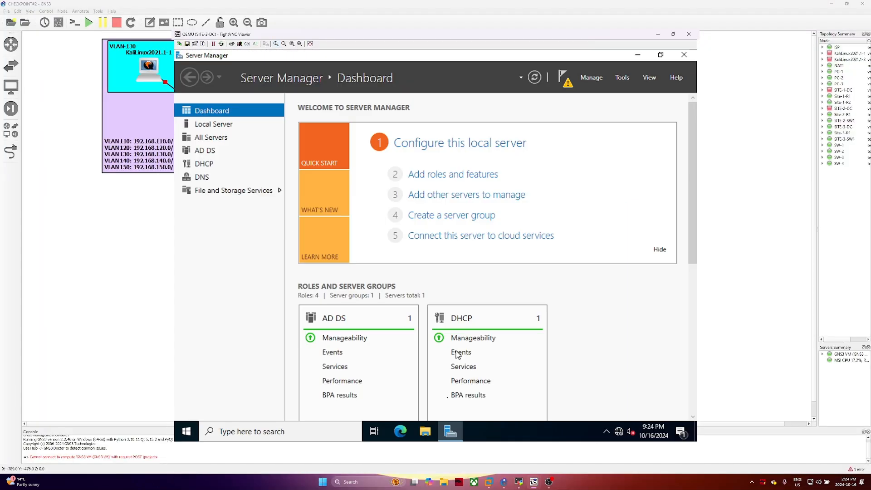
pyautogui.click(673, 34)
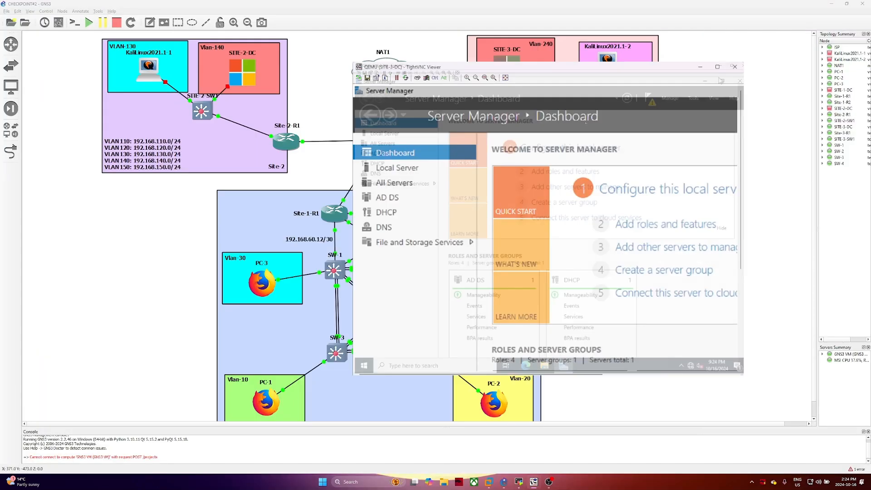
pyautogui.click(734, 77)
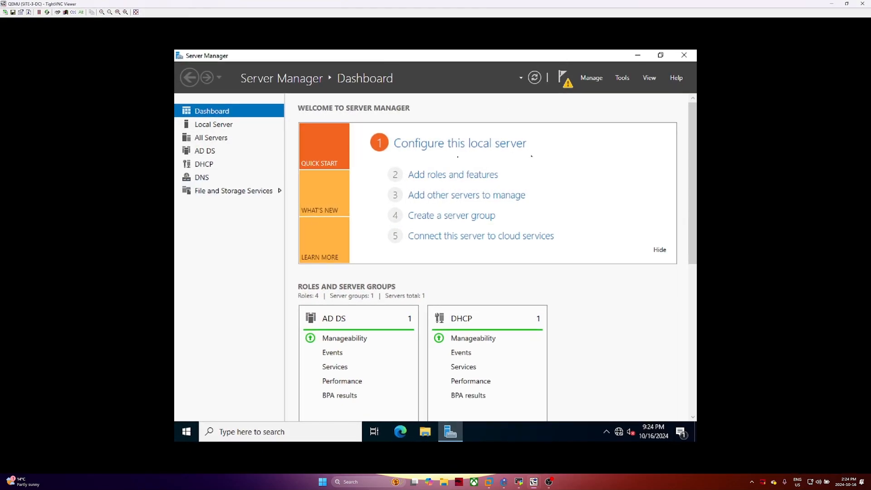
pyautogui.click(566, 81)
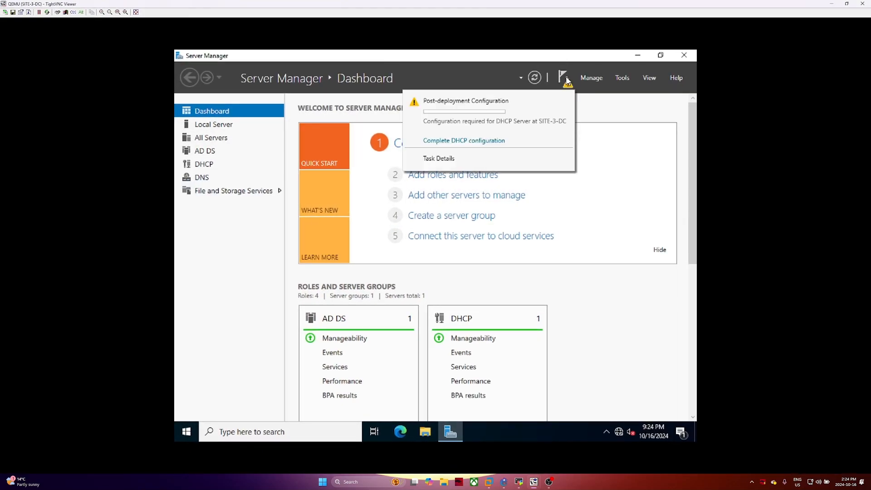
pyautogui.click(503, 144)
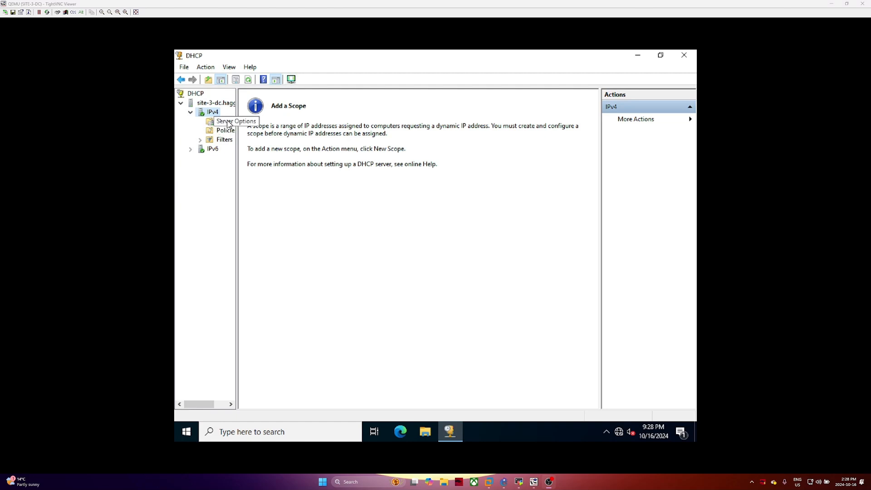
# Create a new IPv4 scope on SITE-3-DC and name it VLAN-210
pyautogui.rightClick(202, 103)
pyautogui.click(189, 121)
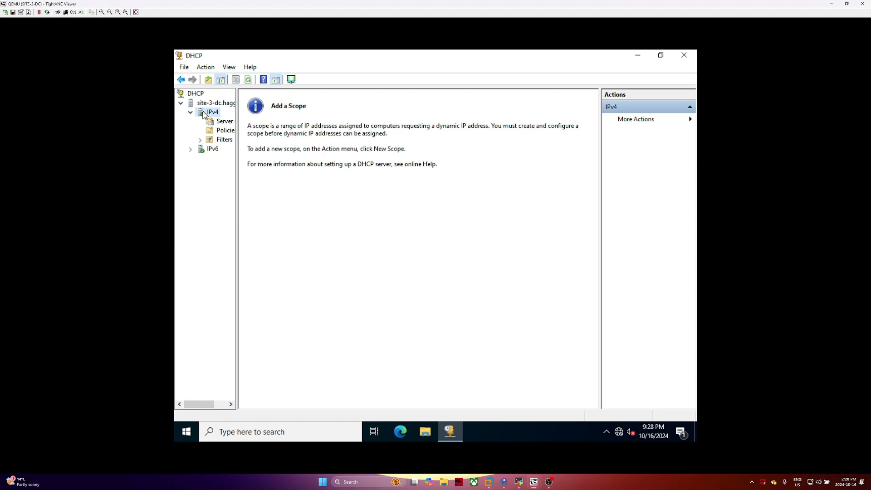
pyautogui.rightClick(204, 112)
pyautogui.click(239, 132)
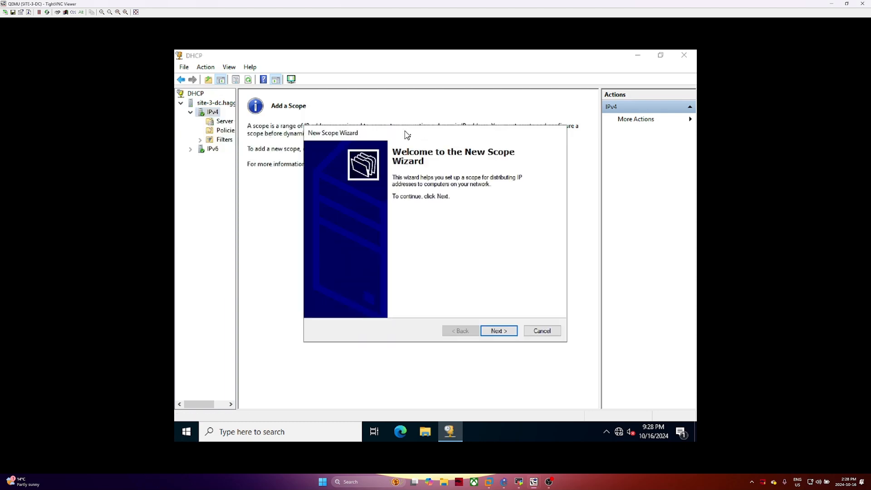
pyautogui.click(496, 331)
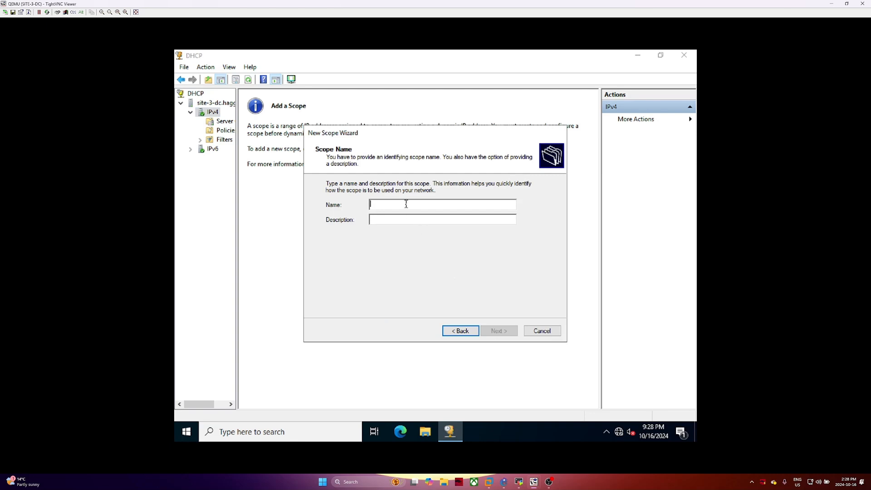
pyautogui.write('ES')
pyautogui.press('BackSpace')
pyautogui.press('BackSpace')
pyautogui.write('VLAN-210')
pyautogui.press('Return')
# Define the VLAN-210 scope's address range within the 192.168.210.0/24 network, starting at 192.168.210.1
pyautogui.write('192 . 168 . 210 . 1')
pyautogui.press('Tab')
pyautogui.write('192.16820')
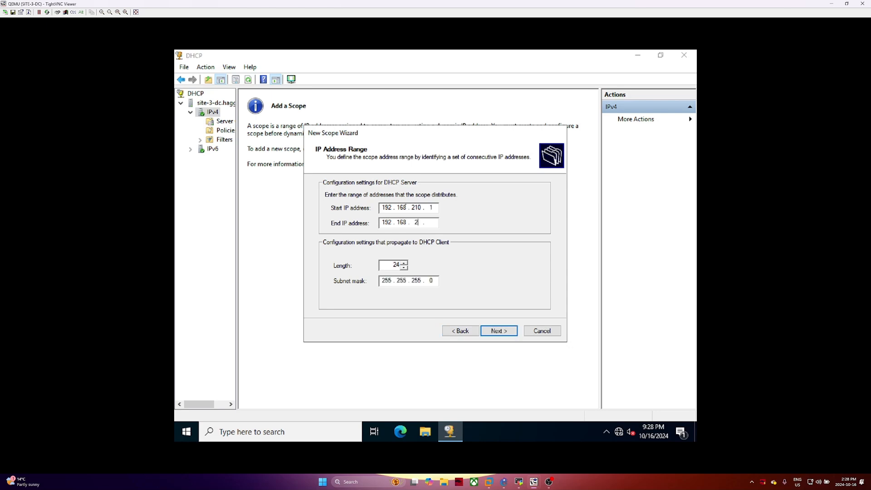
pyautogui.write('025')
pyautogui.write('0')
pyautogui.press('Return')
# Exclude 192.168.210.240 to 192.168.210.254 from the VLAN-210 scope and accept the default lease duration
pyautogui.write('192168210')
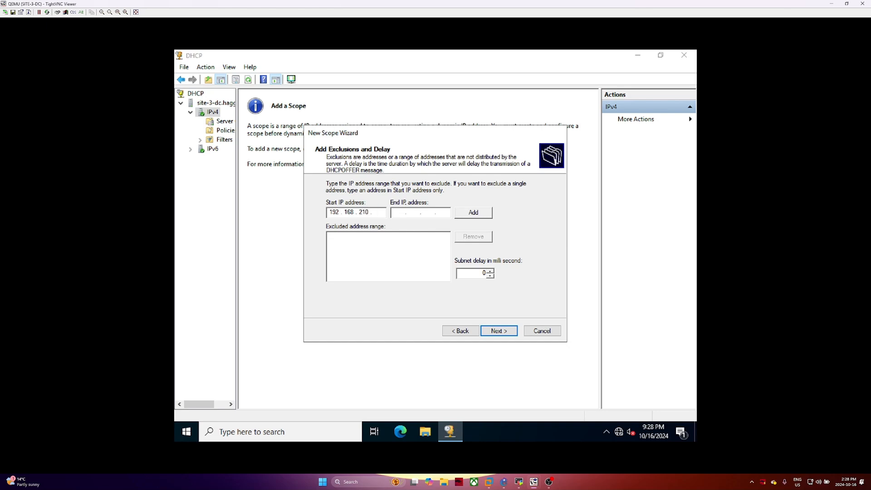
pyautogui.write('240')
pyautogui.write('192168')
pyautogui.write('210')
pyautogui.write('250')
pyautogui.press('Return')
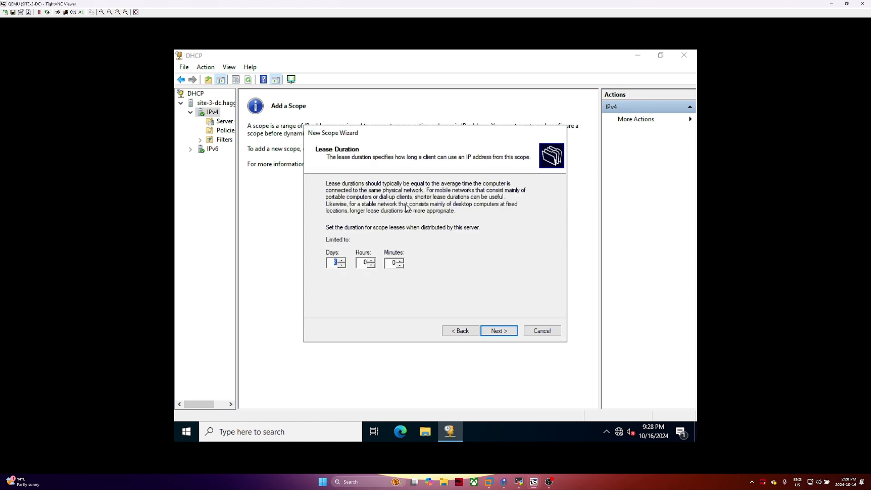
pyautogui.press('Return')
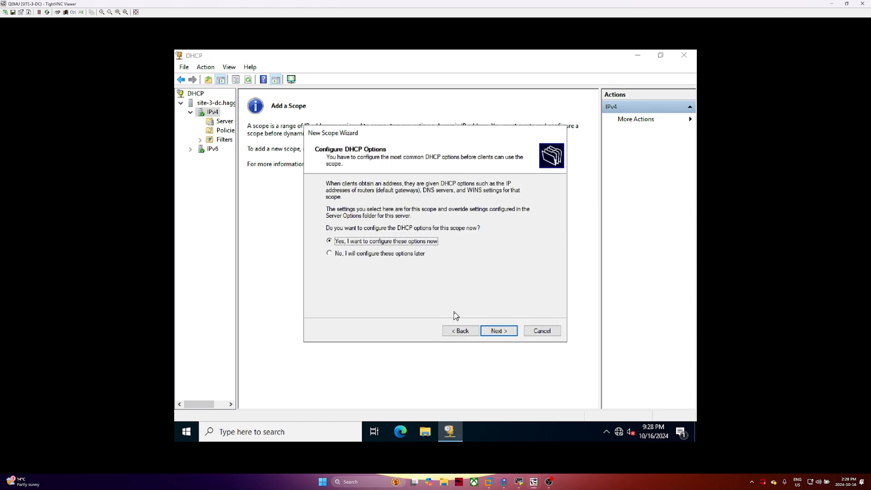
pyautogui.click(460, 333)
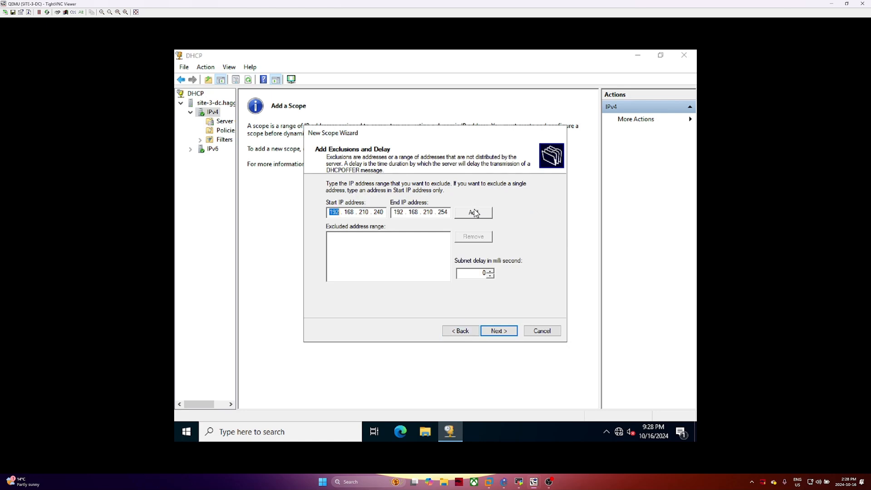
pyautogui.click(474, 212)
pyautogui.click(500, 333)
pyautogui.click(500, 334)
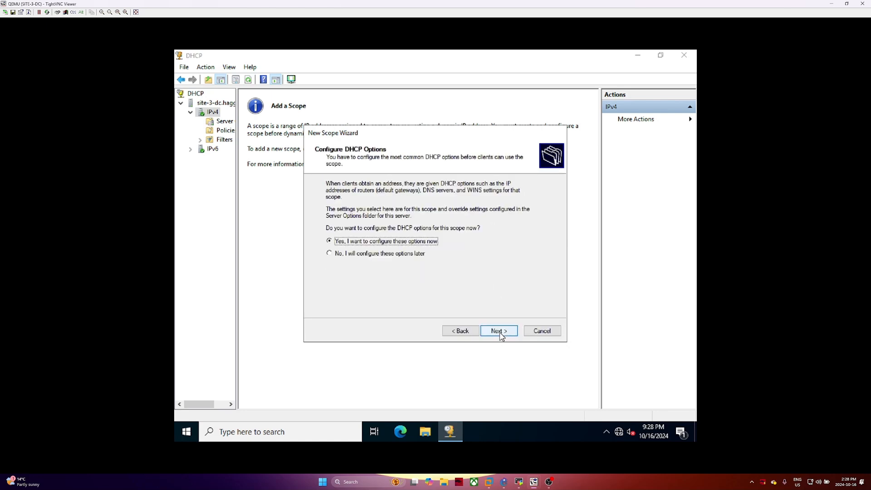
# Choose to configure the scope's DHCP options now and add 192.168.210.254 as its default gateway
pyautogui.click(499, 332)
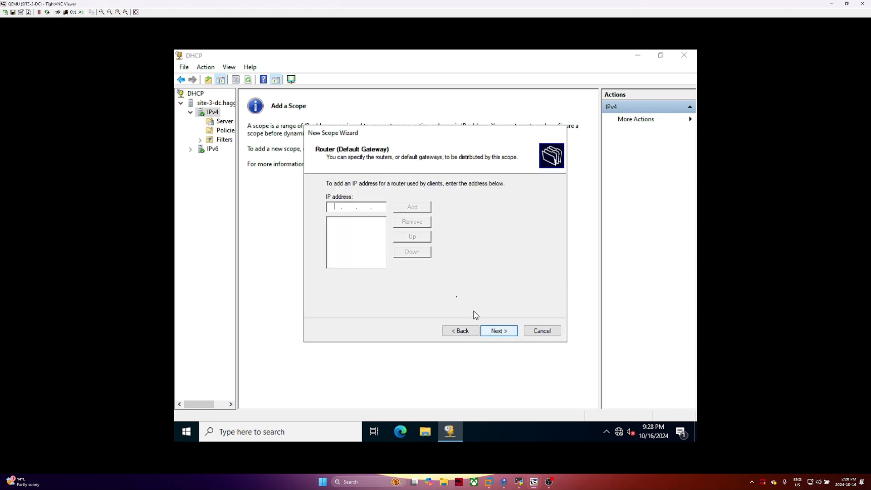
pyautogui.write('192.168.210.254')
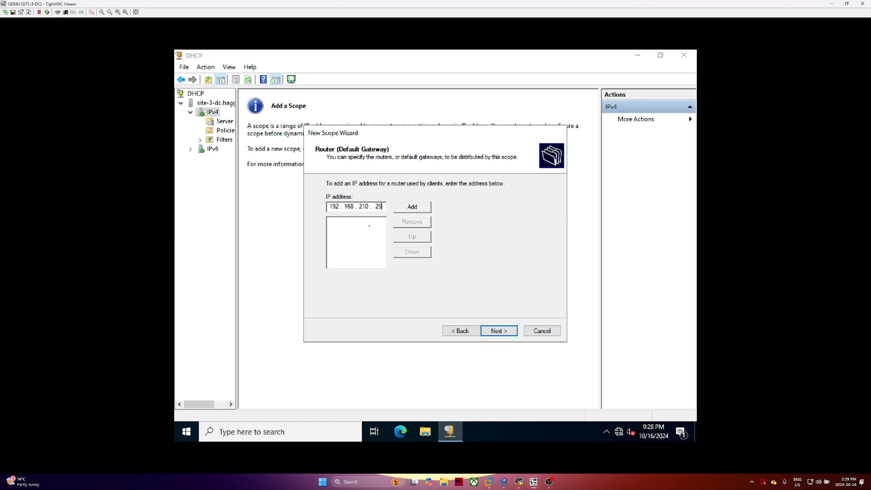
pyautogui.click(413, 207)
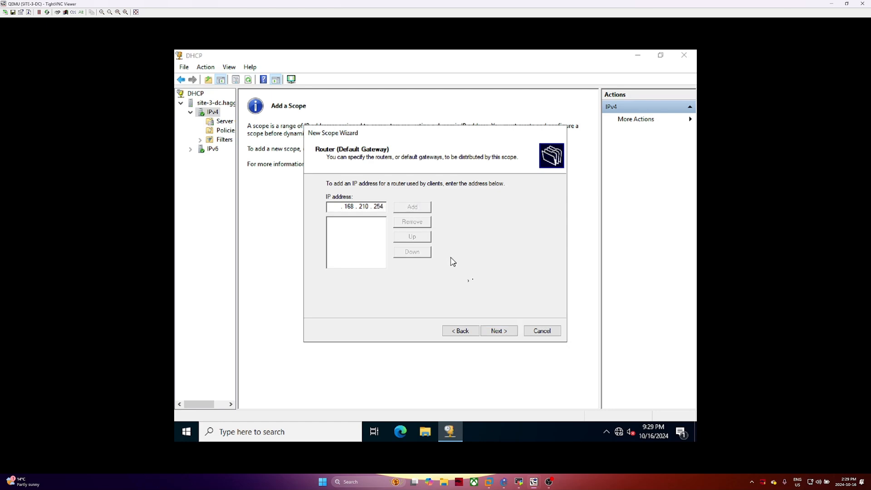
pyautogui.click(499, 332)
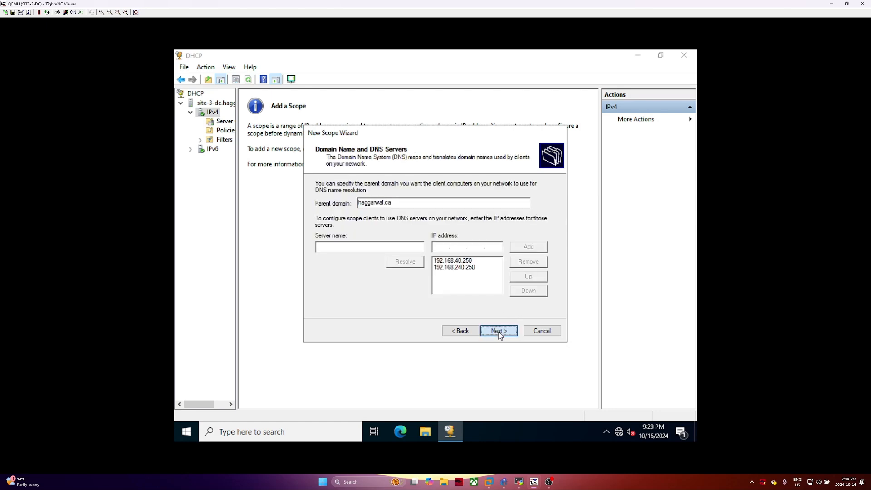
# Accept the preset domain and DNS servers, leave WINS unset, activate the VLAN-210 scope now and finish the wizard
pyautogui.click(499, 332)
pyautogui.click(499, 332)
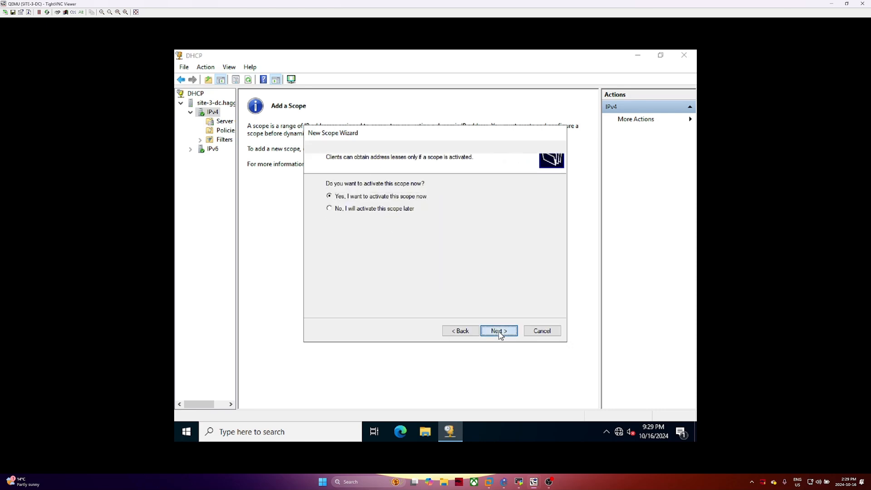
pyautogui.click(499, 332)
pyautogui.click(499, 331)
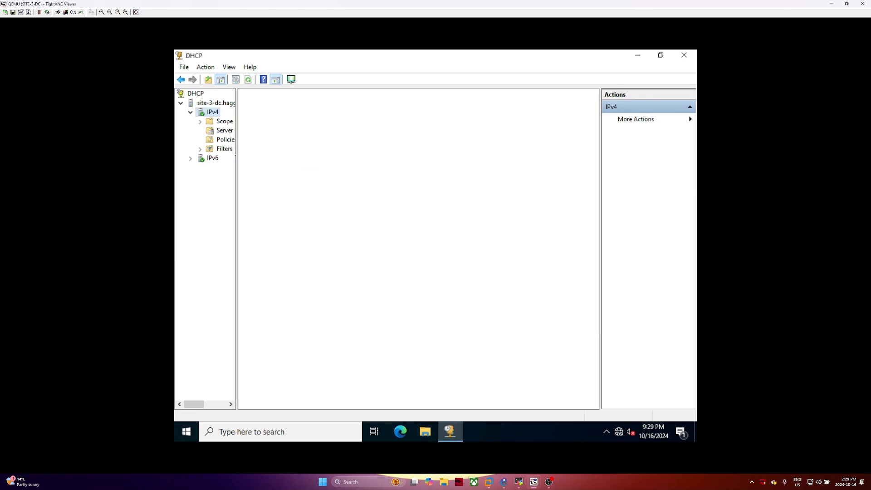
# Switch to MobaXterm, review the VLAN interface addresses in Site-3-SW1's console, and return to the SITE-3-DC viewer
pyautogui.click(214, 115)
pyautogui.rightClick(214, 117)
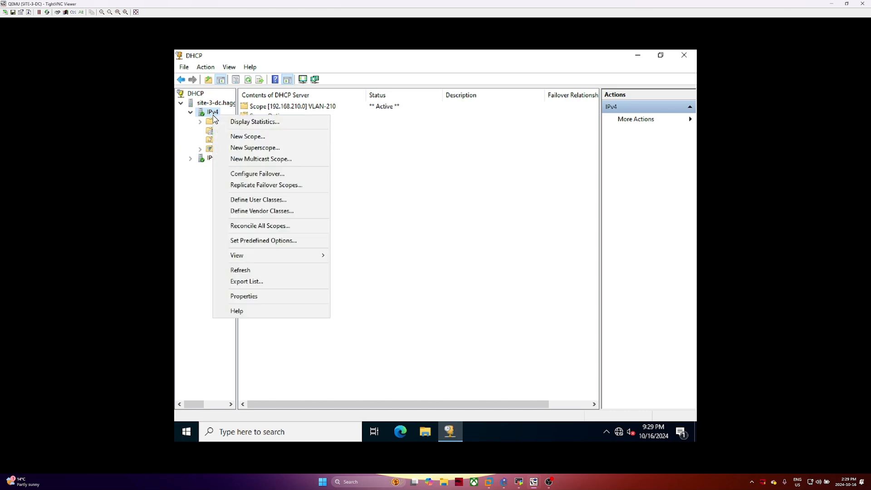
pyautogui.click(519, 482)
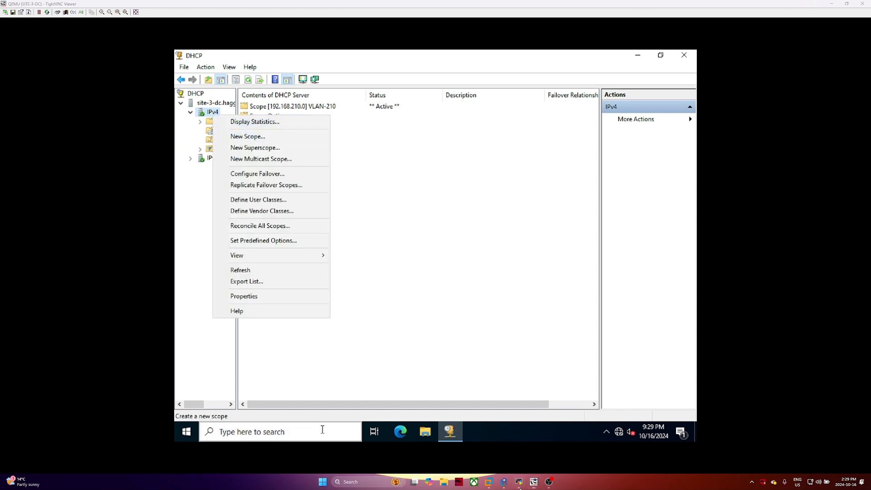
pyautogui.scroll(8, 278, 338)
pyautogui.click(105, 38)
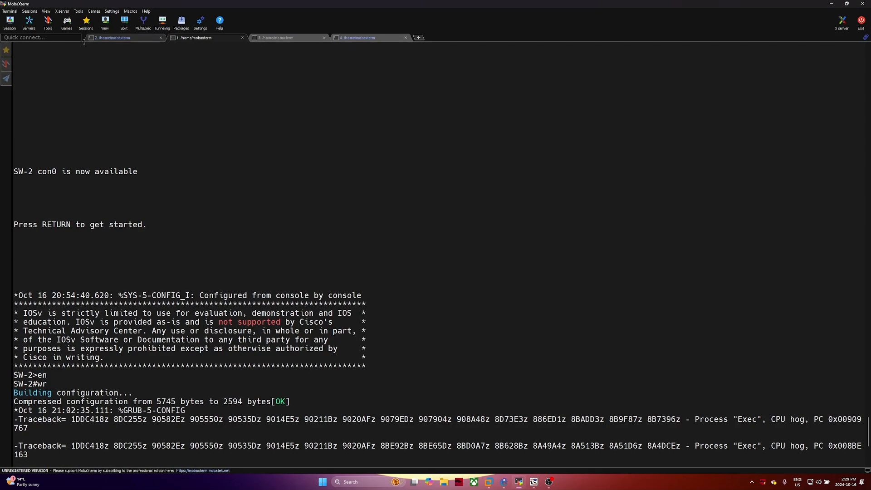
pyautogui.click(359, 38)
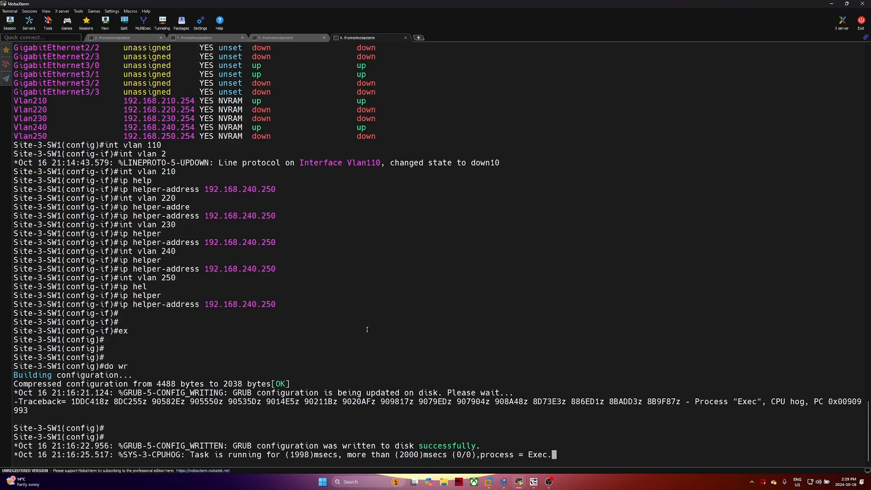
pyautogui.press('Return')
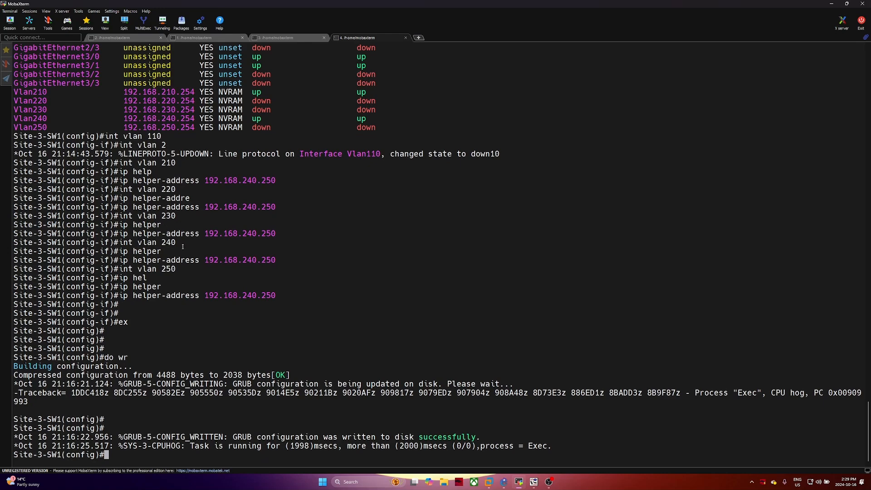
pyautogui.scroll(5, 182, 246)
pyautogui.moveTo(96, 224); pyautogui.dragTo(383, 233)
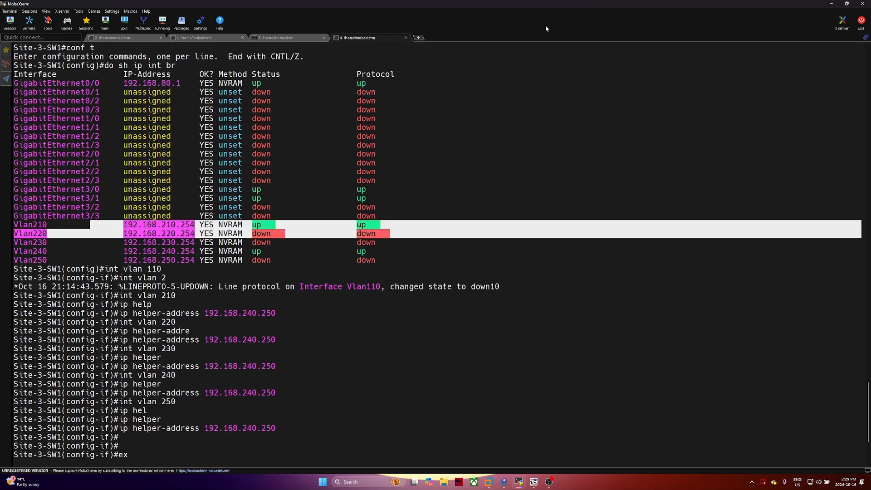
pyautogui.click(832, 5)
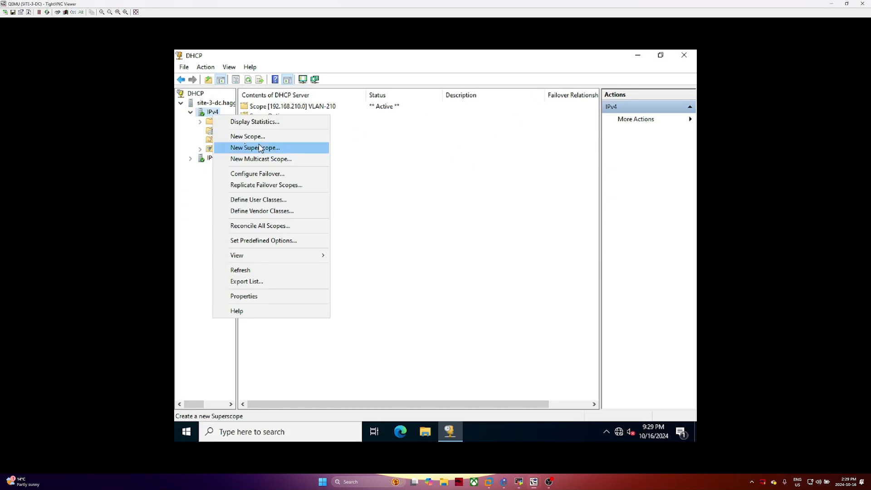
# Start a new IPv4 scope on SITE-3-DC and name it VLAN-220
pyautogui.click(303, 136)
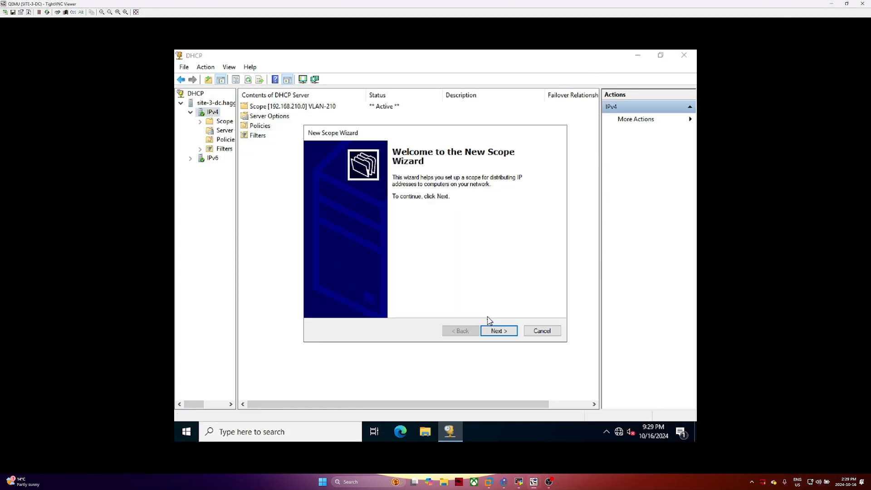
pyautogui.click(500, 332)
pyautogui.write('VLAN-220')
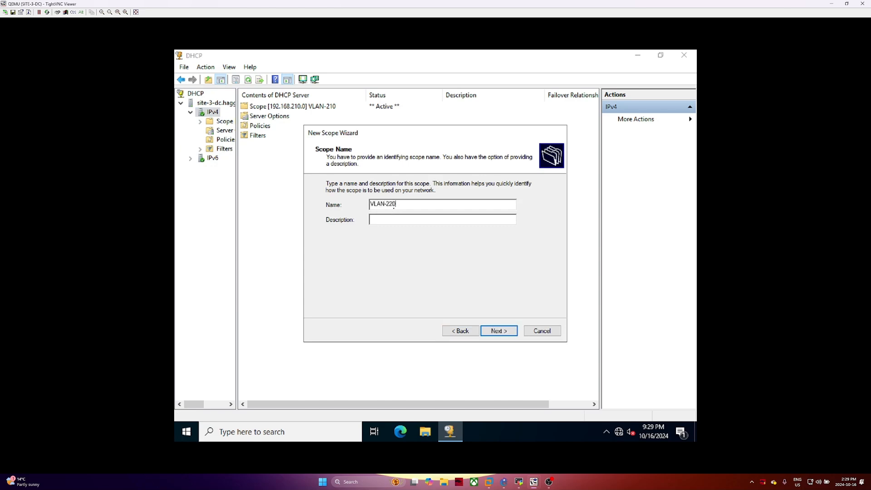
pyautogui.press('Return')
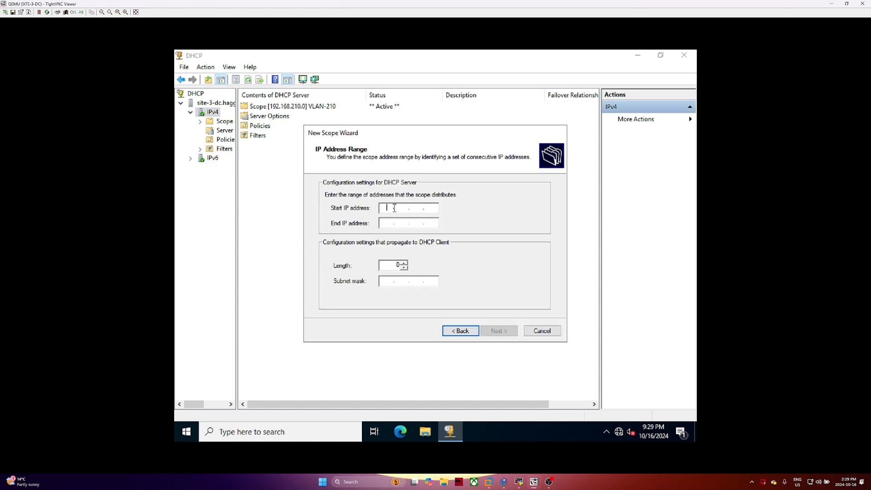
# Set the VLAN-220 scope's address range from 192.168.220.1 to 192.168.220.254
pyautogui.write('192.168.220.1')
pyautogui.press('Tab')
pyautogui.write('192.168.')
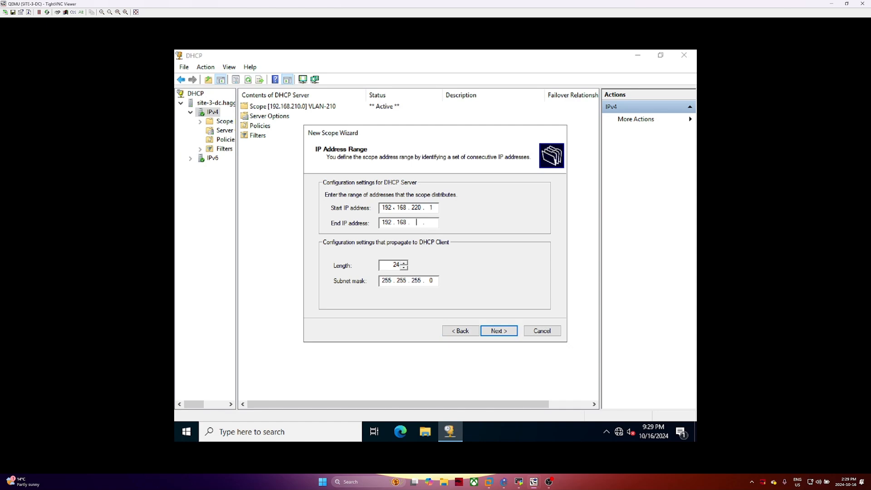
pyautogui.write('220.254')
pyautogui.press('Return')
# Exclude 192.168.220.240 to 192.168.220.254 from the VLAN-220 scope and accept the default lease duration
pyautogui.write('192.168.')
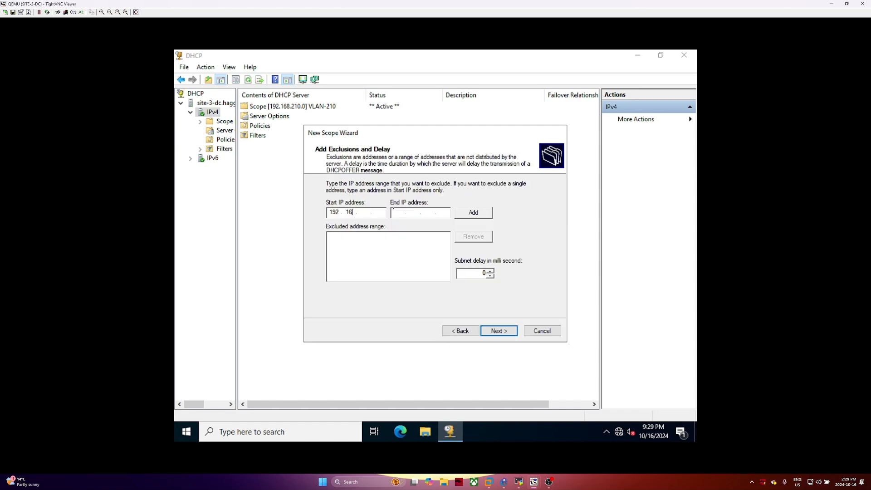
pyautogui.write('220.240 to 192.168.220.254')
pyautogui.press('Tab')
pyautogui.press('Return')
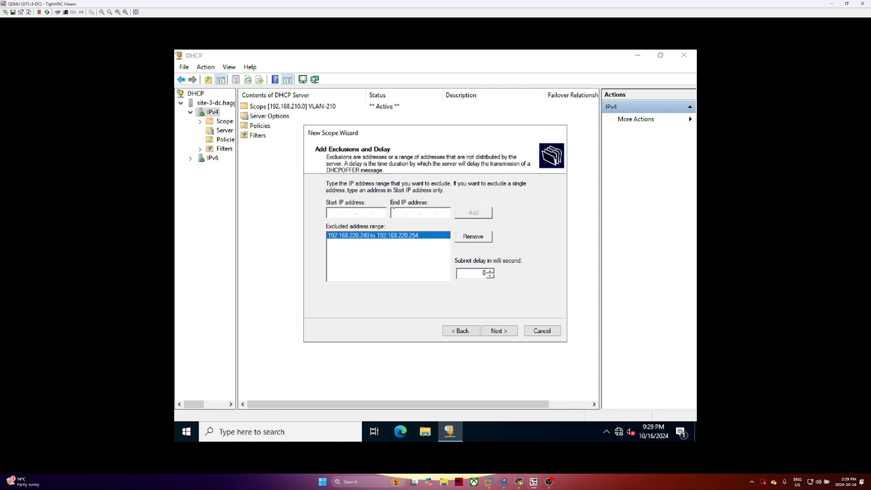
pyautogui.press('Return')
pyautogui.press('Return')
# Configure the scope's options with 192.168.220.254 as default gateway, accept the remaining defaults including activation, and finish the wizard
pyautogui.press('Return')
pyautogui.write('192 . ')
pyautogui.write('168 . 220 . 254')
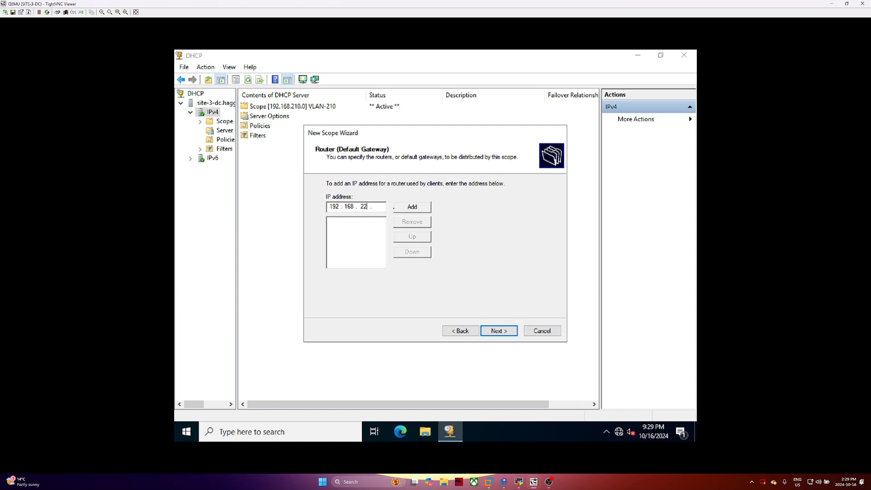
pyautogui.click(411, 207)
pyautogui.click(496, 331)
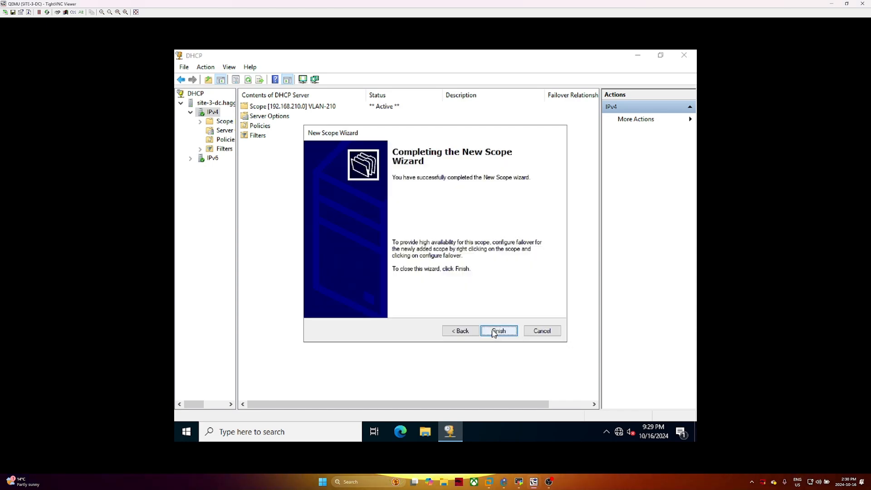
pyautogui.click(498, 331)
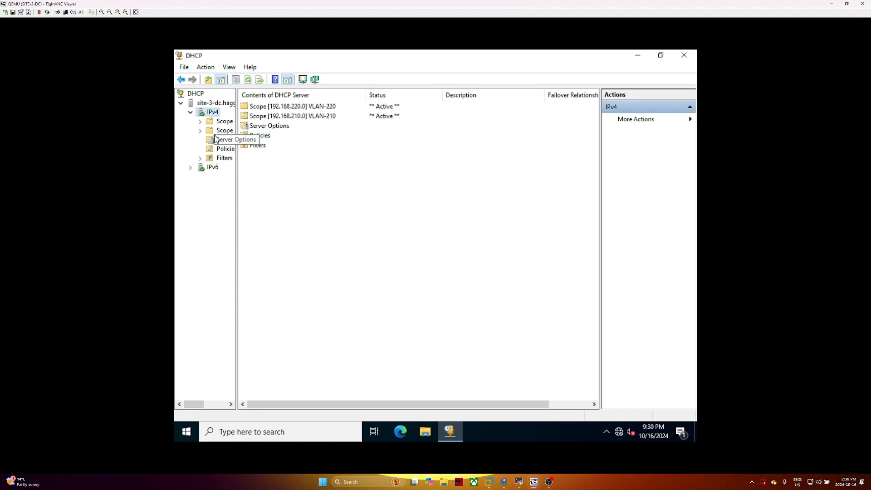
# Close the DHCP console on SITE-3-DC and minimize its viewer to return to the GNS3 topology
pyautogui.click(405, 109)
pyautogui.click(405, 117)
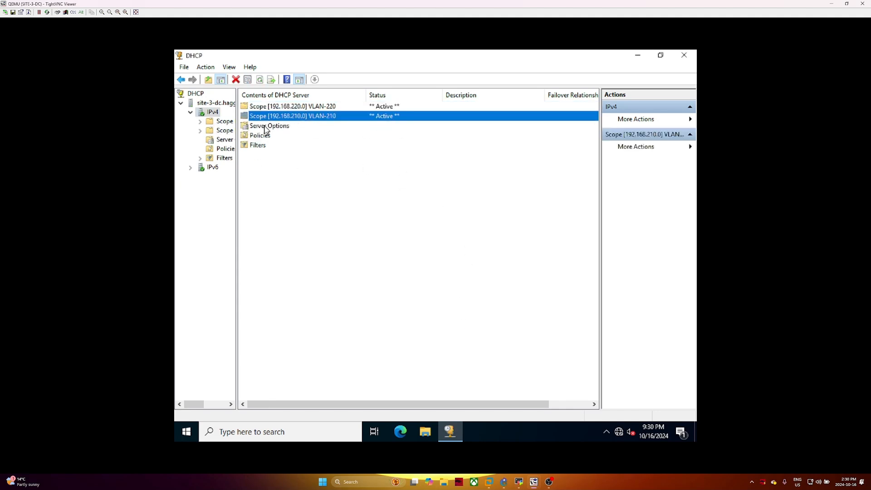
pyautogui.click(679, 61)
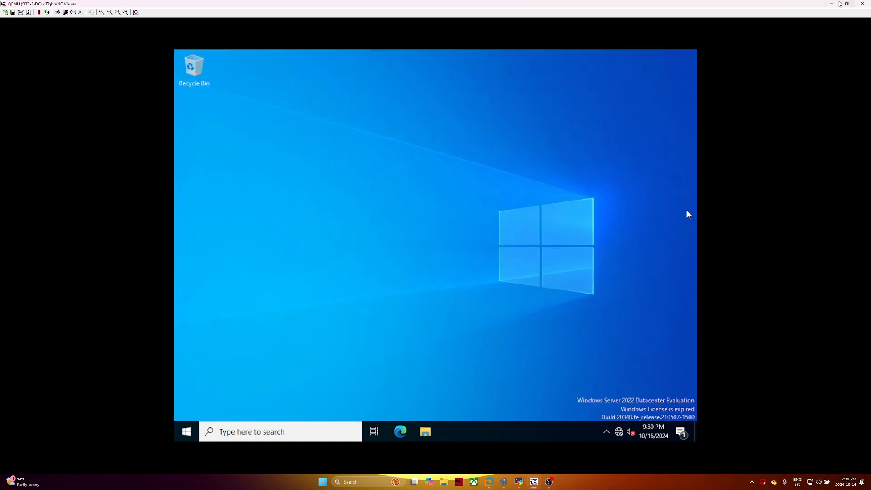
pyautogui.click(832, 4)
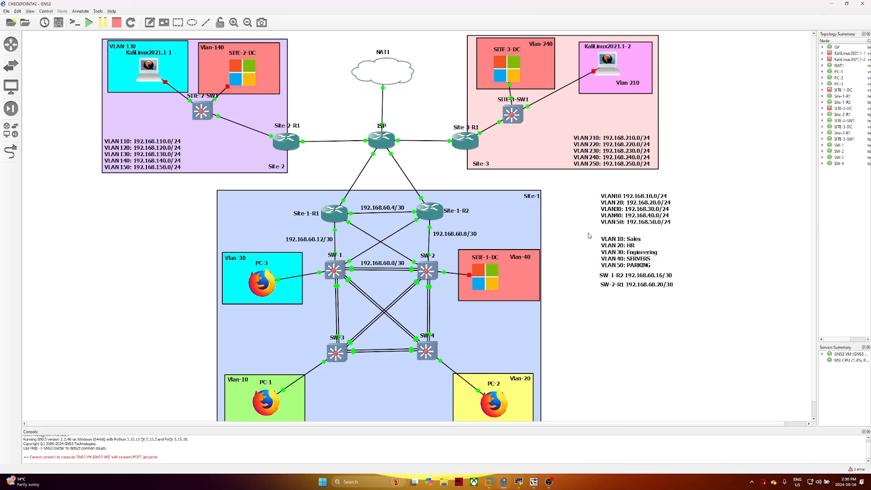
# Open PC-3's desktop from the topology, launch a terminal and check its IP address with ifconfig
pyautogui.doubleClick(262, 284)
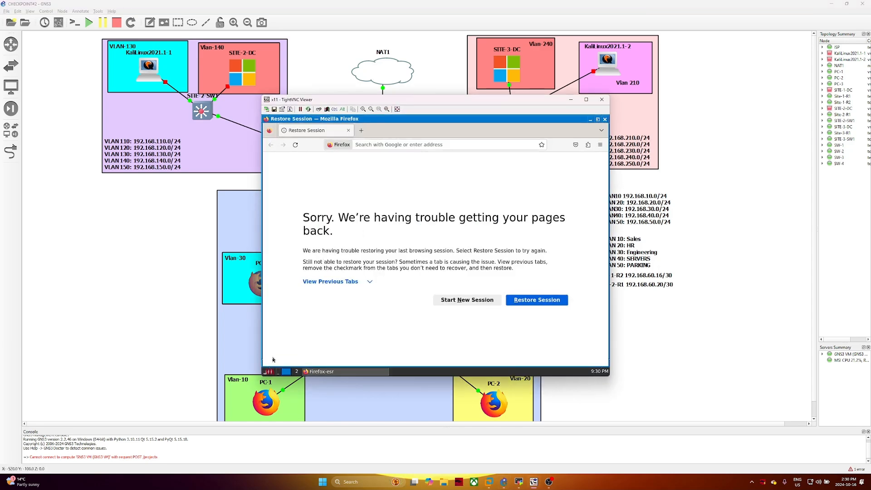
pyautogui.click(272, 373)
pyautogui.click(284, 328)
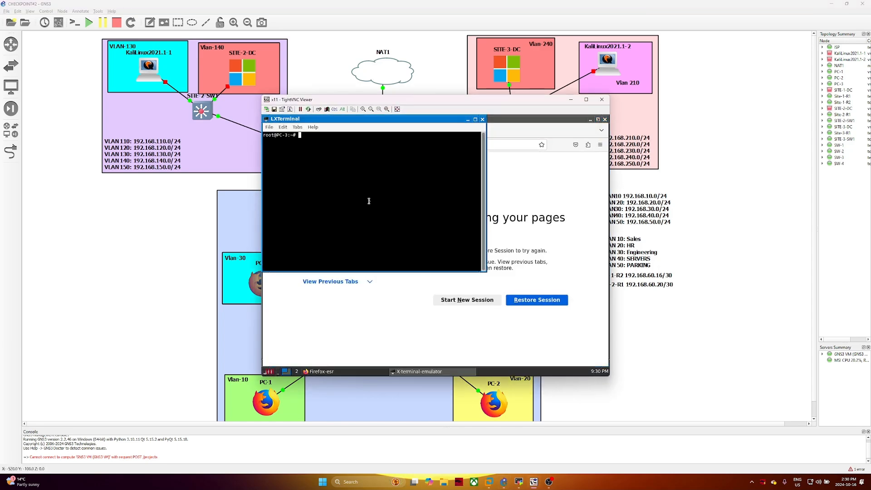
pyautogui.write('ifconfig')
pyautogui.press('Return')
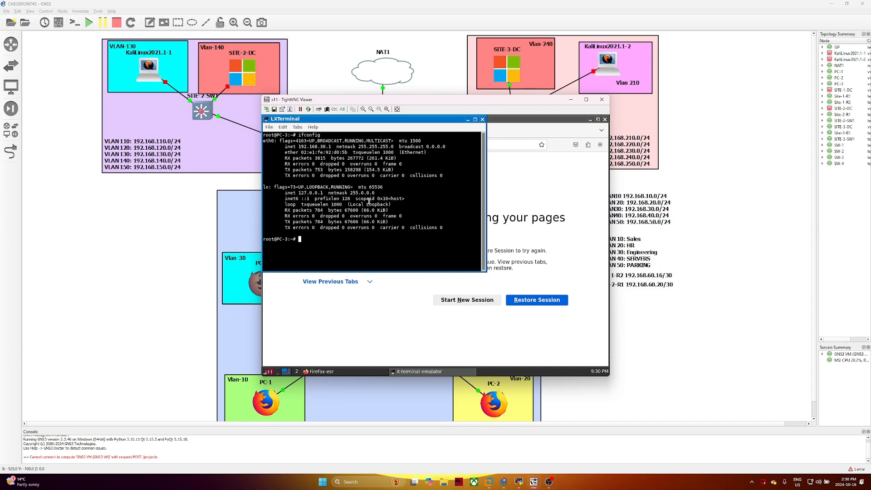
pyautogui.moveTo(314, 147); pyautogui.dragTo(348, 146)
# Ping SITE-3-DC at 192.168.240.250 from PC-3, and stop the ping after a few replies
pyautogui.click(308, 244)
pyautogui.write('ping 192.168.240.250')
pyautogui.press('Return')
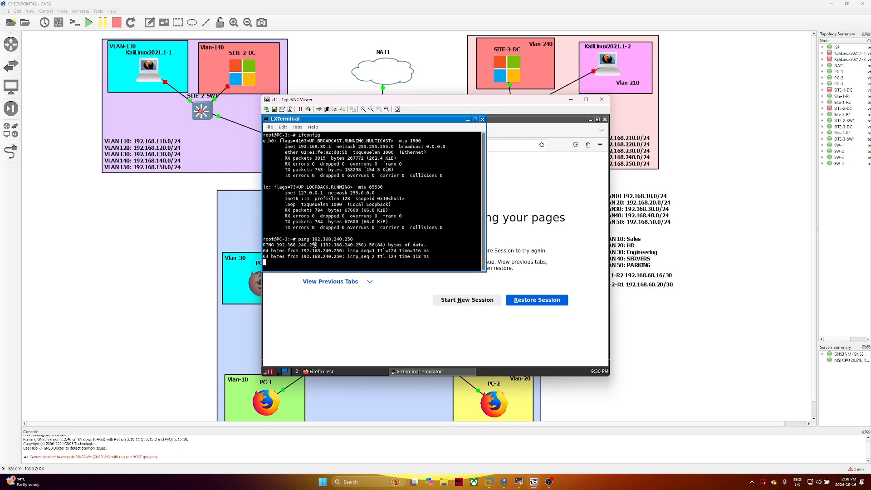
pyautogui.hotkey('ctrl', 'c')
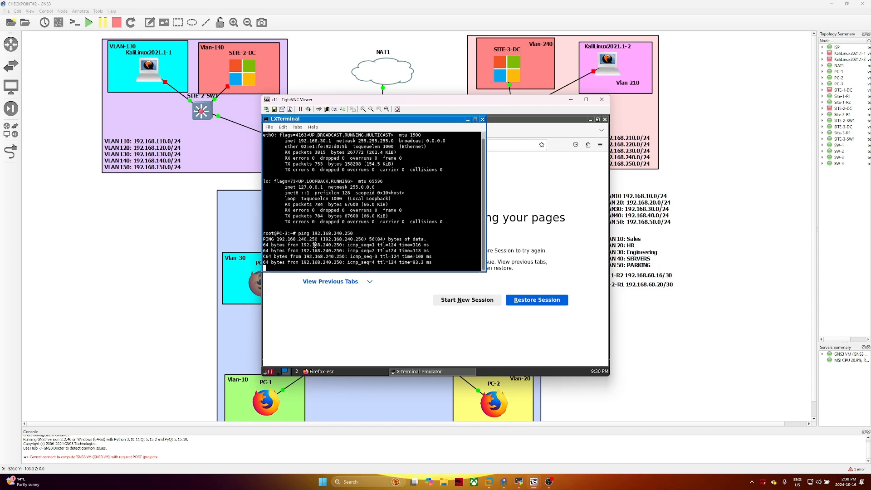
pyautogui.hotkey('ctrl', 'c')
# Ping 192.168.140.250 from PC-3, stop the ping and minimize PC-3's viewer
pyautogui.write('ping')
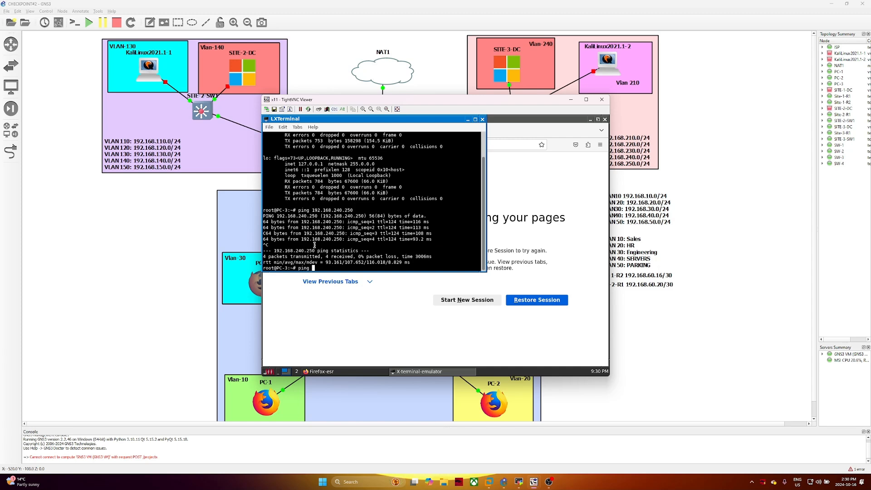
pyautogui.press('Up')
pyautogui.press('Left')
pyautogui.press('Left')
pyautogui.press('Left')
pyautogui.press('Left')
pyautogui.press('Left')
pyautogui.press('Left')
pyautogui.press('Return')
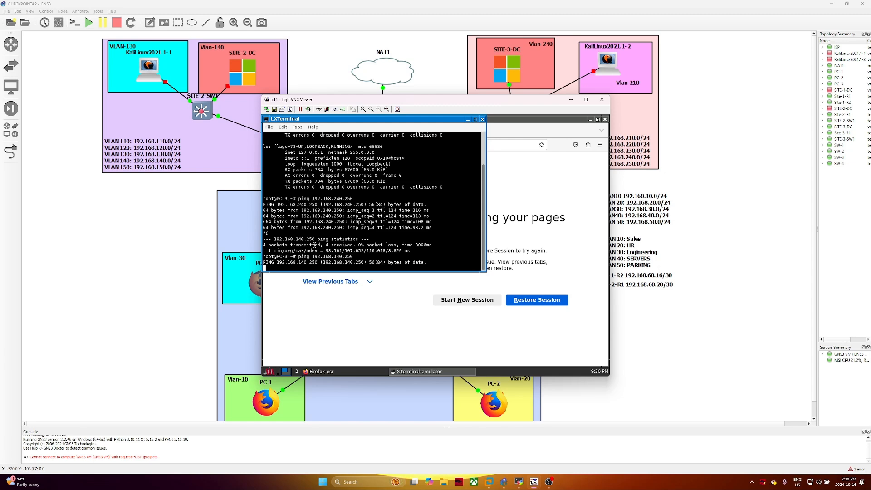
pyautogui.hotkey('ctrl', 'c')
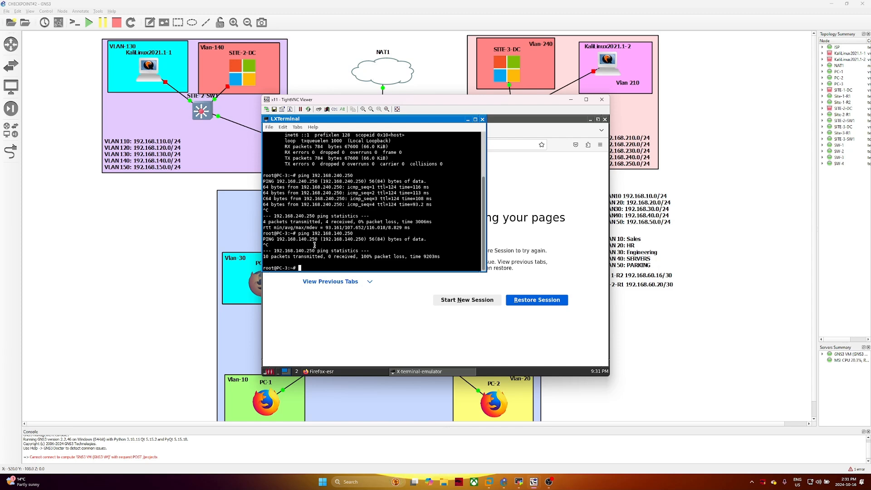
pyautogui.click(571, 100)
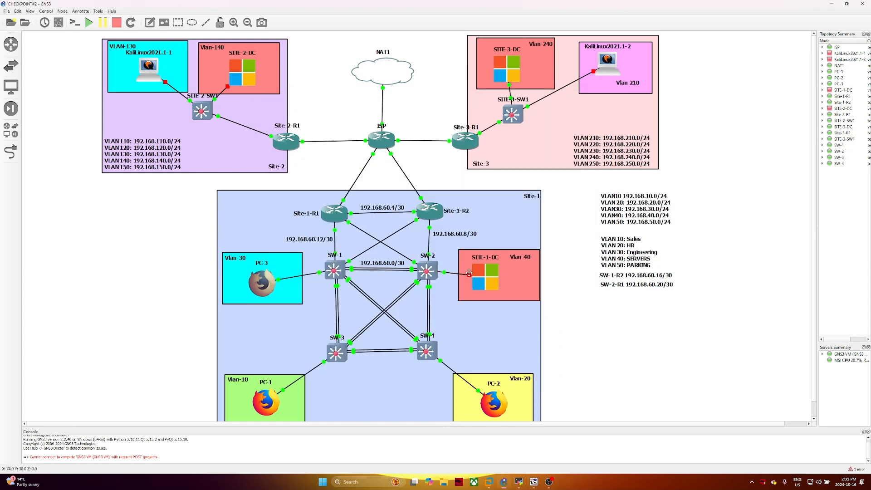
# Switch to MobaXterm and save Site-3-SW1's running configuration from configuration mode with do wr
pyautogui.click(519, 482)
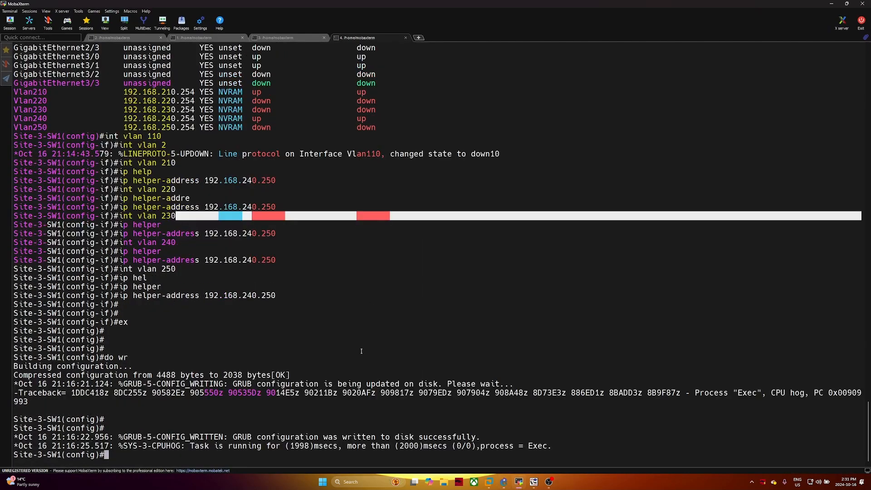
pyautogui.press('Return')
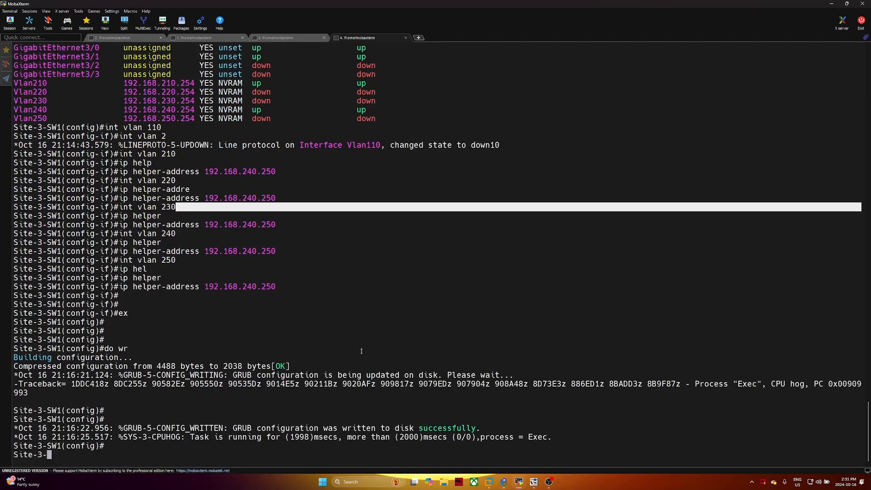
pyautogui.write('wr')
pyautogui.press('Return')
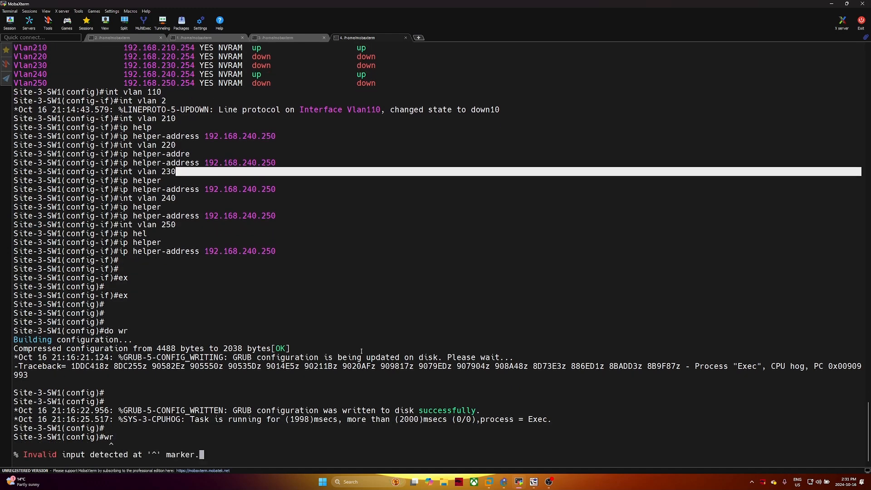
pyautogui.write('do wr')
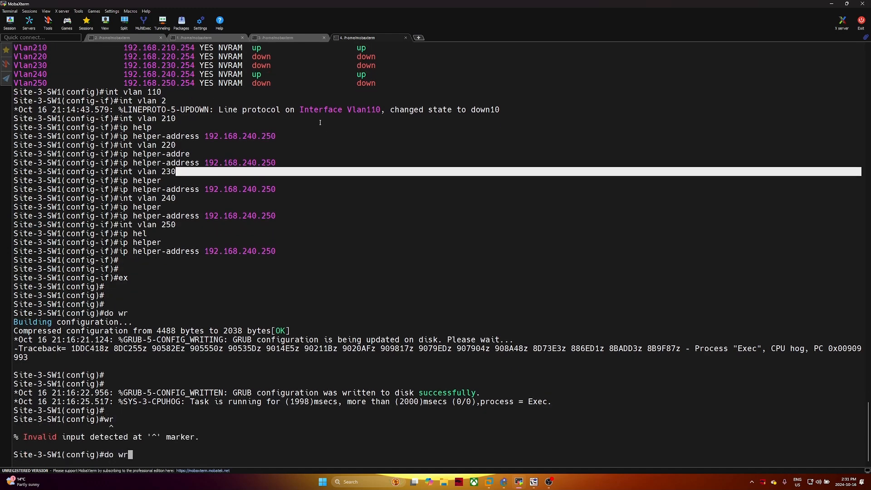
pyautogui.press('Return')
# Wake Site-2-SW1's console session, enter privileged mode with en and save its running configuration with wr
pyautogui.click(286, 38)
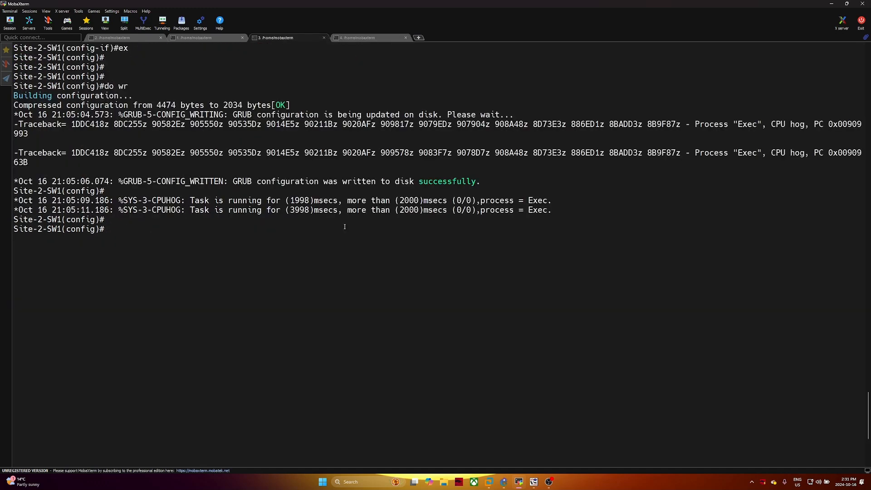
pyautogui.press('Return')
pyautogui.press('Return')
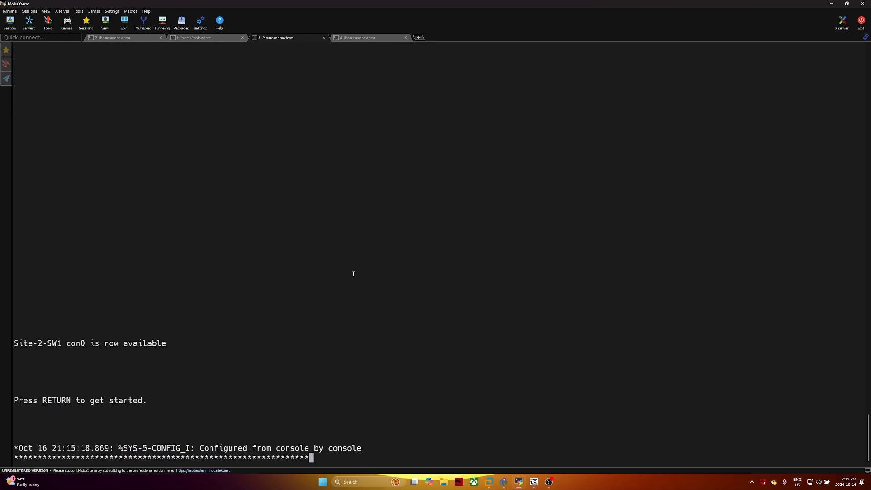
pyautogui.write('en')
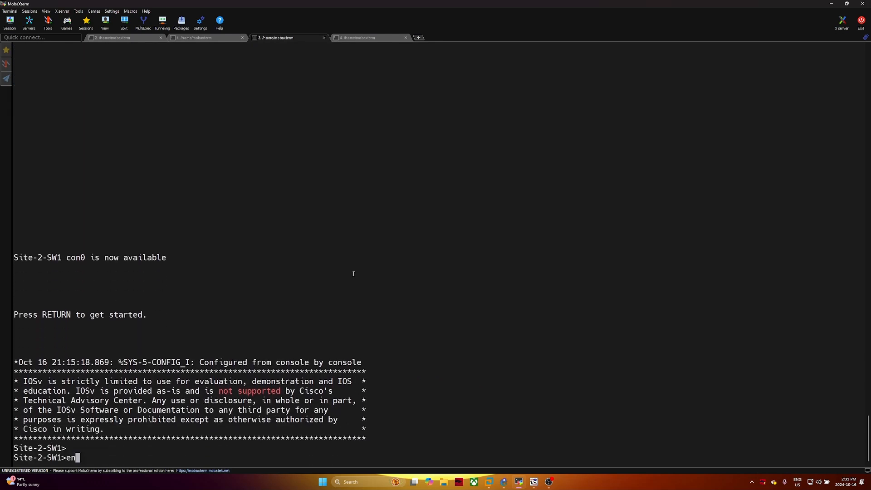
pyautogui.press('Return')
pyautogui.write('wr')
pyautogui.press('Return')
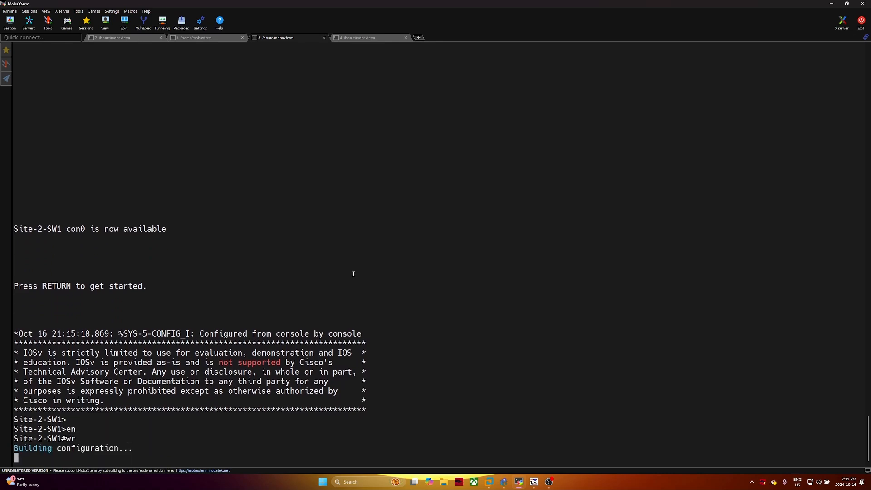
# Save the running configurations of SW-2 and SW-1 from their console sessions with wr
pyautogui.click(195, 39)
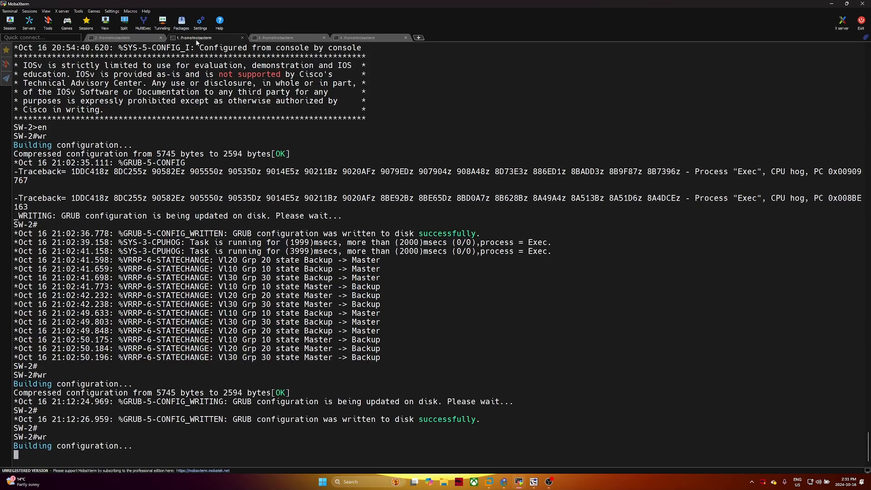
pyautogui.click(129, 40)
pyautogui.press('Return')
pyautogui.write('wr')
pyautogui.press('Return')
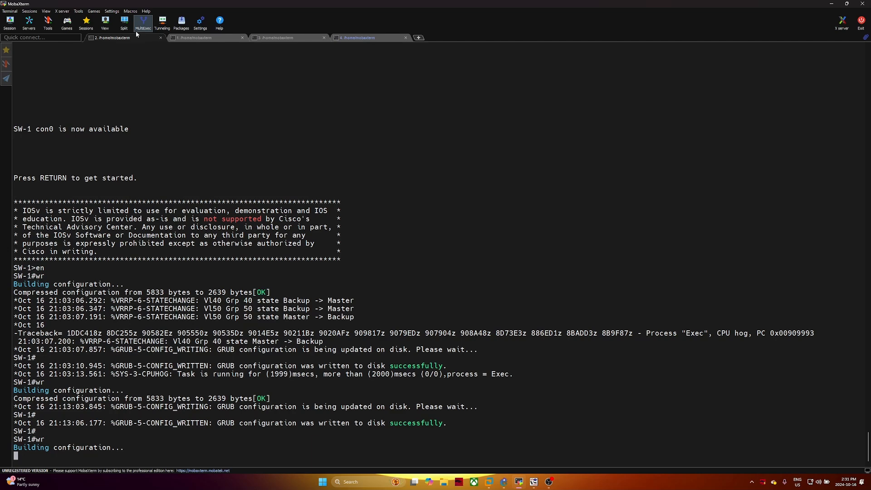
# Check the save output on Site-3-SW1, Site-2-SW1, SW-2 and SW-1, and minimize MobaXterm to return to the GNS3 topology
pyautogui.click(382, 42)
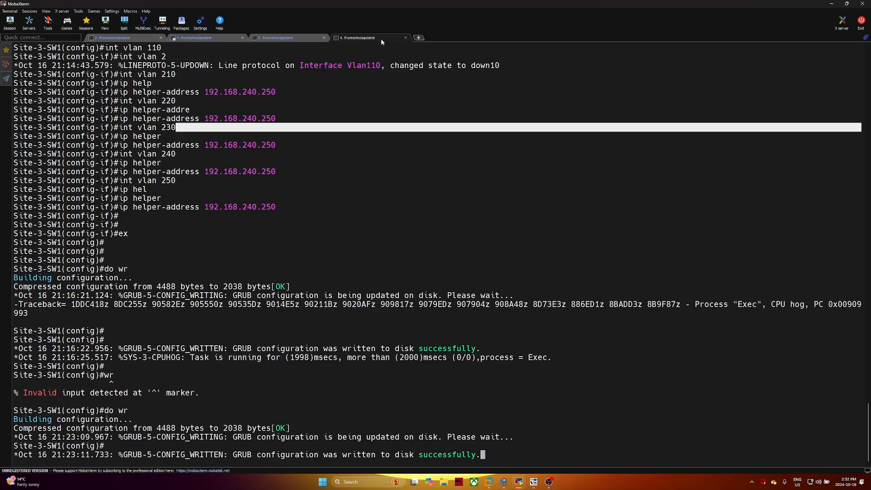
pyautogui.click(286, 39)
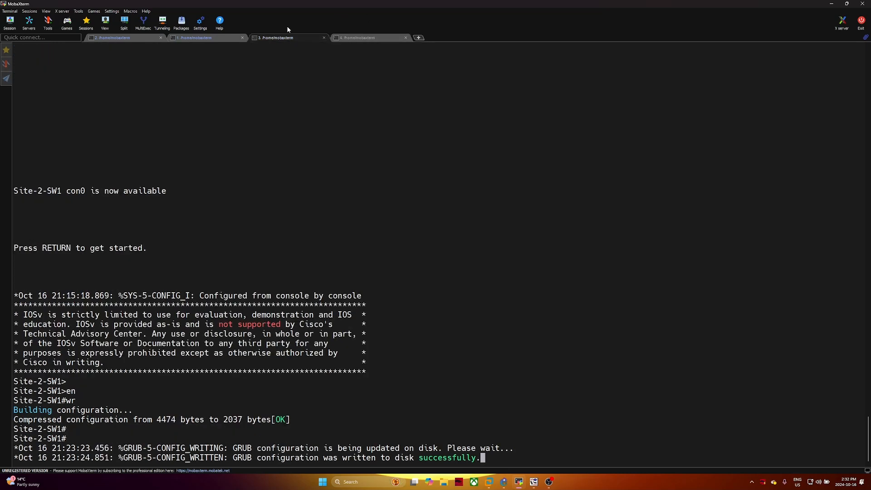
pyautogui.click(212, 37)
pyautogui.click(127, 38)
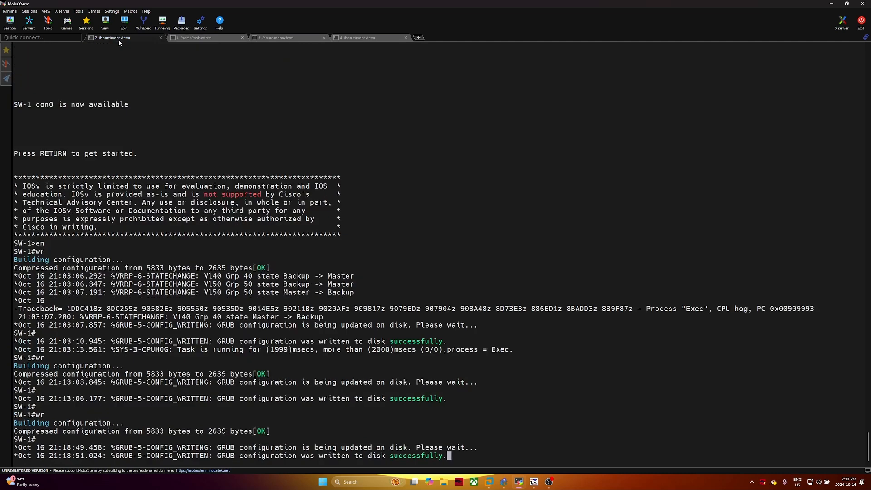
pyautogui.click(831, 3)
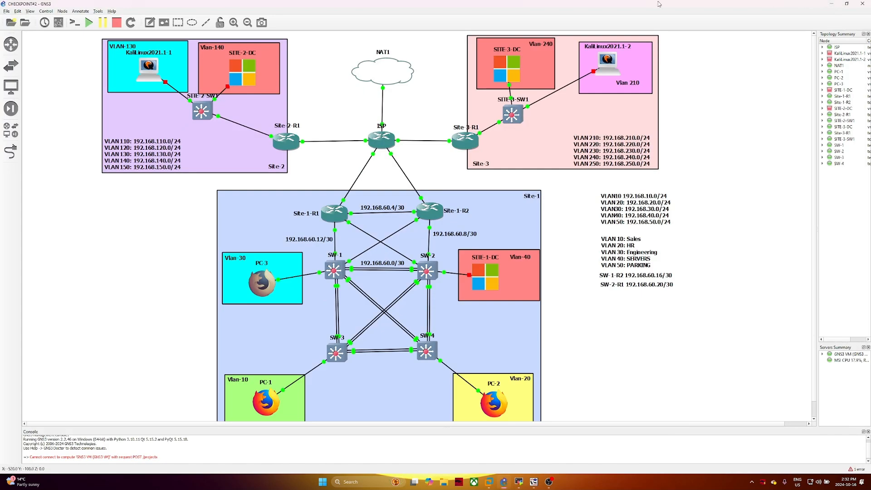